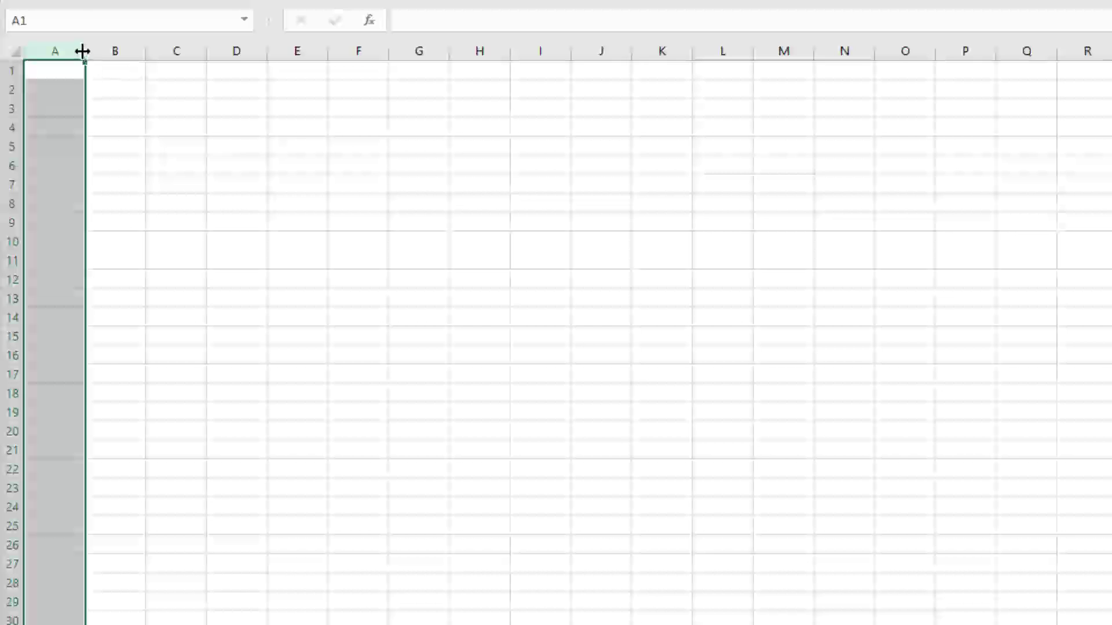
- Narrow column A into a thin margin column
left_click_drag(82, 51, 42, 51)
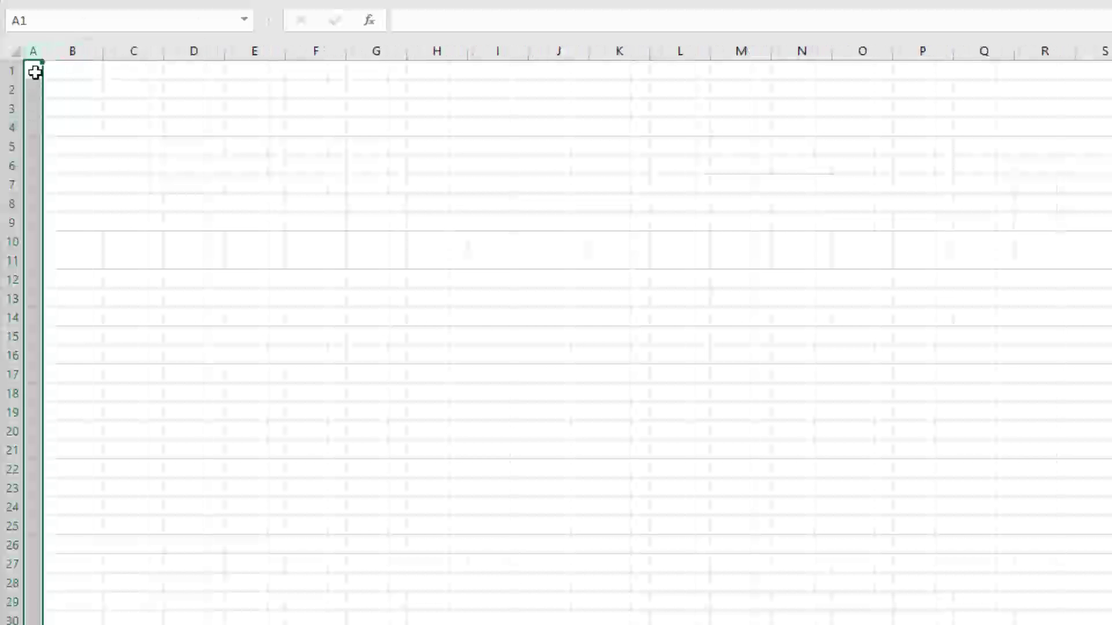
left_click(69, 100)
key("Up")
key("Right")
key("Left")
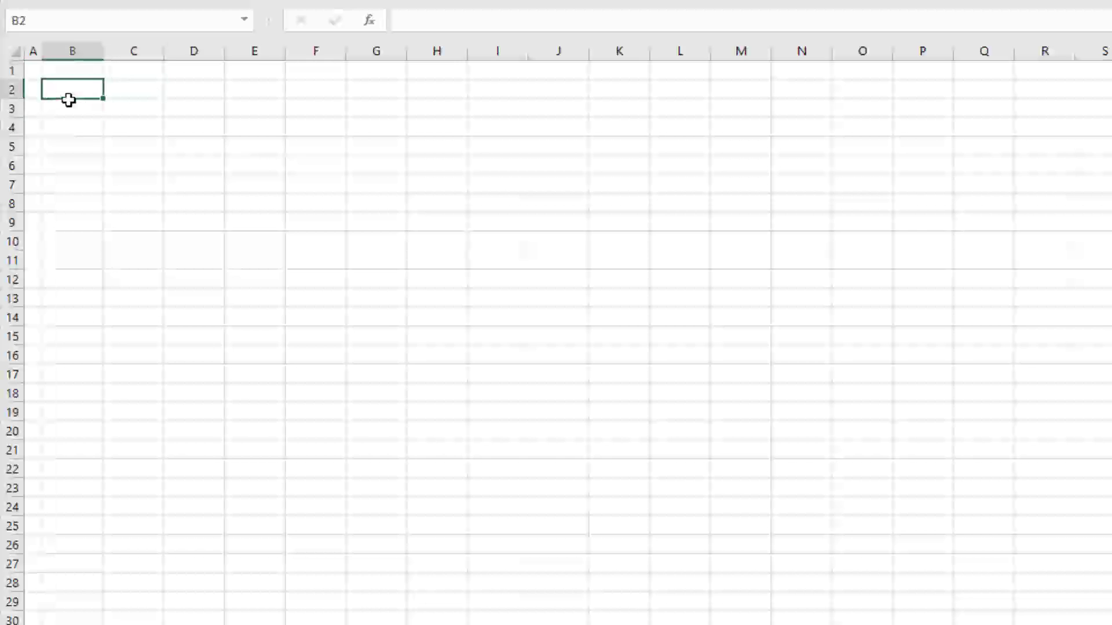
key("Left")
key("Right")
key("Left")
key("Down")
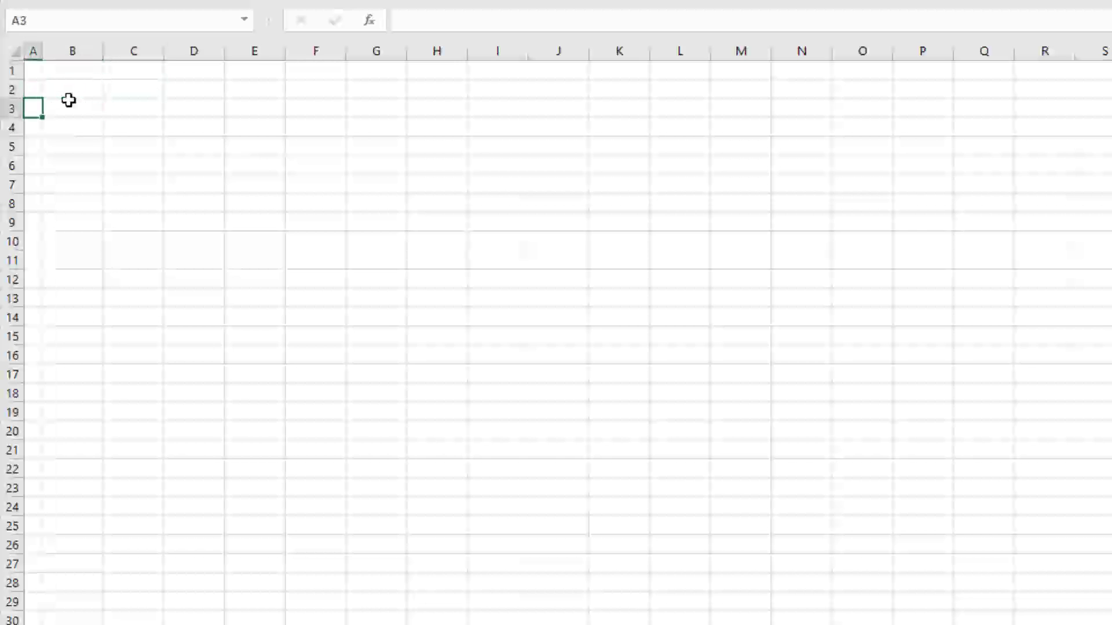
- Select the title row range B2 through L2
key("ctrl+Up")
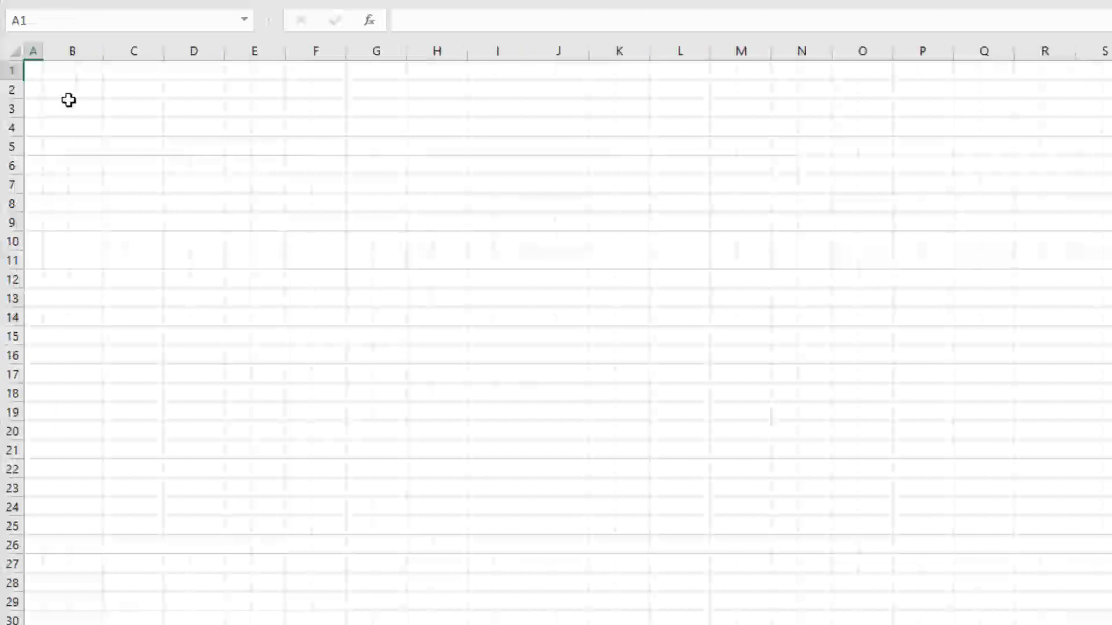
key("ctrl+Right")
key("ctrl+Left")
key("ctrl+Down")
key("ctrl+Up")
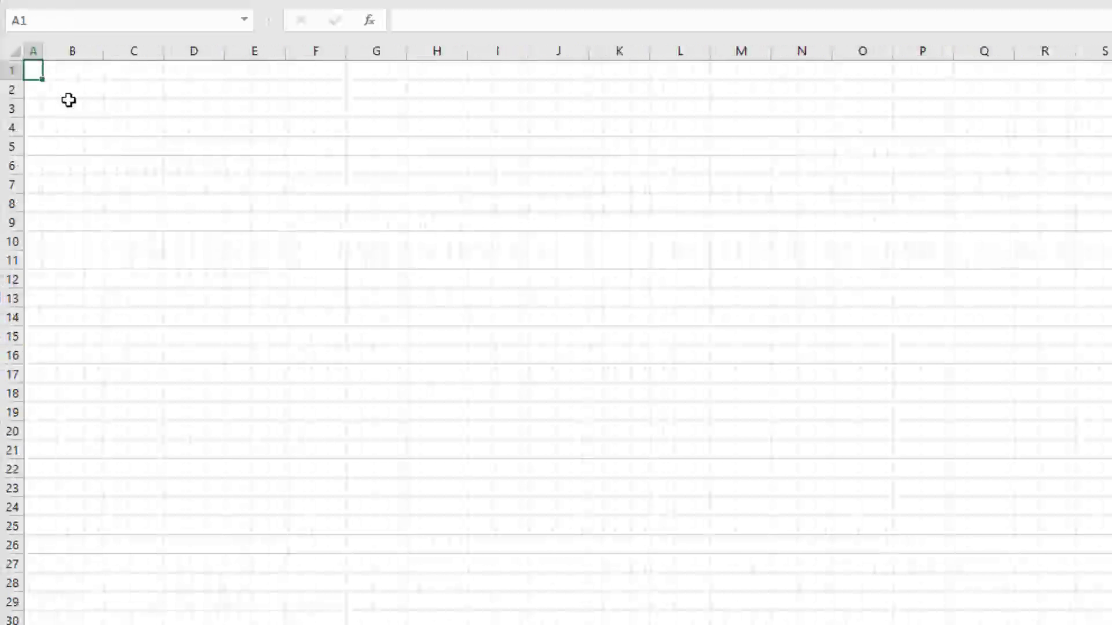
key("Right")
key("Down")
key("shift+Right")
key("shift+Right")
key("shift+Right")
key("shift+Right")
key("shift+Right")
key("shift+Right")
key("shift+Right")
key("shift+Right")
key("shift+Right")
key("shift+Right")
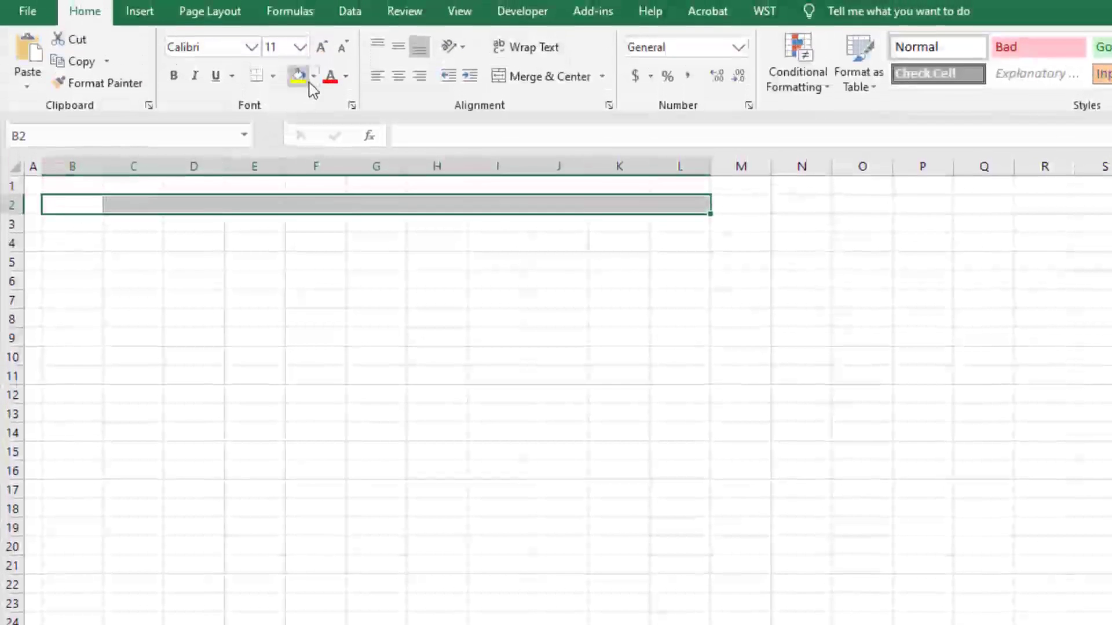
- Fill B2:L2 with blue and enter '[WORKSHEET TITLE]' in B2
left_click(314, 76)
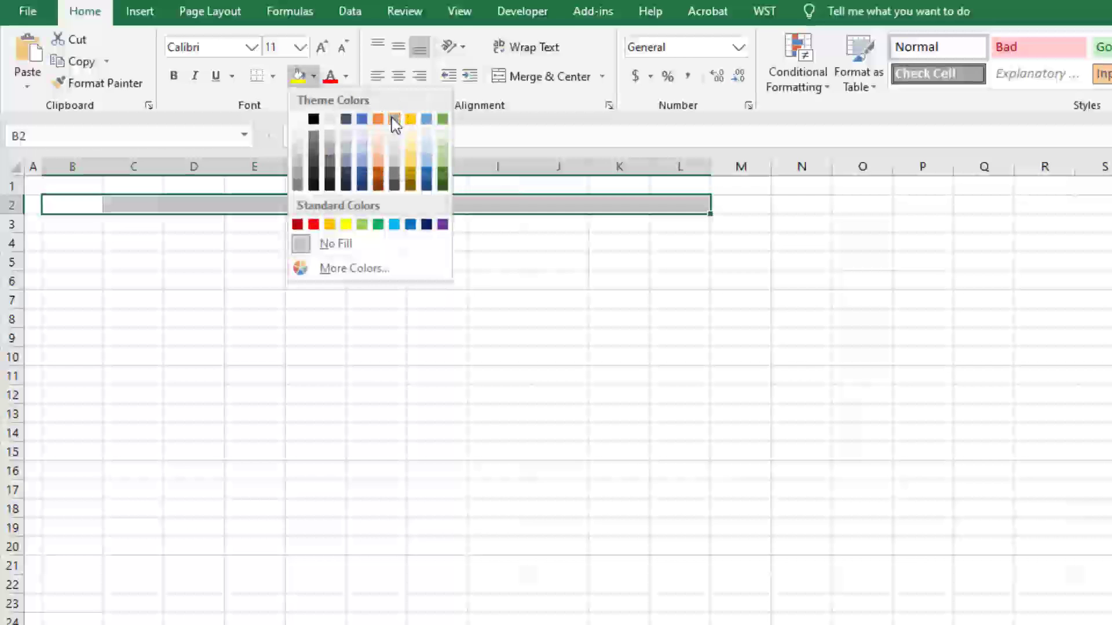
left_click(362, 123)
left_click(82, 208)
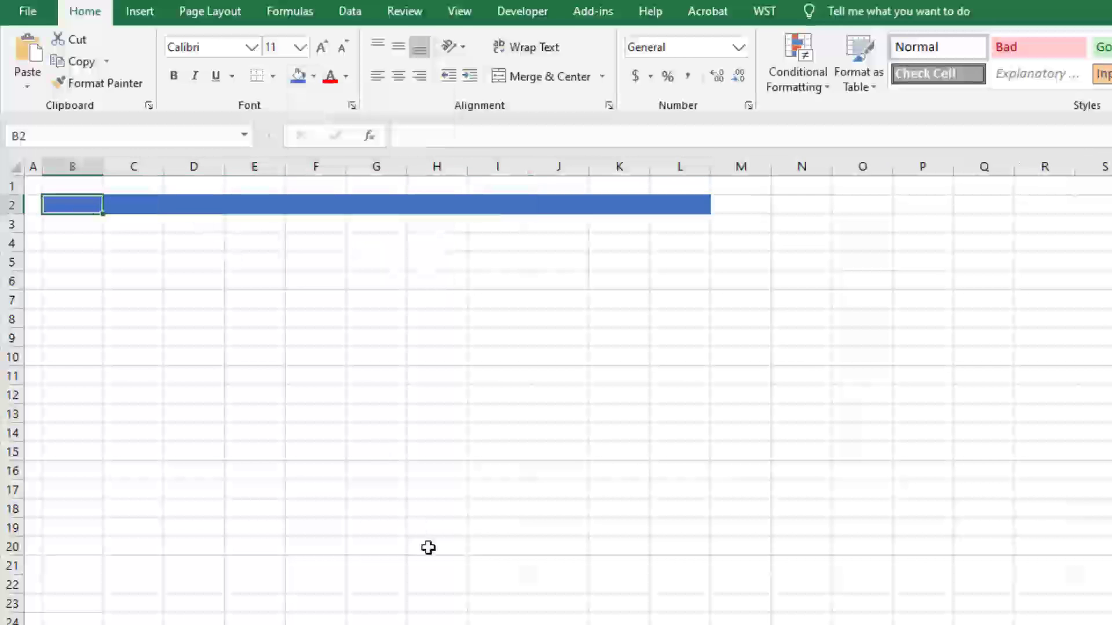
type("[WORK")
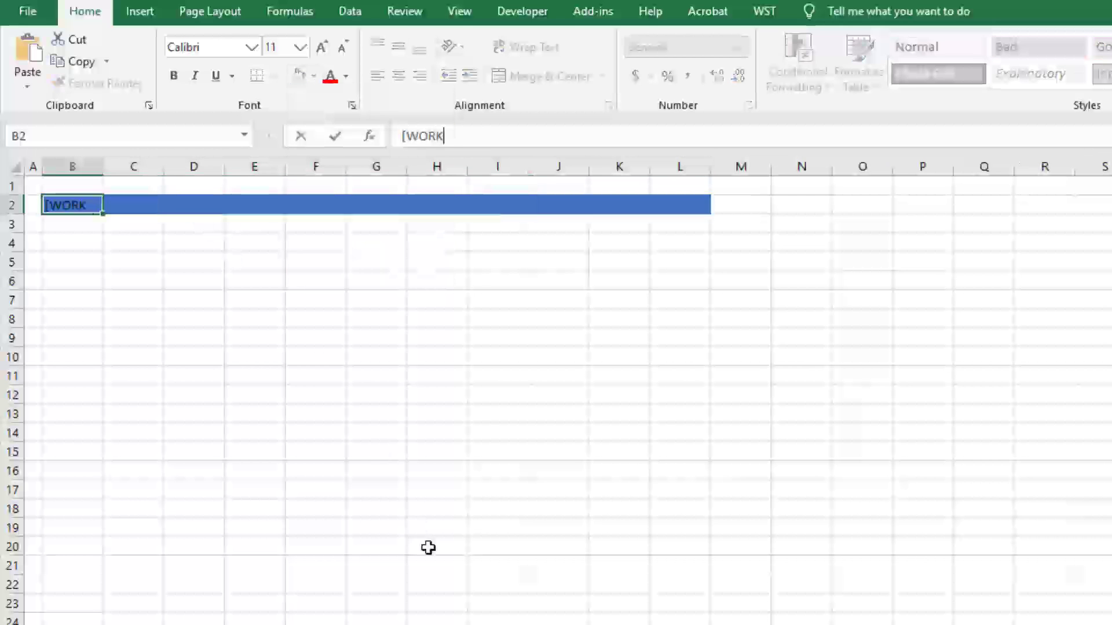
type("SHEET TITLE]")
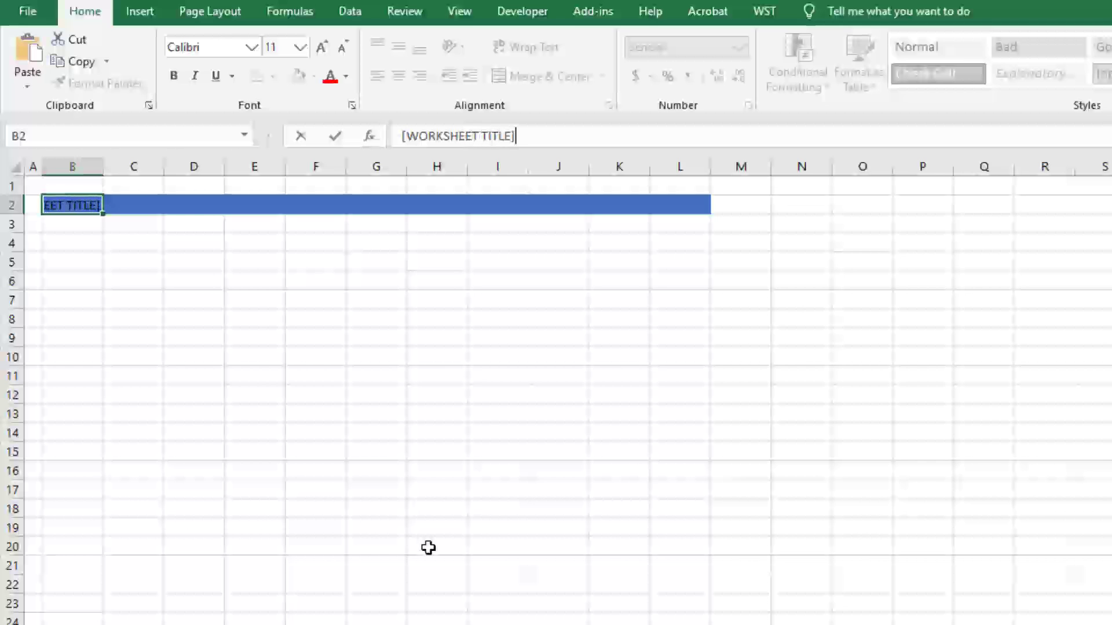
key("Return")
key("Up")
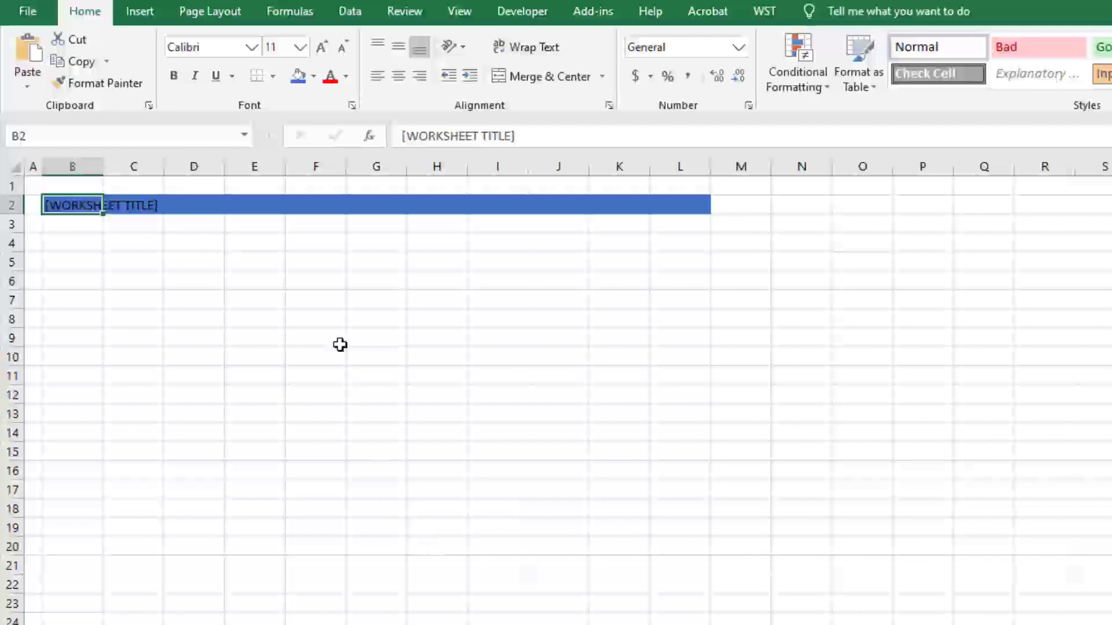
- Make the B2 title text white and increase its font size
left_click(346, 75)
left_click(330, 142)
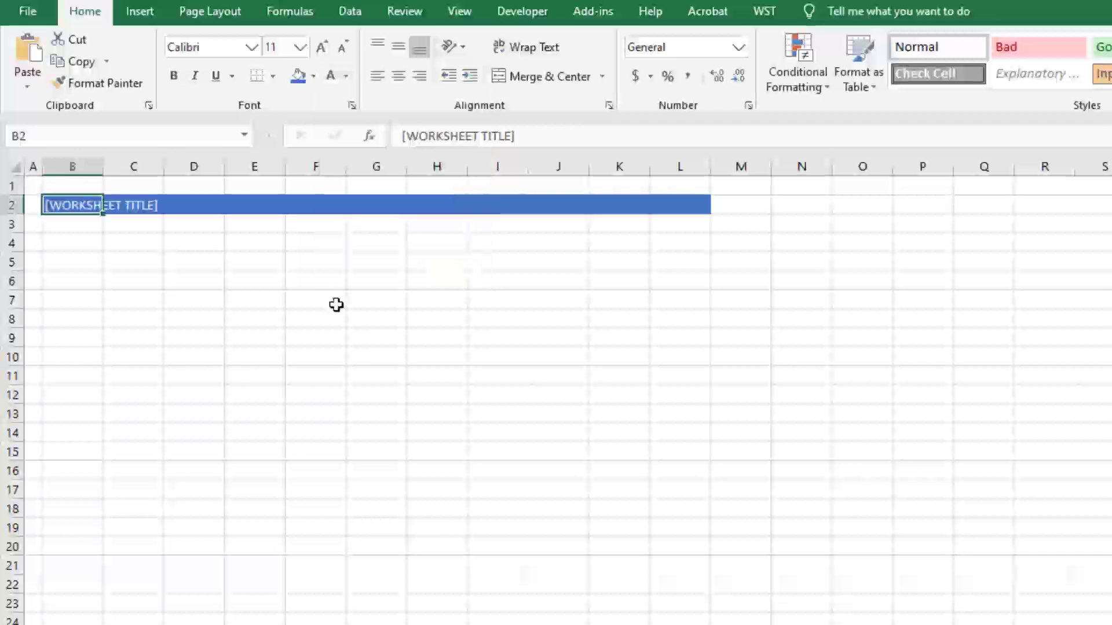
left_click(321, 46)
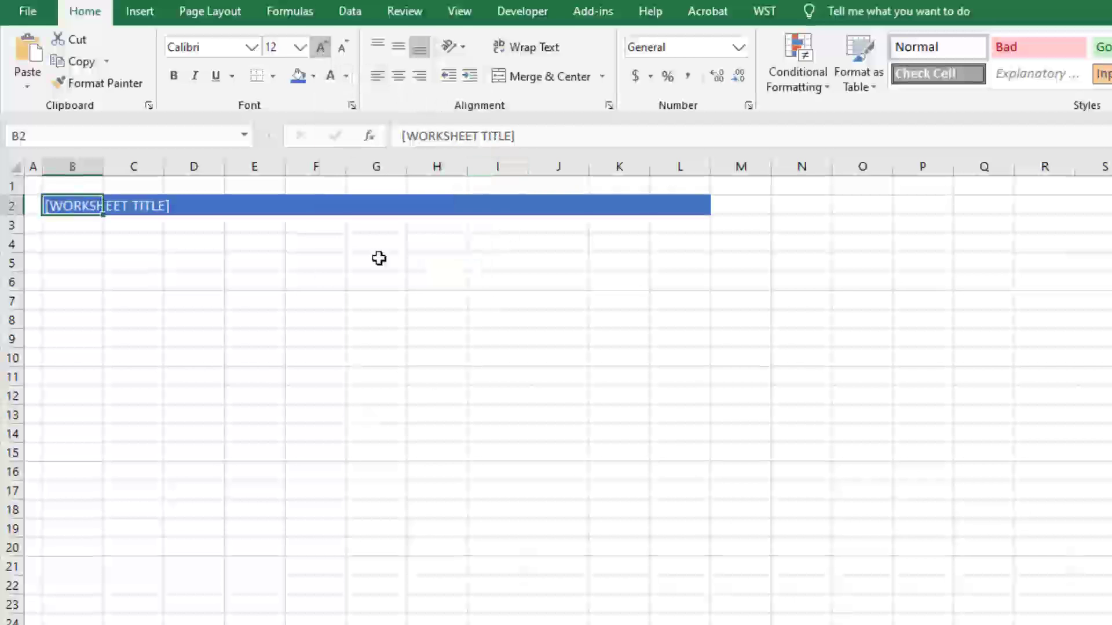
- Enter '[MODEL NAME]' in L2, right-aligned with white text
key("Right")
key("Right")
key("Right")
key("Right")
key("Right")
key("Right")
key("Right")
key("Right")
key("Right")
key("Right")
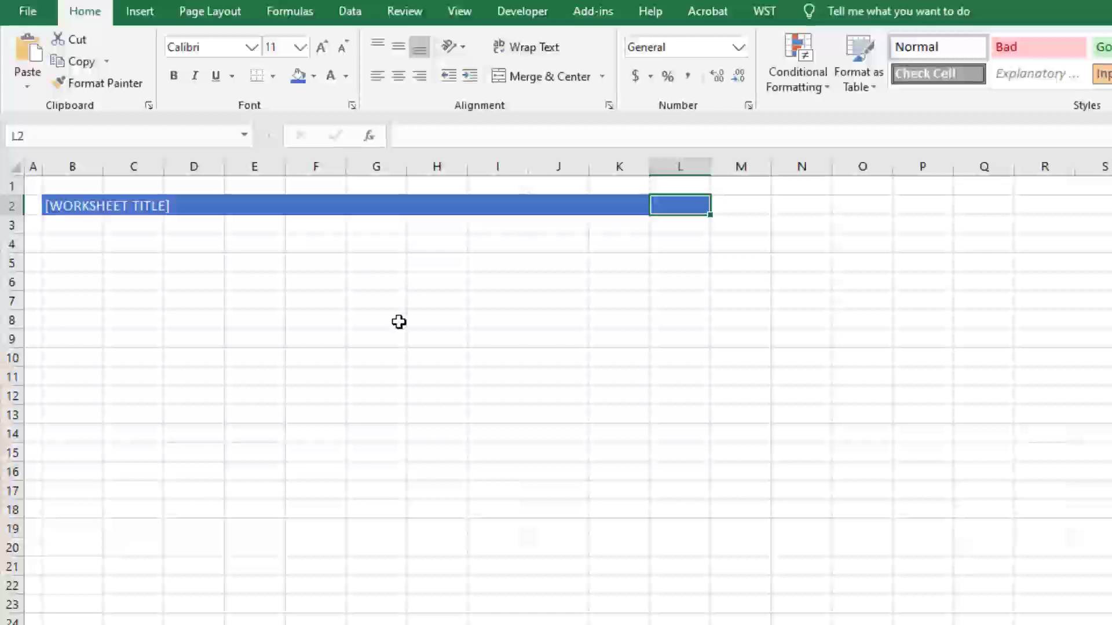
type("[MO")
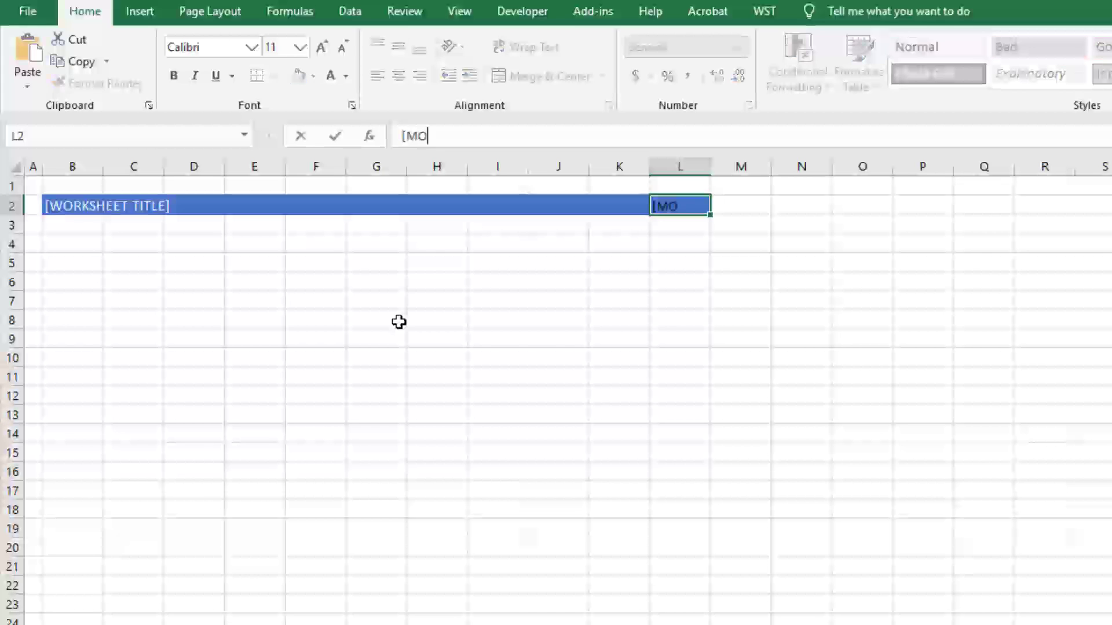
type("DEL NAME]")
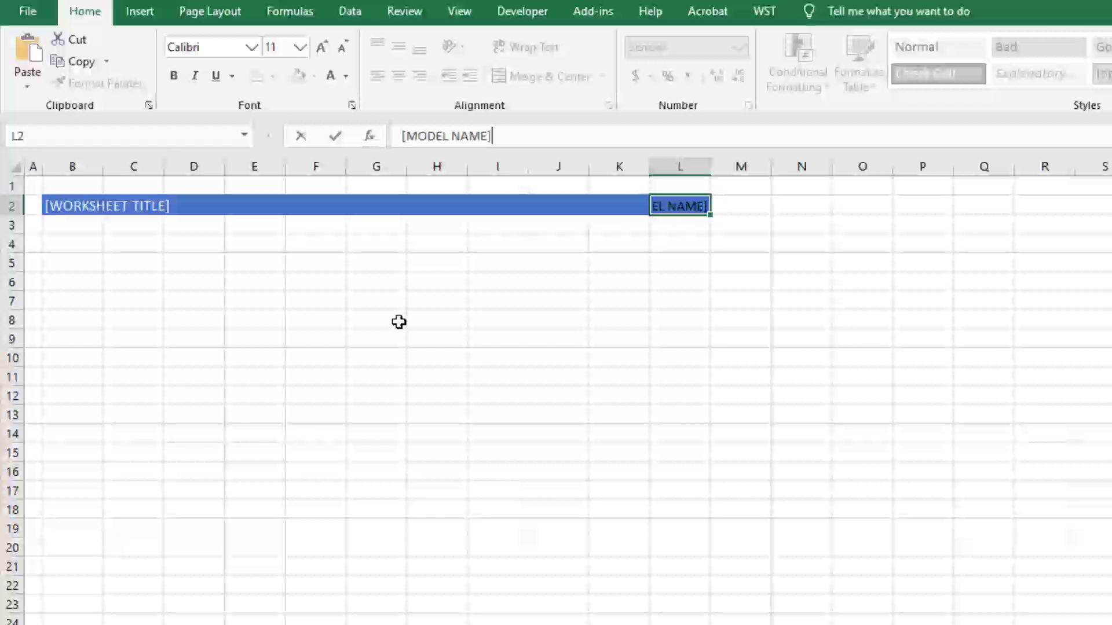
key("Return")
key("Up")
key("alt+h")
key("a")
key("r")
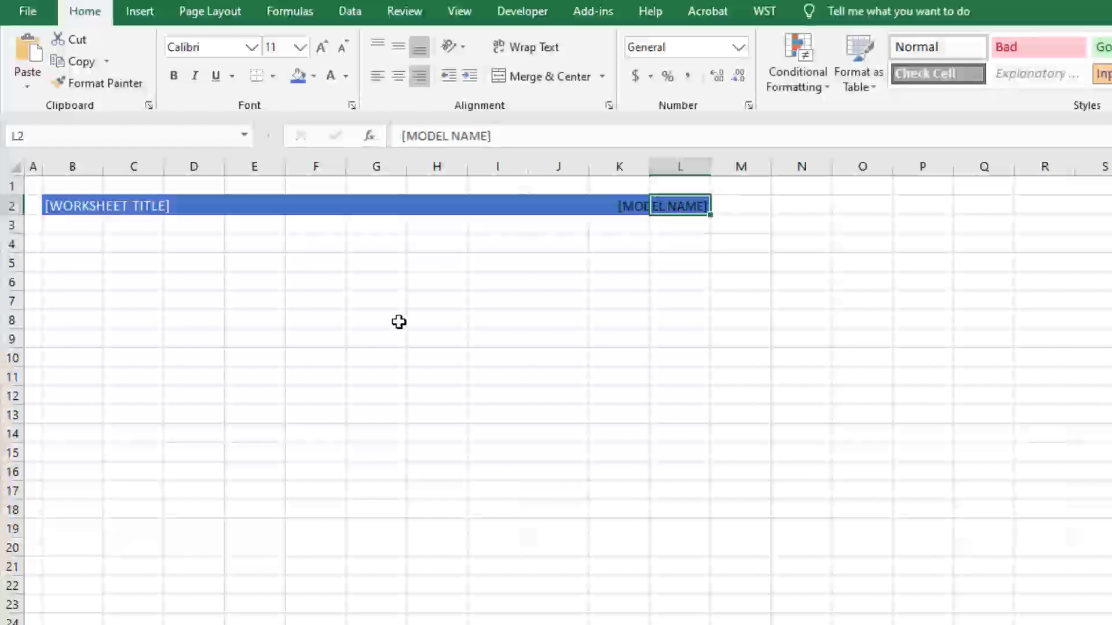
left_click(332, 77)
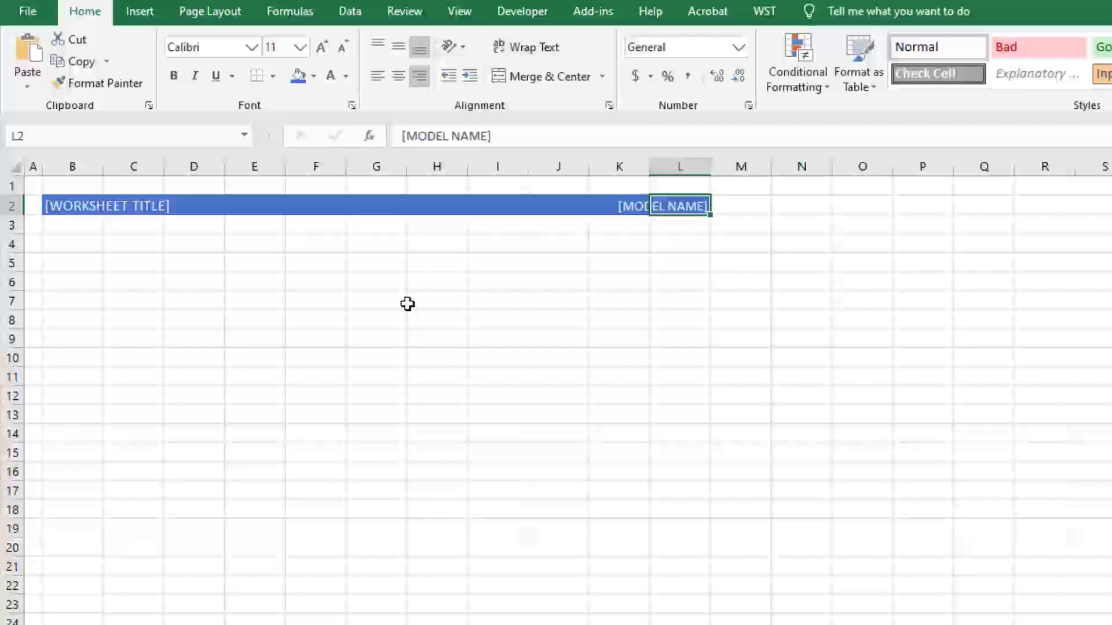
- Go to cell B4 just below the title banner
key("Left")
key("Down")
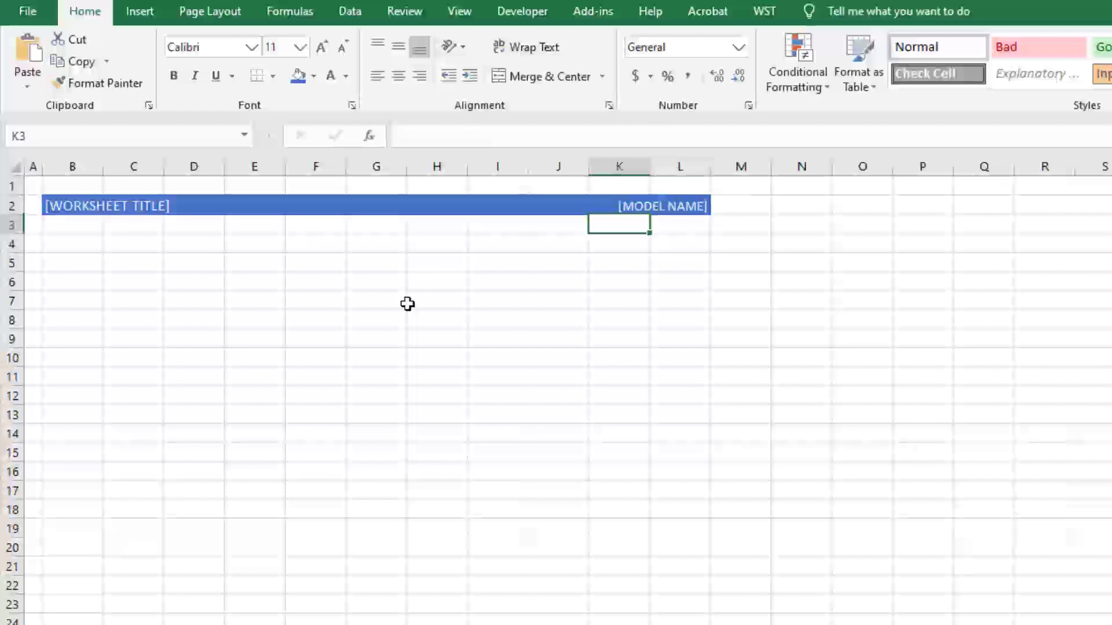
key("Left")
key("Left")
key("Left")
key("Left")
key("Down")
key("Down")
key("Down")
key("Left")
key("Left")
key("Left")
key("Left")
key("Up")
key("Up")
key("Left")
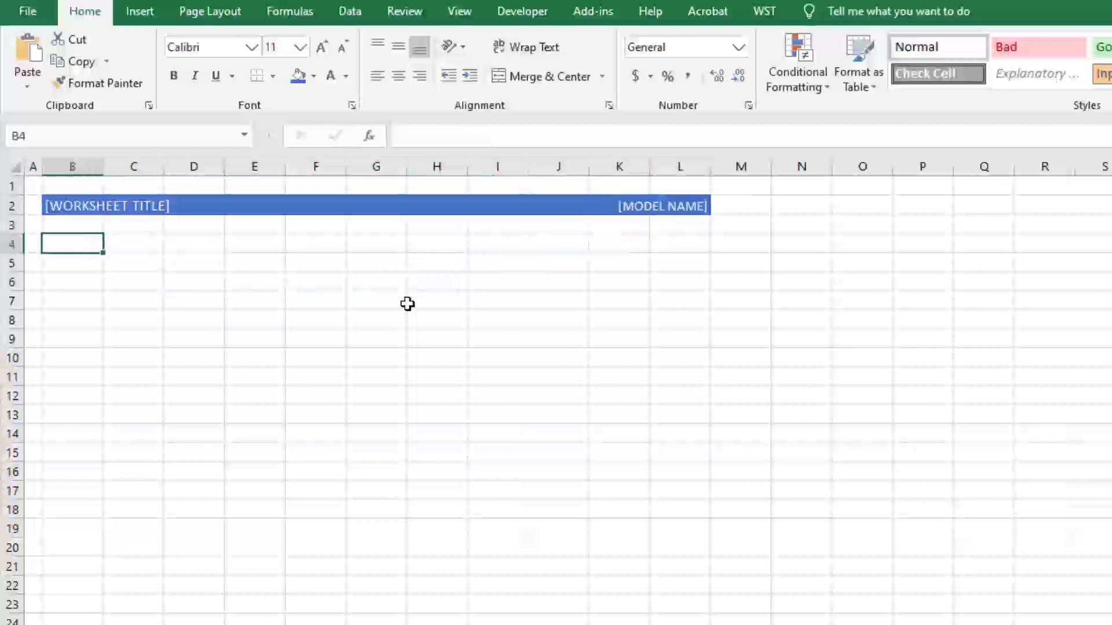
key("Down")
key("Down")
key("Up")
key("Up")
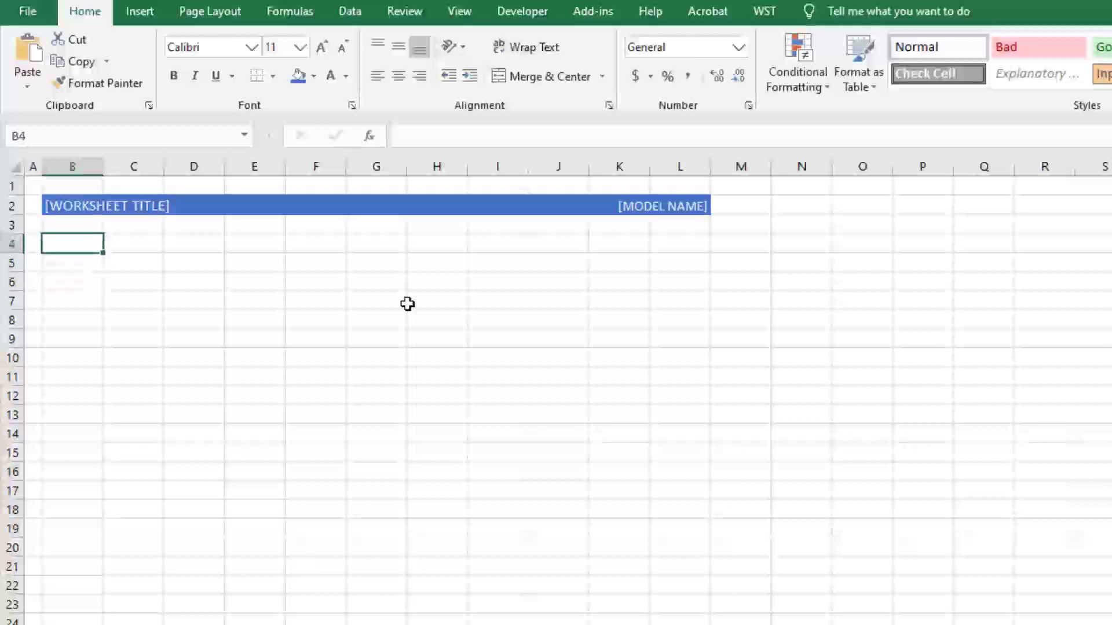
key("shift+Down")
key("shift+Down")
key("shift+Down")
key("shift+Down")
key("shift+Right")
key("shift+Down")
key("shift+Down")
key("shift+Right")
key("shift+Right")
key("shift+Right")
key("shift+Right")
key("shift+Right")
key("shift+Right")
key("shift+Right")
key("shift+Right")
key("Left")
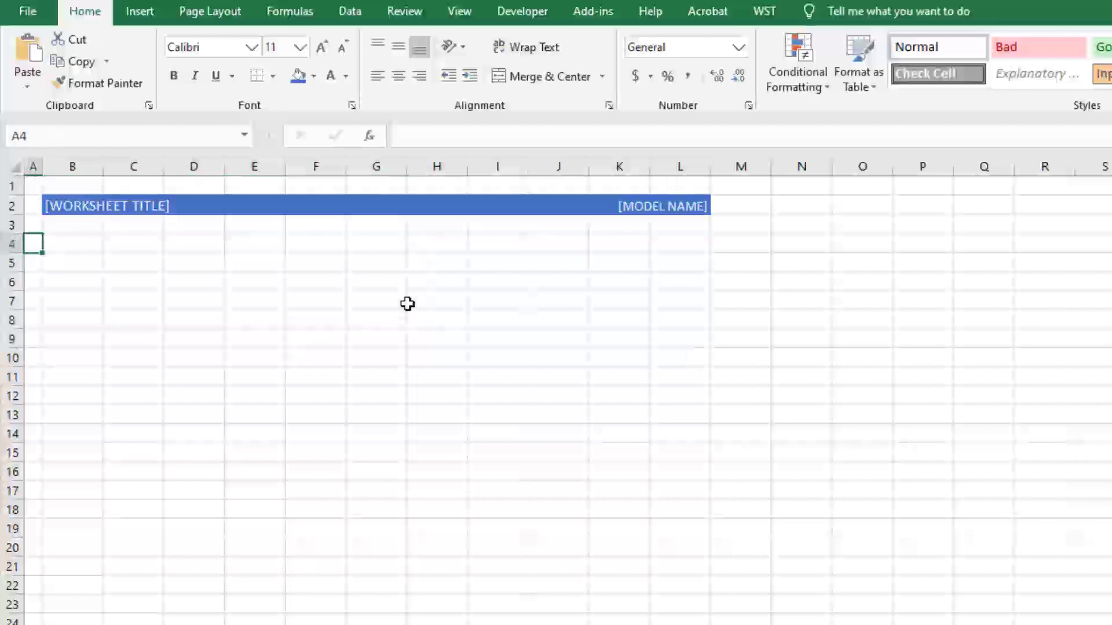
key("Right")
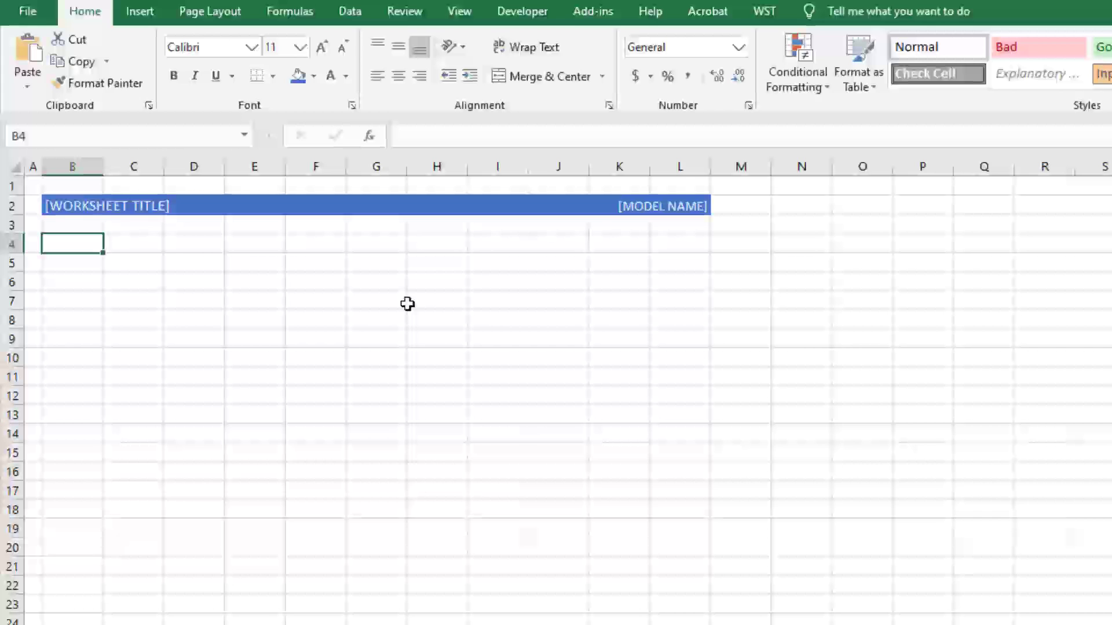
- Enter the label 'Analysis Start' in B4, ending on D4
type("An")
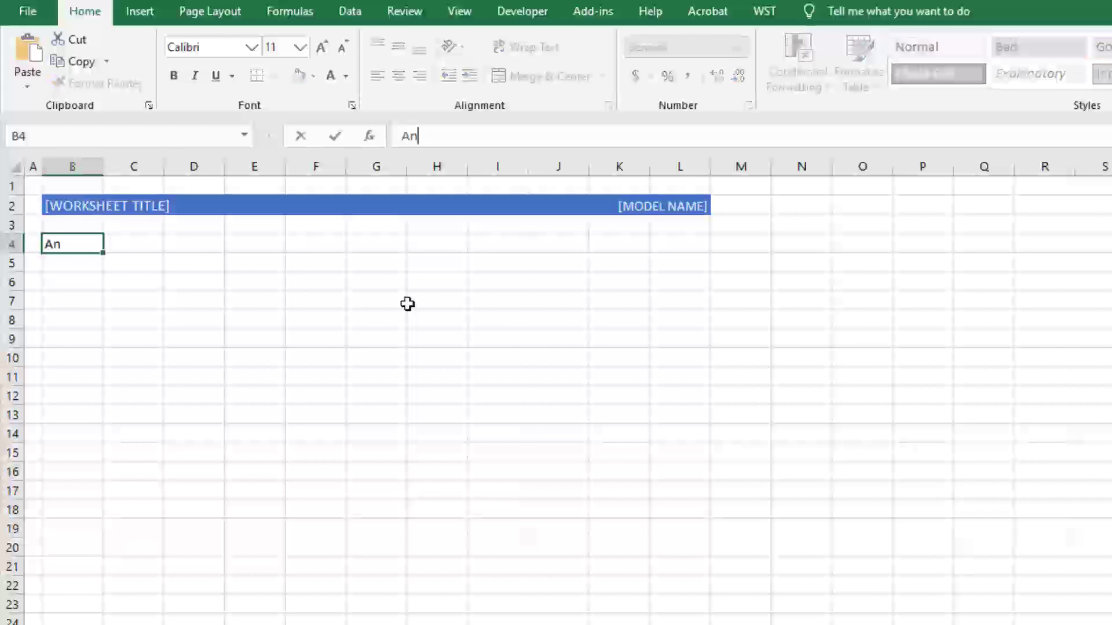
type("alysis Start")
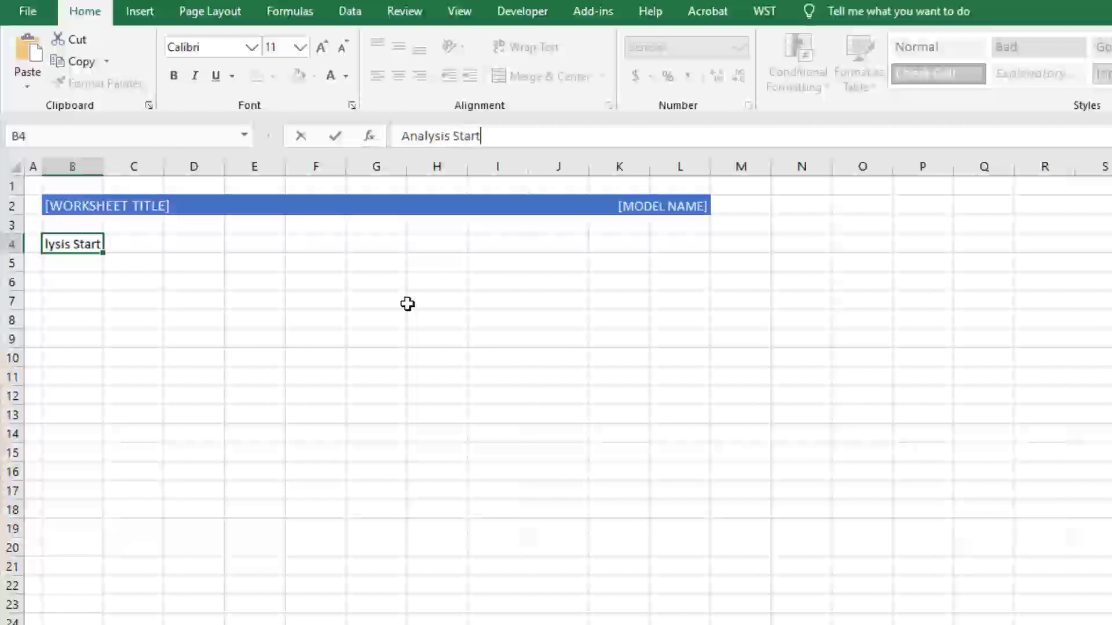
key("Return")
key("Up")
key("Right")
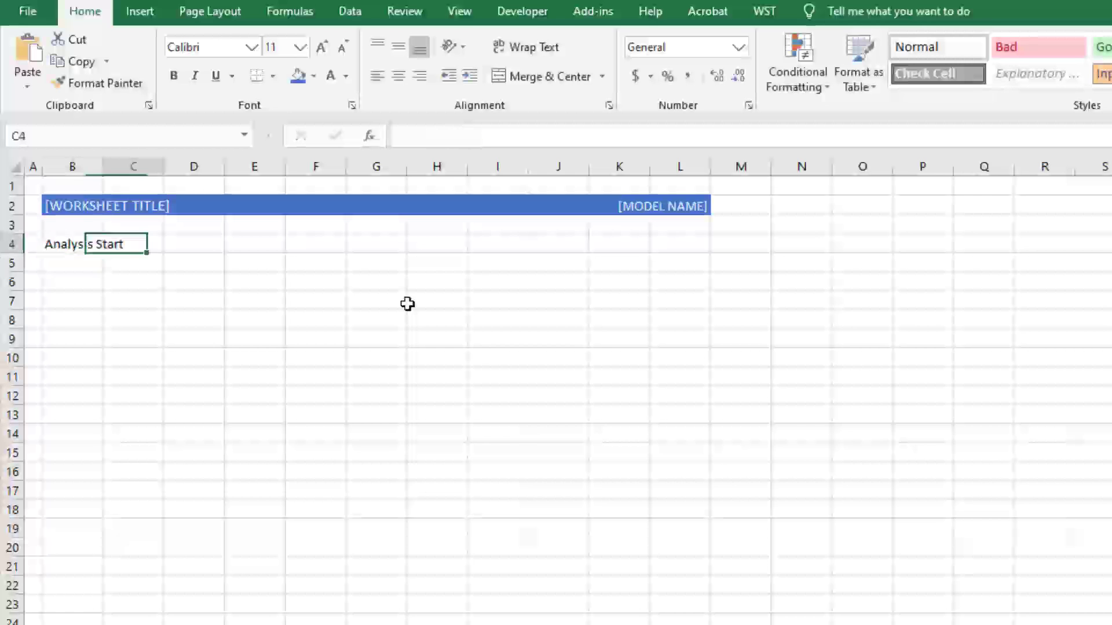
key("Right")
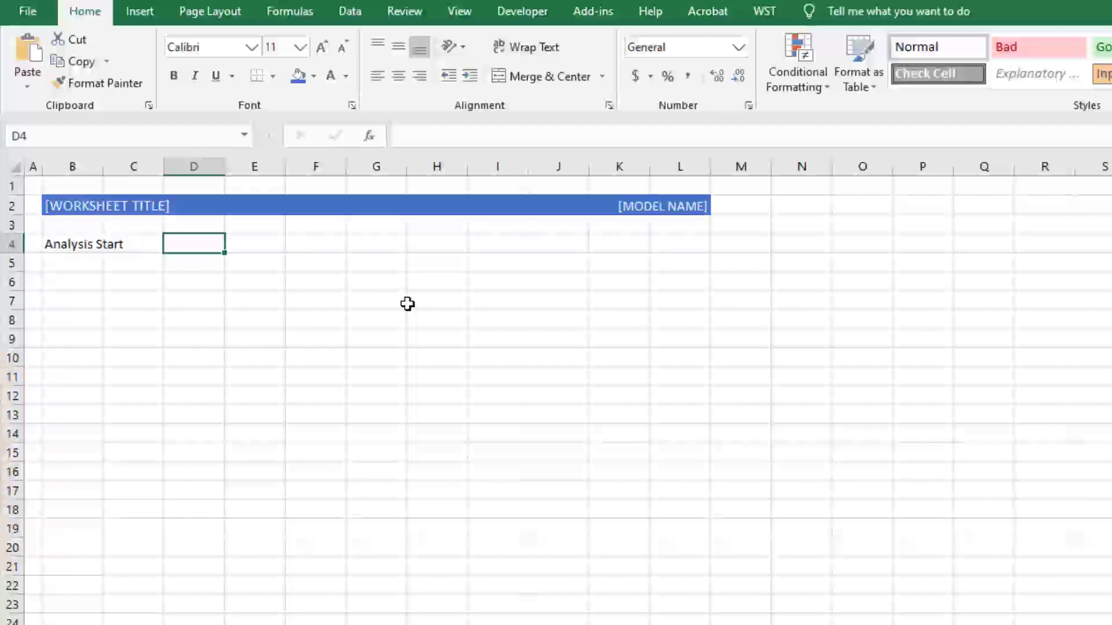
key("Left")
key("Left")
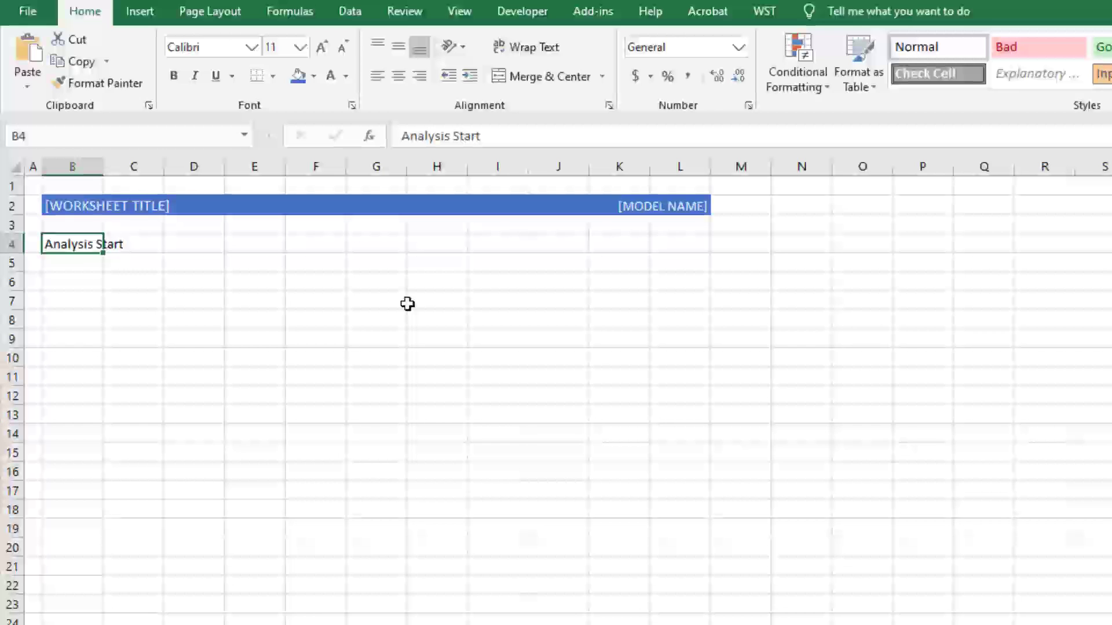
key("Right")
key("Right")
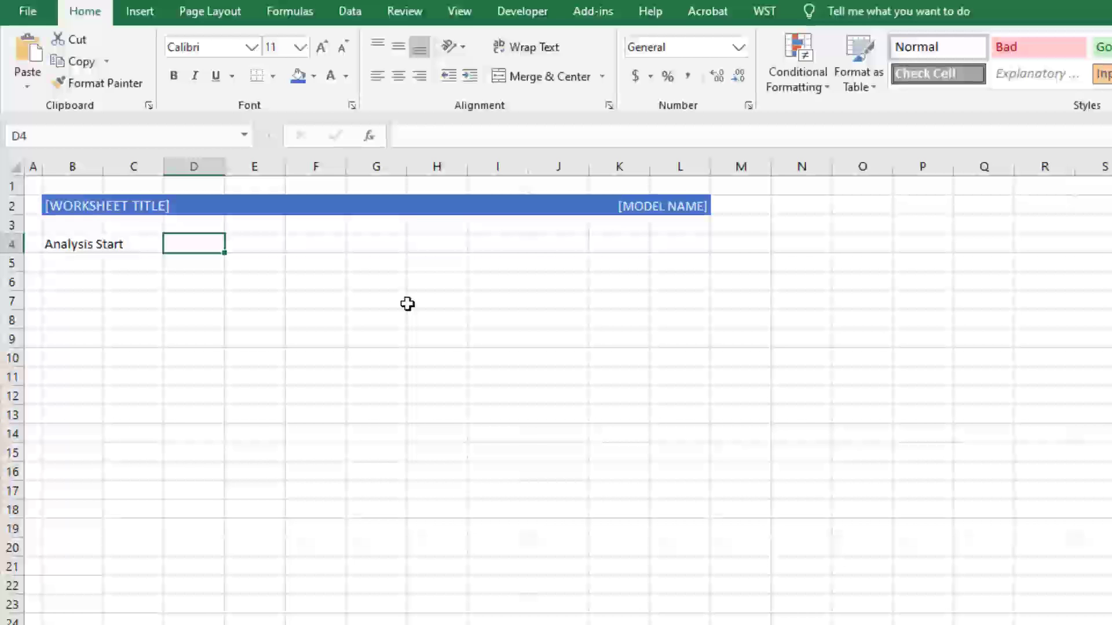
- Give cell D4 the custom number format mmm-yyyy
key("ctrl+1")
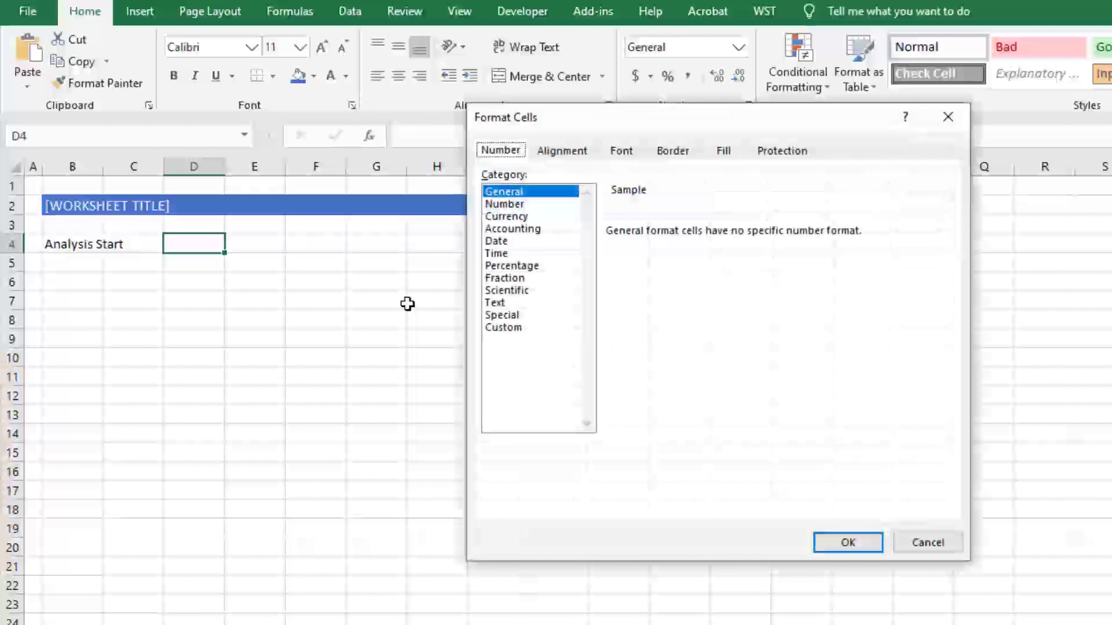
key("Tab")
key("Down")
key("Down")
key("Down")
key("Down")
key("Down")
key("Down")
key("Down")
key("Down")
key("Down")
key("Down")
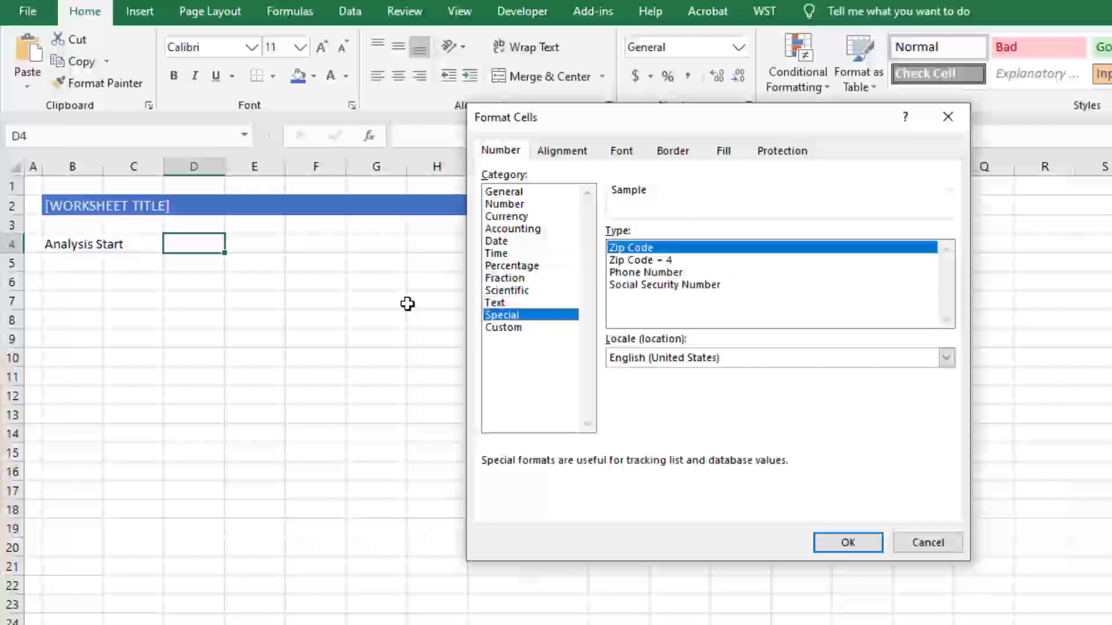
key("Down")
key("Tab")
type("m")
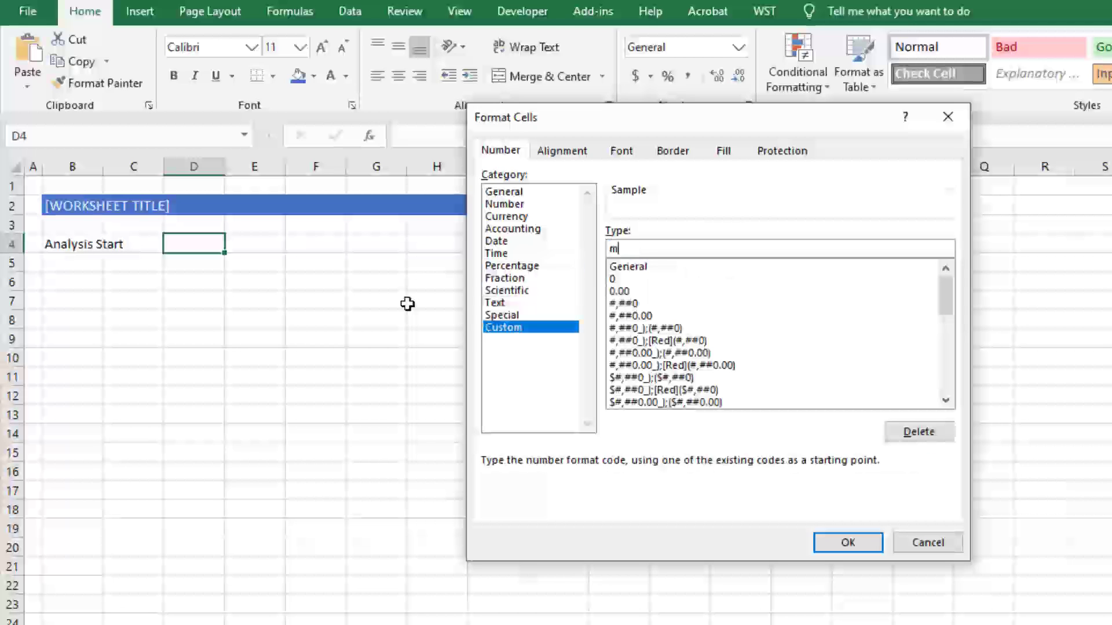
type("mm-yyyy")
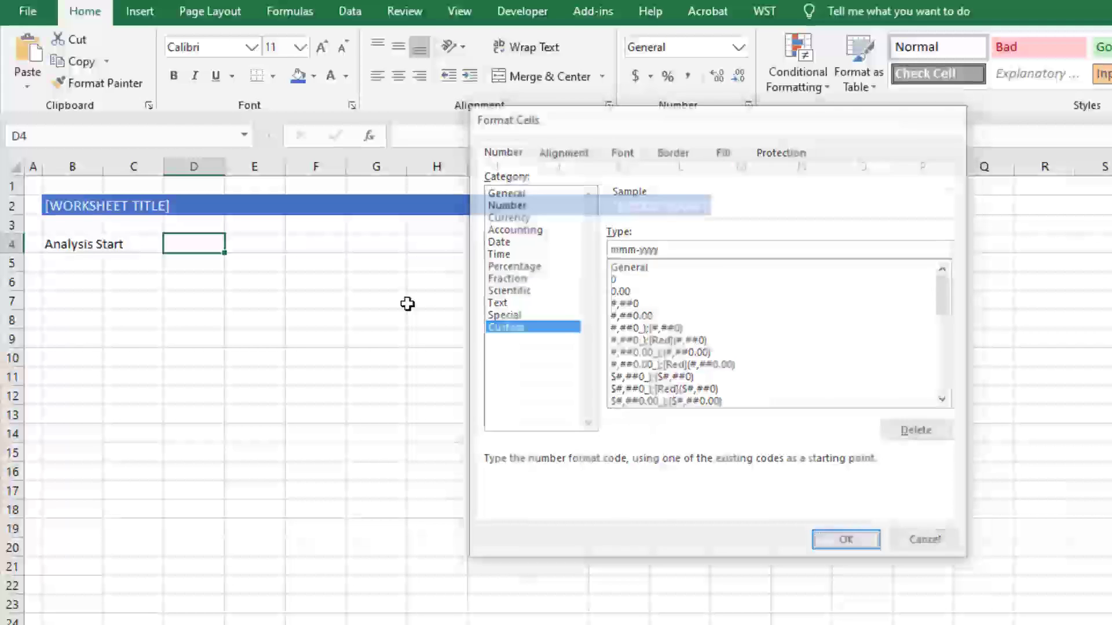
- Enter 6/2021 in D4 so it displays Jun-2021
type("6/2021")
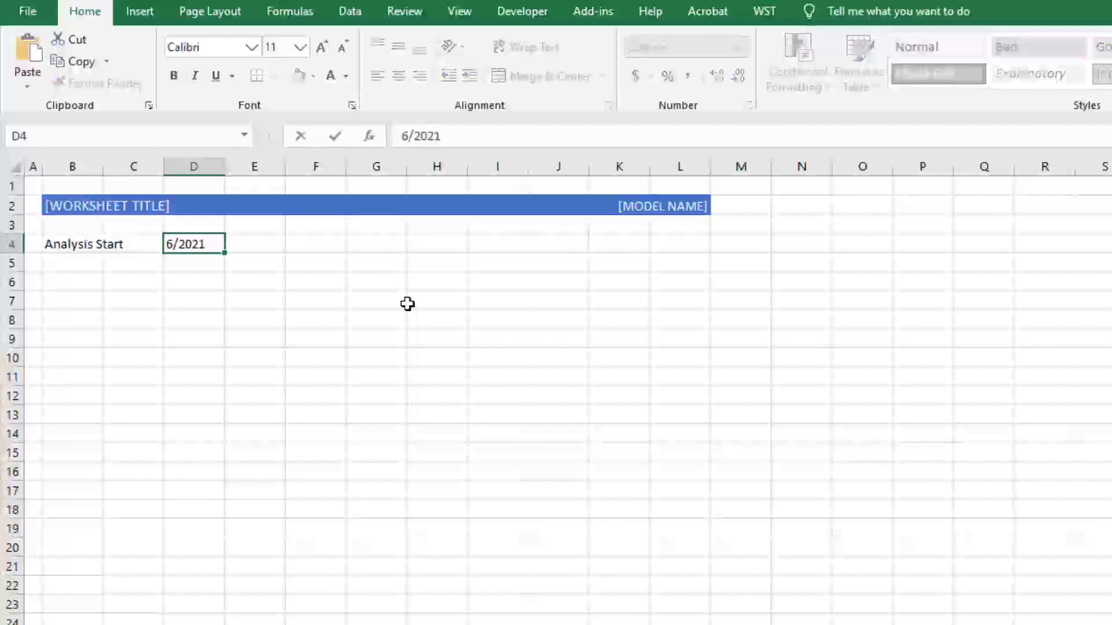
key("Return")
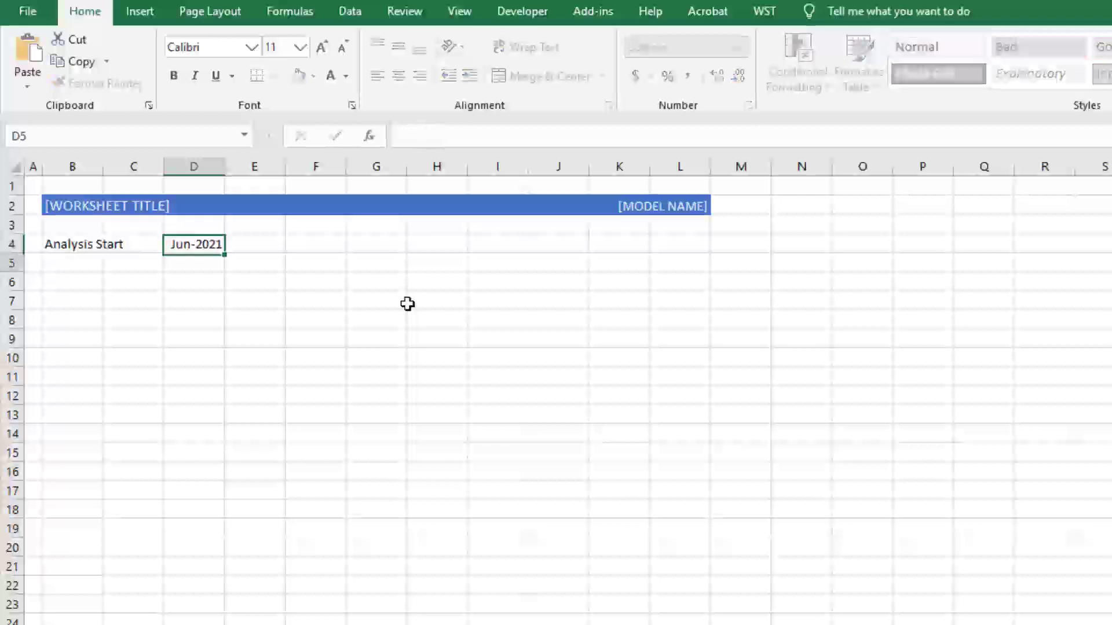
key("Up")
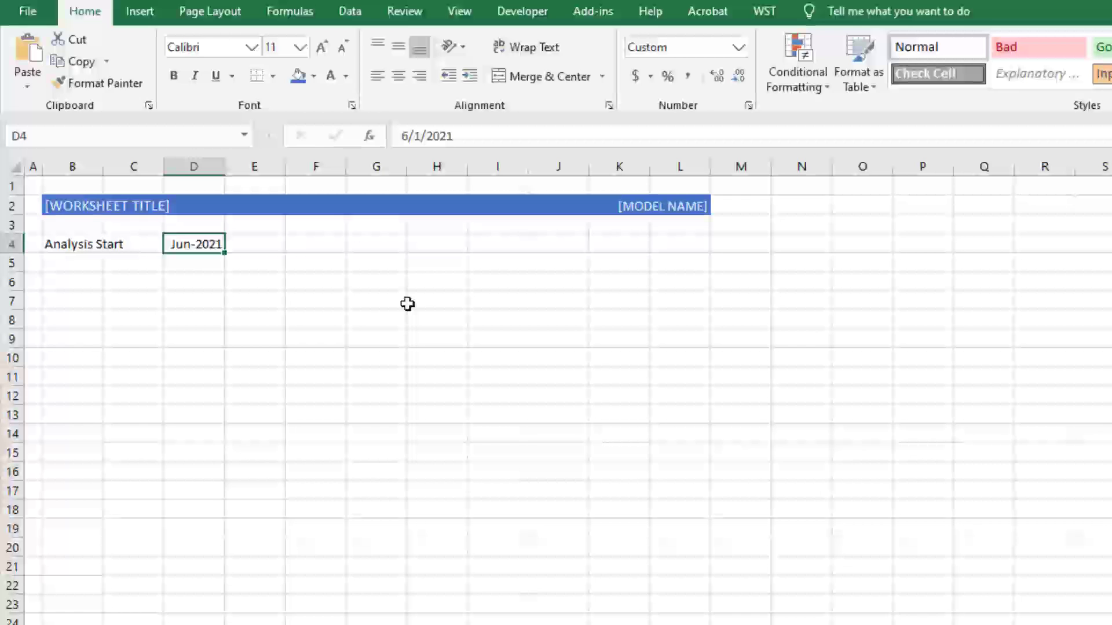
- Colour the Jun-2021 start date blue to mark it as an input
key("ctrl+shift+asciitilde")
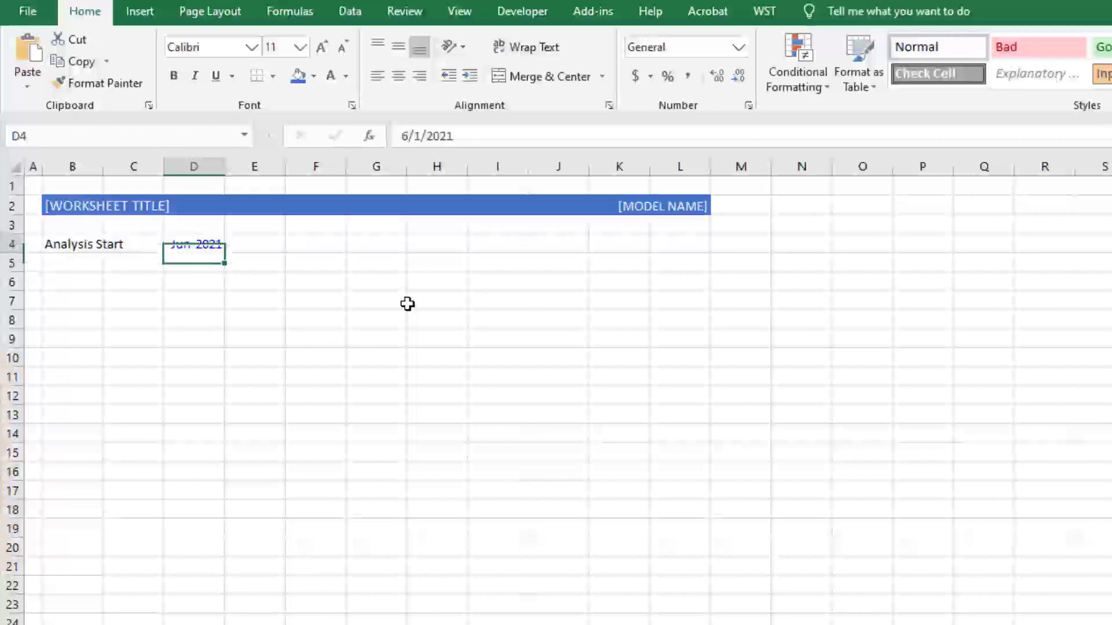
key("ctrl+z")
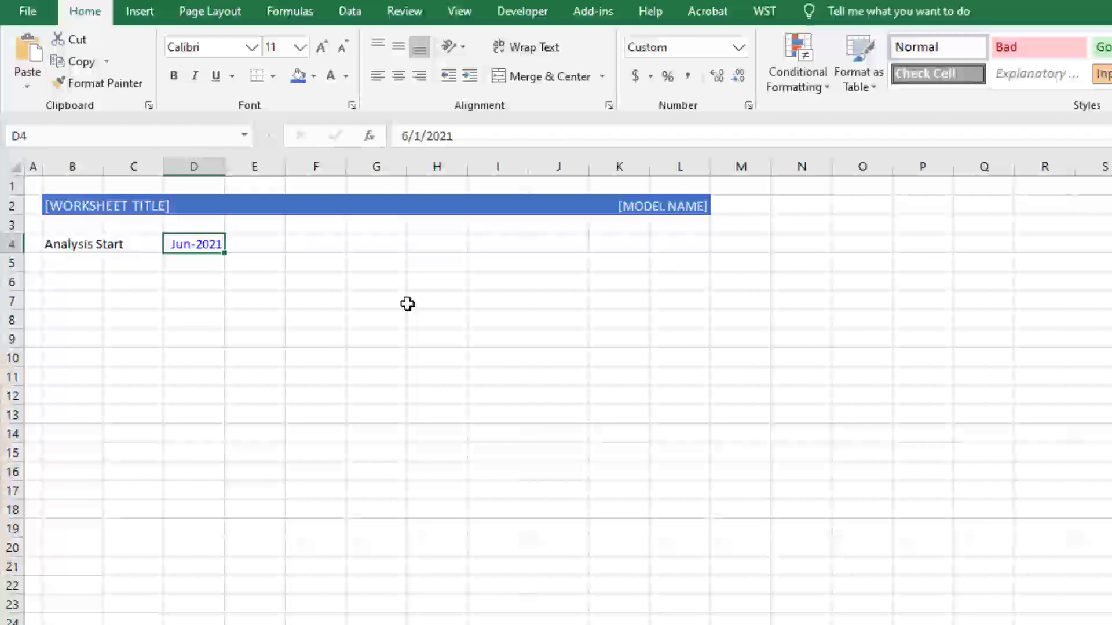
key("Down")
key("Left")
key("Down")
key("Left")
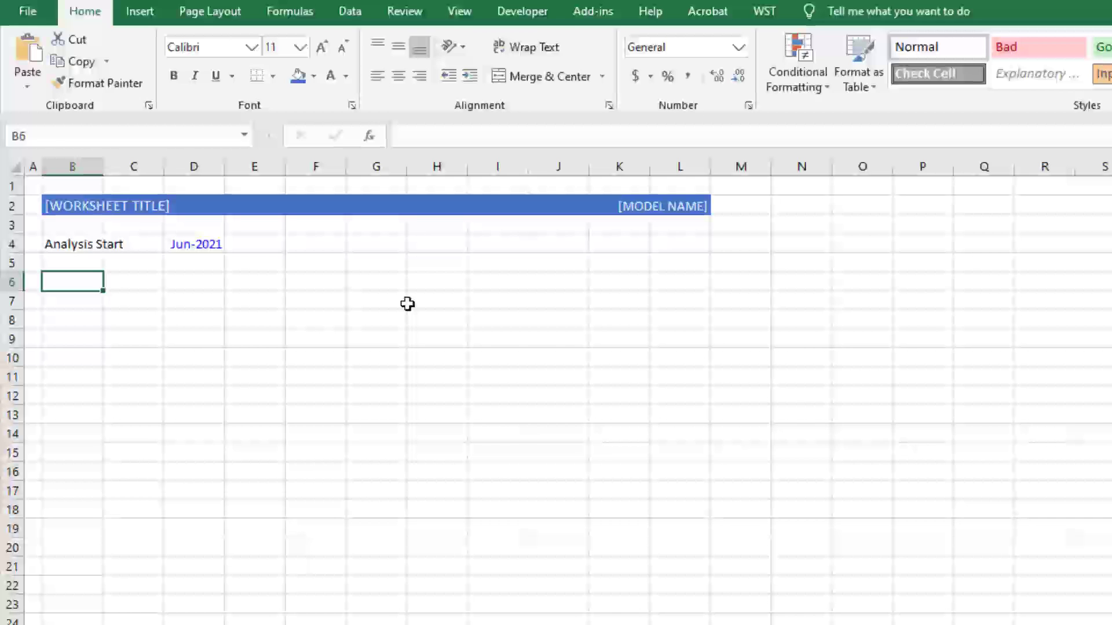
- Paste the cash-flow row labels into column B starting with Revenue at B6
key("shift+Right")
key("shift+Right")
key("shift+Right")
key("shift+Right")
key("shift+Right")
key("shift+Right")
key("shift+Right")
key("shift+Right")
key("shift+Right")
key("shift+Right")
key("shift+Right")
key("shift+Right")
key("shift+Right")
key("shift+Right")
key("shift+Right")
key("shift+Right")
key("Down")
key("Down")
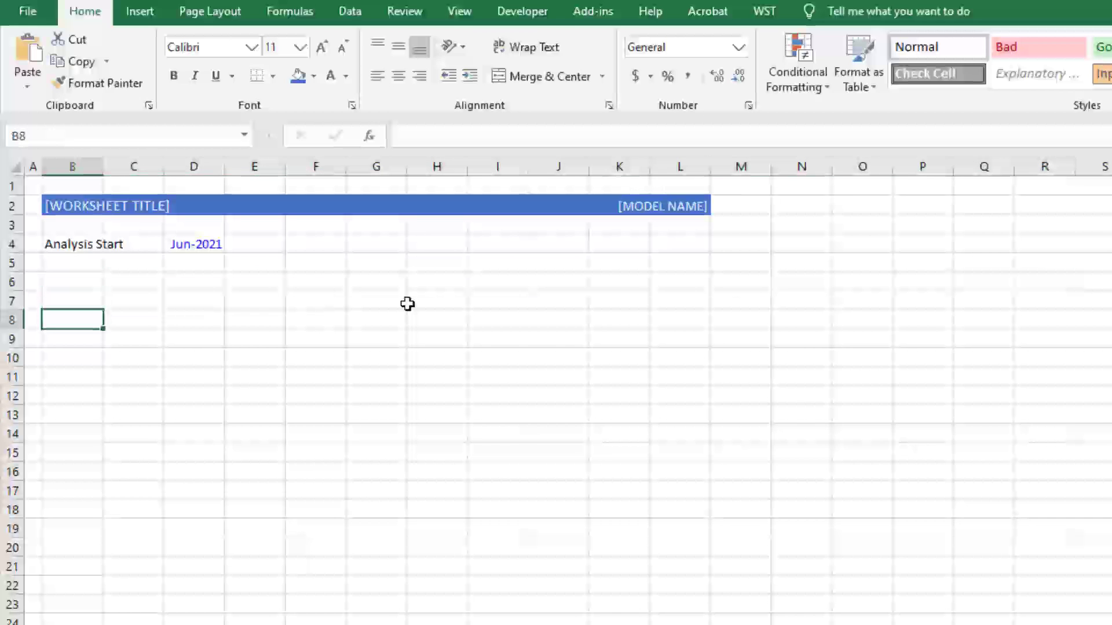
key("Up")
key("shift+Down")
key("shift+Down")
key("shift+Down")
key("shift+Down")
key("shift+Down")
key("shift+Down")
key("shift+Down")
key("shift+Down")
key("shift+Down")
key("shift+Down")
key("shift+Down")
key("shift+Down")
key("shift+Down")
key("shift+Down")
key("shift+Down")
key("shift+Down")
key("shift+Down")
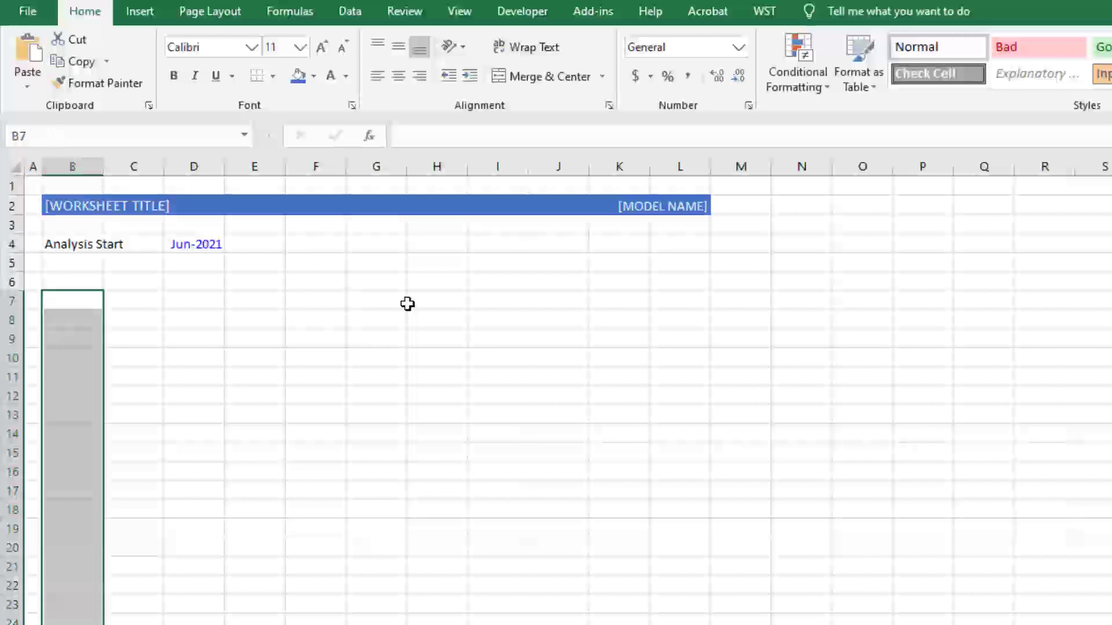
key("Up")
key("Down")
key("Up")
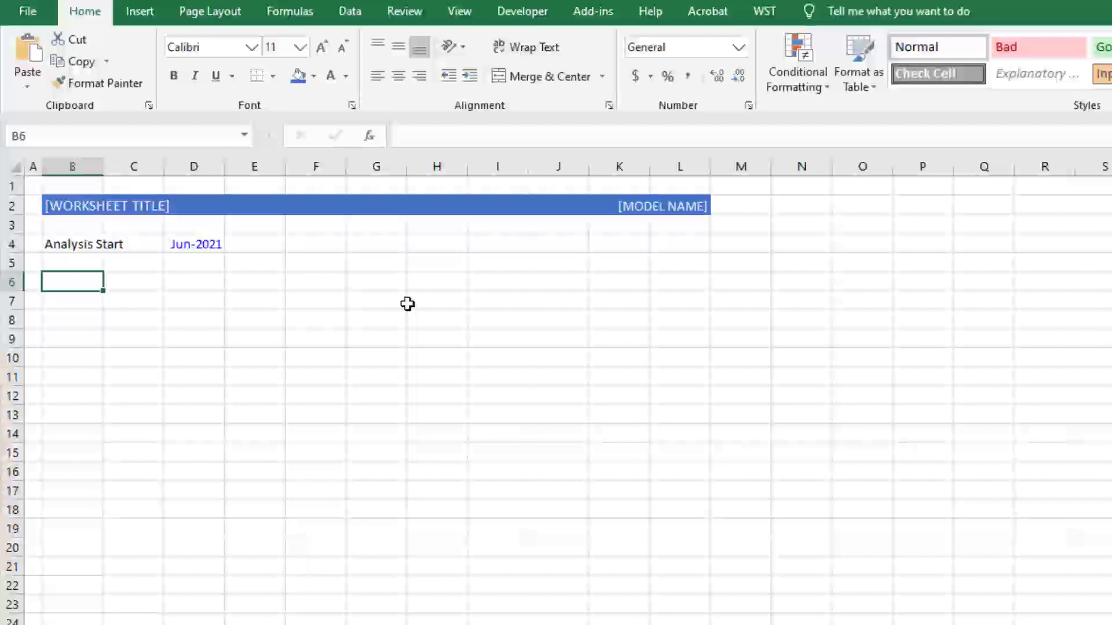
type("Revenue Base Rental Revenue Expense Reimbursement Other Income Potential Gross Income  Rent Abatement Vacancy & Credit Loss Effective Gross Revenue  Operating Expenses Marketing Administrative Utilities Payroll Repair and maintenance Mgmt Insurance Taxes")
key("Down")
key("Up")
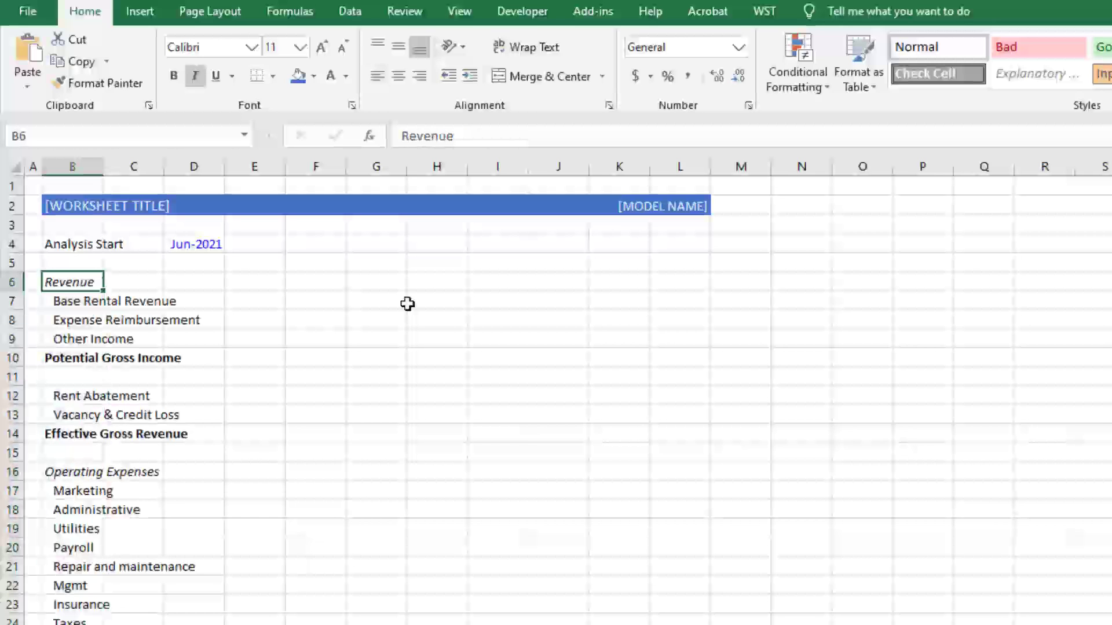
- AutoFit column B's width to the selected row labels
key("shift+Down")
key("shift+Down")
key("shift+Down")
key("shift+Down")
key("shift+Down")
key("shift+Down")
key("shift+Down")
key("shift+Down")
key("shift+Down")
key("shift+Down")
key("shift+Down")
key("shift+Down")
key("shift+Down")
key("shift+Down")
key("shift+Down")
key("shift+Down")
key("shift+Down")
key("shift+Down")
key("shift+Down")
key("shift+Down")
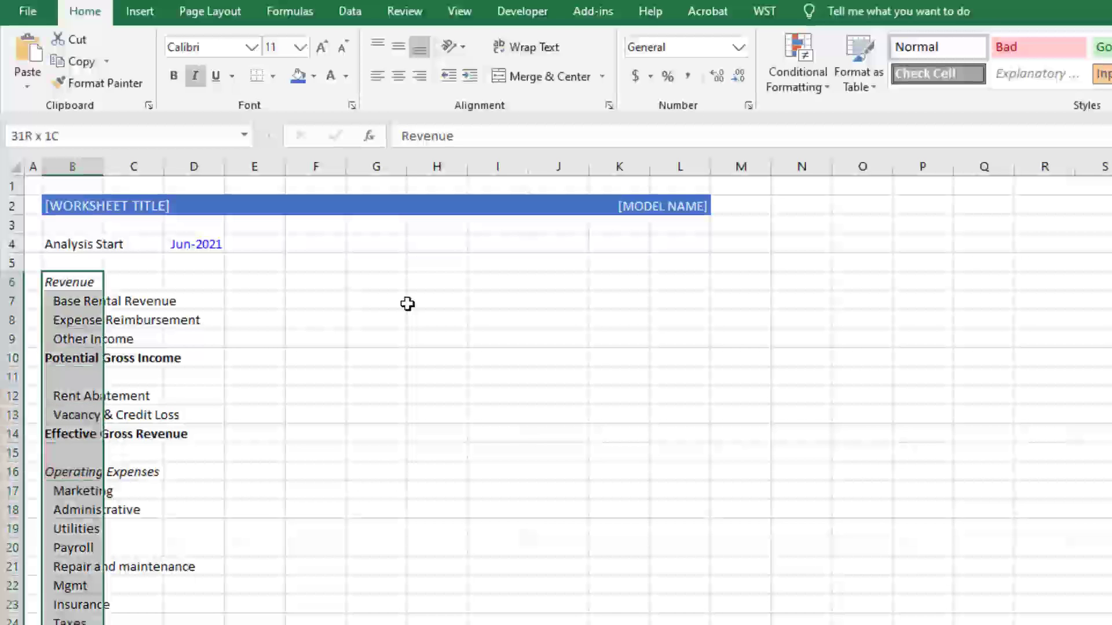
key("alt+h")
key("o")
key("i")
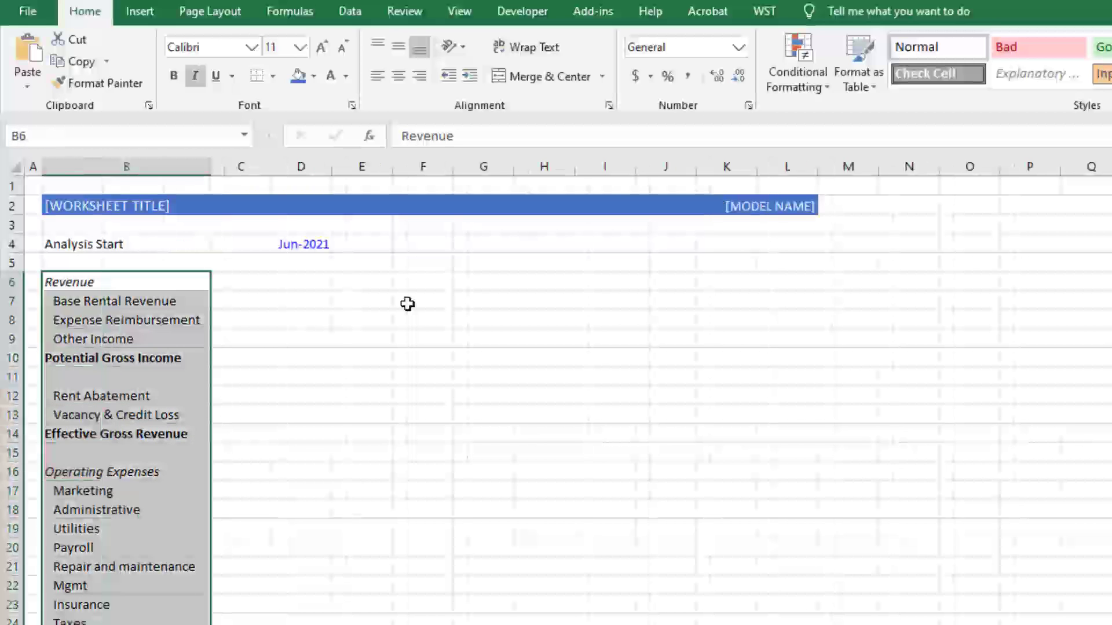
key("Down")
- Review the labels, including Net Operating Income, Capital Costs and Base Rental Revenue
key("Up")
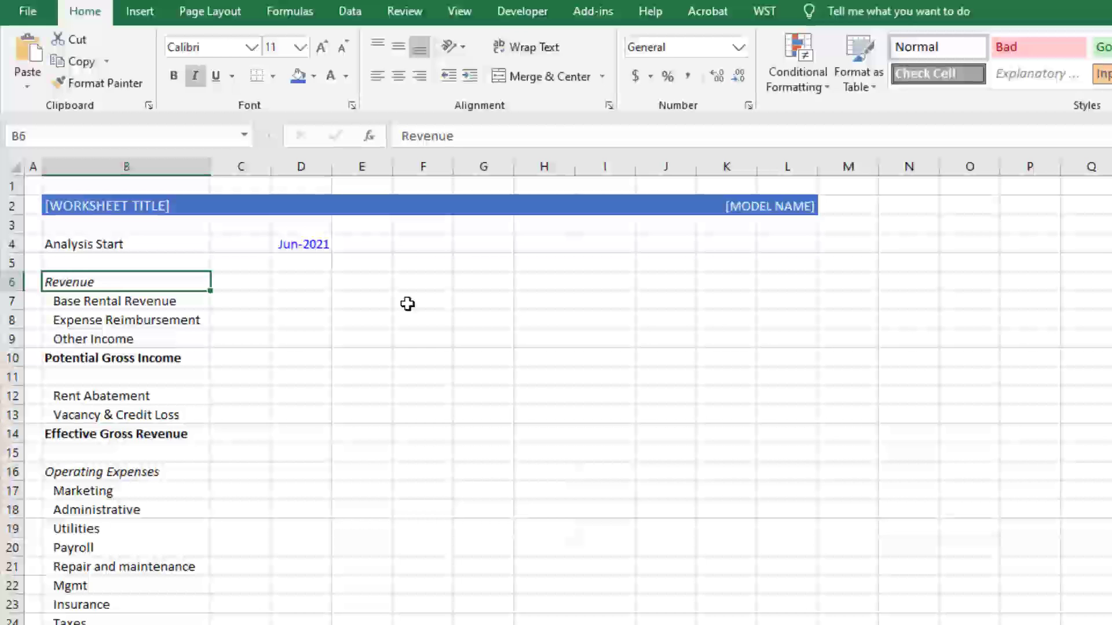
key("Down")
key("Down")
key("Down")
key("Down")
key("Down")
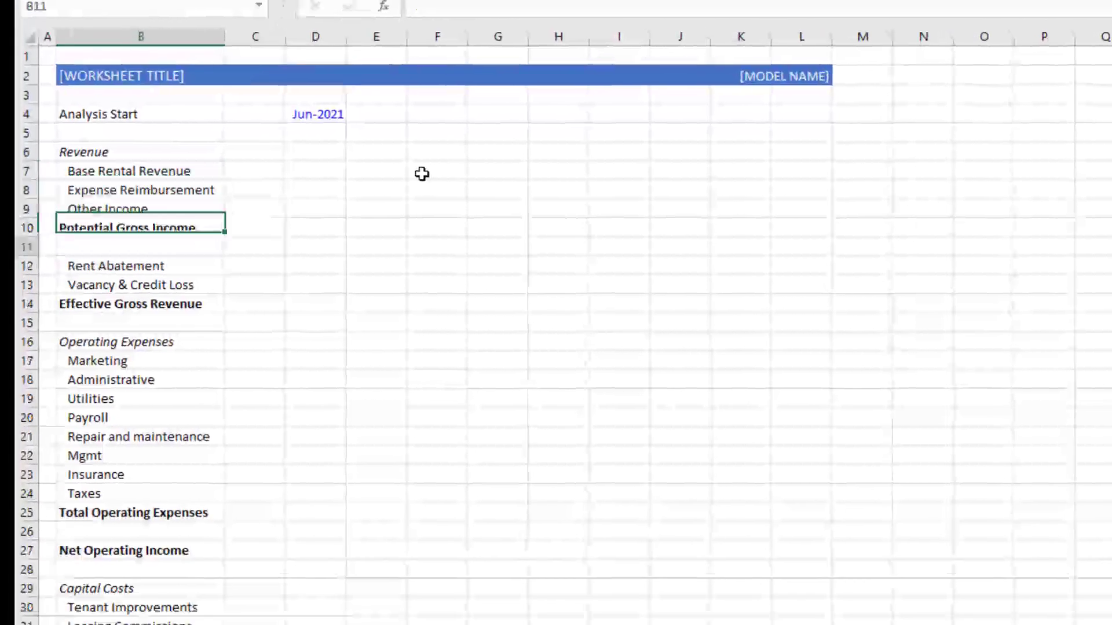
key("Down")
key("Down")
key("Down")
key("Down")
key("Down")
key("Down")
key("Down")
key("Down")
key("Down")
key("Down")
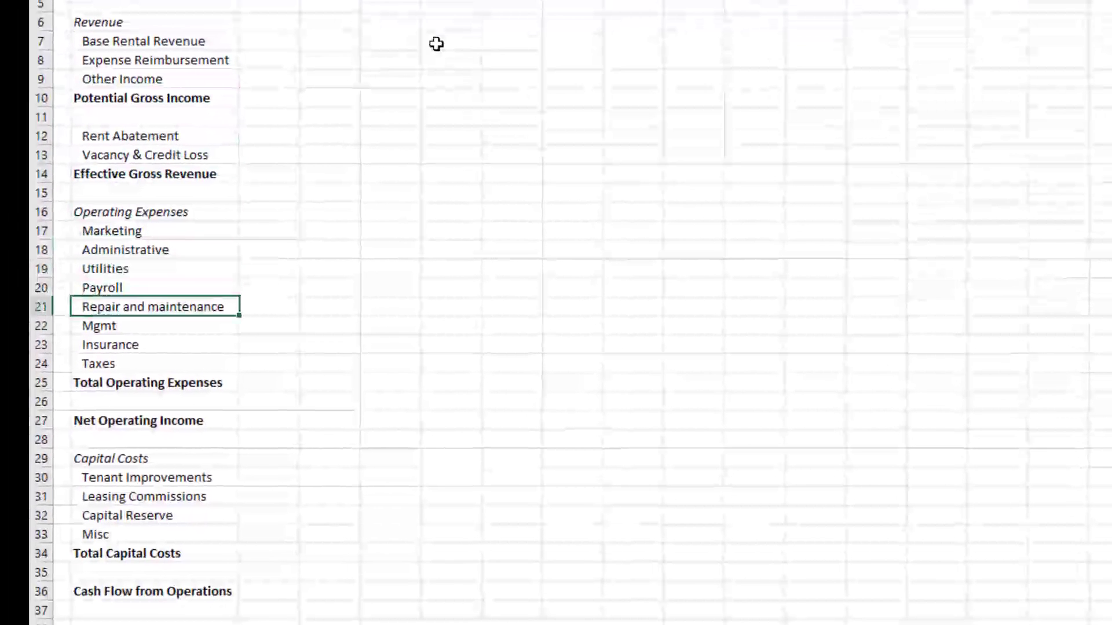
key("Down")
key("Down")
key("Down")
key("Down")
key("Down")
key("Down")
key("Down")
key("Down")
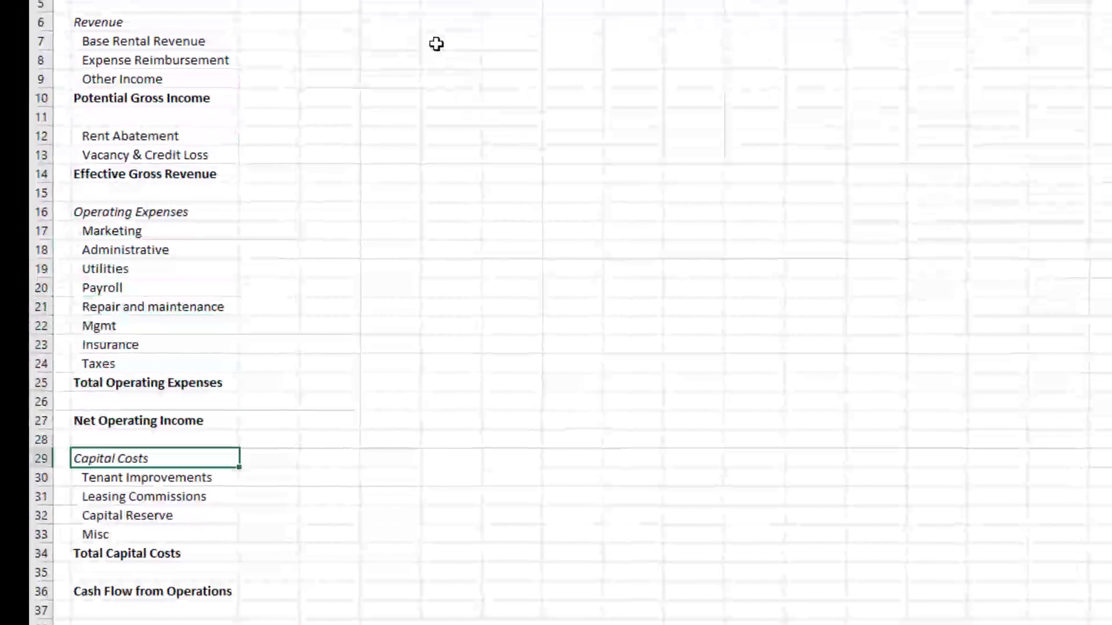
key("Up")
key("Up")
key("shift+space")
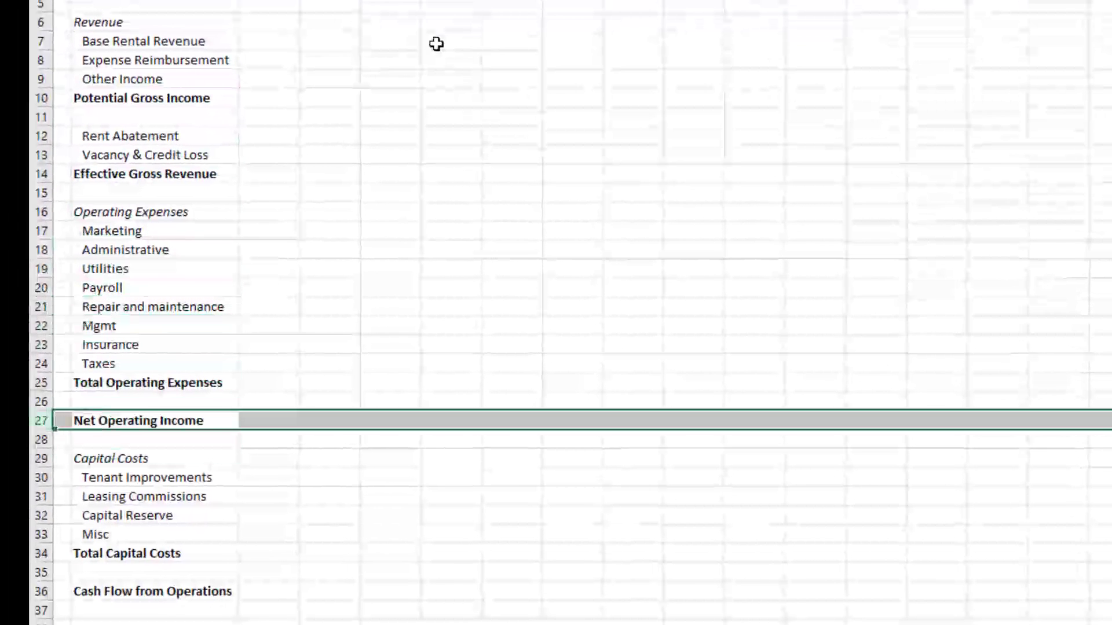
key("Down")
key("Down")
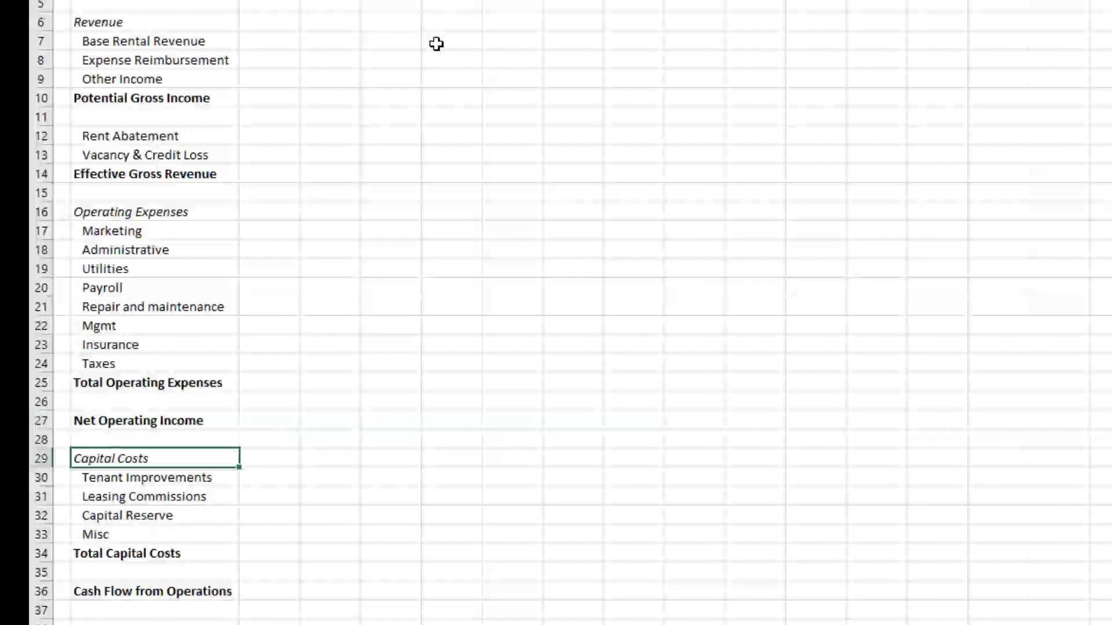
key("shift+space")
key("shift+Down")
key("shift+Down")
key("shift+Down")
key("shift+Down")
key("shift+Down")
key("Down")
key("Down")
key("Down")
key("Down")
key("Down")
key("Down")
key("Down")
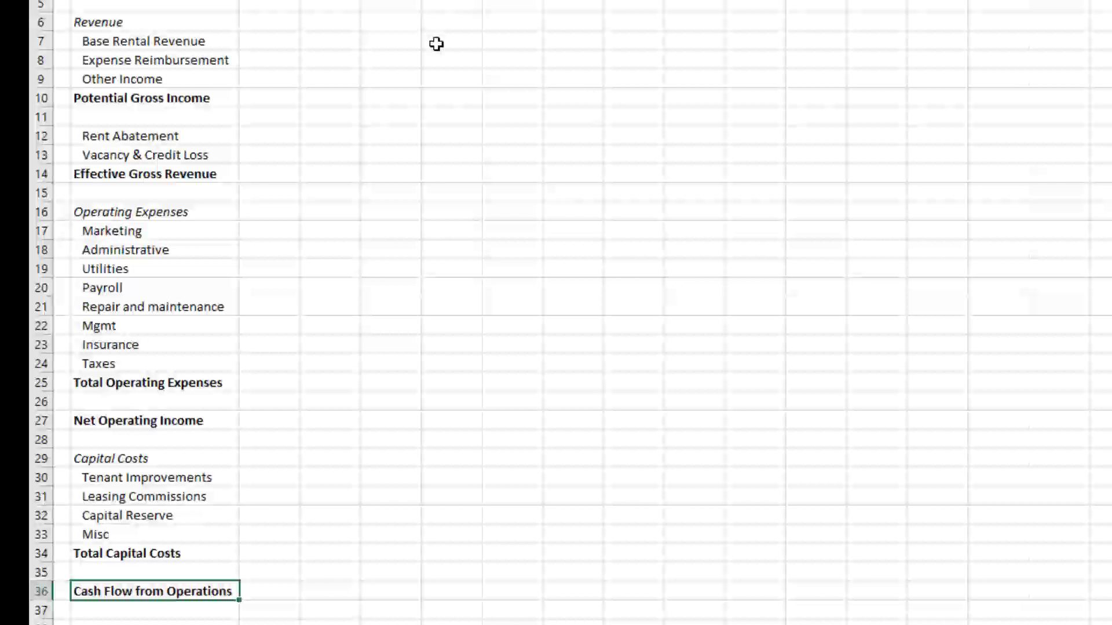
key("ctrl+Up")
key("ctrl+Up")
key("ctrl+Up")
key("ctrl+Up")
key("ctrl+Up")
key("ctrl+Up")
key("ctrl+Up")
key("ctrl+Up")
key("ctrl+Up")
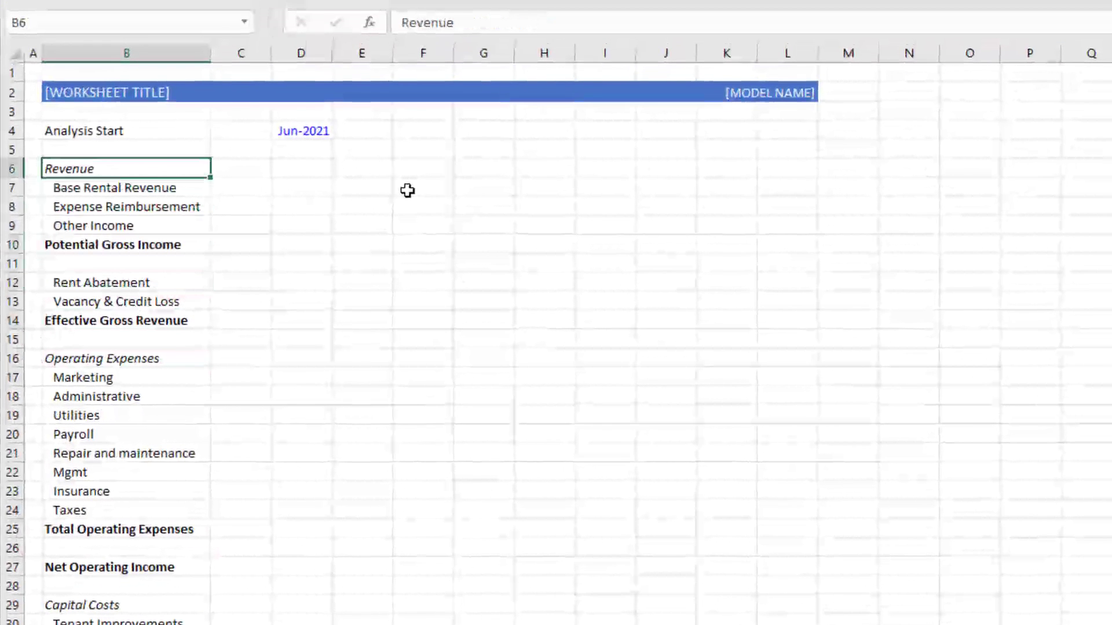
key("Down")
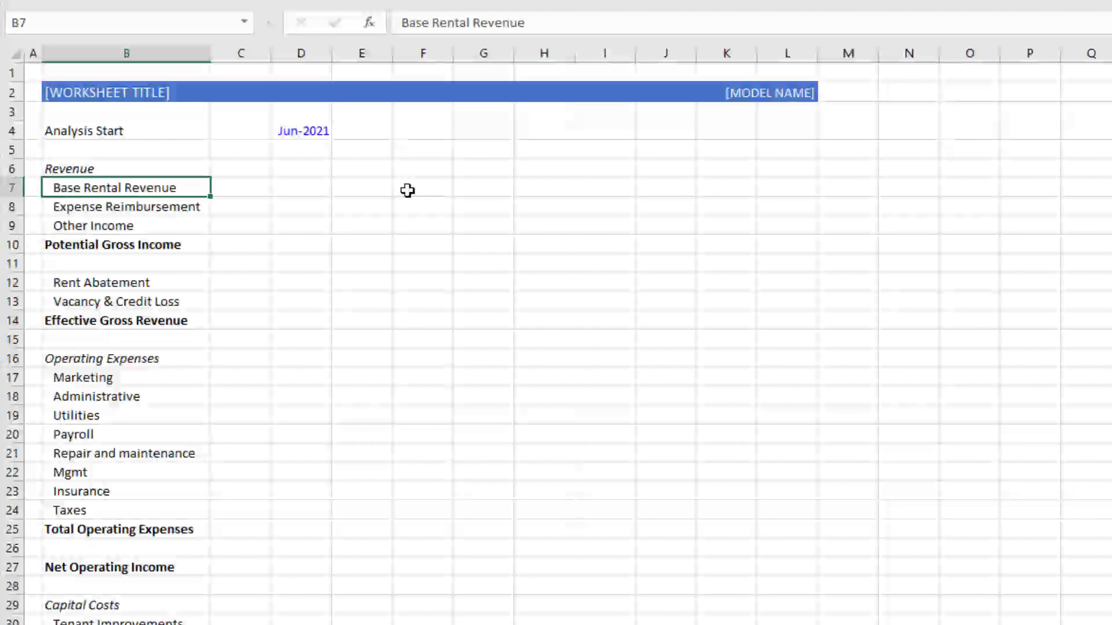
key("Up")
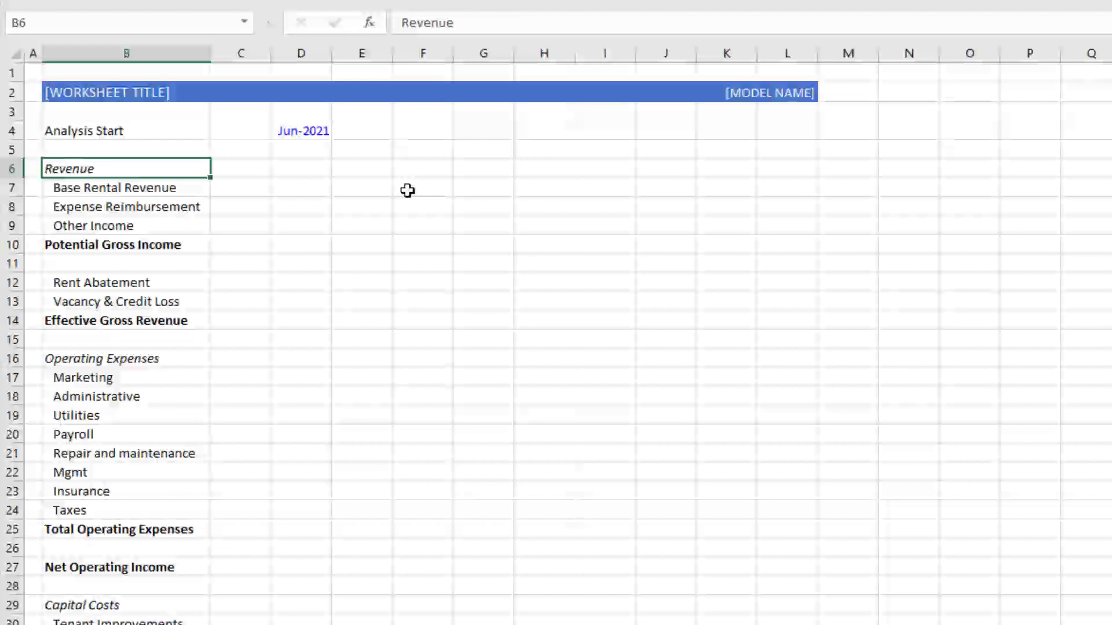
key("Down")
key("Right")
key("shift+Right")
key("shift+Right")
key("shift+Right")
key("shift+Right")
key("shift+Right")
key("shift+Right")
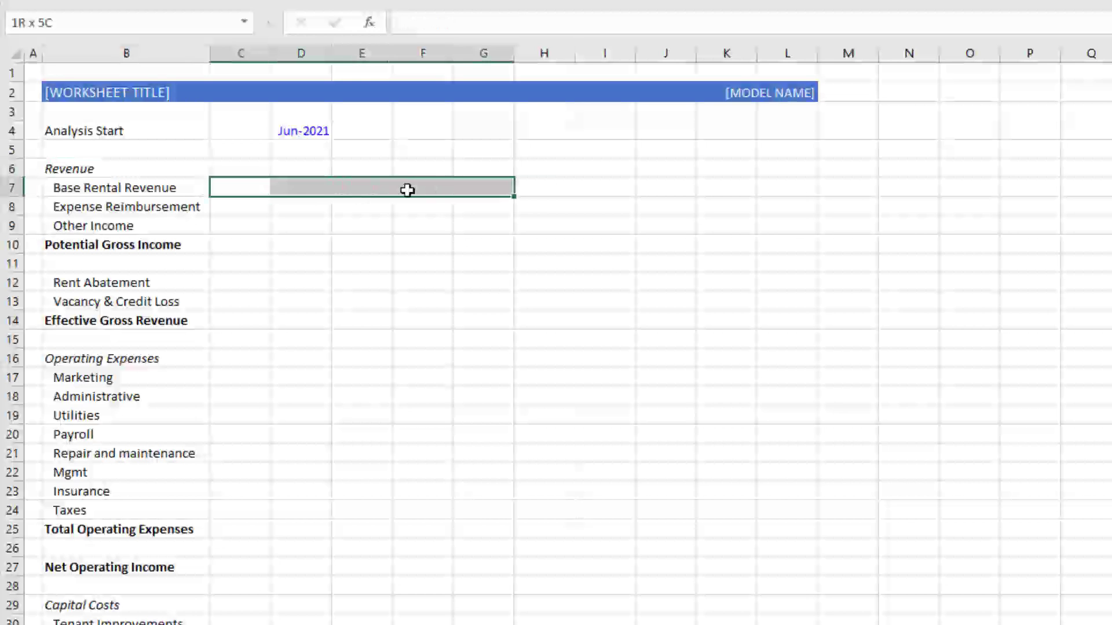
key("Down")
key("shift+Right")
key("shift+Right")
key("shift+Right")
key("shift+Right")
key("shift+Right")
key("shift+Right")
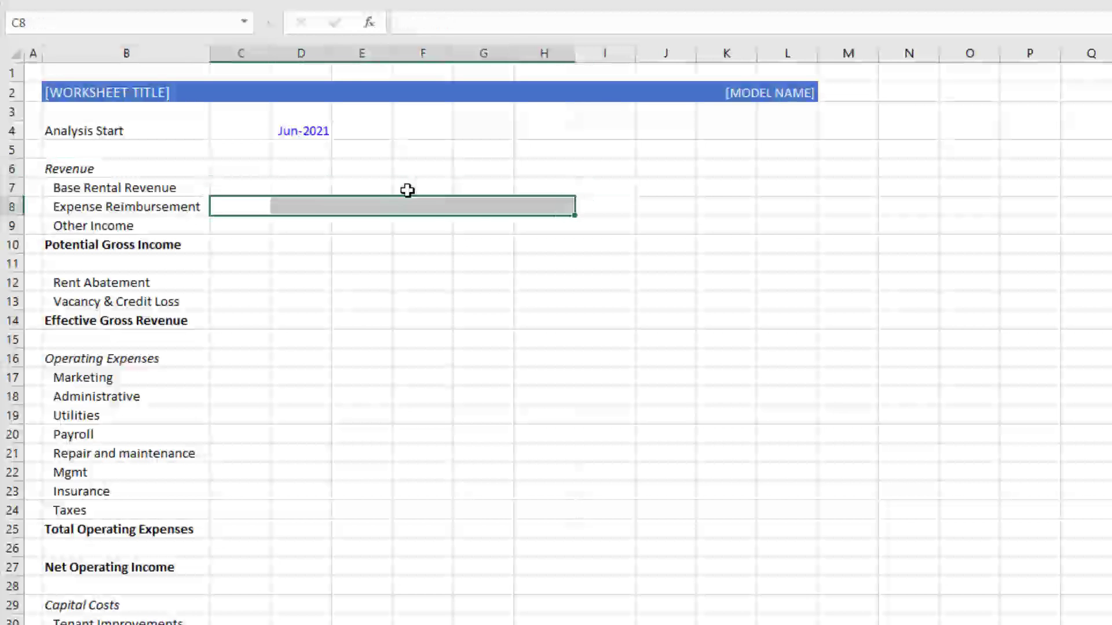
key("Up")
key("Up")
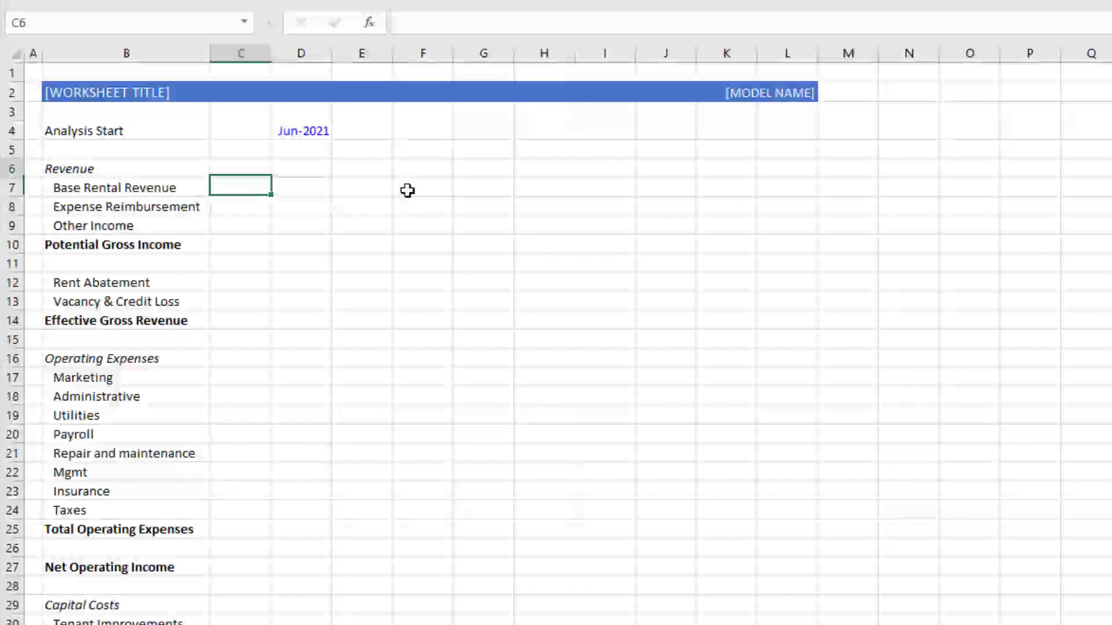
key("Left")
key("shift+space")
key("ctrl+shift+plus")
key("ctrl+shift+plus")
key("ctrl+shift+plus")
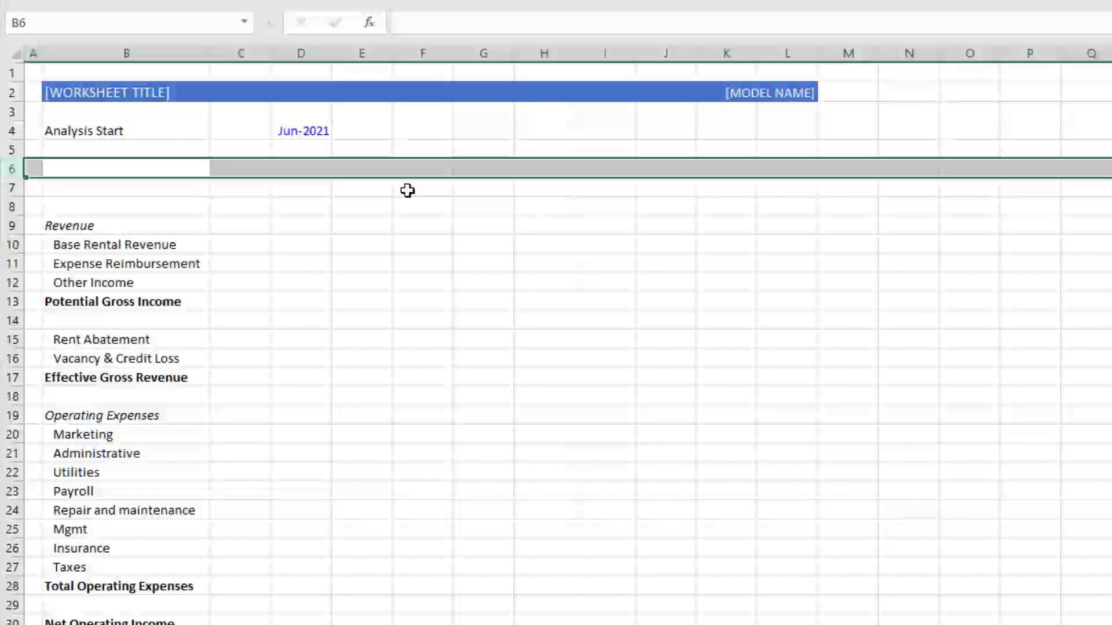
key("Down")
key("Down")
key("shift+Up")
key("shift+Up")
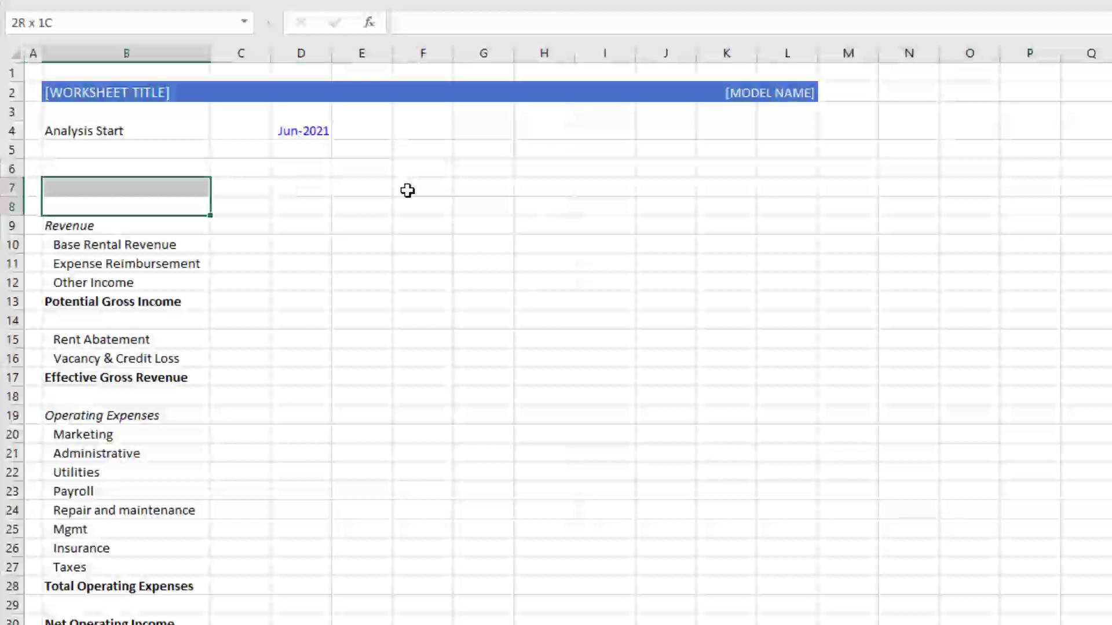
key("shift+Up")
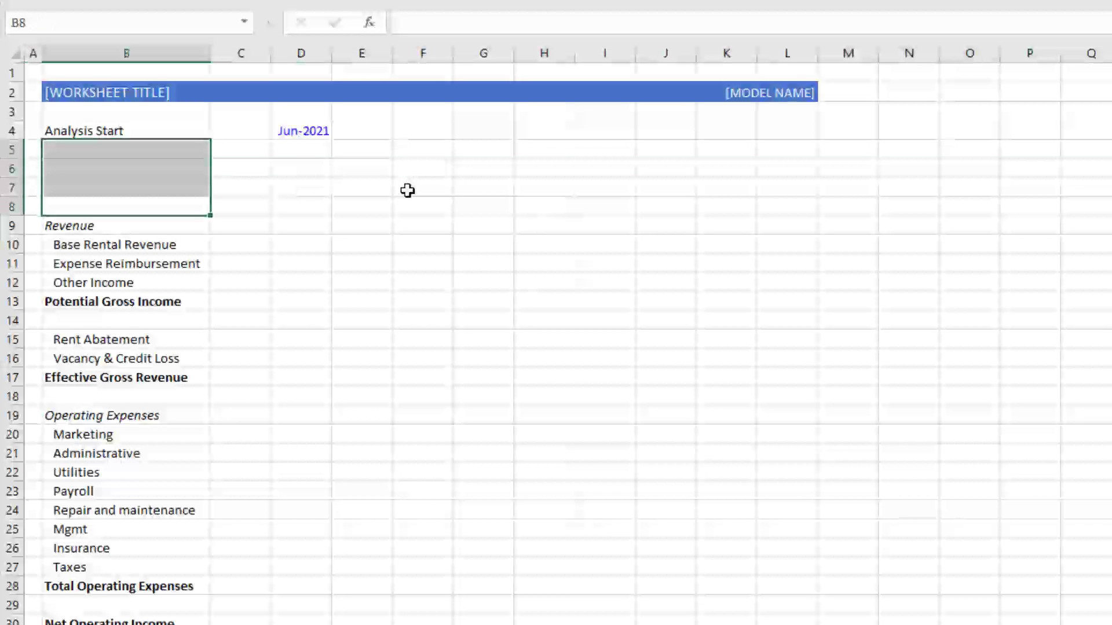
key("Down")
key("Up")
key("shift+space")
key("ctrl+shift+equal")
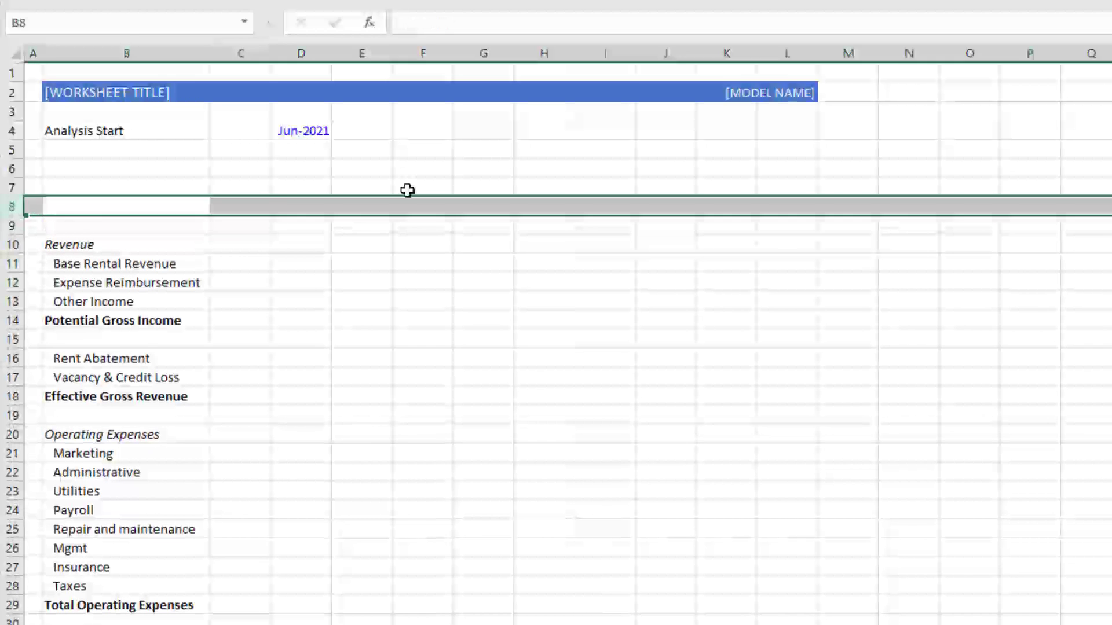
key("Down")
key("Down")
key("Down")
key("Right")
key("Right")
key("Left")
key("Up")
key("Up")
key("Up")
key("Up")
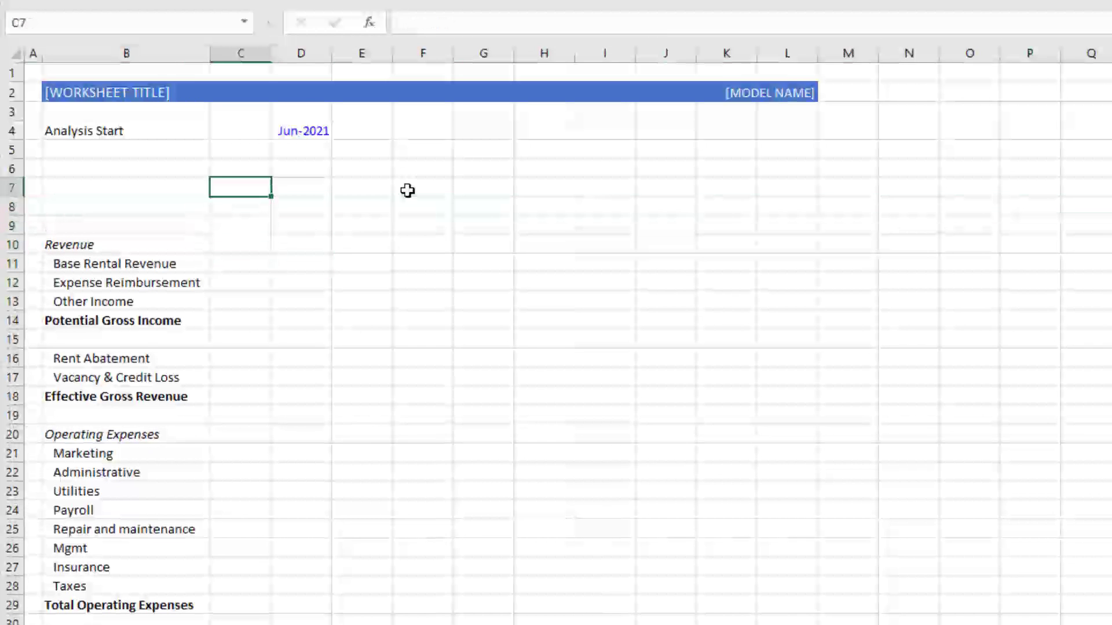
key("Up")
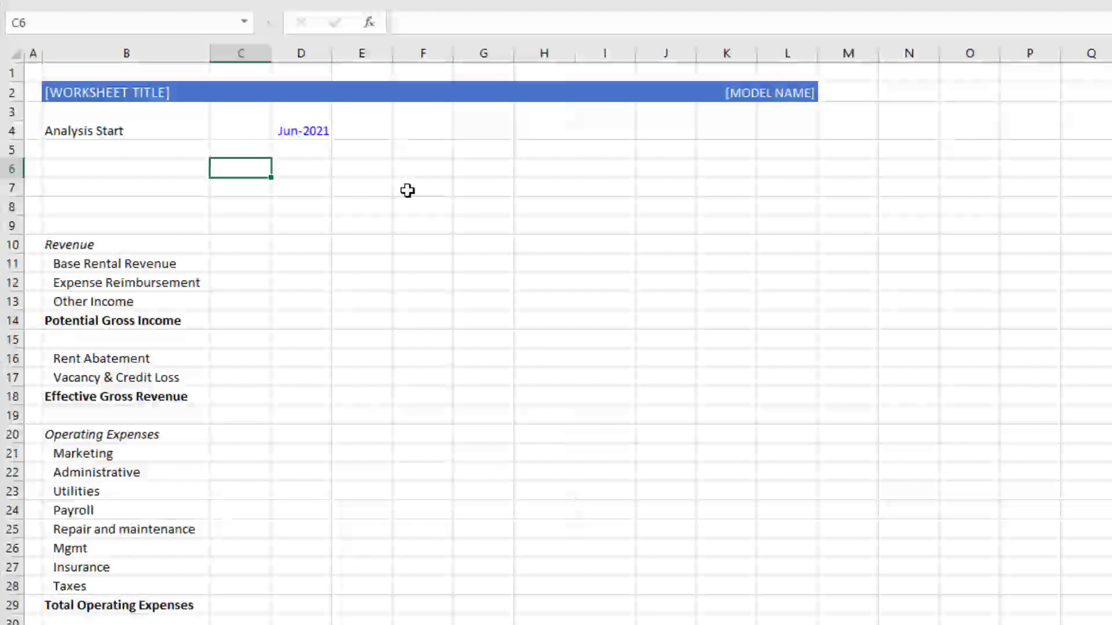
key("Down")
key("Down")
key("Down")
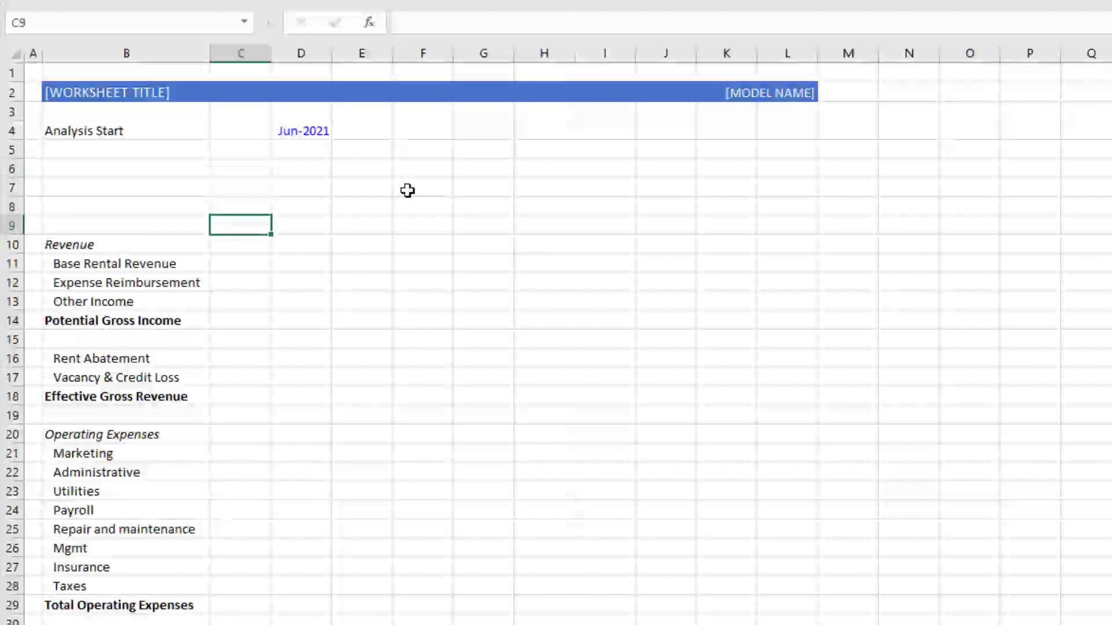
key("Left")
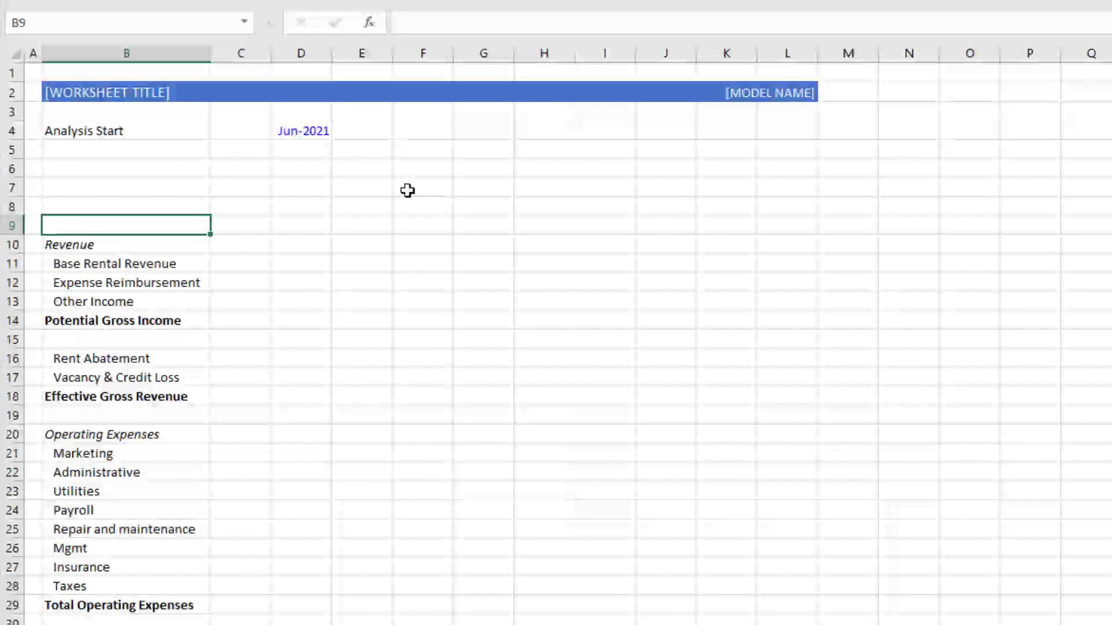
key("Up")
key("Up")
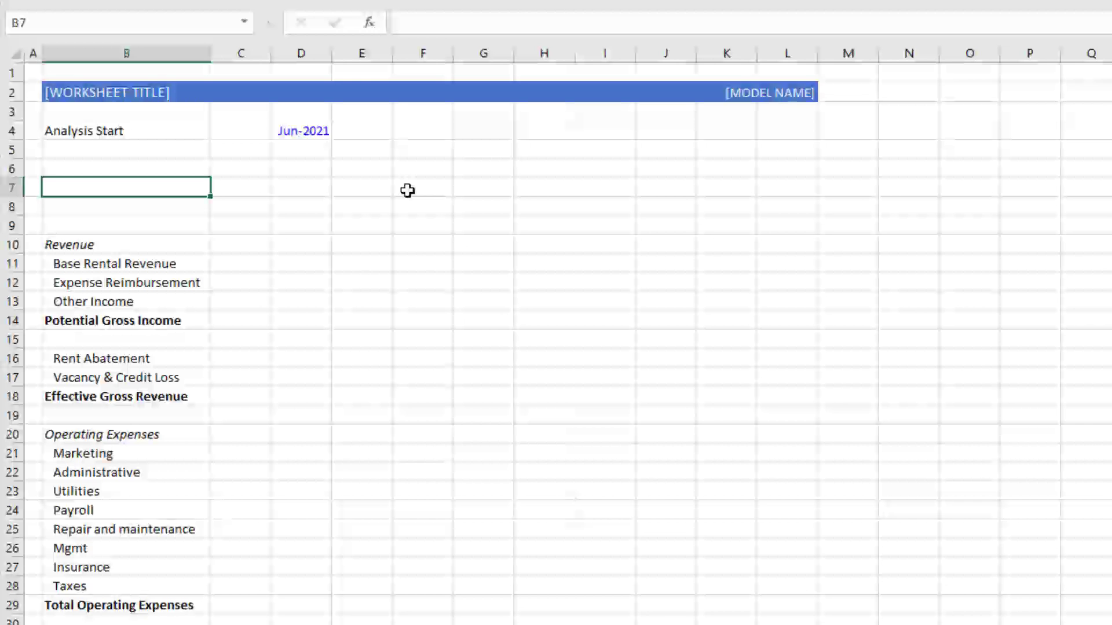
- Enter the labels Year in B6 and Month in B7
key("Right")
key("Left")
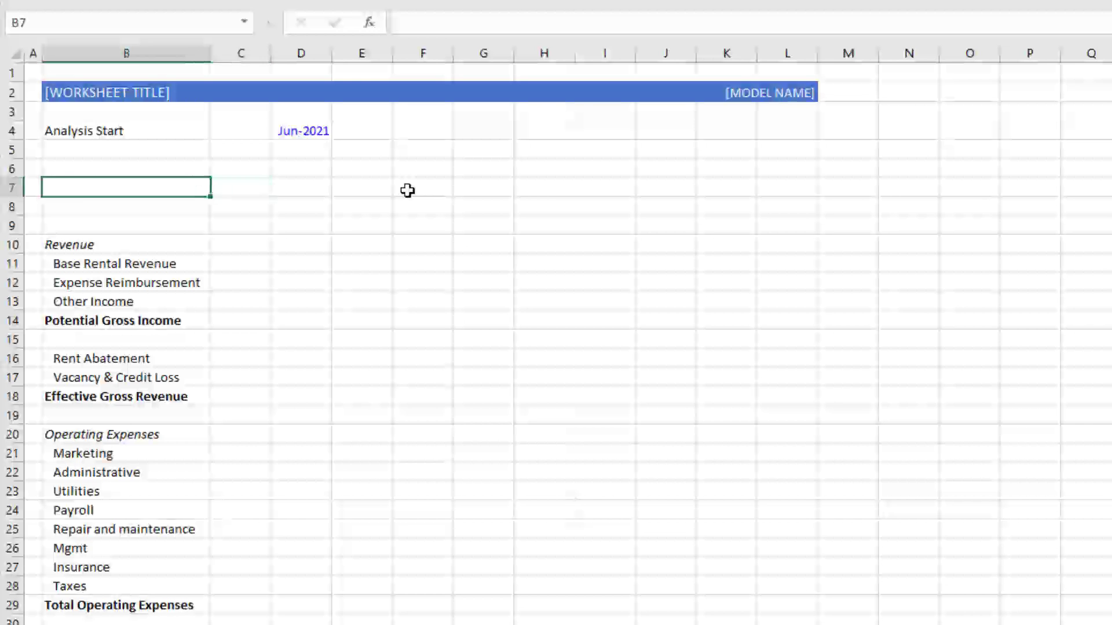
key("Right")
key("Down")
key("ctrl+space")
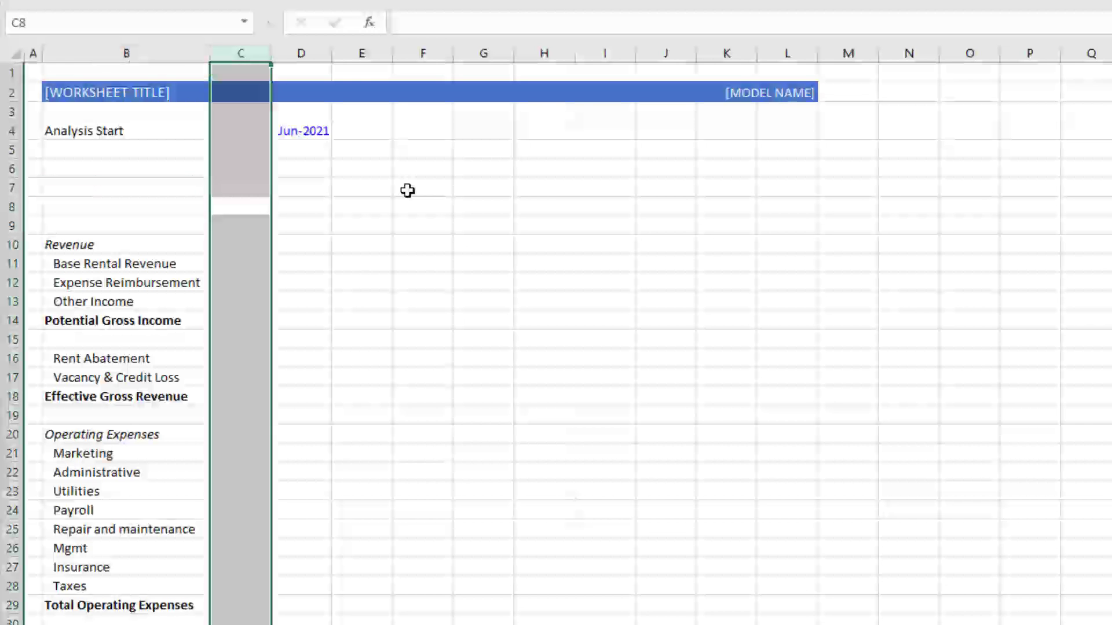
key("Down")
key("Up")
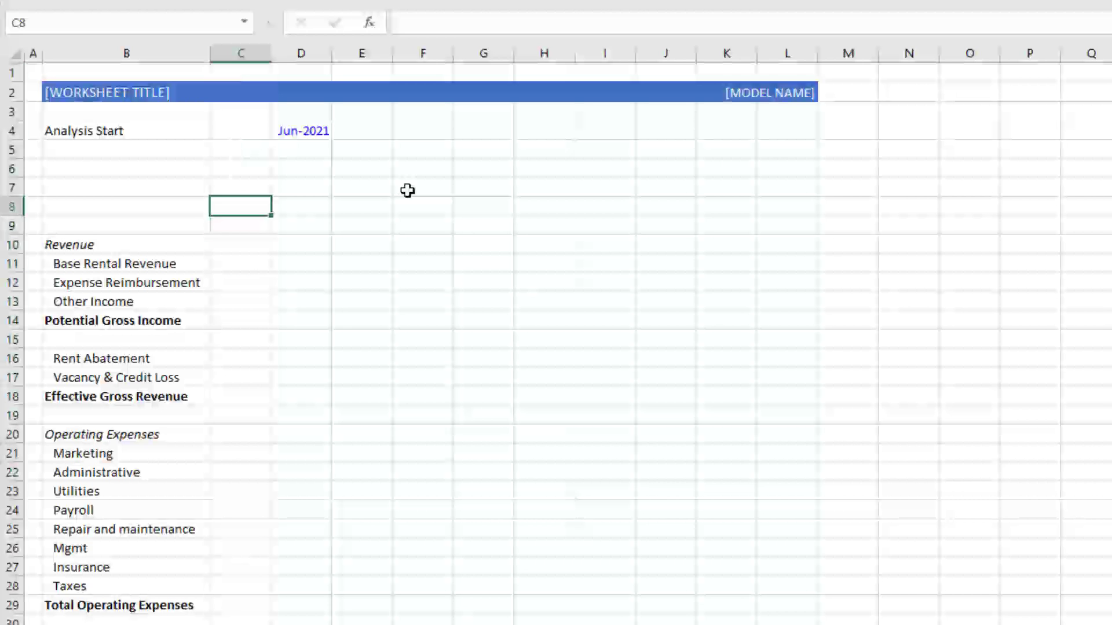
key("Up")
key("Down")
key("Down")
key("Left")
key("Left")
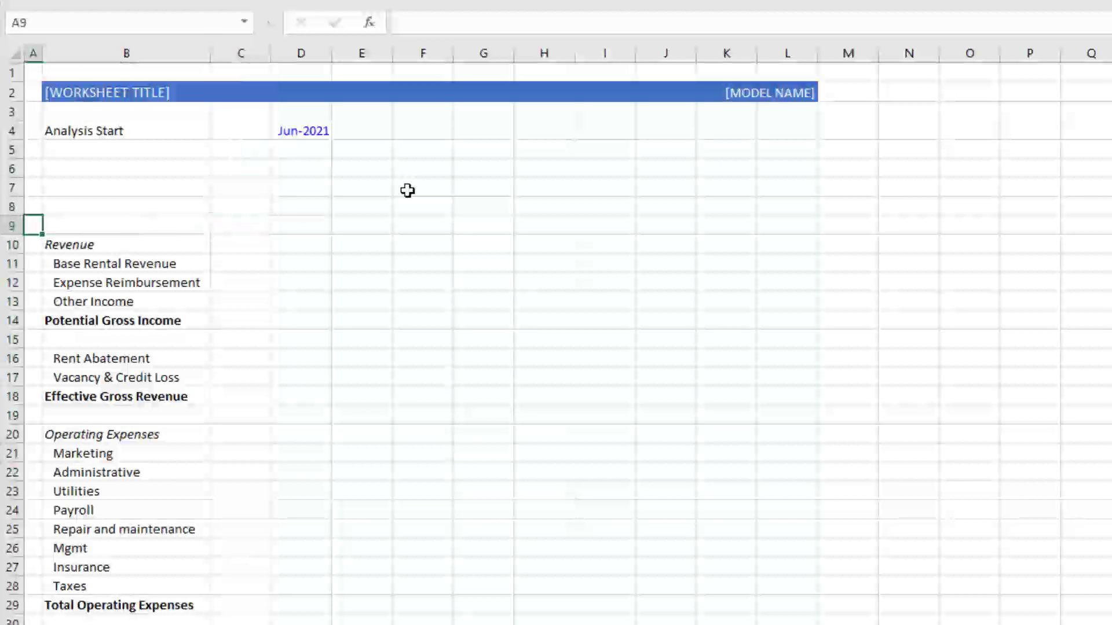
key("Right")
key("Right")
key("Up")
key("Left")
key("Up")
key("Up")
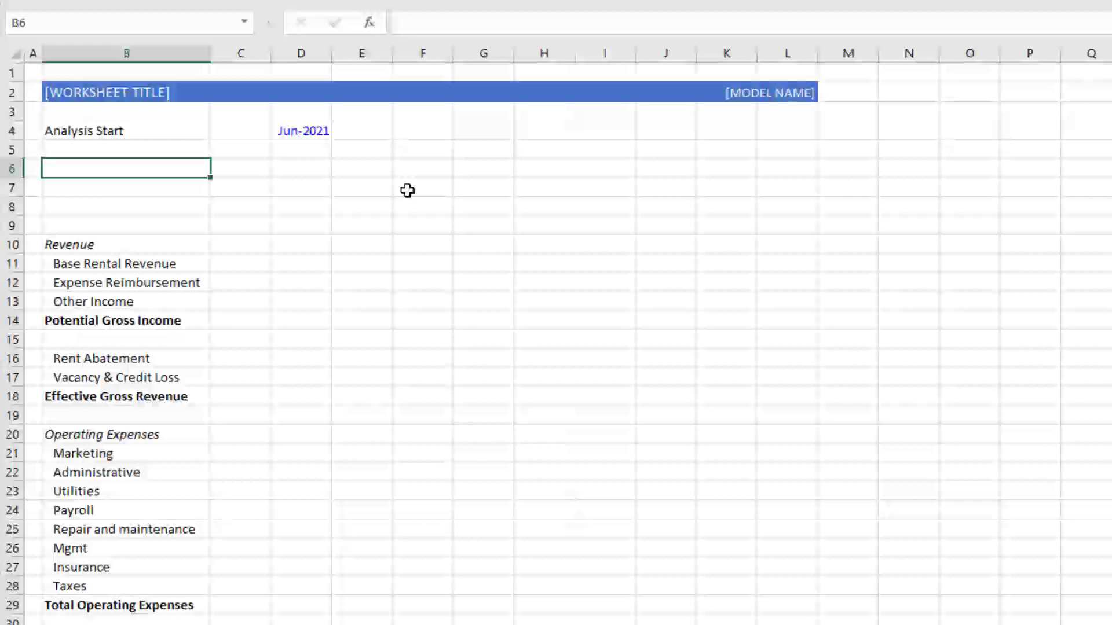
type("Year")
key("Return")
type("Month")
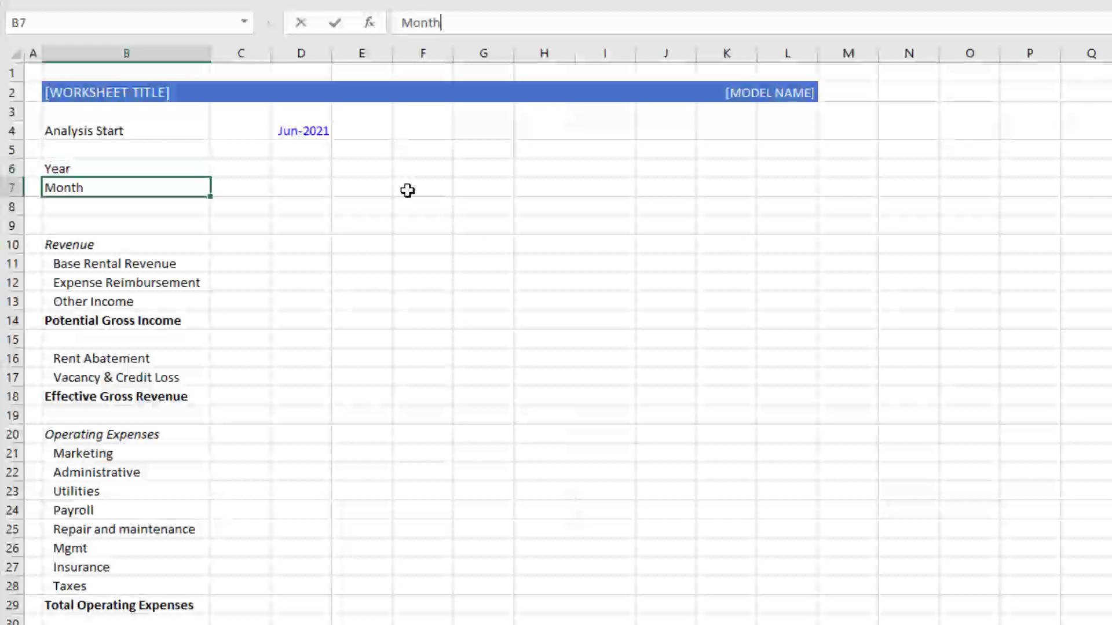
key("Return")
- Enter Year Ending in B8 and Month Ending in B9
type("Year Ending")
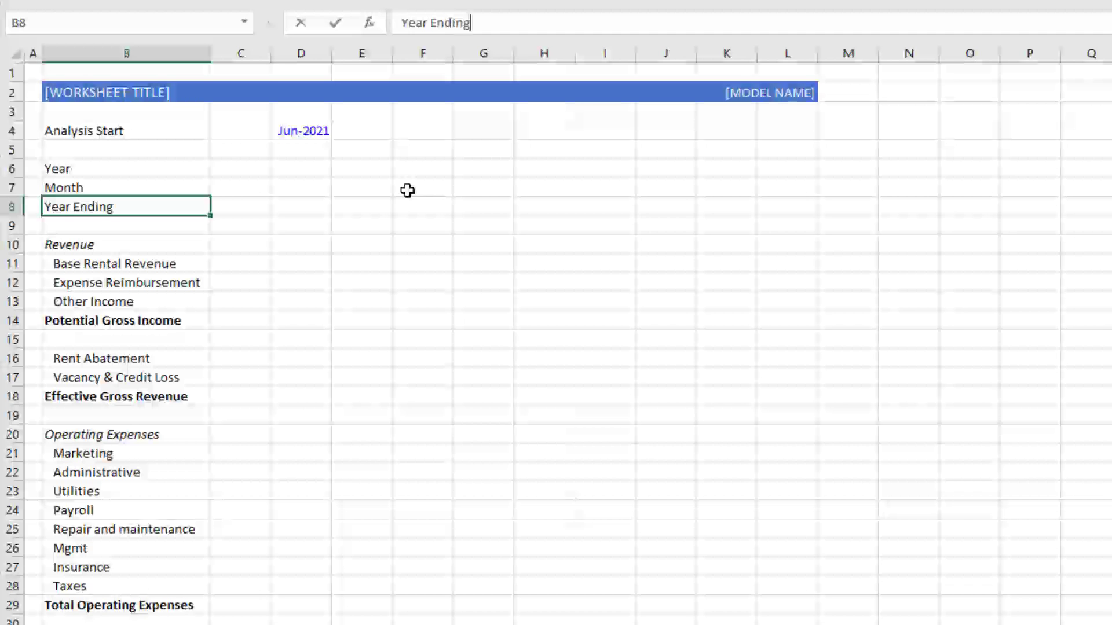
key("Return")
type("M")
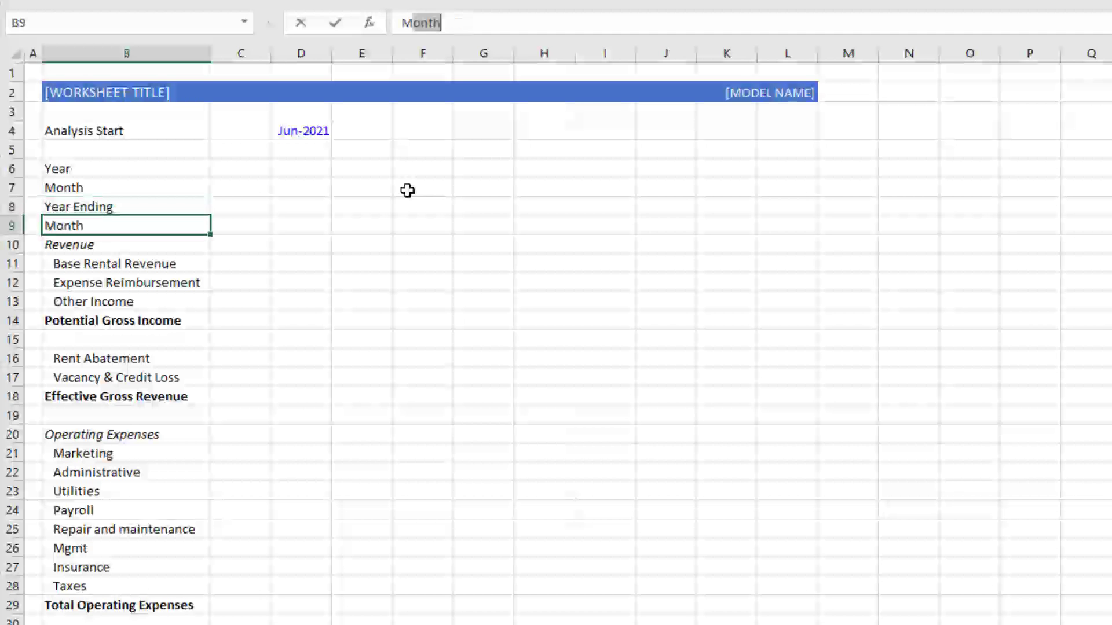
type("onth Ending")
key("Return")
key("Up")
key("Up")
key("Up")
key("Up")
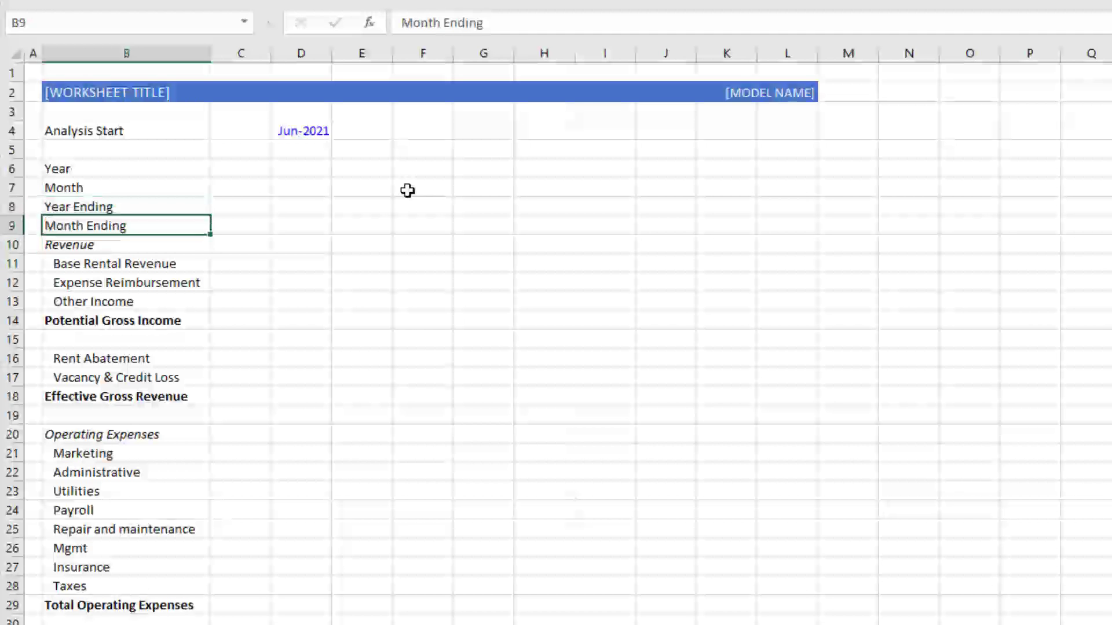
- Right-align the four timeline labels in B6:B9
key("shift+Down")
key("shift+Down")
key("shift+Down")
key("alt+h")
key("a")
key("r")
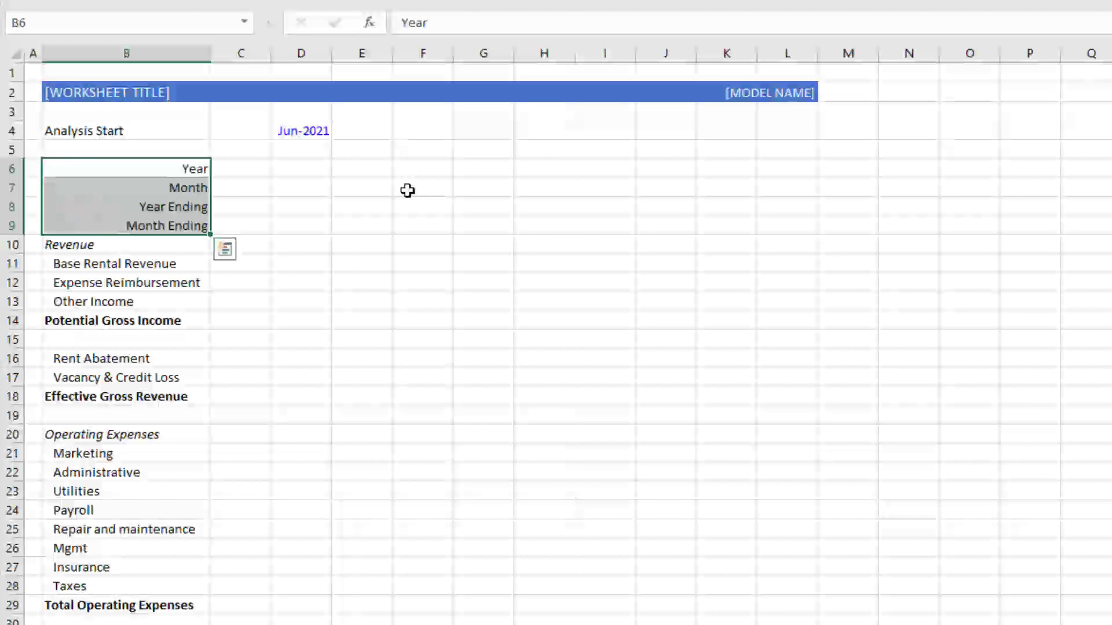
key("Down")
key("Down")
key("Down")
key("Up")
key("Up")
key("Up")
key("shift+Down")
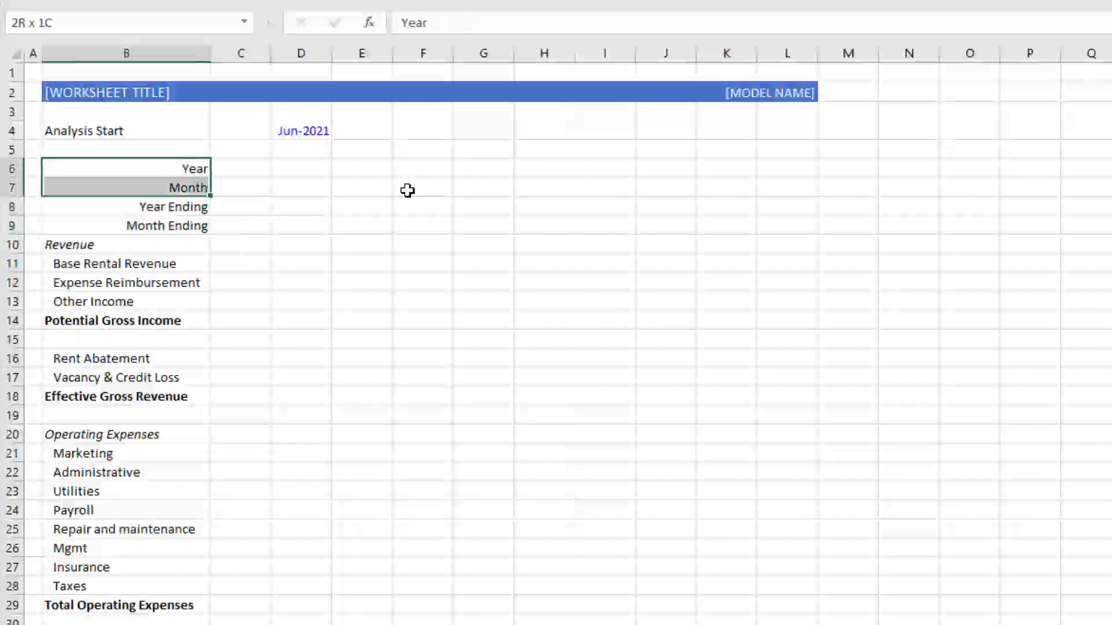
key("Right")
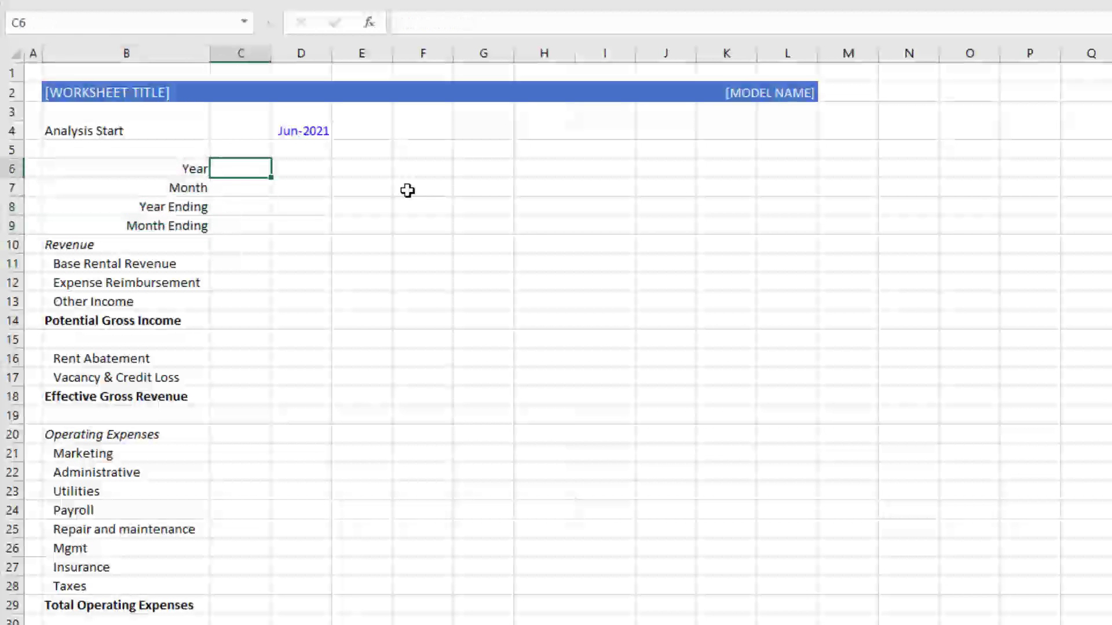
- Enter 0 in C7 and a C7+1 counter in D7, then paste it along row 7
key("Down")
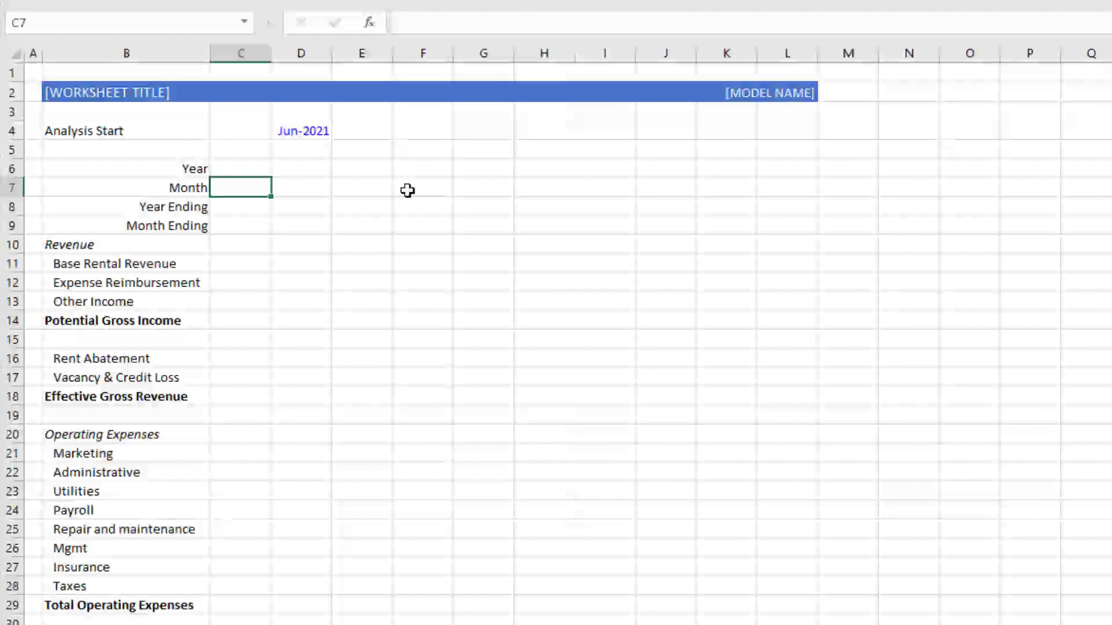
key("Left")
key("Right")
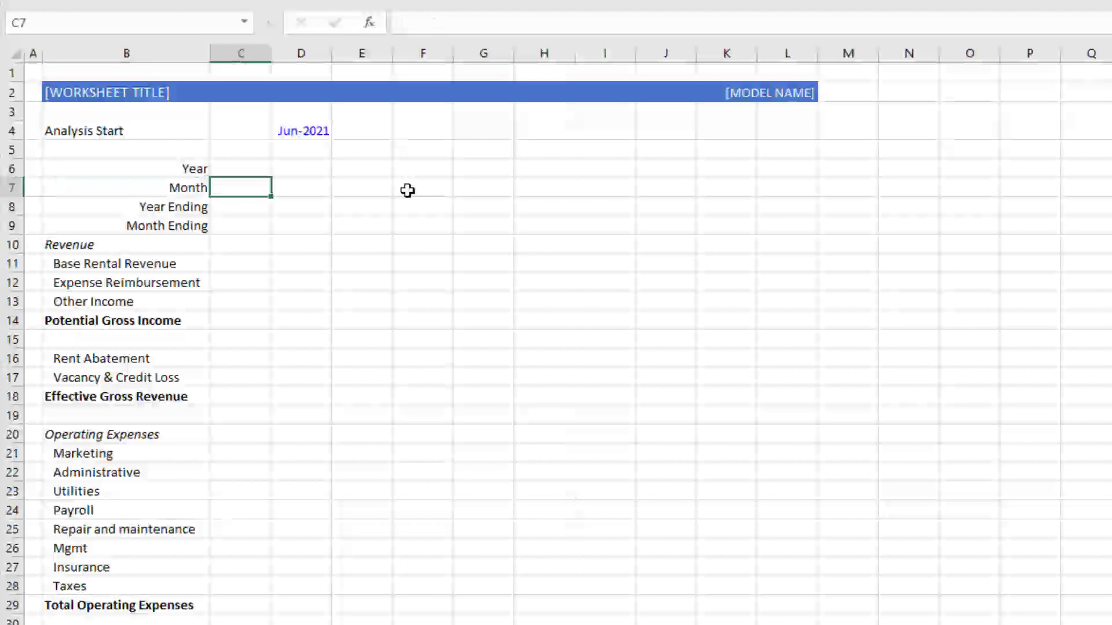
type("0")
key("Right")
type("+")
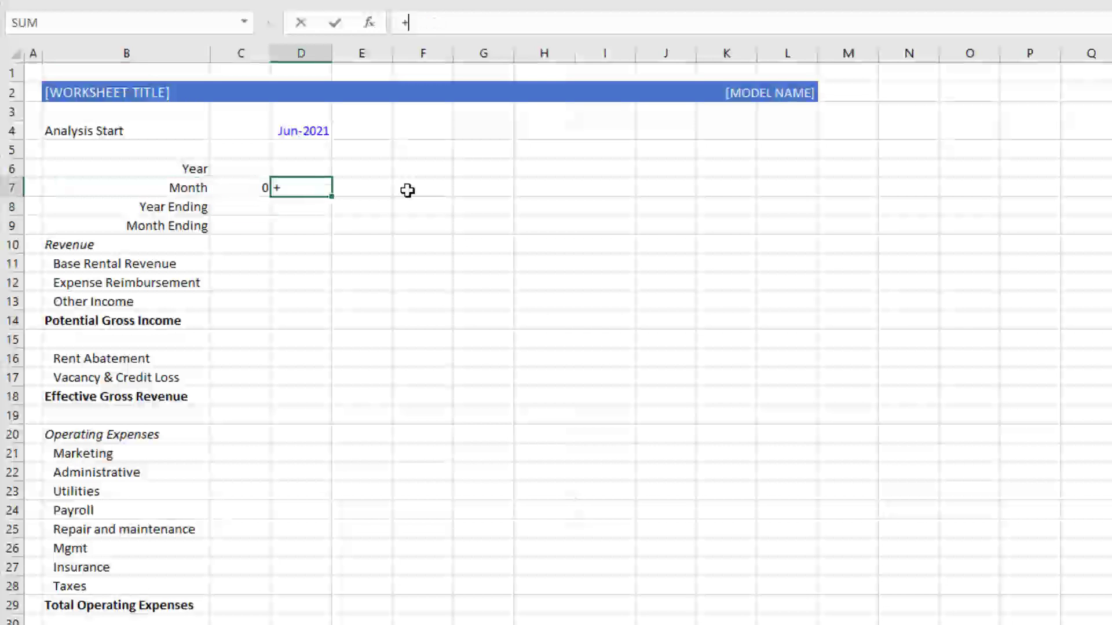
key("Left")
type("+1")
key("Return")
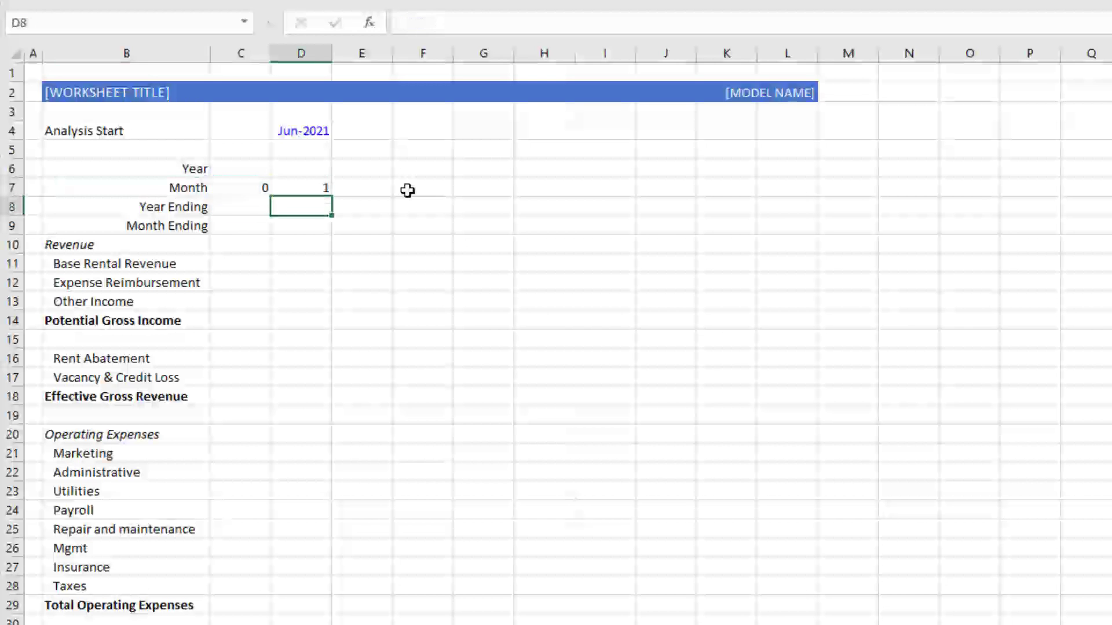
key("ctrl+c")
key("shift+Right")
key("shift+Right")
key("shift+Right")
key("shift+Right")
key("shift+Right")
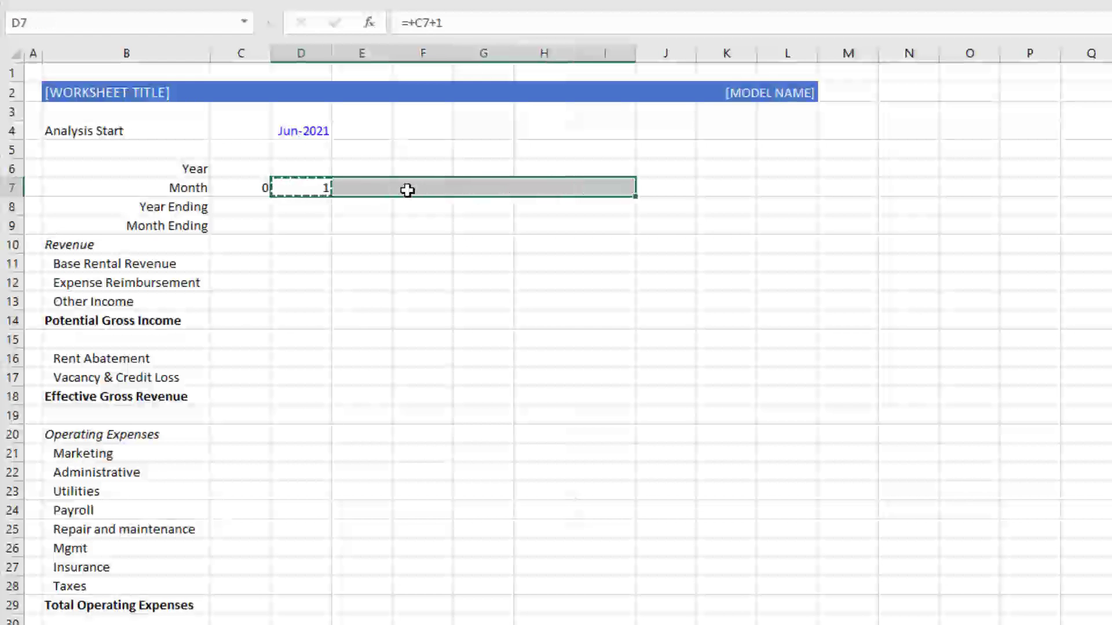
key("ctrl+v")
key("Escape")
key("Right")
key("Right")
key("Right")
key("Right")
key("Right")
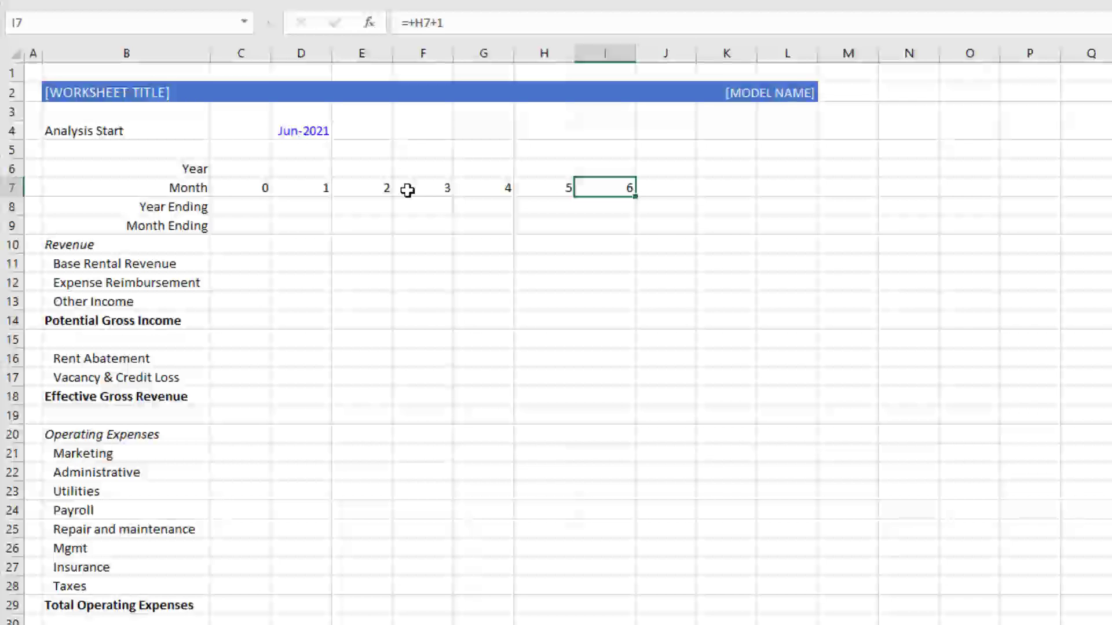
- Re-enter D7 as =C7+1 and paste it across E7:I7
key("Left")
key("Left")
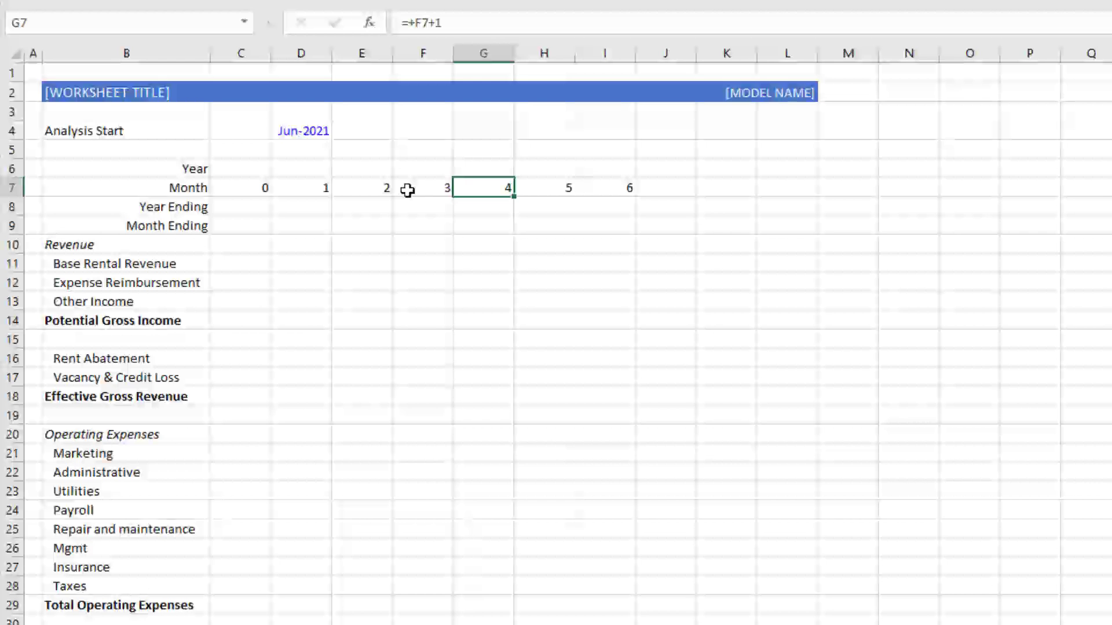
key("Left")
key("Left")
key("Left")
key("Left")
key("Left")
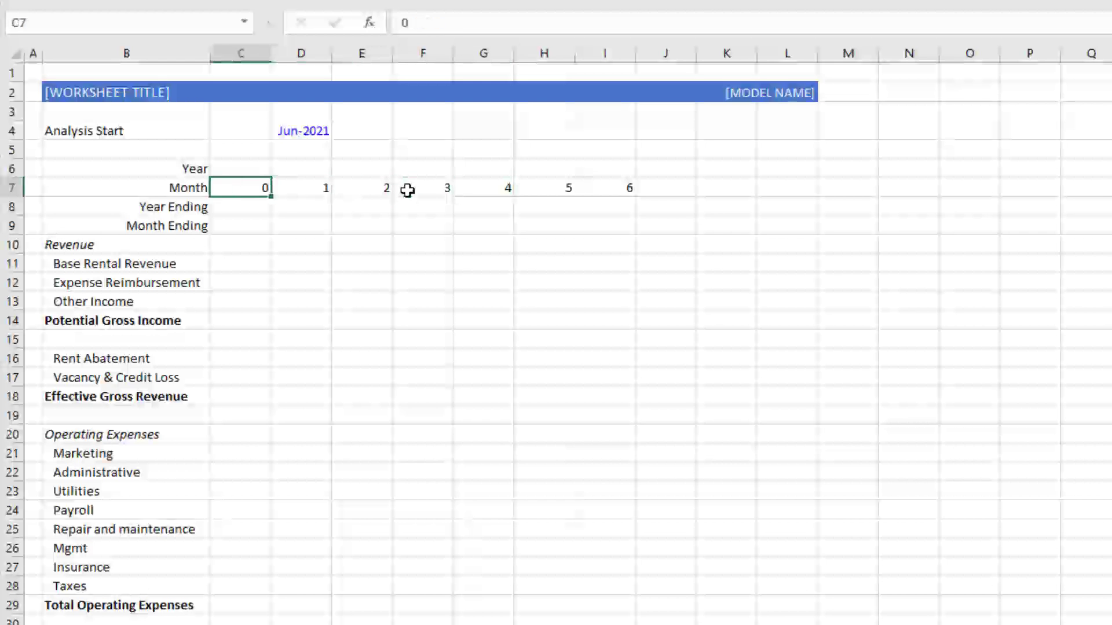
key("Right")
key("Right")
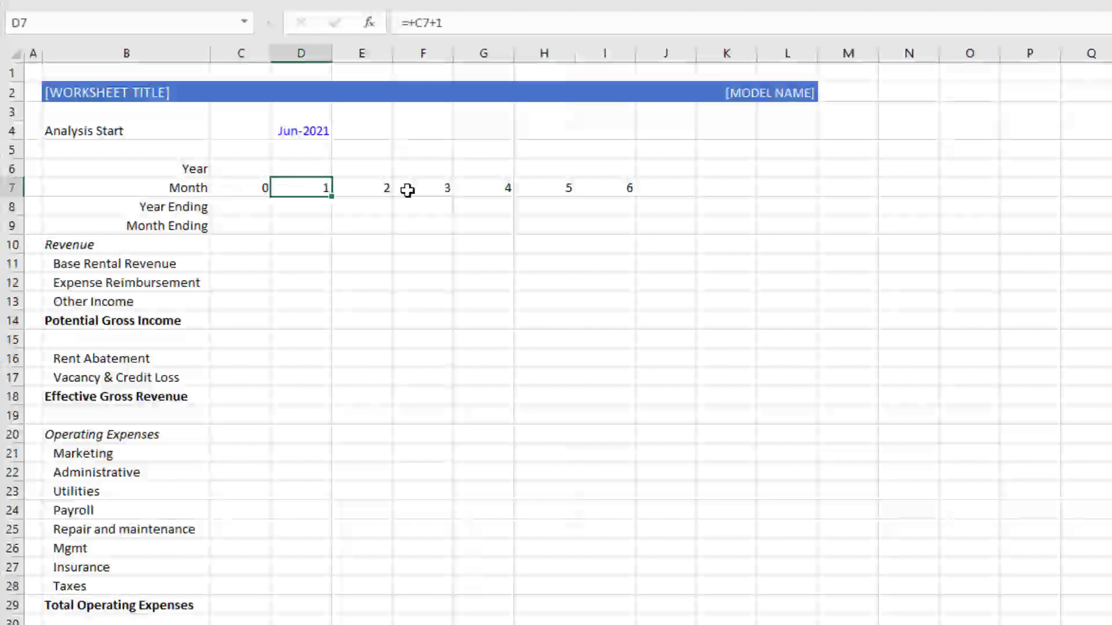
key("Left")
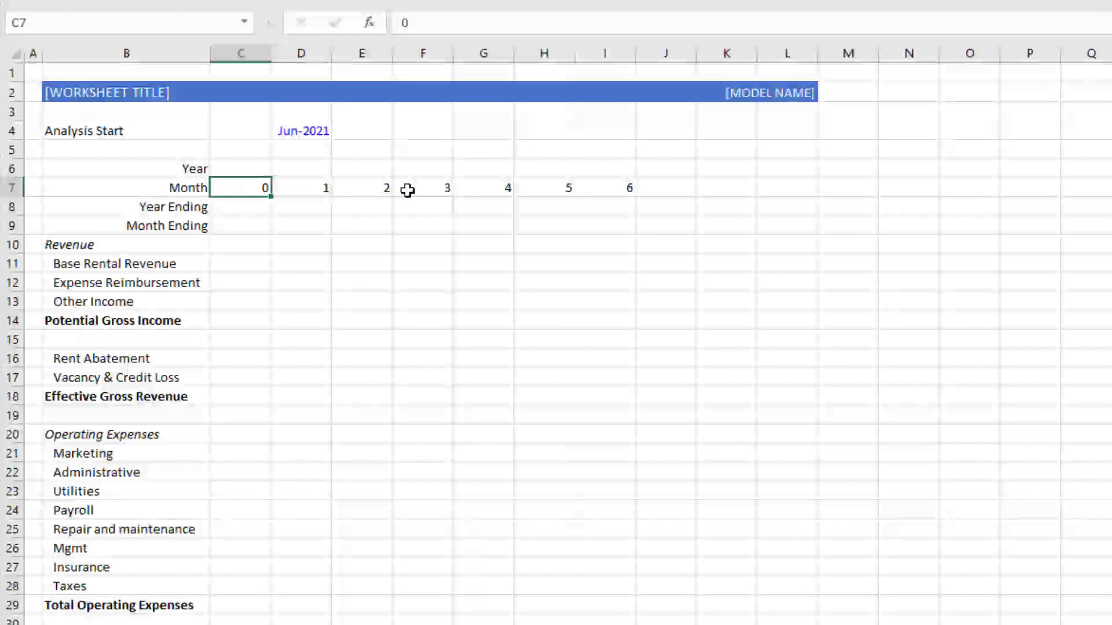
key("Right")
type("=")
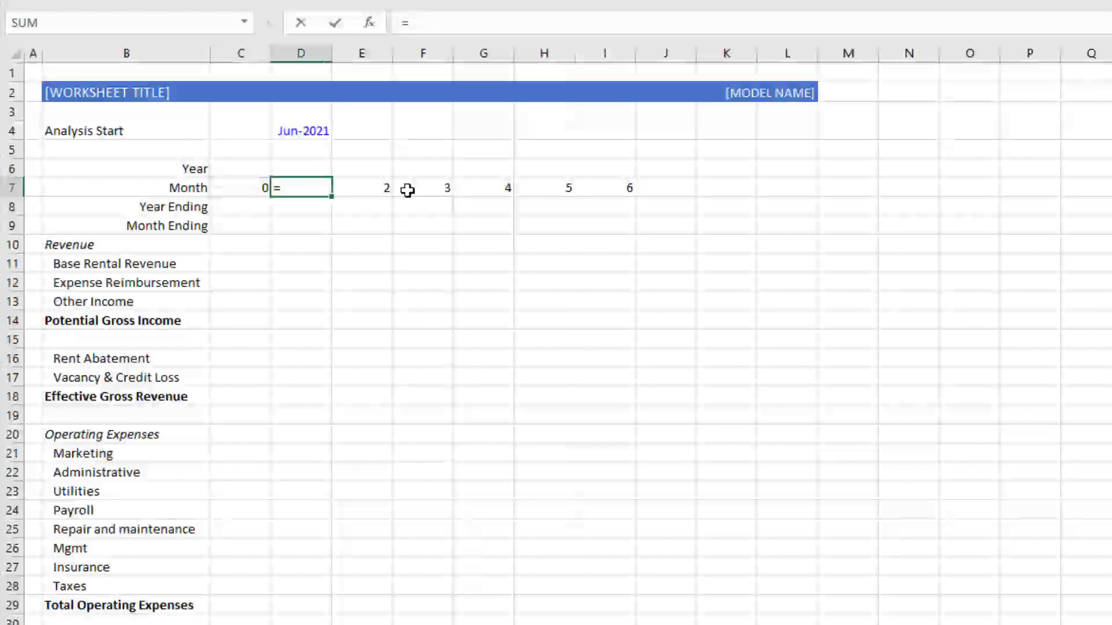
key("Left")
type("+1")
key("Return")
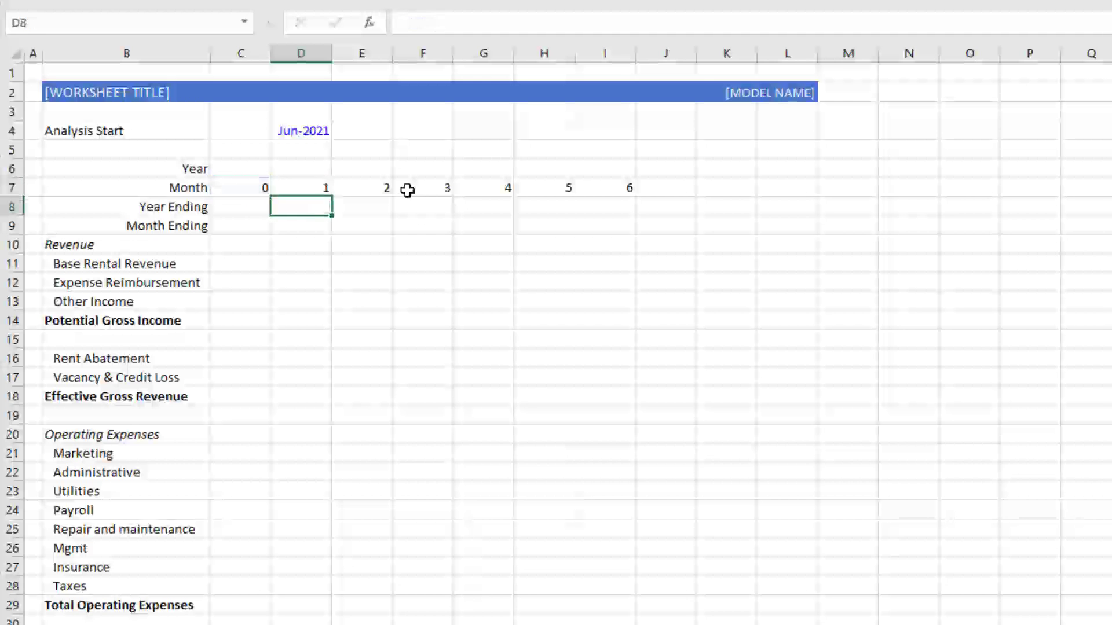
key("Up")
key("ctrl+c")
key("Right")
key("shift+Right")
key("shift+Right")
key("shift+Right")
key("shift+Right")
key("ctrl+v")
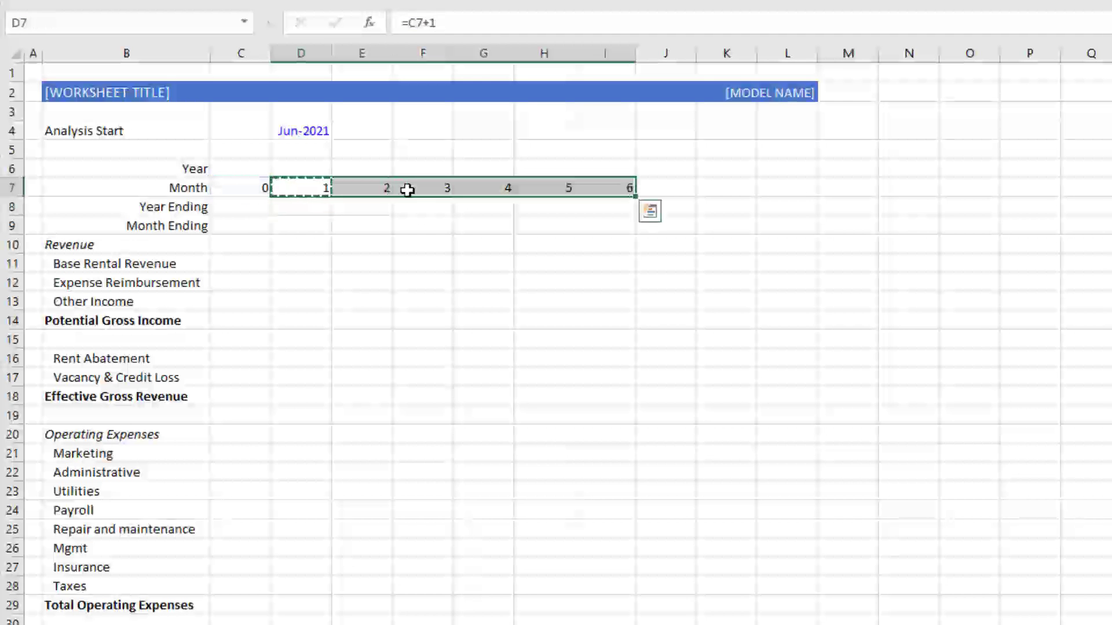
key("Right")
key("Right")
key("Right")
key("Right")
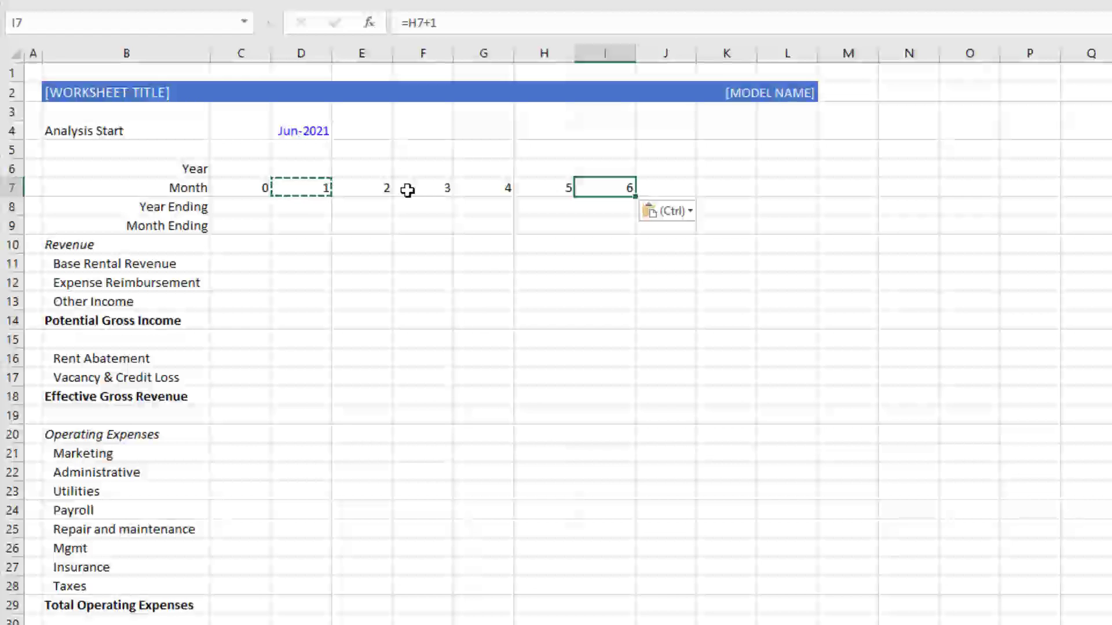
key("Escape")
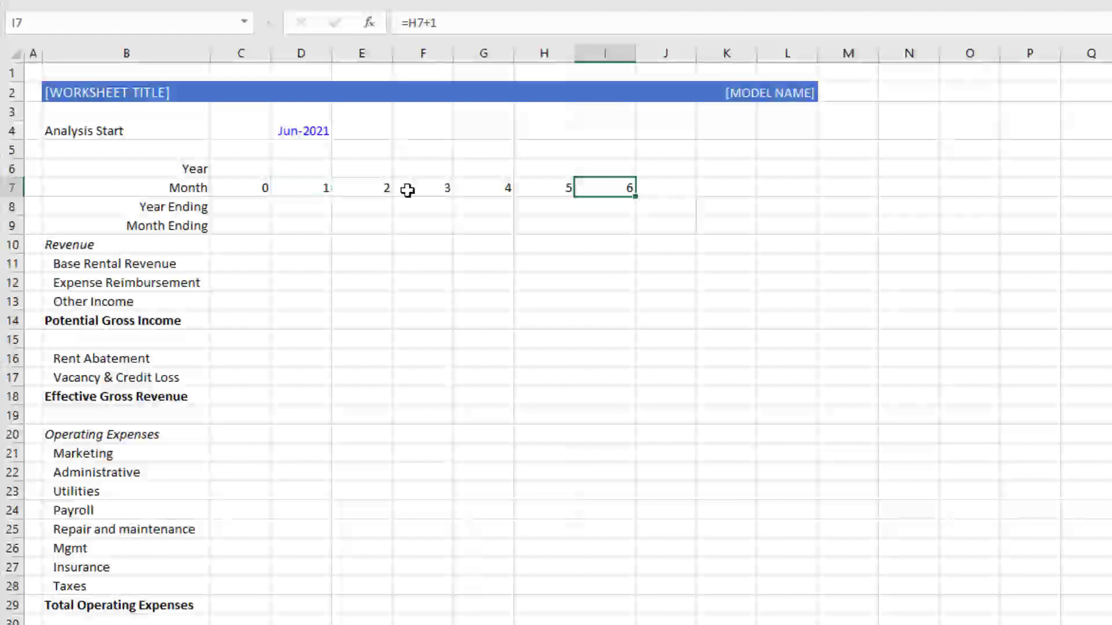
- Check the month formulas along row 7 and select C7:I7
key("Left")
key("Left")
key("Left")
key("Left")
key("Left")
key("Left")
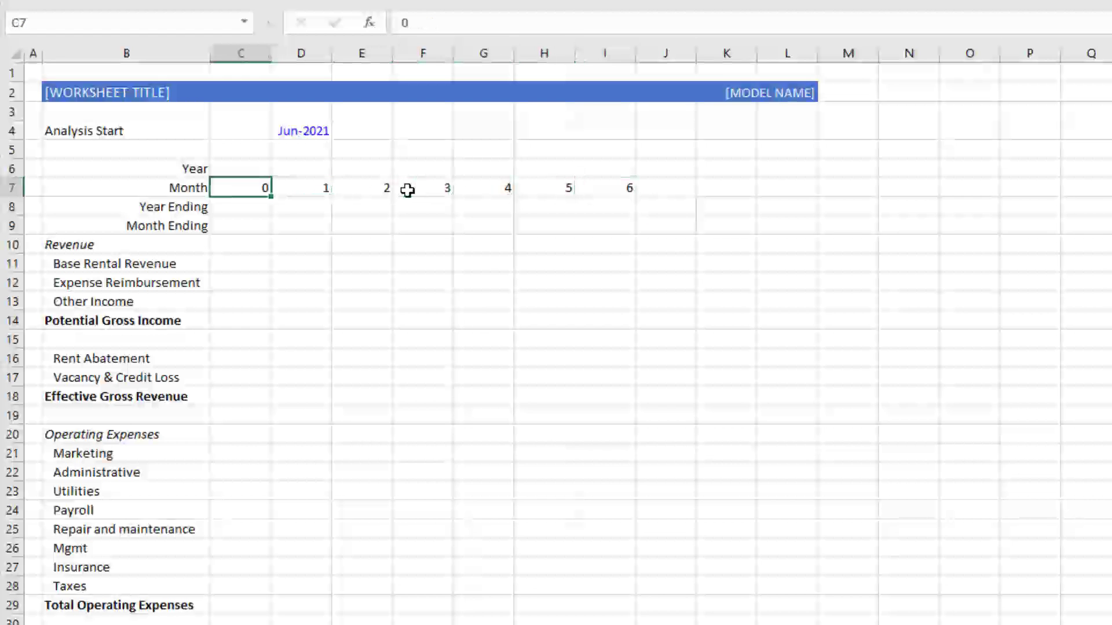
key("Down")
key("Up")
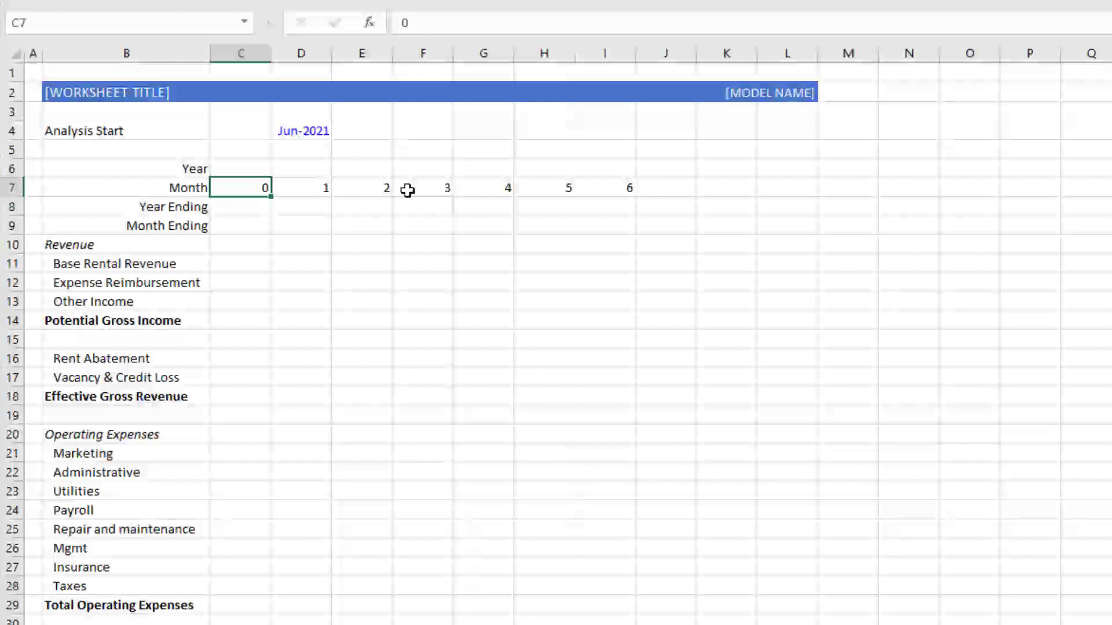
key("Right")
key("Right")
key("Right")
key("Right")
key("Right")
key("Left")
key("Left")
key("Right")
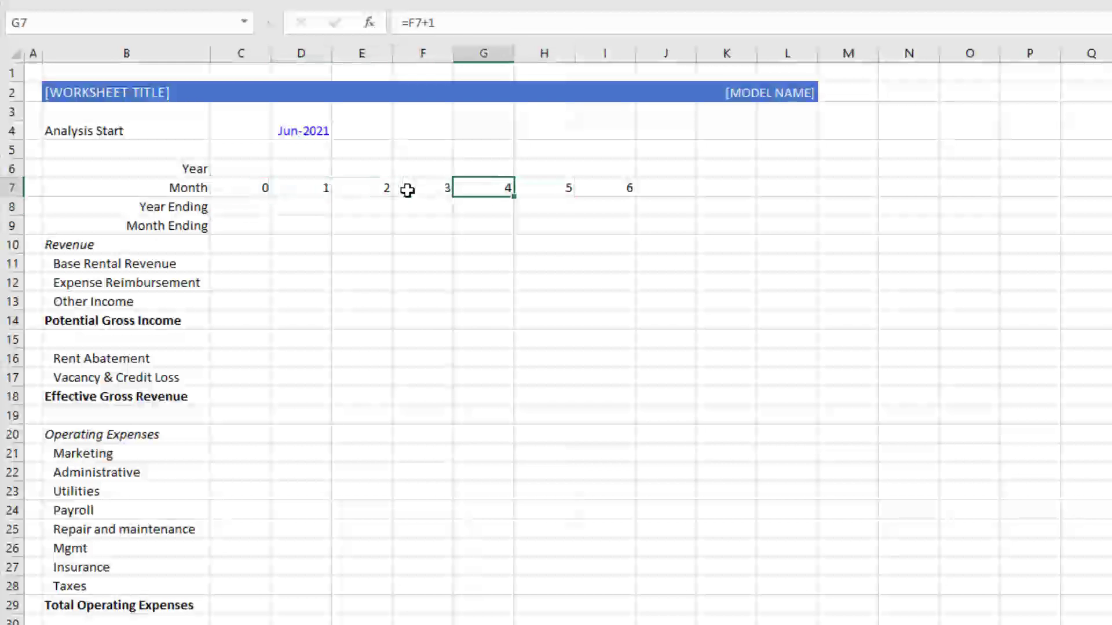
key("Right")
key("Left")
key("Left")
key("Left")
key("Left")
key("Left")
key("Right")
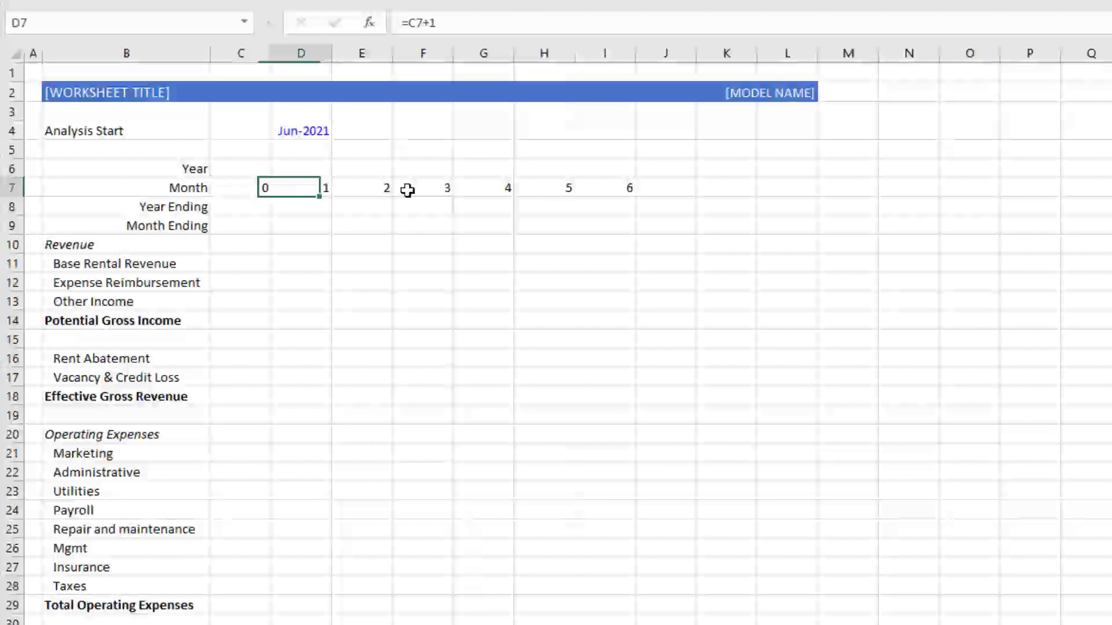
key("Right")
key("Right")
key("Left")
key("Left")
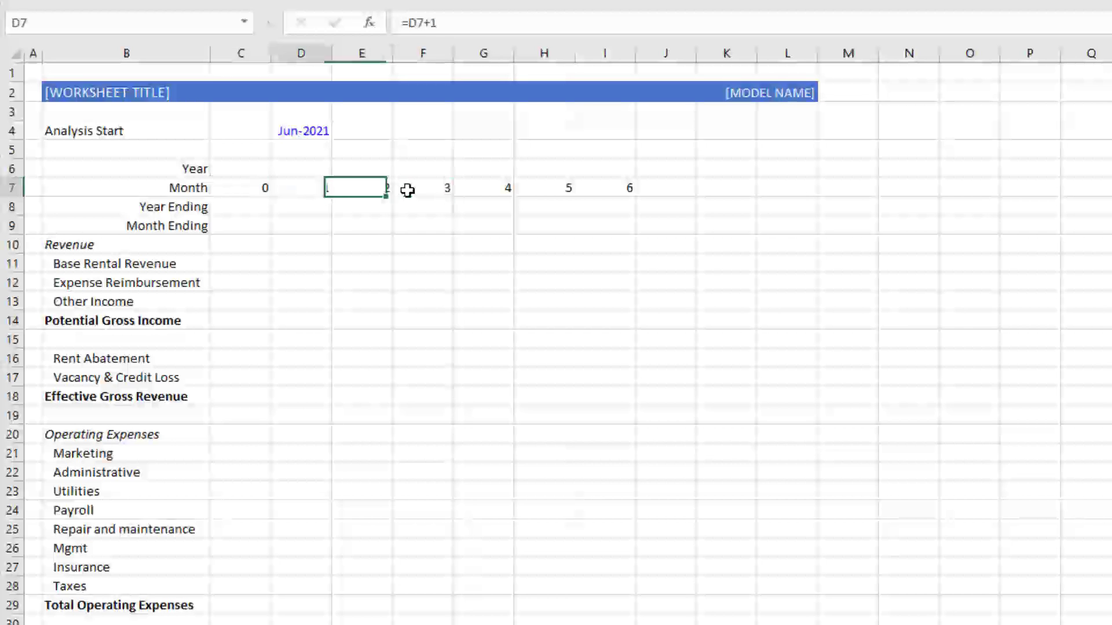
key("Left")
key("ctrl+shift+Right")
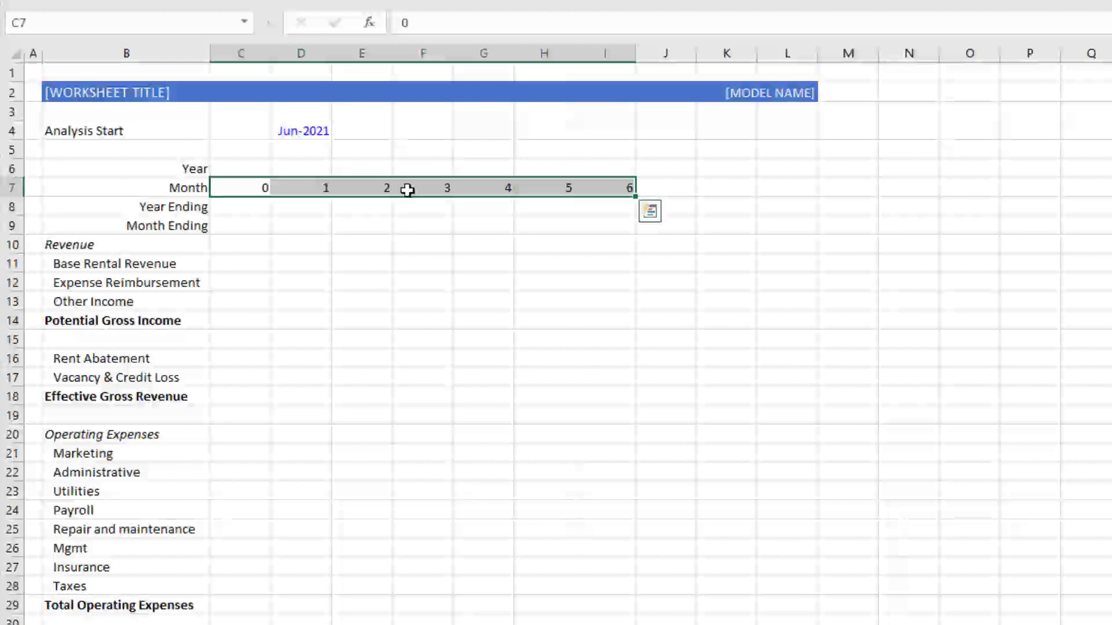
key("Left")
key("Left")
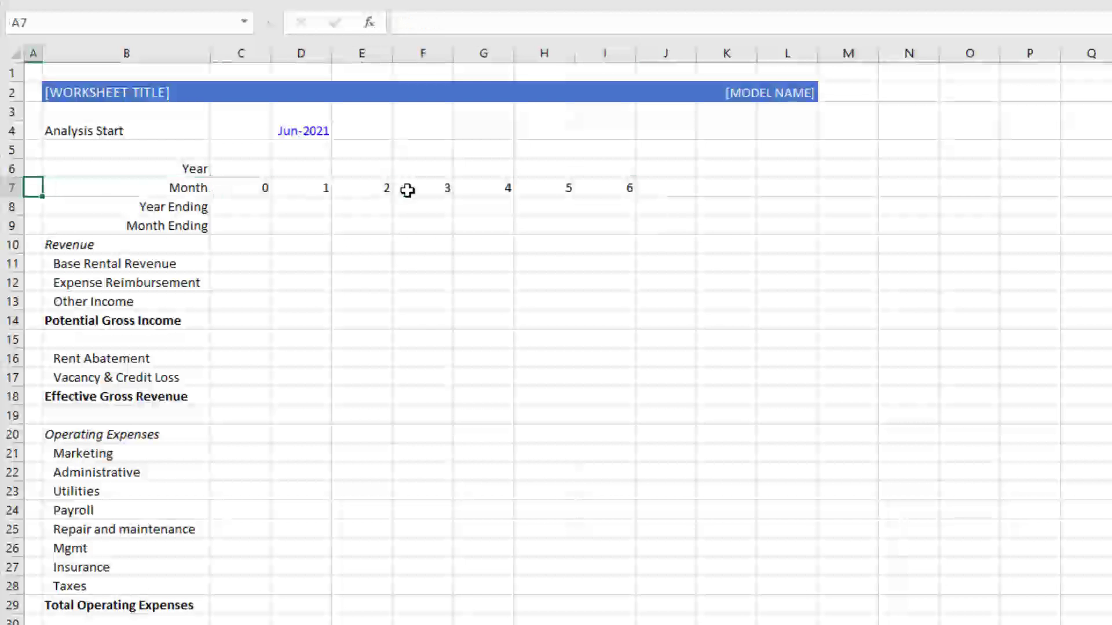
key("Right")
key("Right")
key("ctrl+shift+Right")
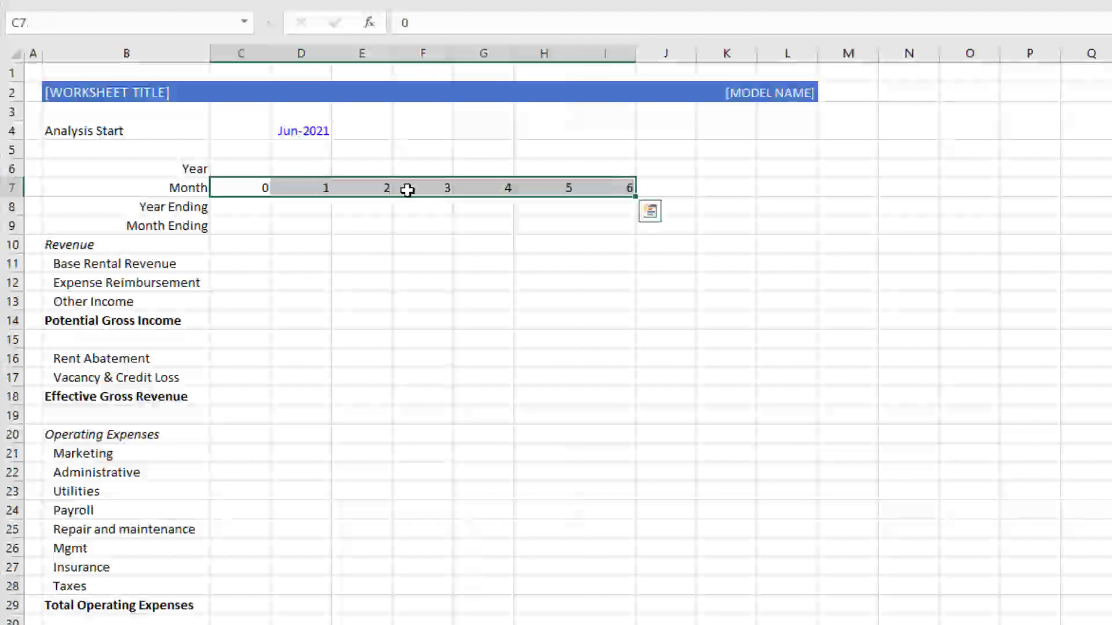
- Apply the custom number format "Month" 0 to C7:I7
key("ctrl+1")
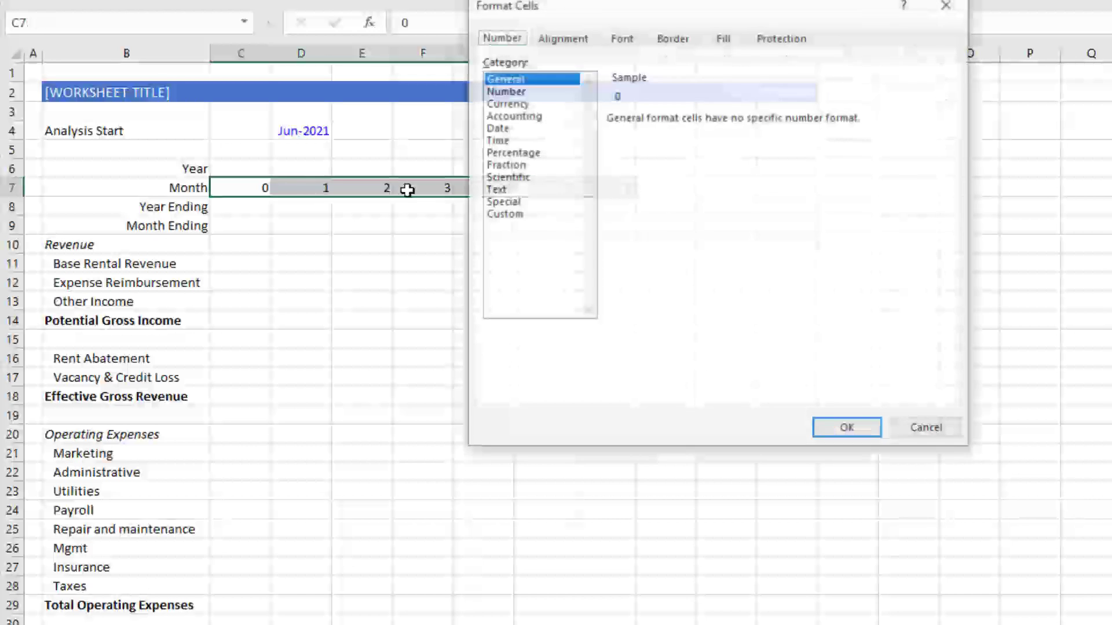
key("Down")
key("Down")
key("Down")
key("Down")
key("Down")
key("Down")
key("Down")
key("Down")
key("Down")
key("Down")
key("Down")
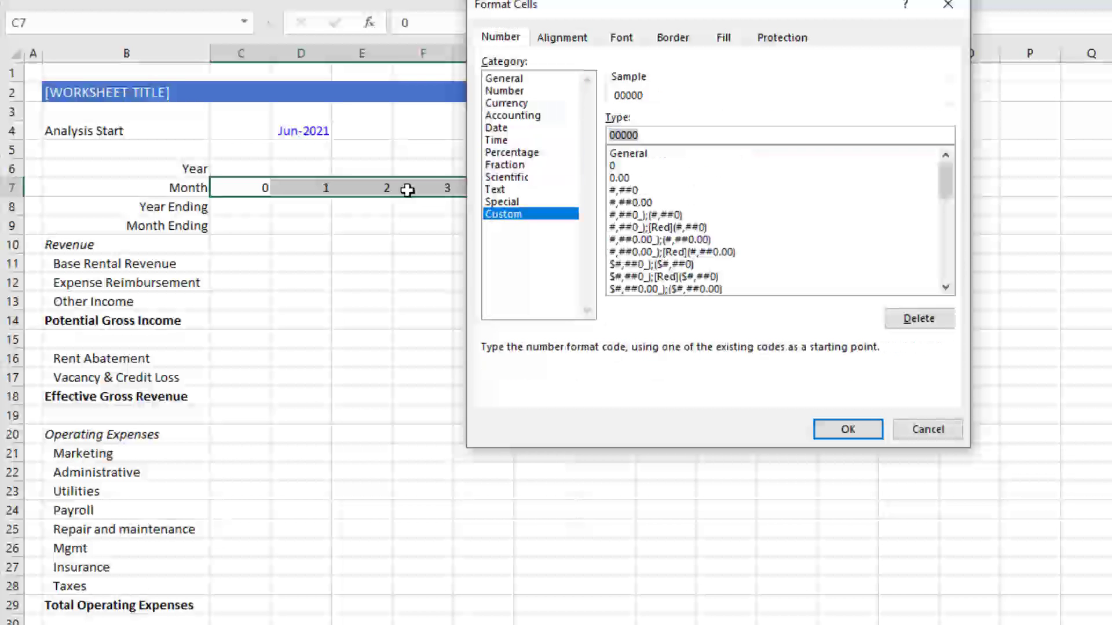
type("\"")
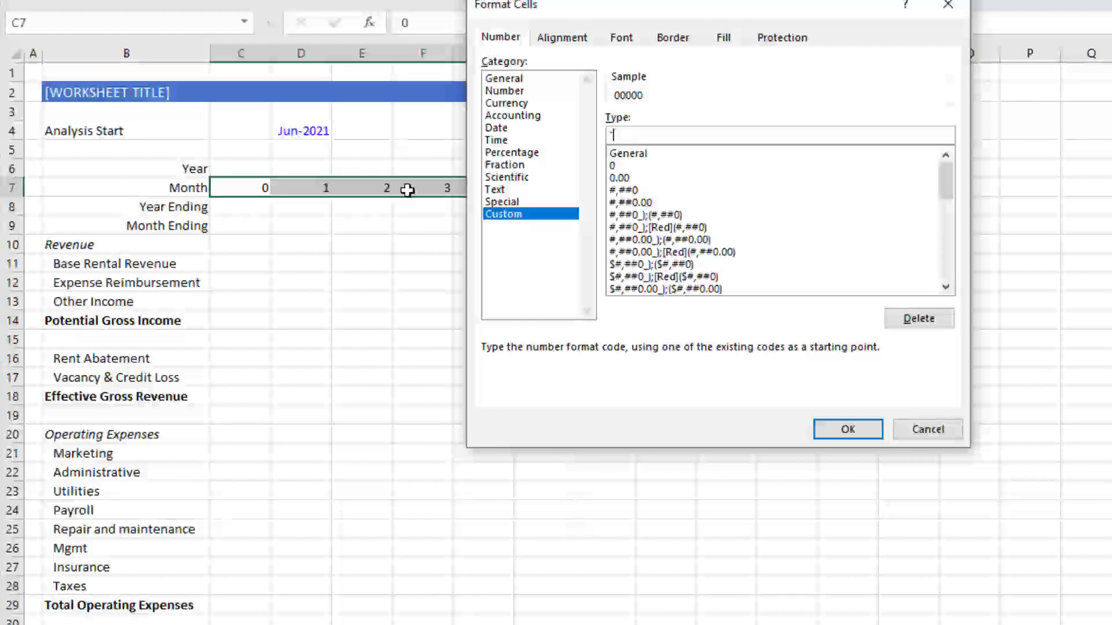
type("Month\" 0")
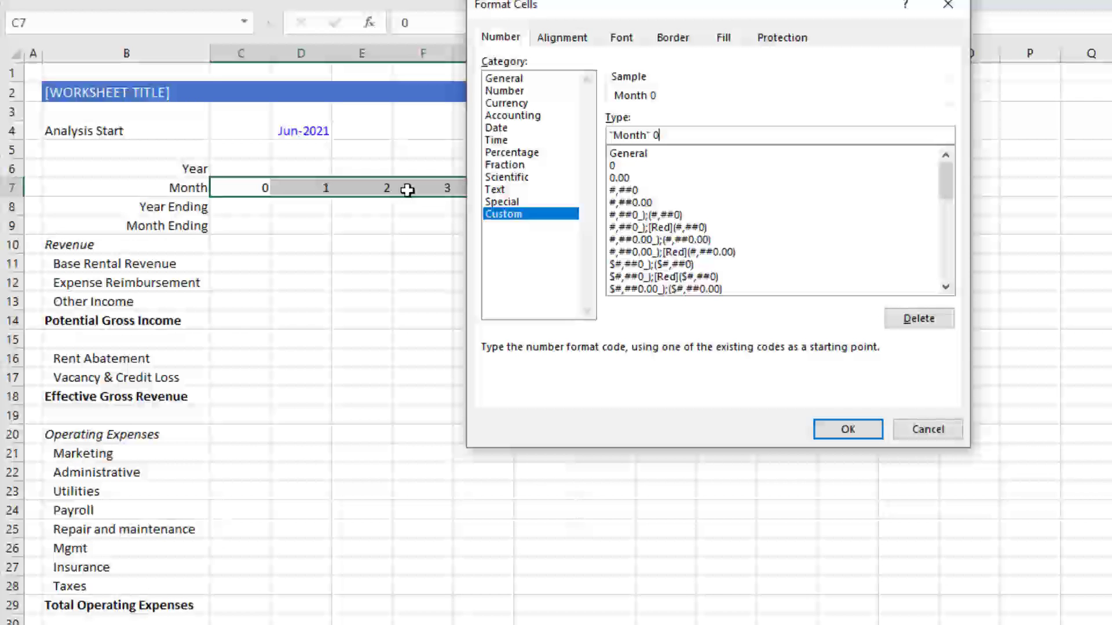
key("Return")
key("Escape")
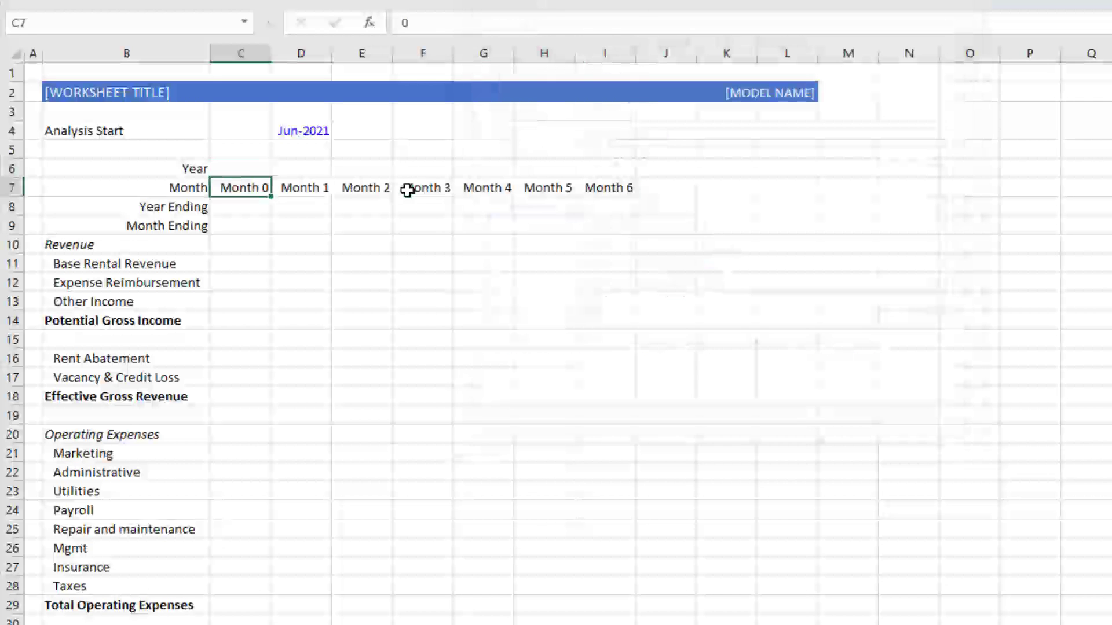
key("Right")
key("Right")
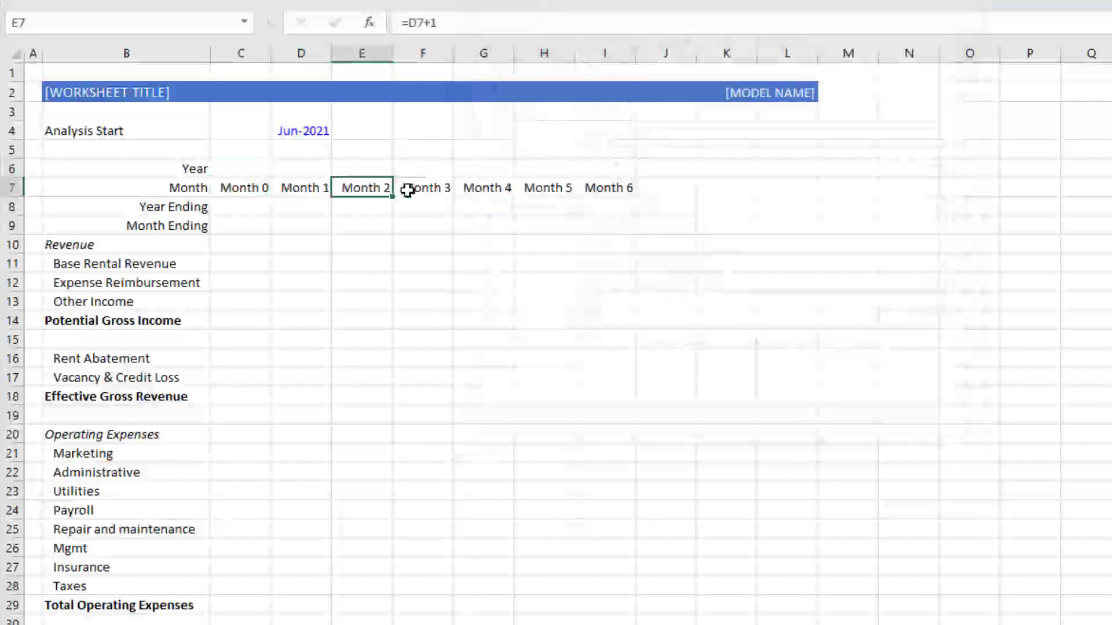
key("Left")
key("Up")
key("Right")
key("Right")
key("Down")
key("Right")
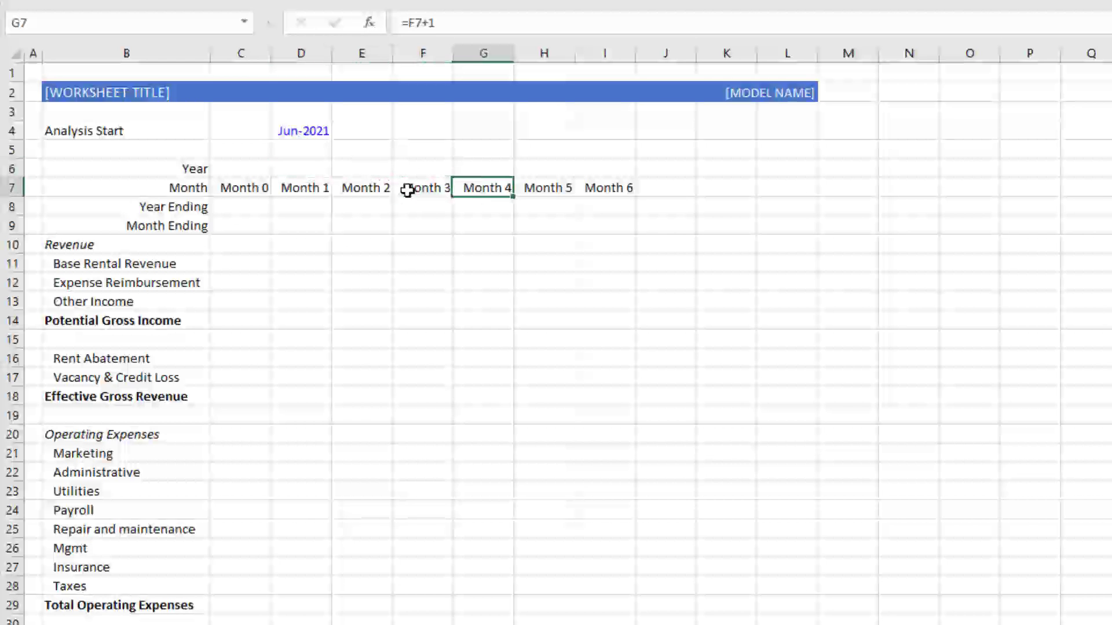
key("Up")
key("Down")
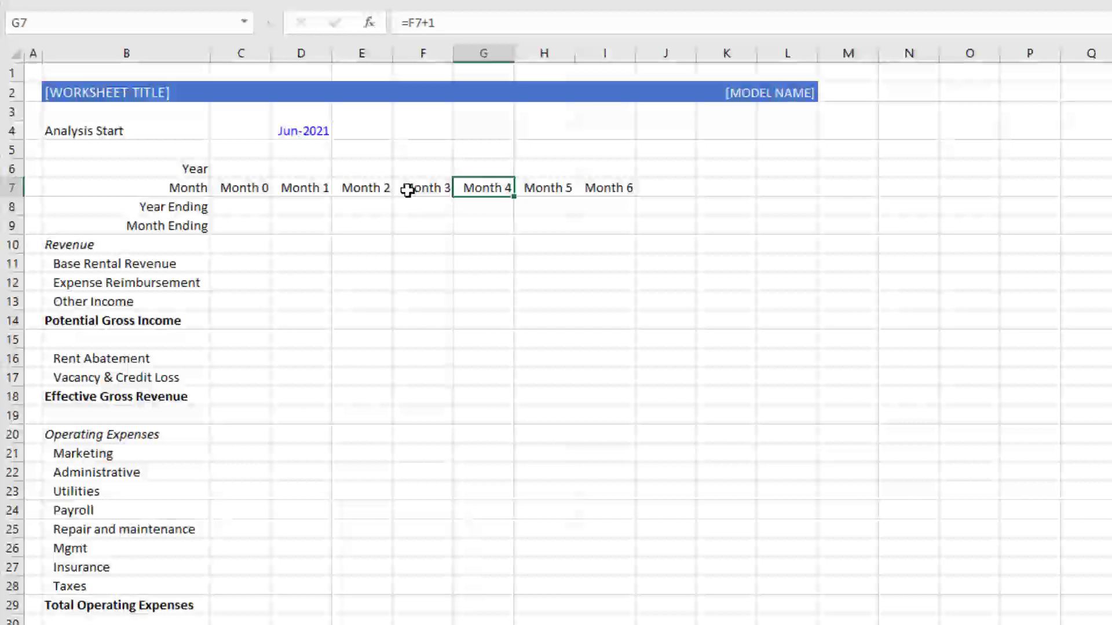
key("Up")
key("Up")
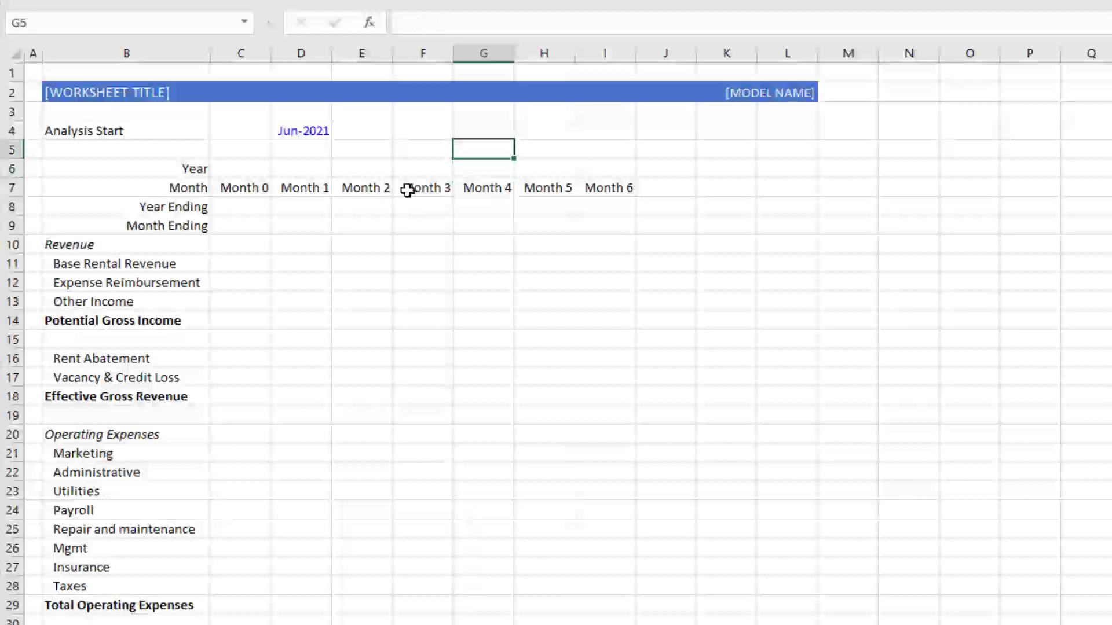
type("=")
key("Down")
key("Down")
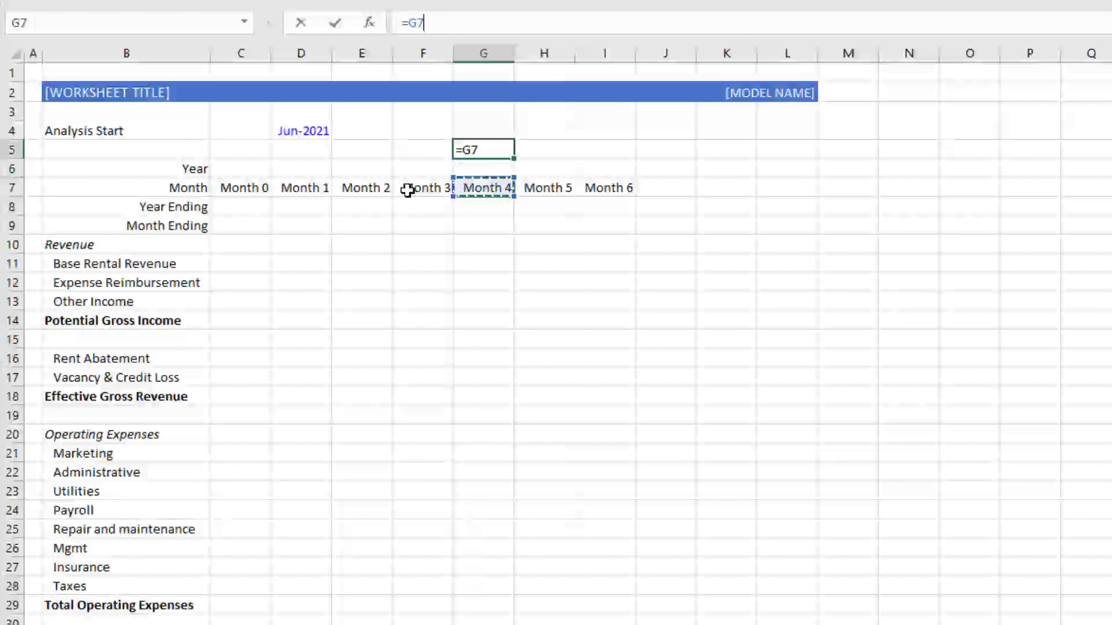
type("*100")
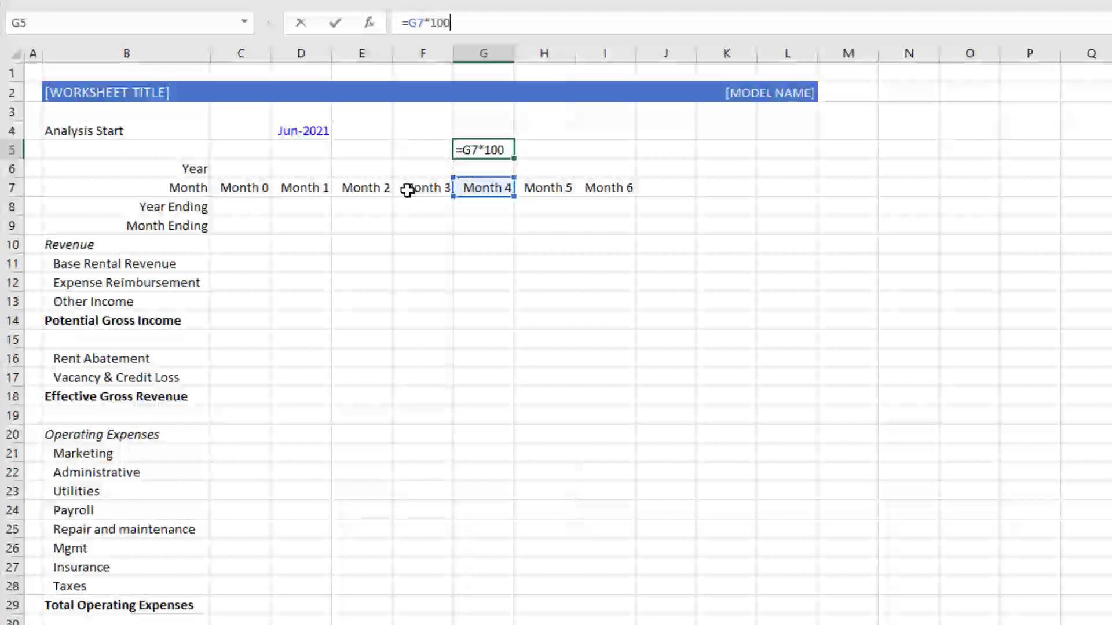
key("ctrl+Return")
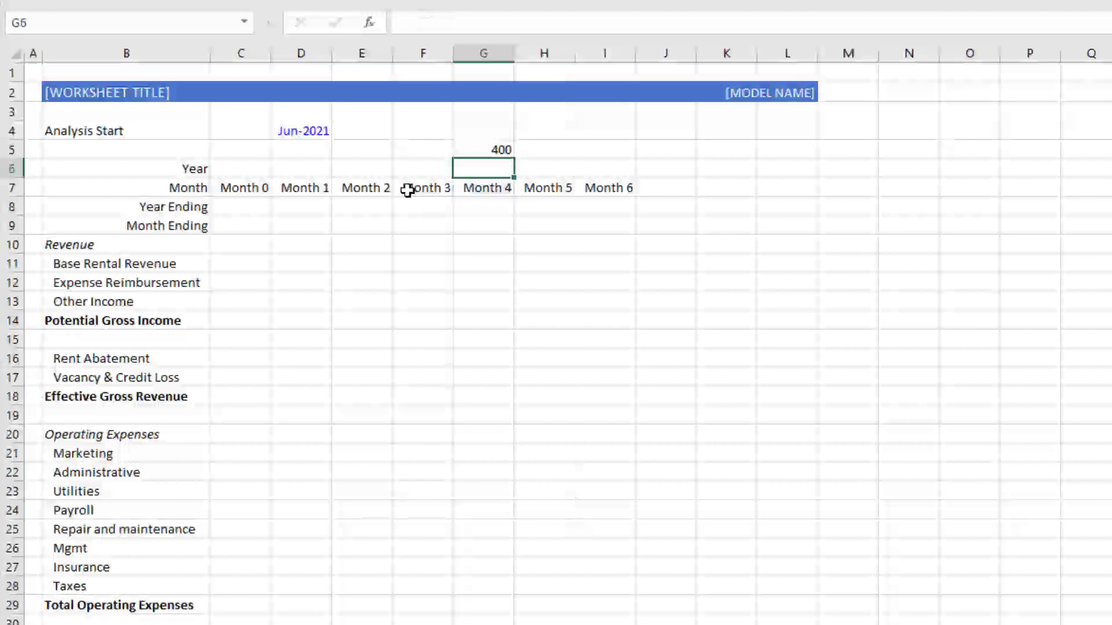
key("Down")
key("Down")
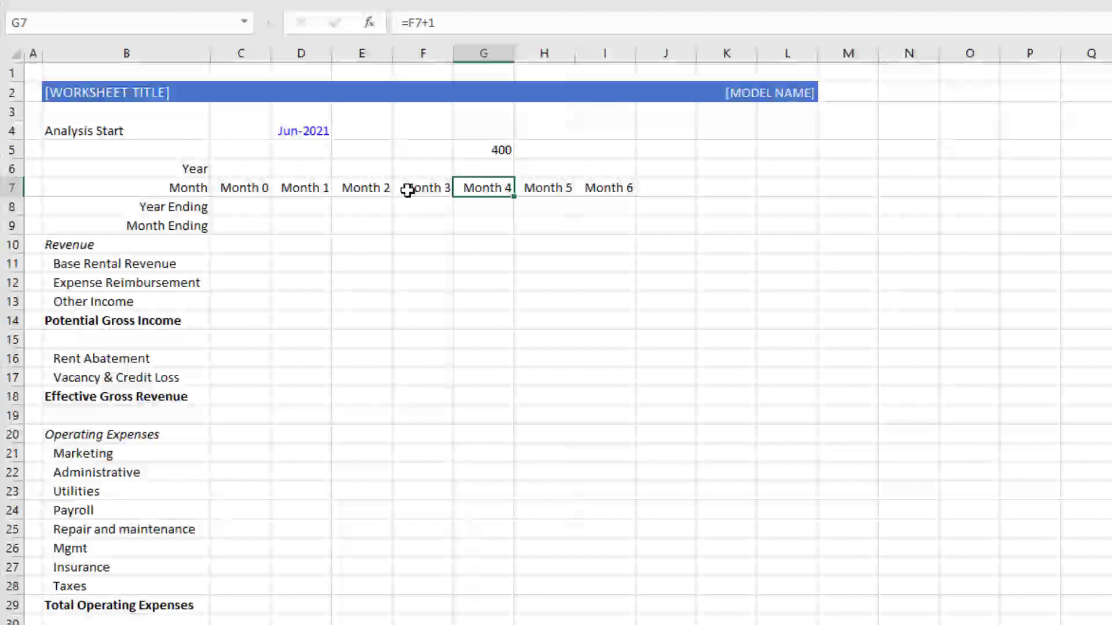
key("Up")
key("Up")
key("Delete")
key("Down")
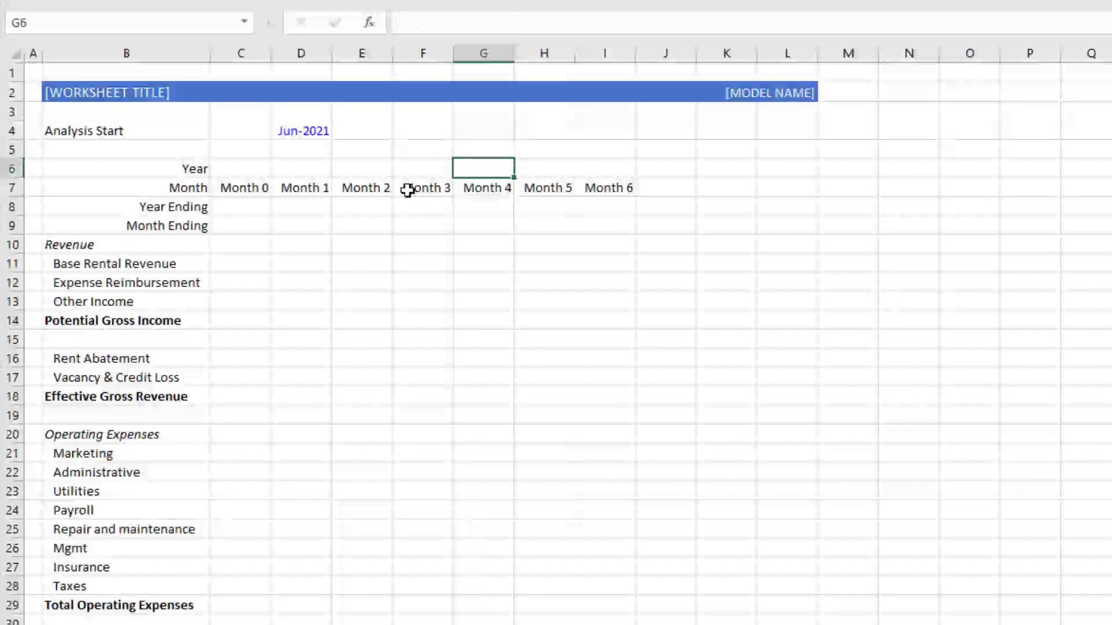
type("Month 4")
key("Return")
key("Up")
key("Up")
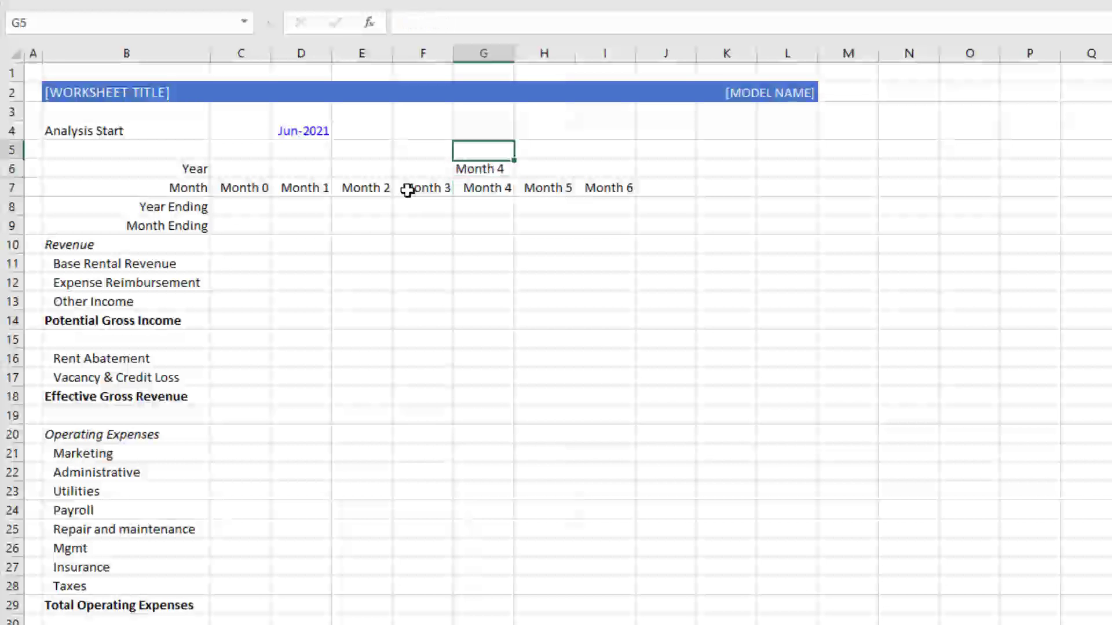
type("=")
key("Down")
type("*")
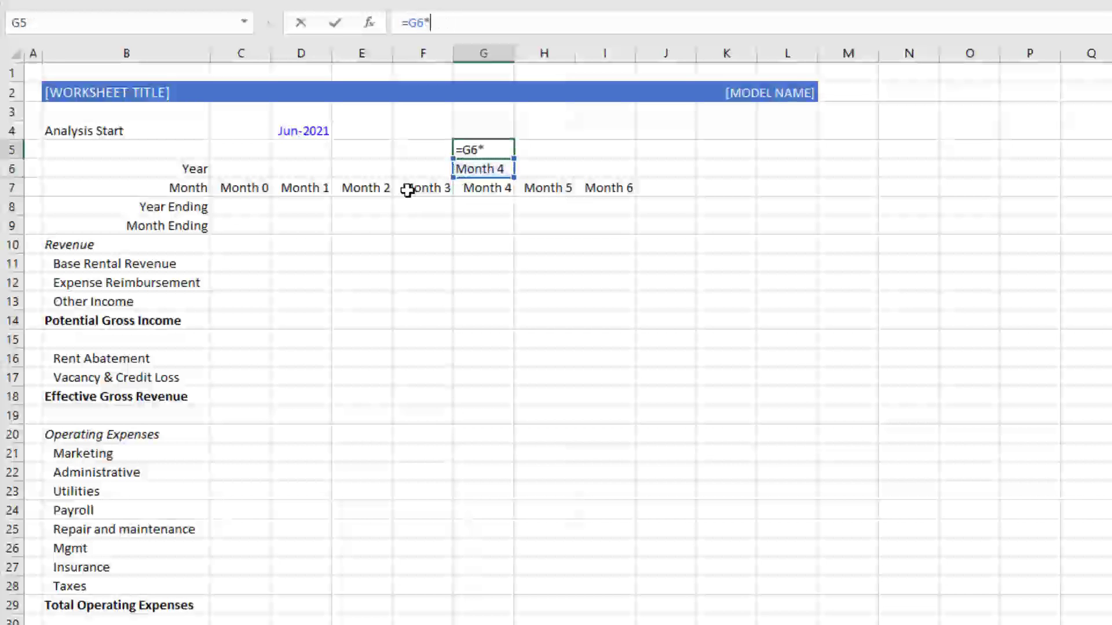
type("100")
key("Return")
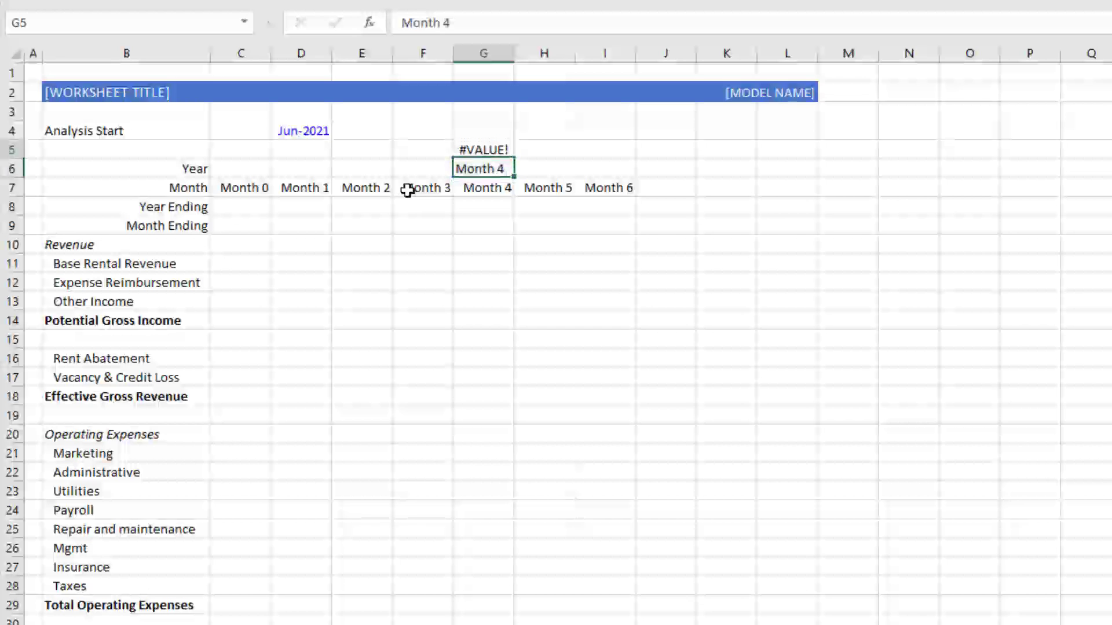
key("Up")
key("Down")
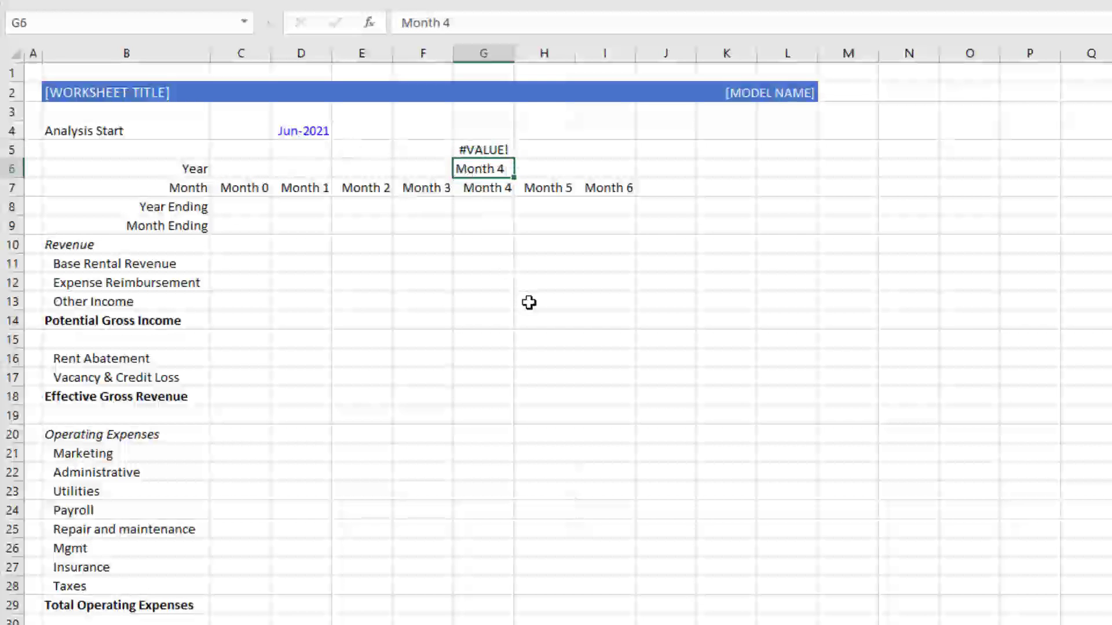
key("Down")
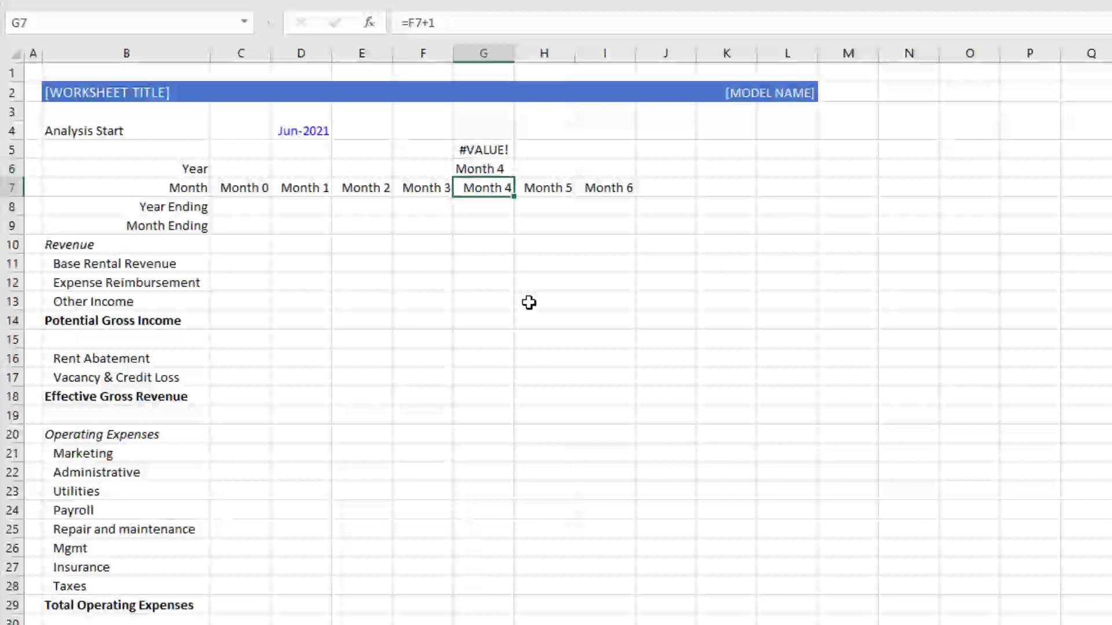
key("Up")
key("shift+Up")
key("Delete")
key("Down")
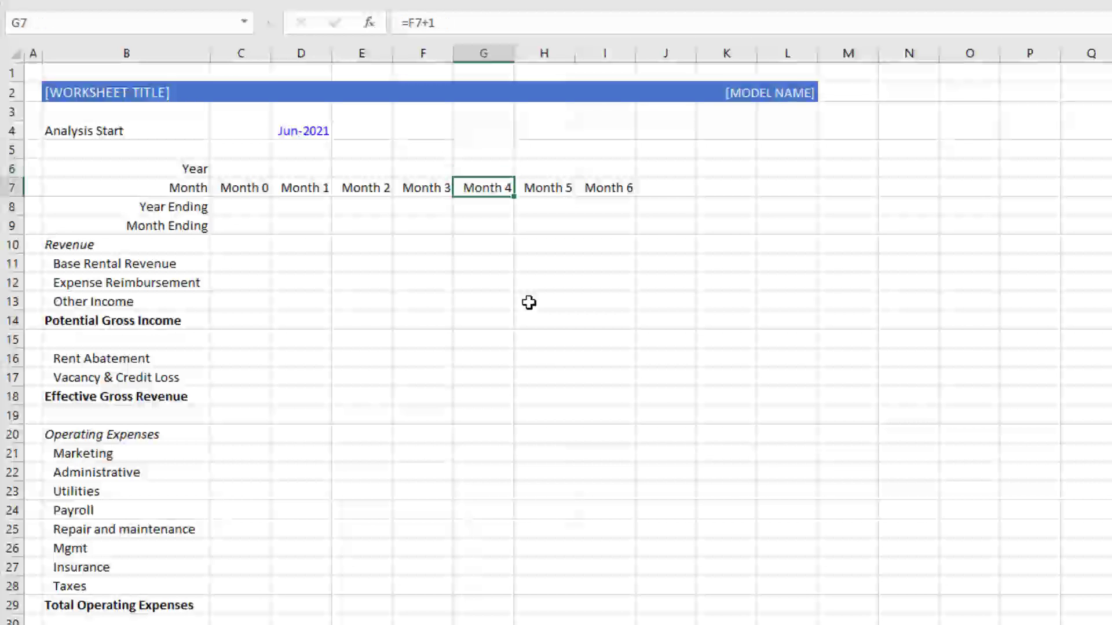
key("Left")
key("Left")
key("Left")
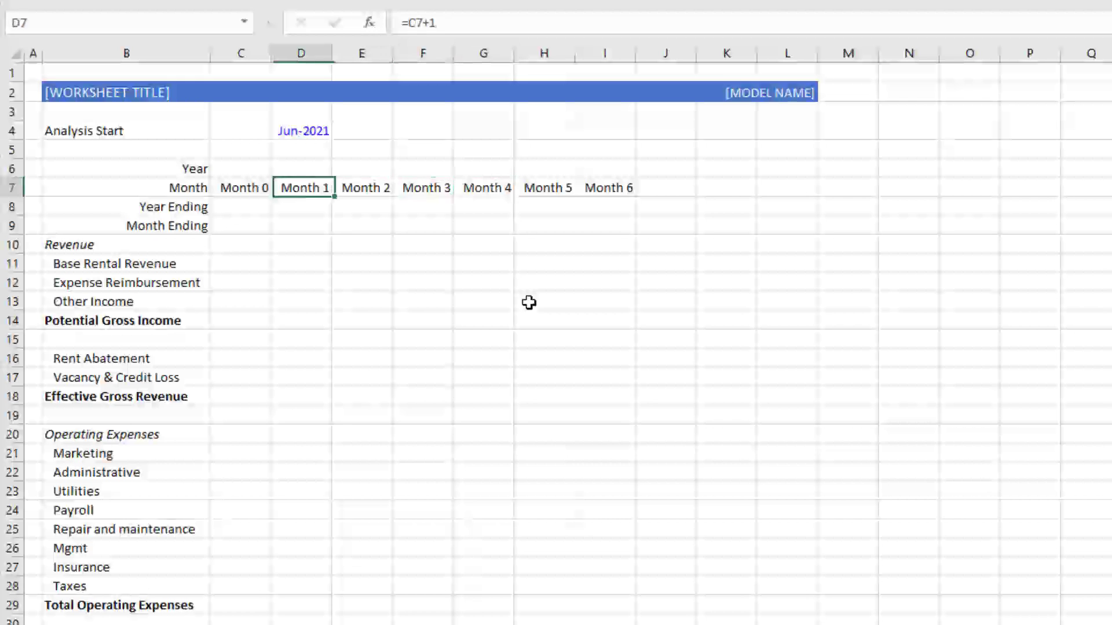
- Copy I7's Month formula and paste it across row 7 out to column DQ
key("Right")
key("Right")
key("Right")
key("Right")
key("Right")
key("ctrl+c")
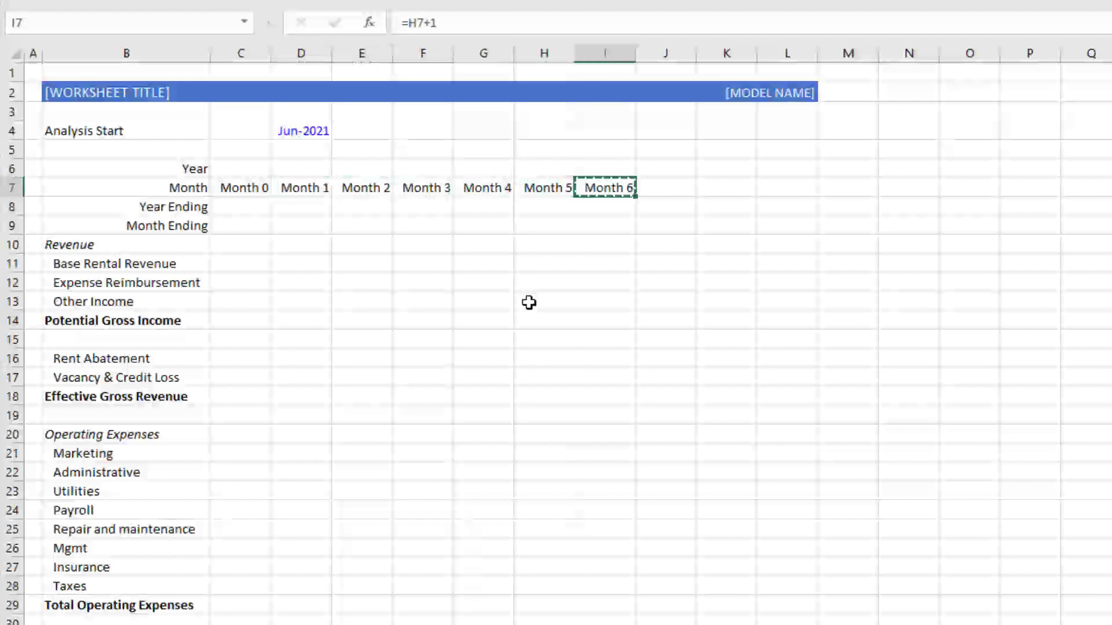
key("Right")
key("shift+Right")
key("ctrl+shift+Right")
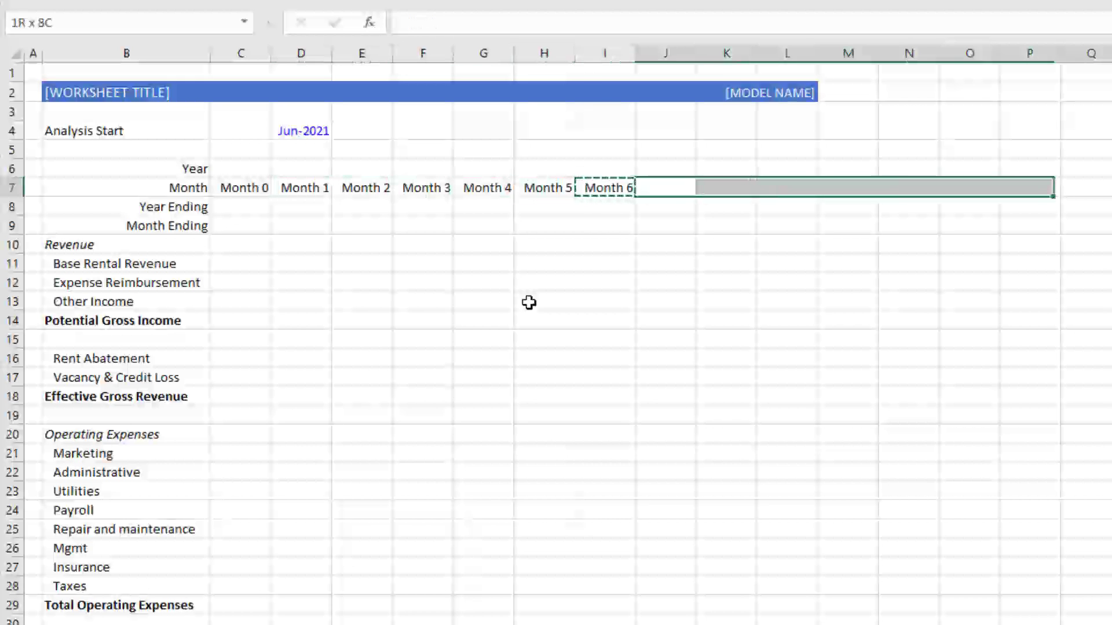
key("shift+Right")
key("shift+Right")
key("shift+Right")
key("shift+Right")
key("shift+Right")
key("shift+Right")
key("shift+Right")
key("shift+Right")
key("shift+Right")
key("shift+Right")
key("shift+Right")
key("shift+Right")
key("shift+Right")
key("shift+Right")
key("shift+Right")
key("shift+Right")
key("shift+Right")
key("shift+Right")
key("shift+Right")
key("shift+Right")
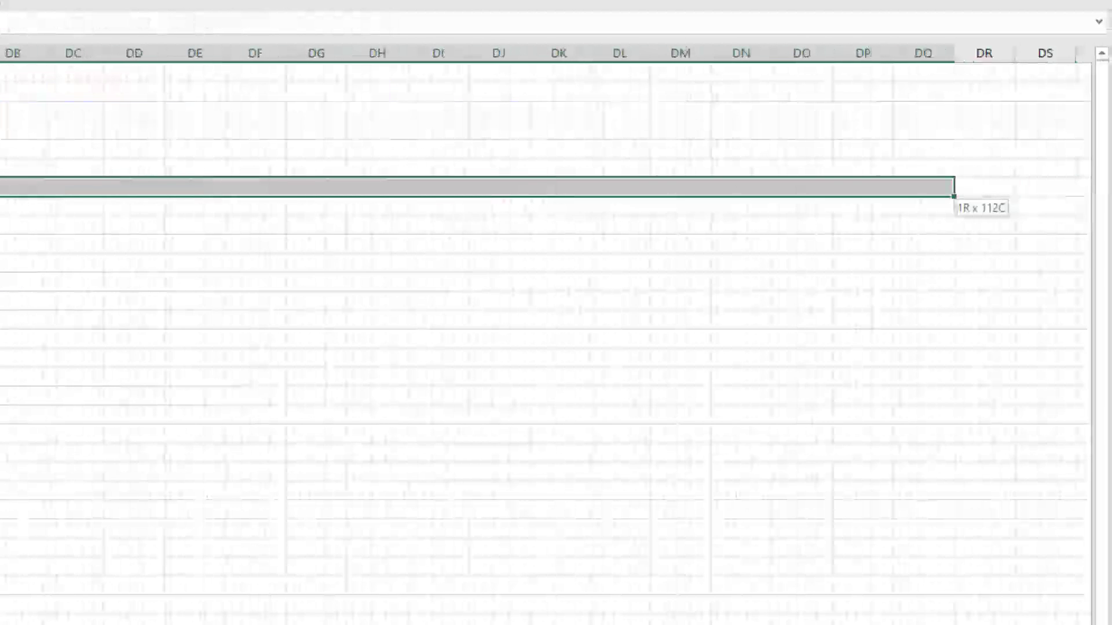
key("ctrl+v")
key("Right")
key("ctrl+Right")
key("Right")
key("Left")
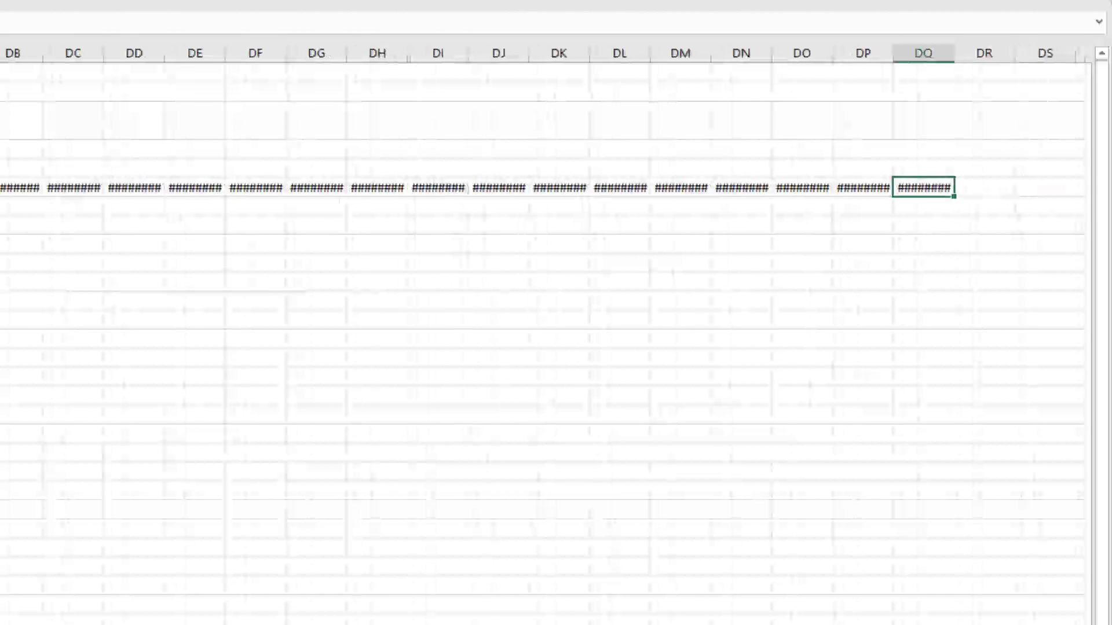
- Extend the Month formula to EL7 and AutoFit widths to show Month 118 and Month 139
key("ctrl+v")
key("alt+h")
key("o")
key("i")
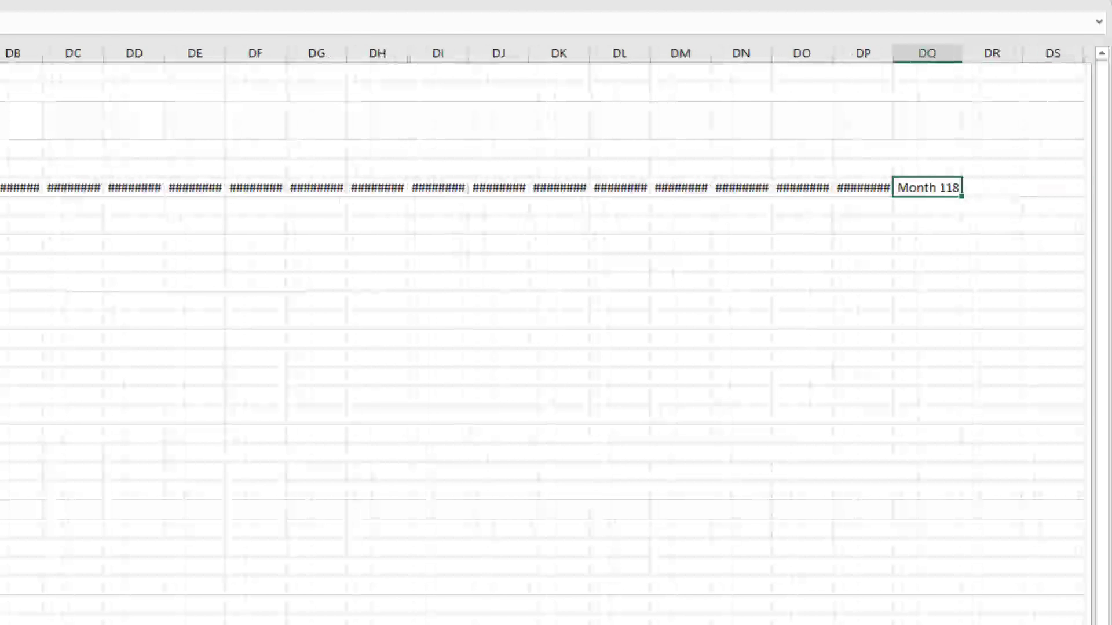
key("shift+Right")
key("shift+Right")
key("shift+Right")
key("shift+Right")
key("shift+Right")
key("shift+Right")
key("shift+Right")
key("shift+Right")
key("shift+Right")
key("shift+Right")
key("shift+Right")
key("shift+Right")
key("shift+Right")
key("shift+Right")
key("shift+Right")
key("shift+Right")
key("shift+Right")
key("shift+Right")
key("shift+Right")
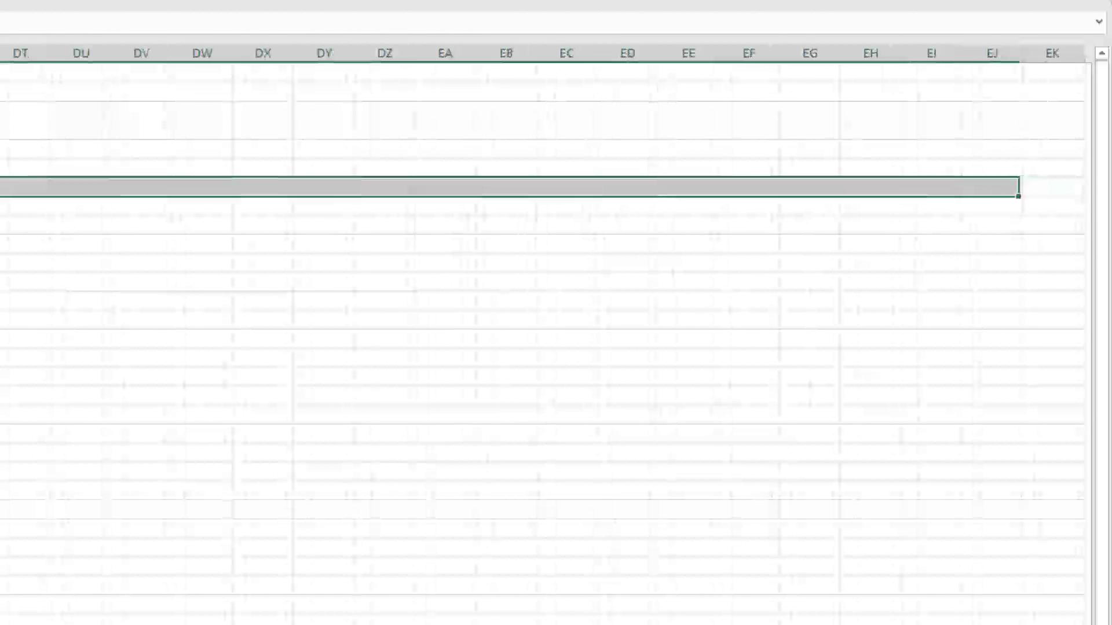
key("shift+Right")
key("shift+Right")
key("ctrl+v")
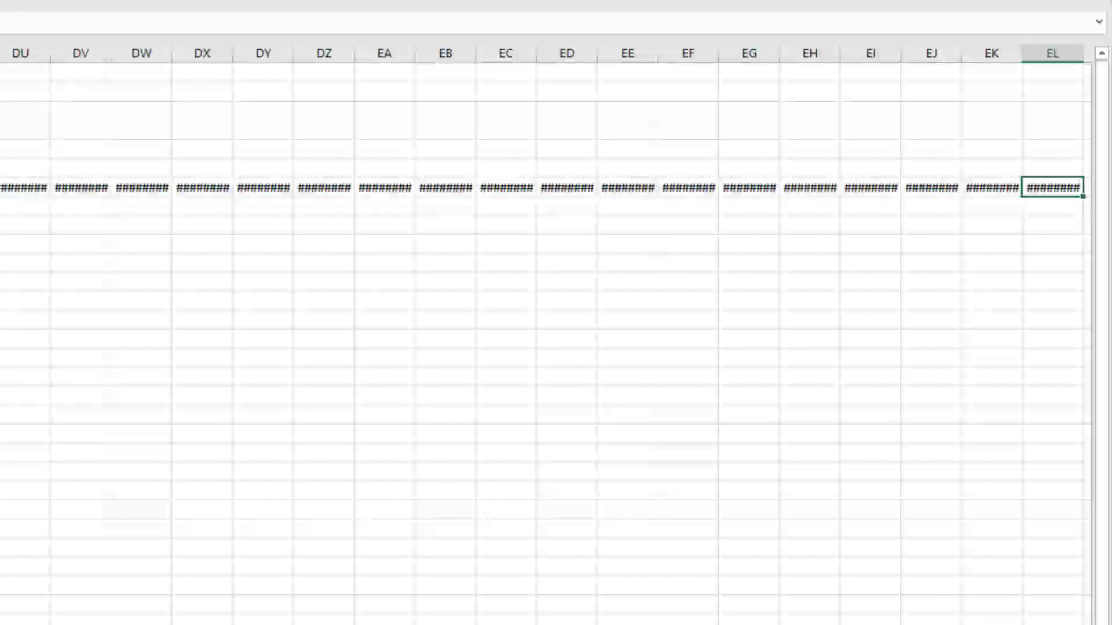
key("alt+h")
key("o")
key("i")
- Review the last Month headings and select row 7 back toward its start
key("Right")
key("Right")
key("Right")
key("Right")
key("Left")
key("Left")
key("Left")
key("Left")
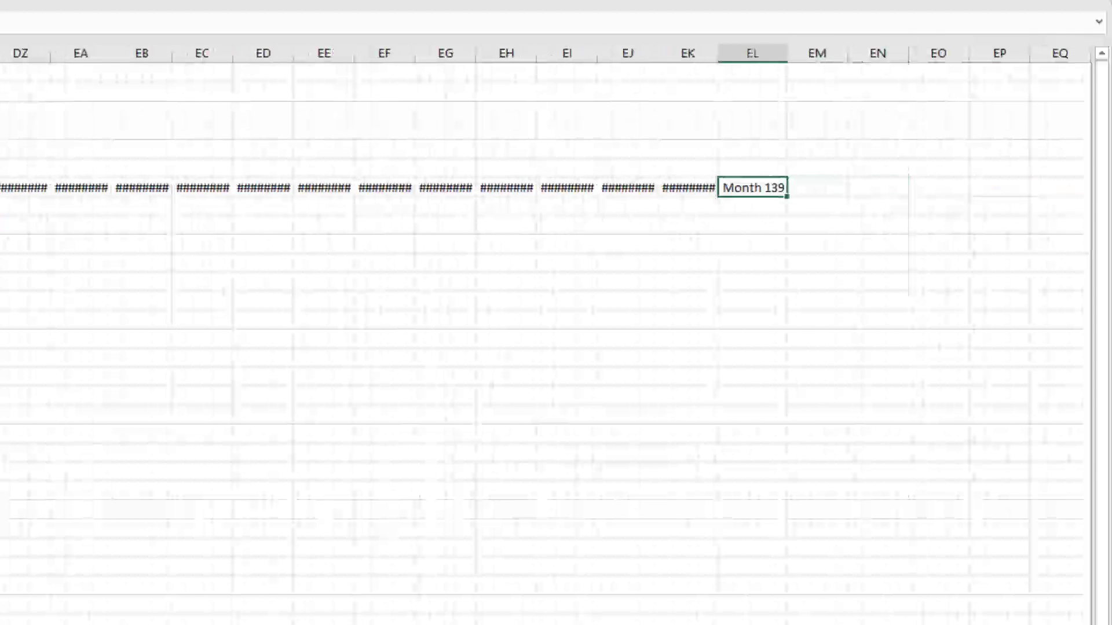
key("Left")
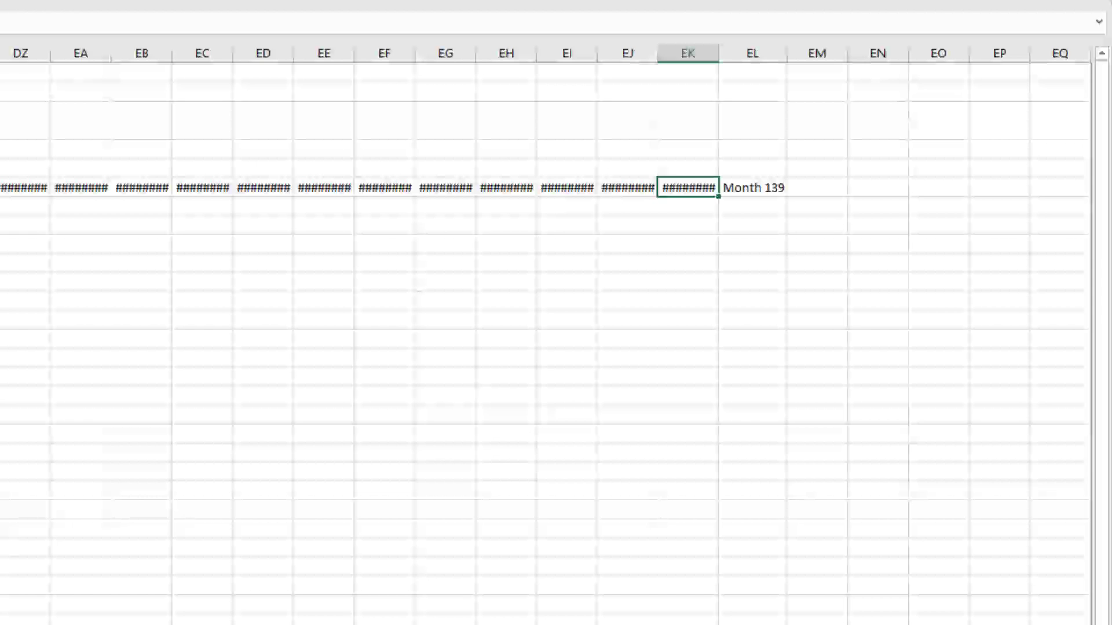
key("Left")
key("Left")
key("Left")
key("Left")
key("Right")
key("Right")
key("Right")
key("Left")
key("Right")
key("Right")
key("ctrl+shift+Left")
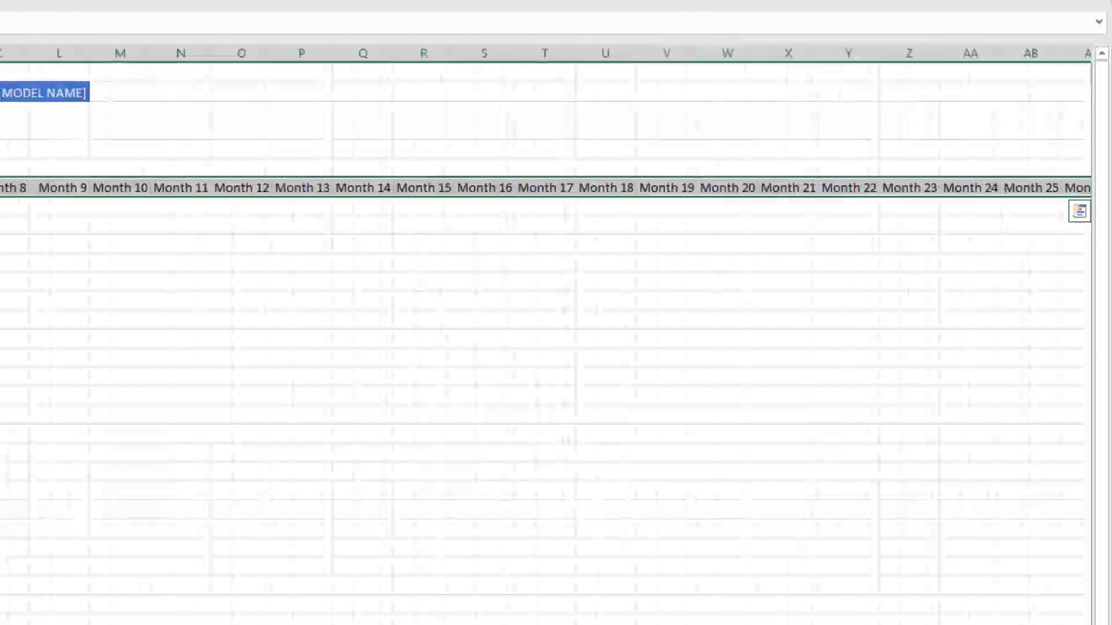
key("ctrl+BackSpace")
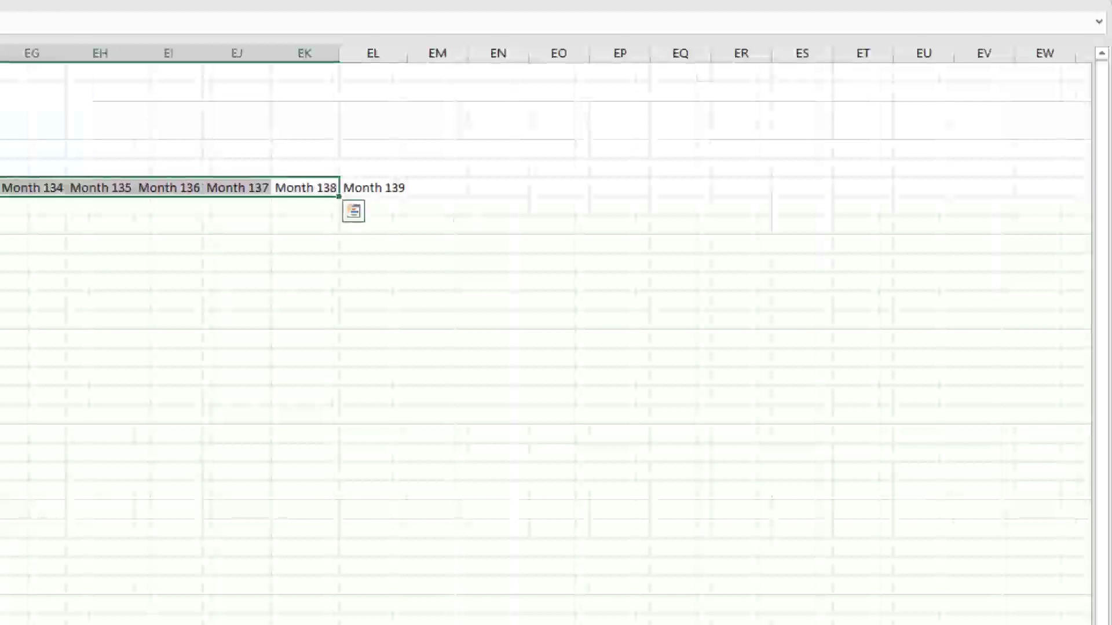
- Select columns ED through EL, starting from the Month 131 cell
key("Escape")
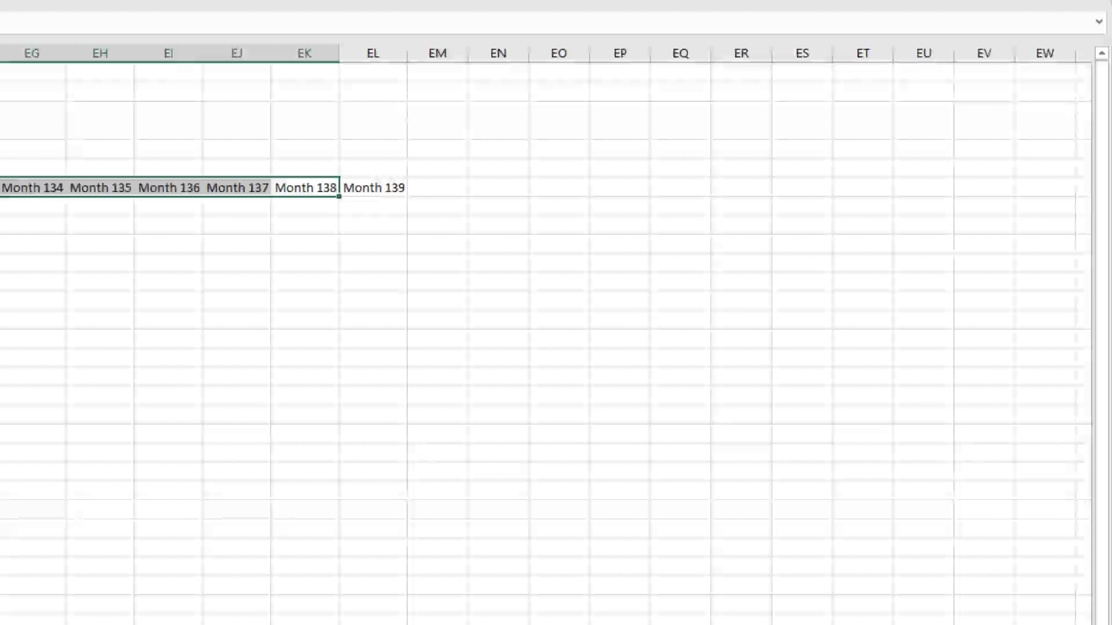
key("Left")
key("Left")
key("Left")
key("Left")
key("Left")
key("Left")
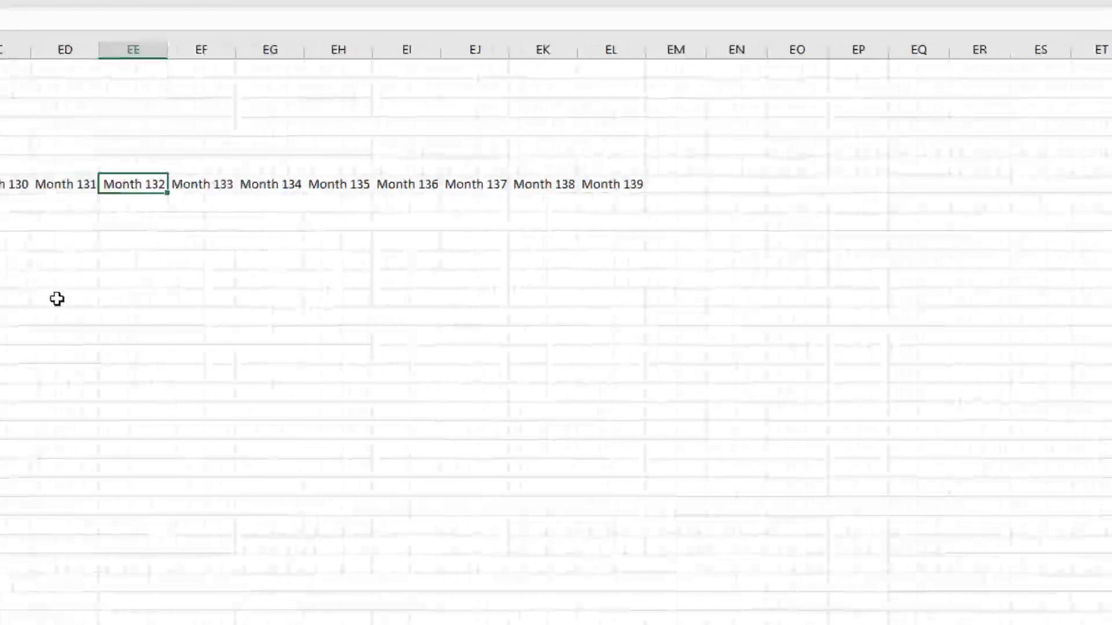
key("Right")
key("Left")
key("Left")
key("Right")
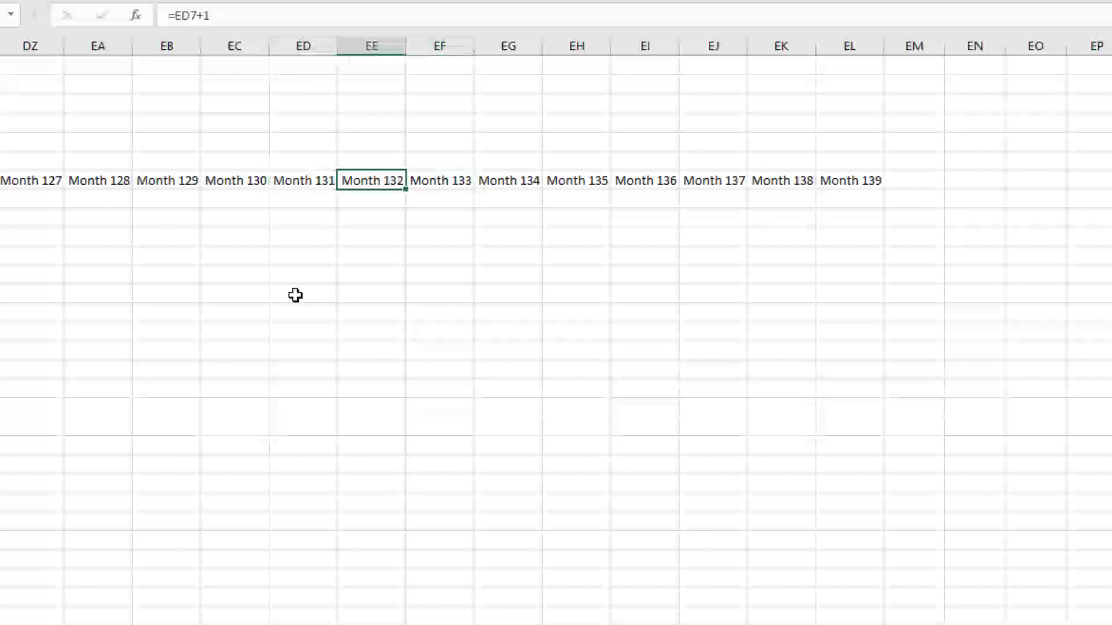
key("Left")
key("ctrl+space")
key("shift+Right")
key("shift+Right")
key("shift+Right")
key("shift+Right")
key("shift+Right")
key("shift+Right")
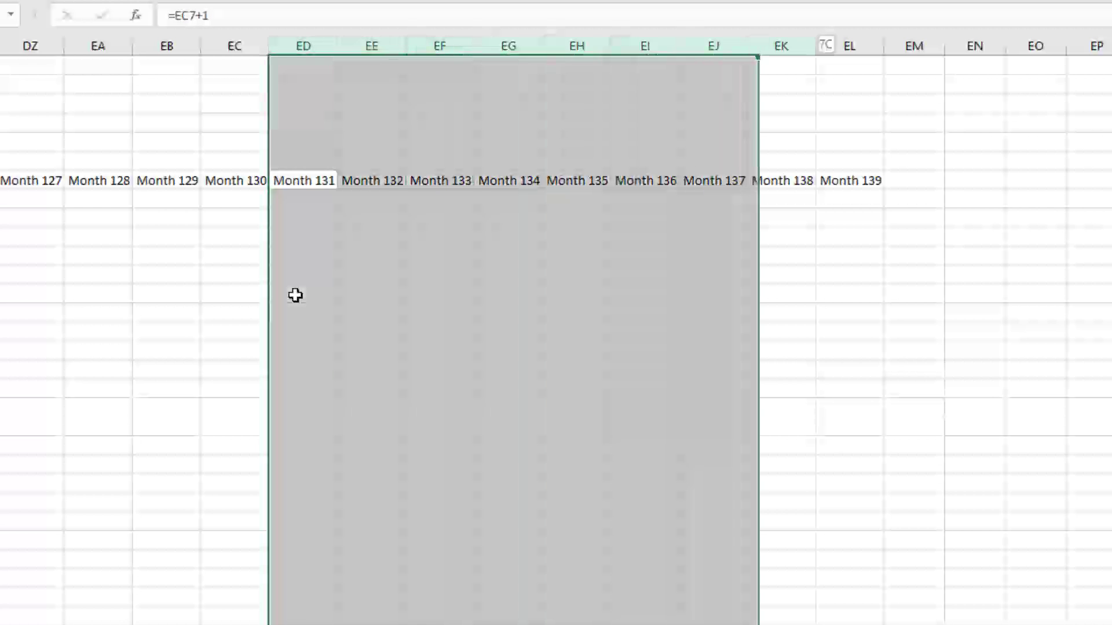
key("shift+Right")
key("shift+Right")
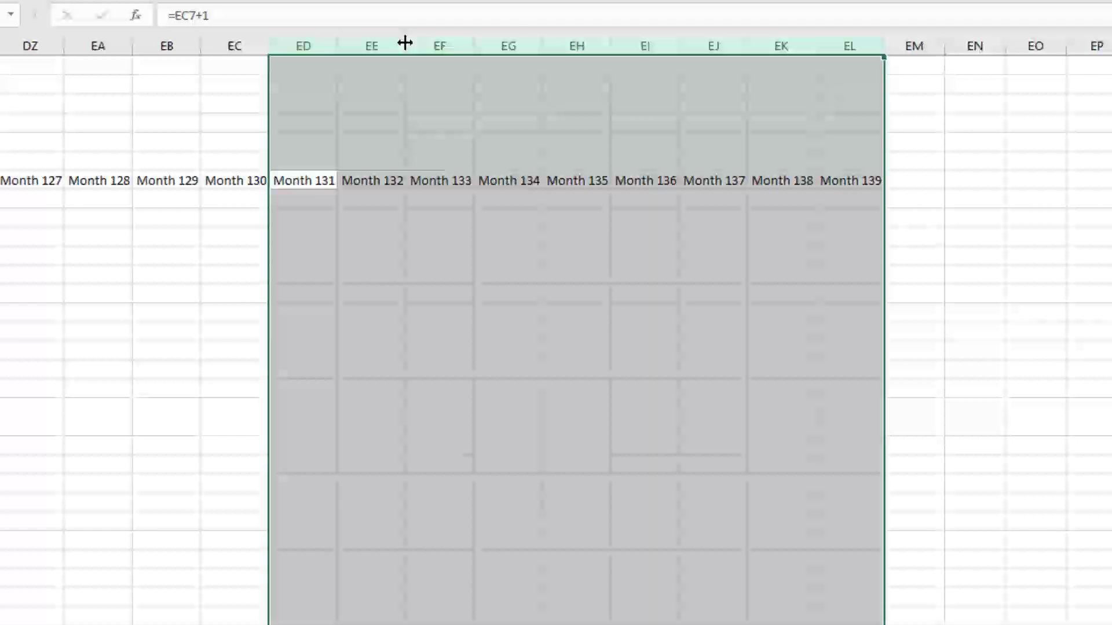
- Resize, then AutoFit columns ED:EL to their Month headings, and select columns EF:EL
left_click_drag(337, 44, 768, 57)
left_click(231, 253)
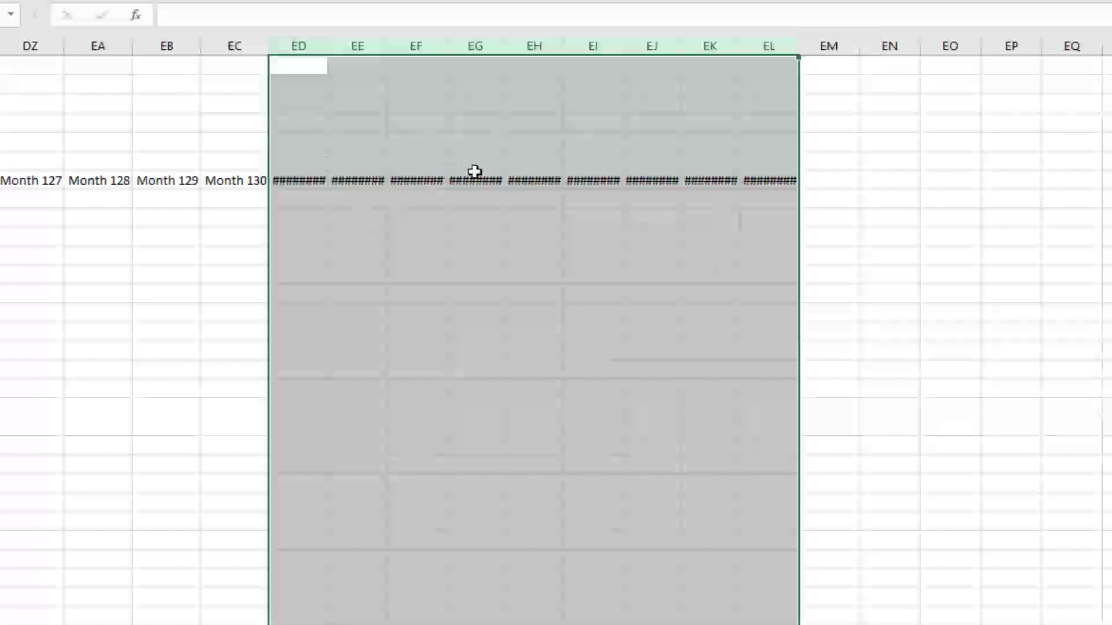
double_click(327, 46)
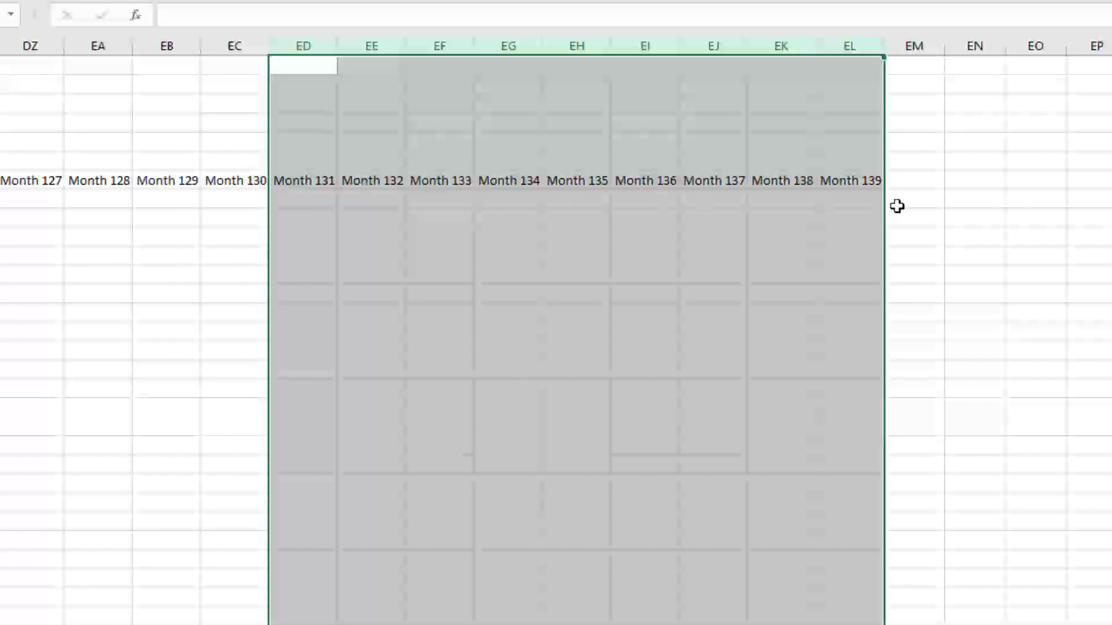
left_click(764, 179)
left_click_drag(467, 45, 834, 58)
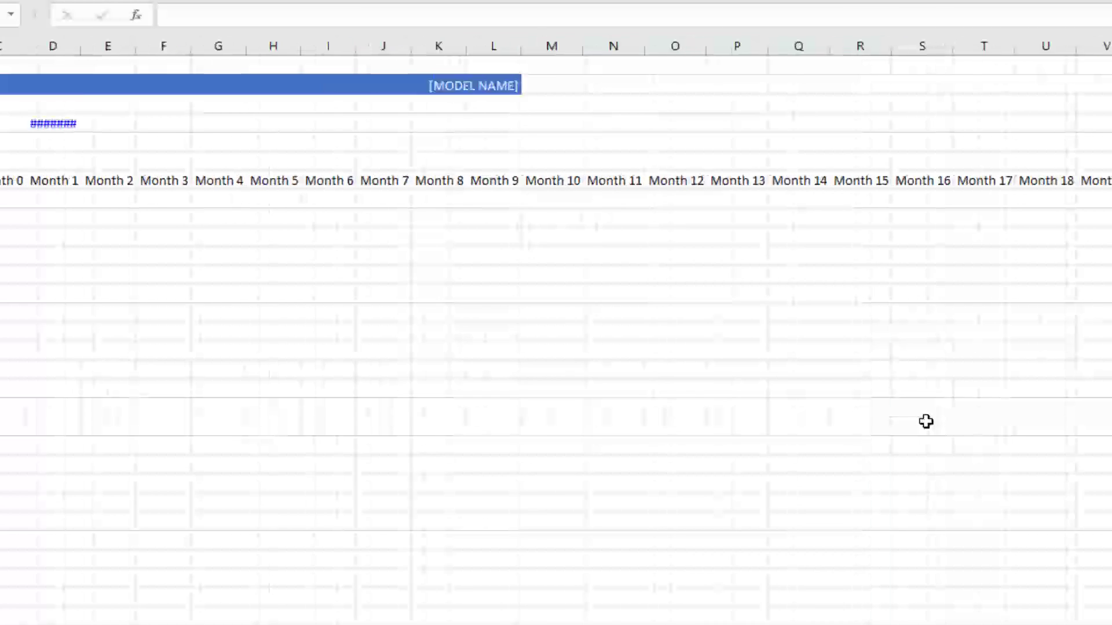
key("Right")
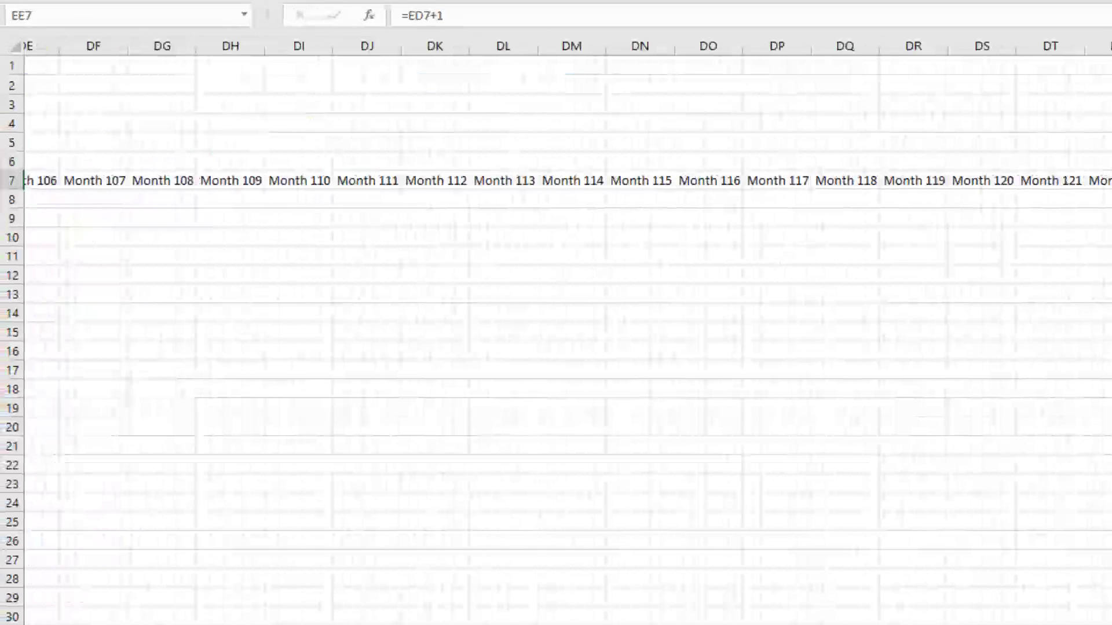
key("Right")
key("Right")
key("Right")
key("Right")
key("Right")
key("Right")
key("Right")
key("Right")
key("Right")
key("Right")
key("Right")
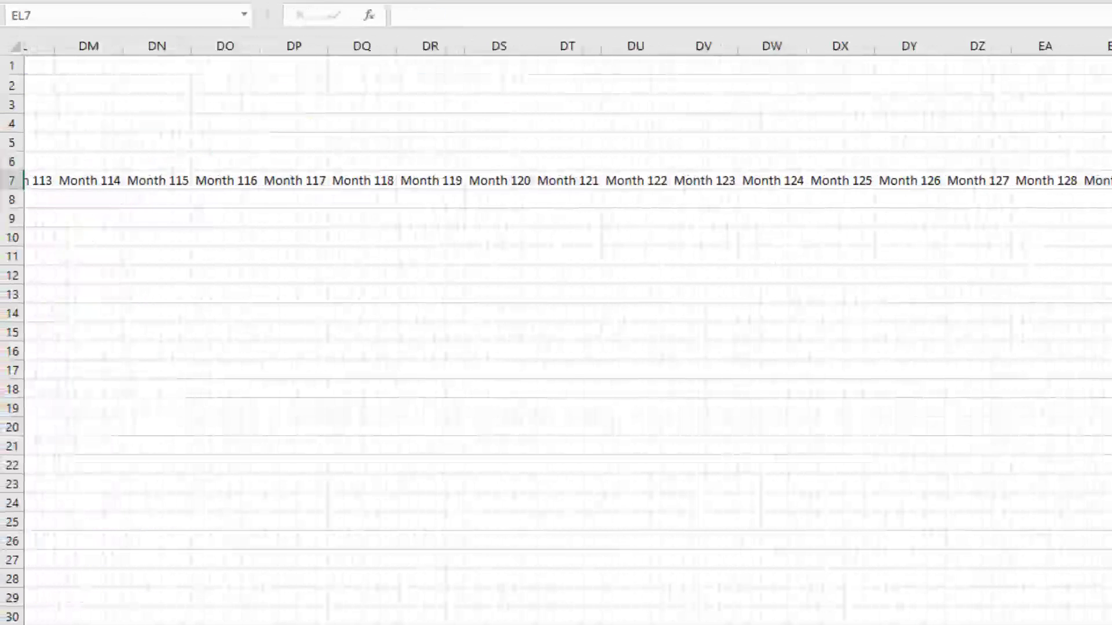
key("Left")
key("Left")
key("Left")
key("Left")
key("Left")
key("Left")
key("Left")
key("Left")
key("Left")
key("Left")
key("Left")
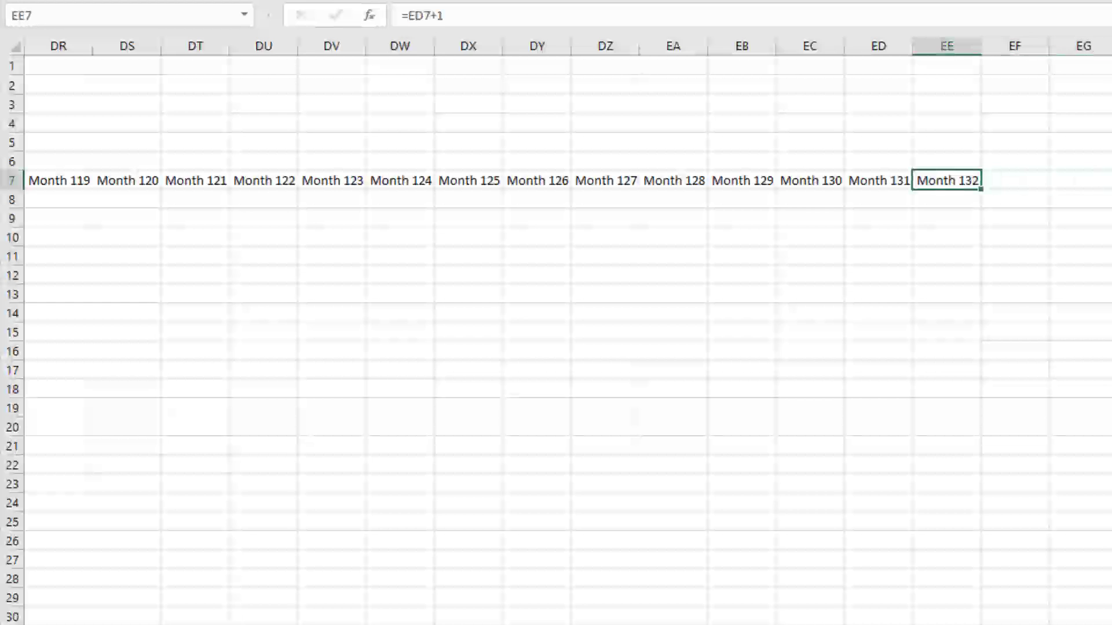
key("ctrl+Left")
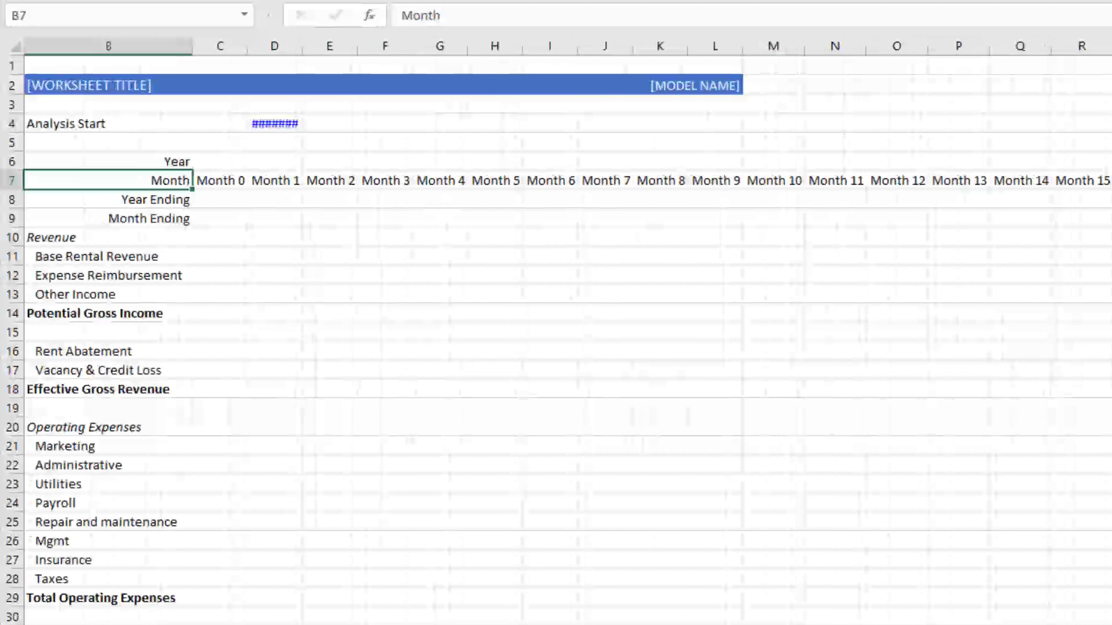
key("ctrl+Right")
key("ctrl+Left")
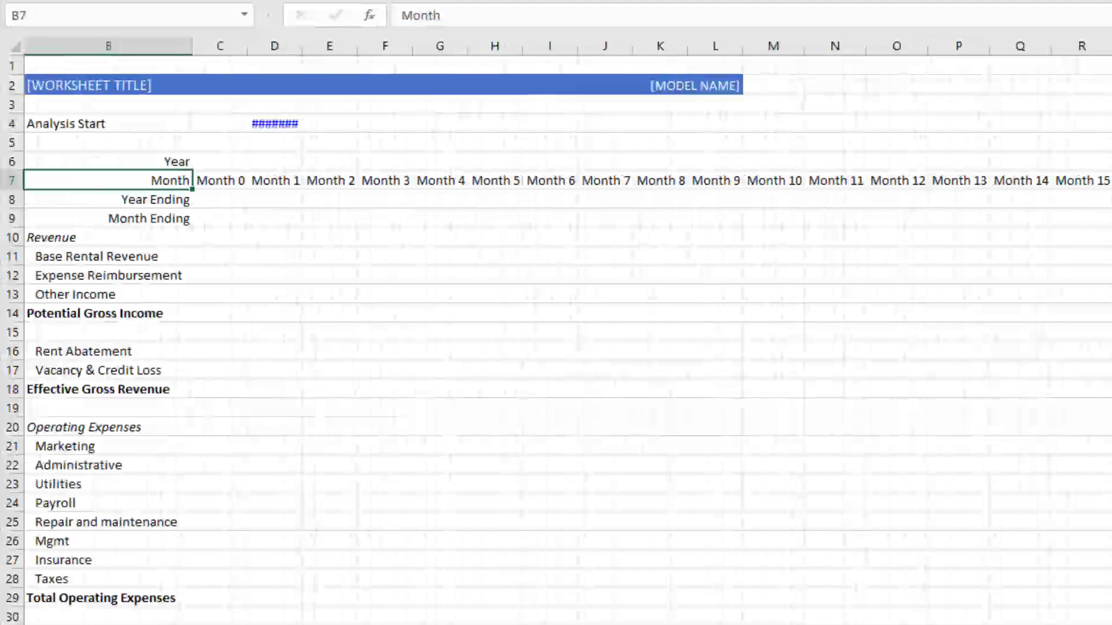
key("ctrl+Right")
key("ctrl+Left")
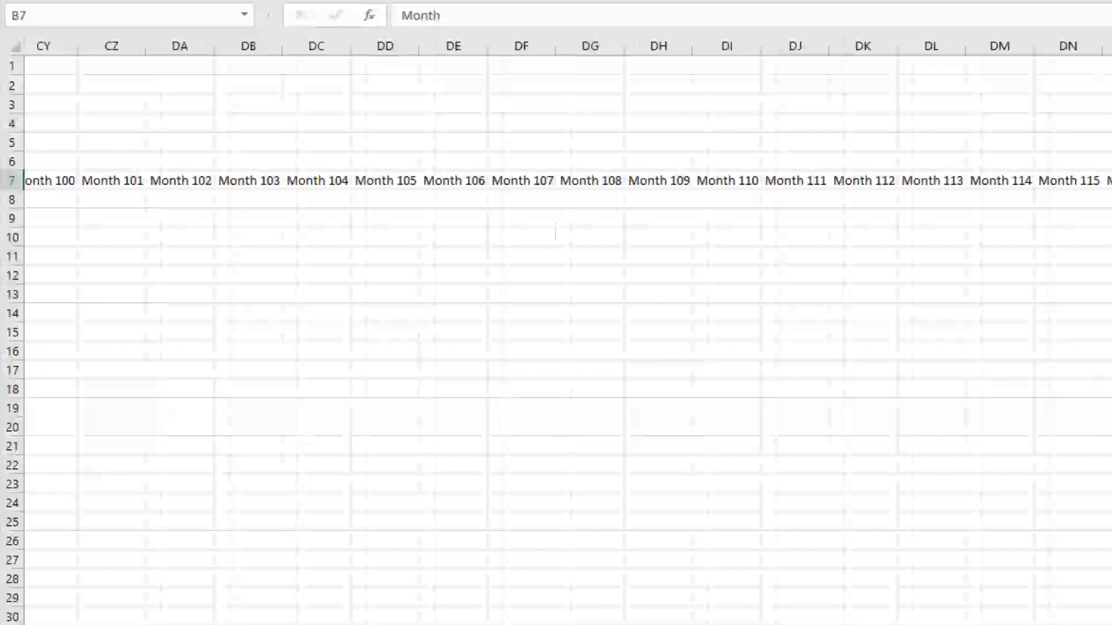
key("ctrl+Right")
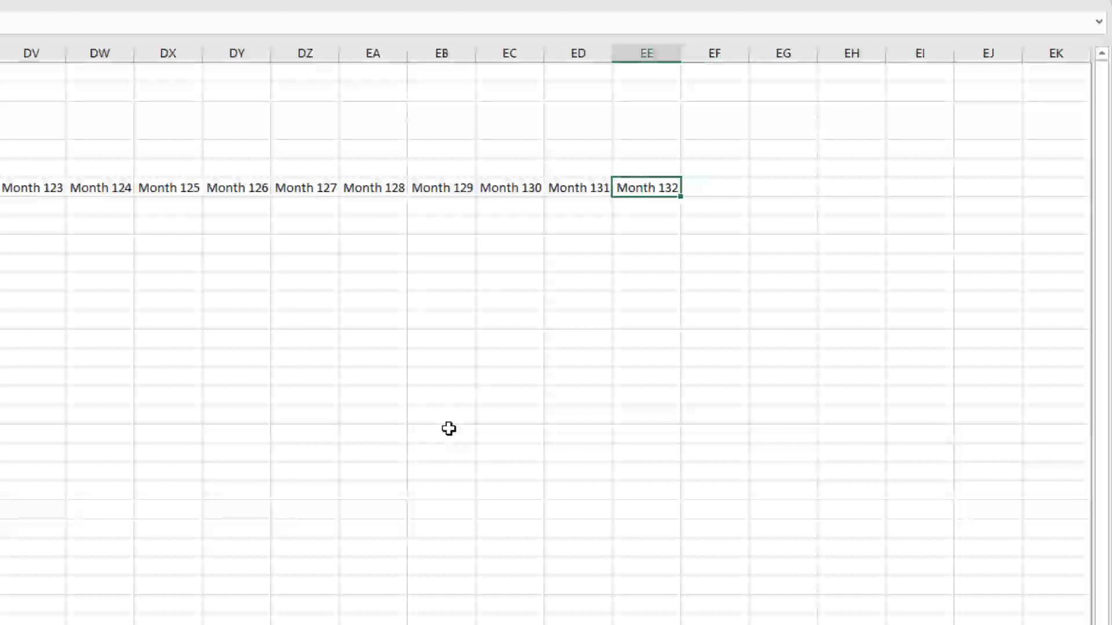
key("ctrl+Right")
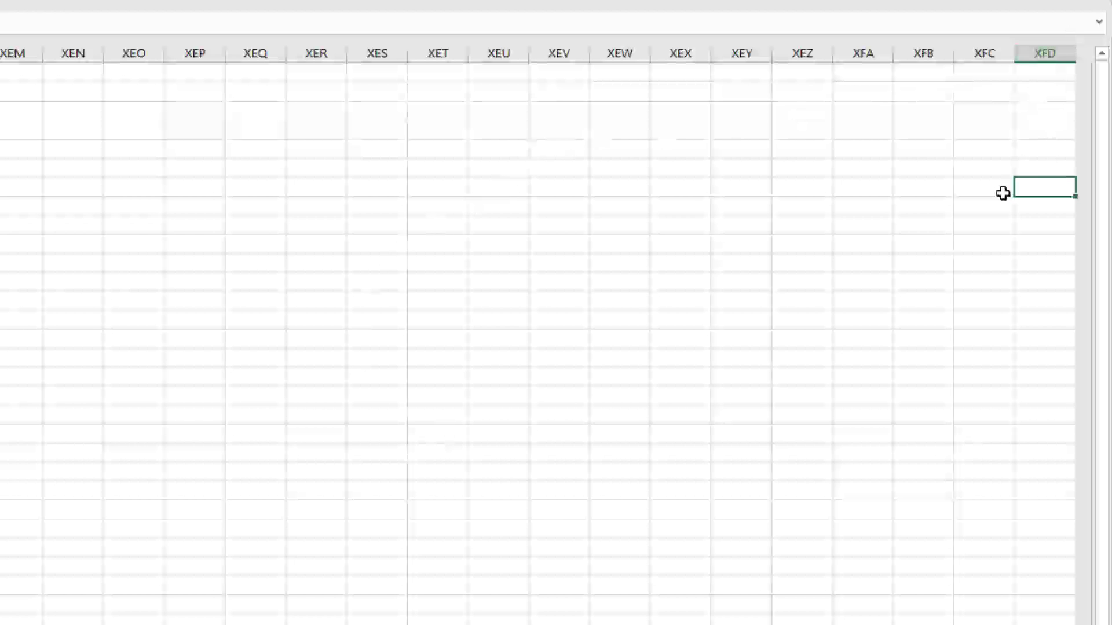
key("Left")
key("Left")
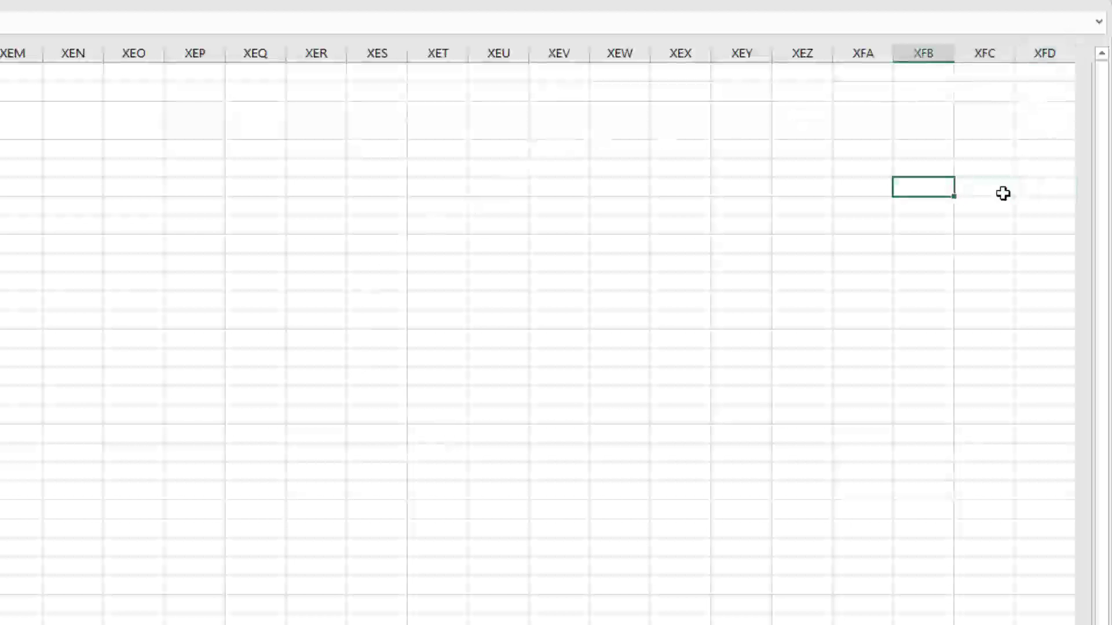
key("ctrl+Left")
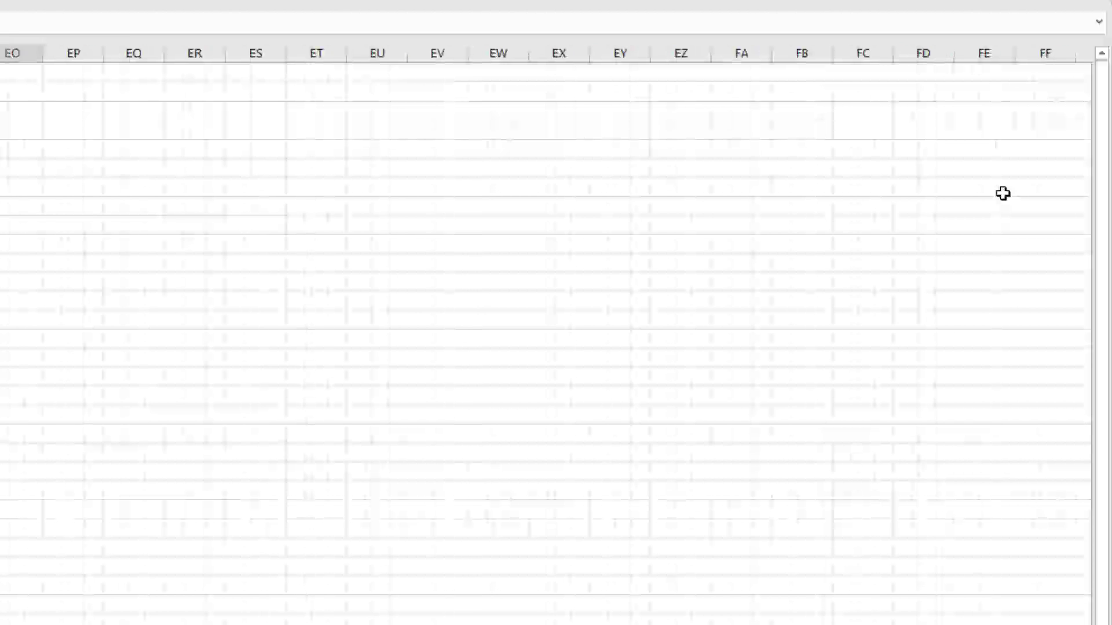
key("ctrl+Right")
key("ctrl+Left")
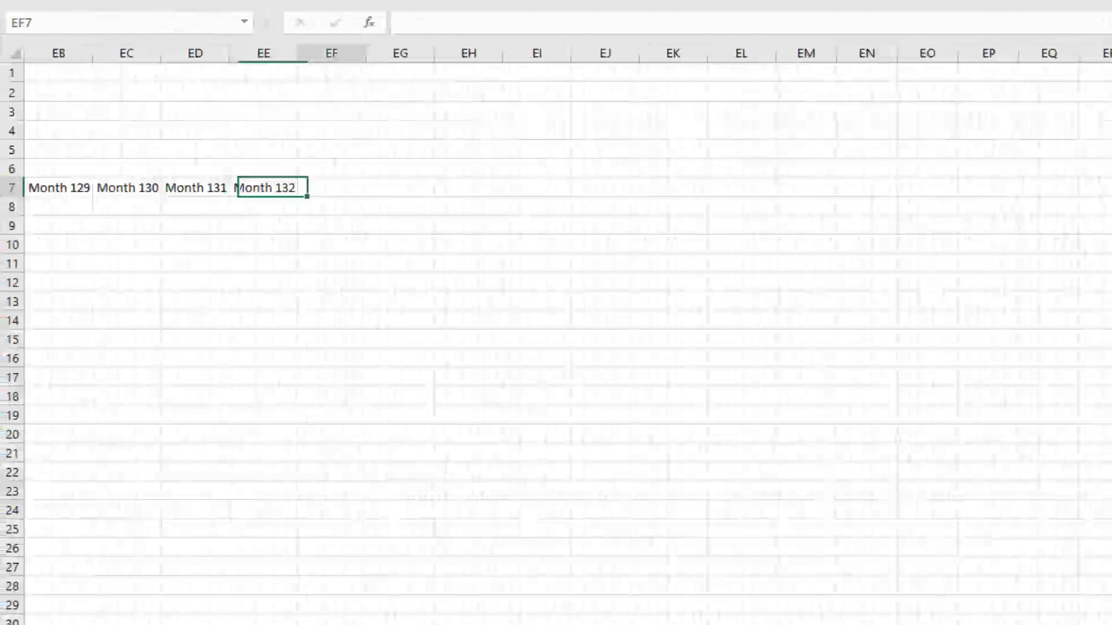
left_click(400, 187)
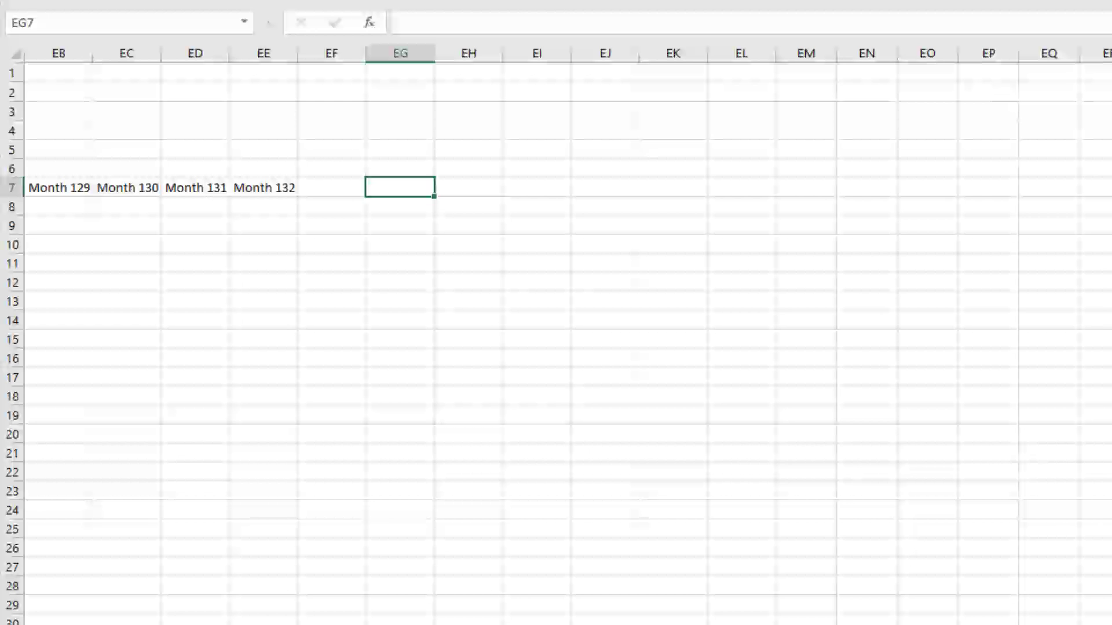
- Select columns from EG through the sheet's last column
key("Left")
key("Left")
key("Right")
key("Right")
key("ctrl+space")
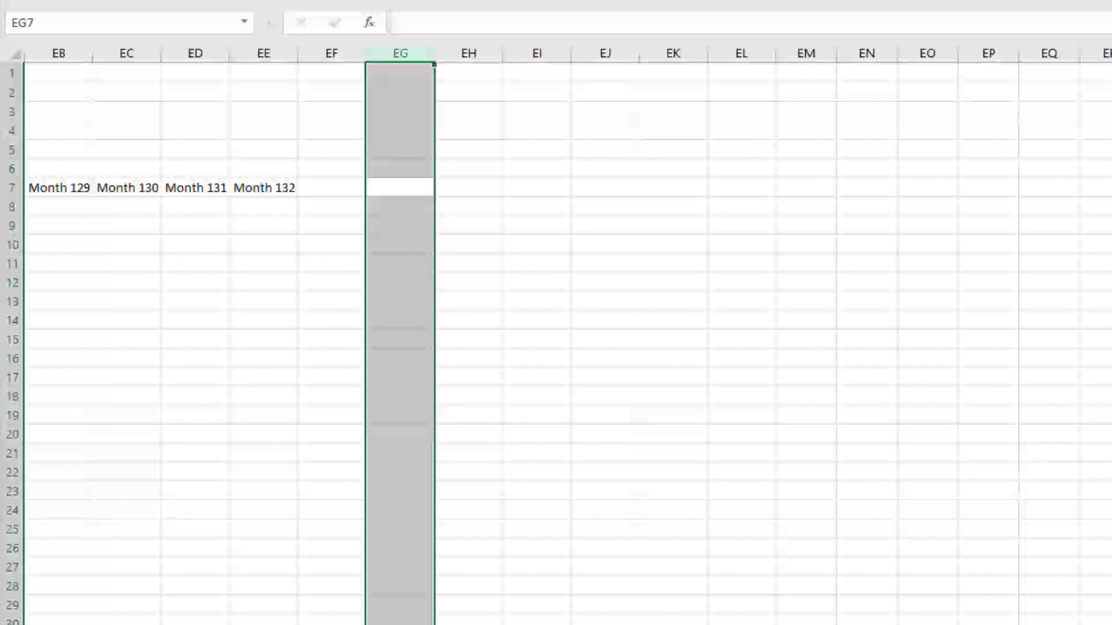
key("ctrl+shift+Right")
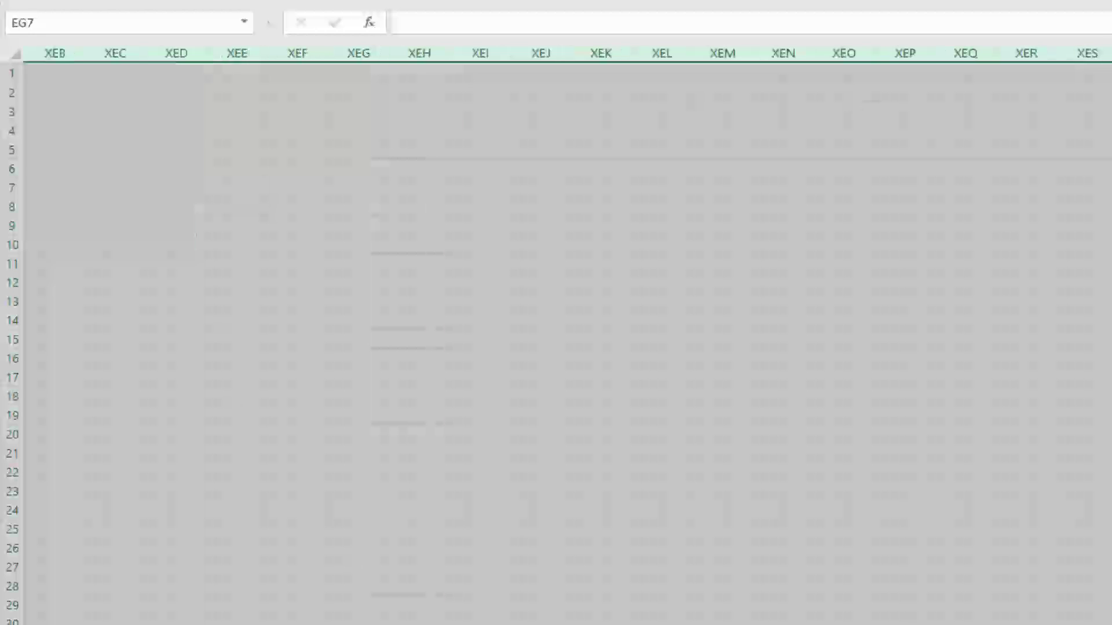
scroll(556, 342, "left", 20)
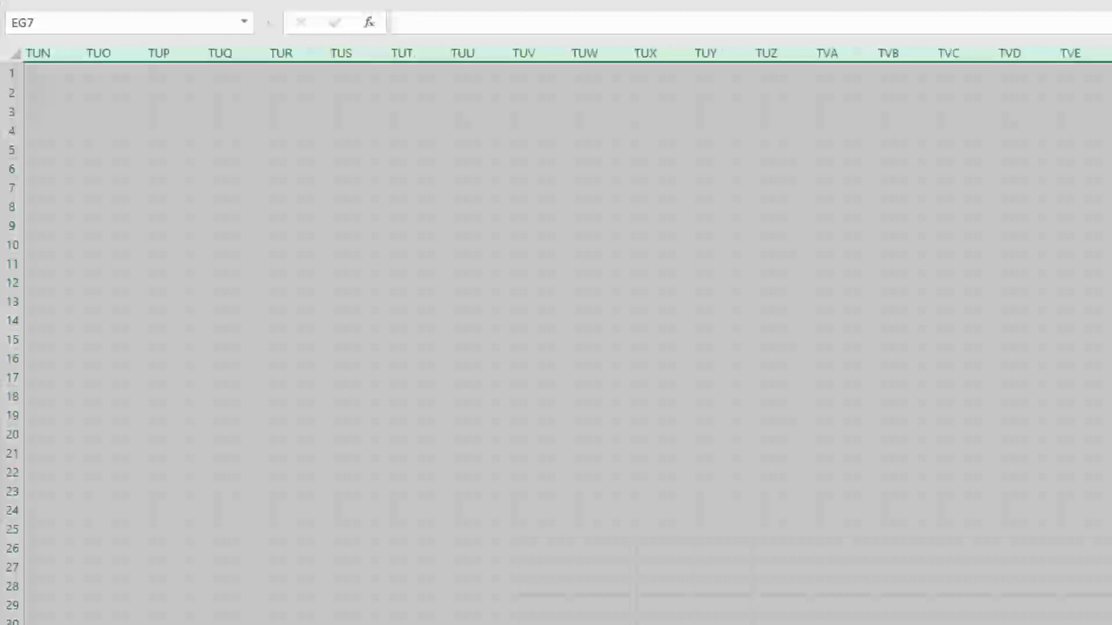
scroll(556, 342, "left", 20)
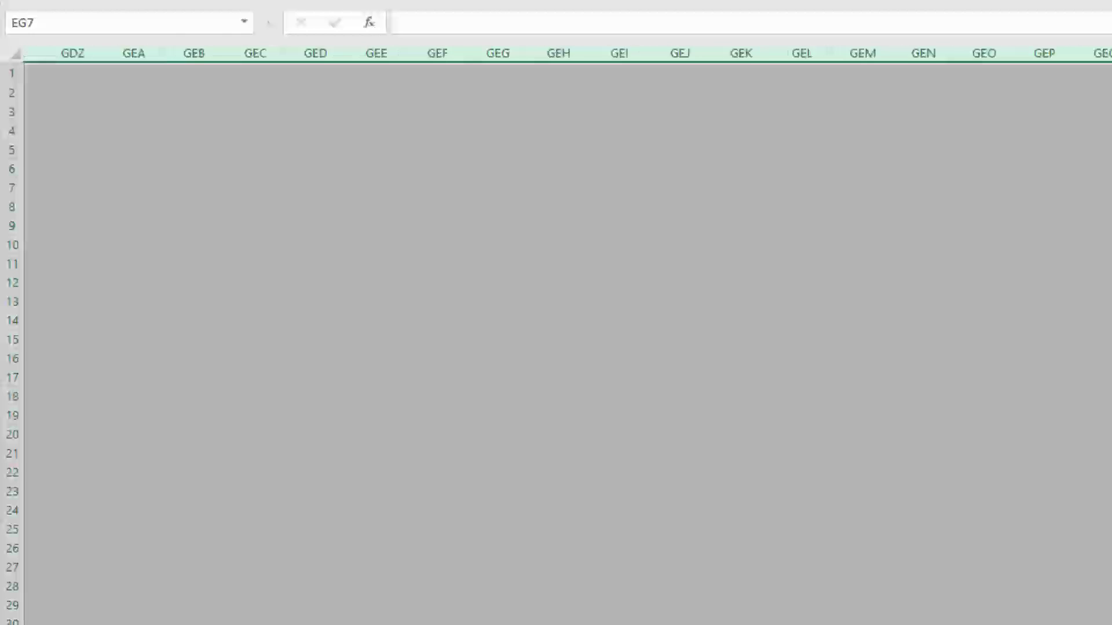
scroll(556, 341, "left", 20)
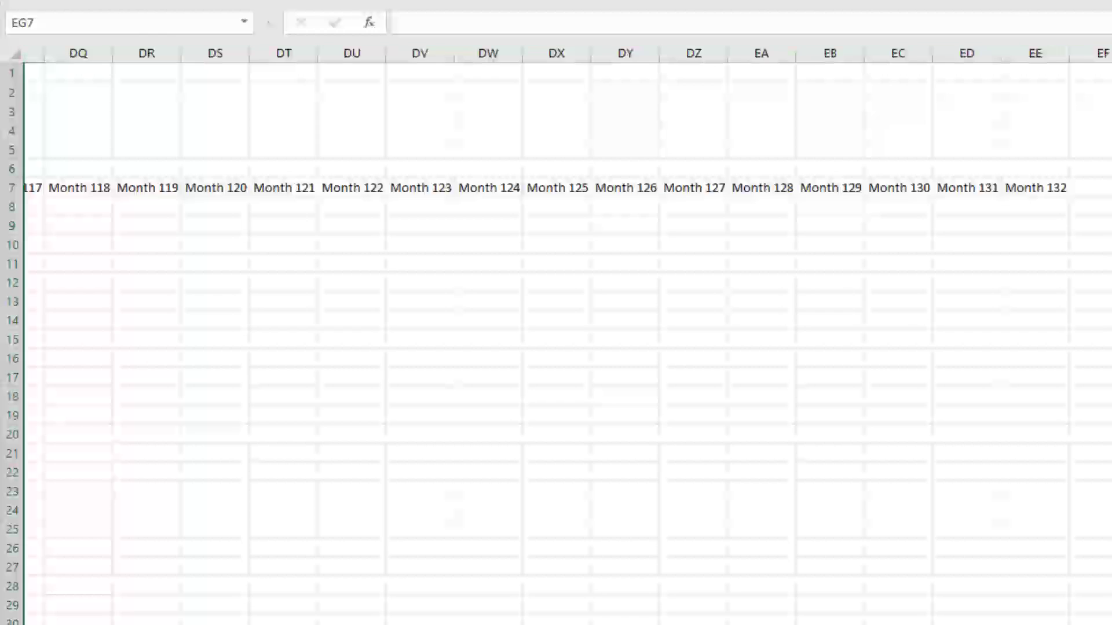
scroll(556, 341, "right", 20)
scroll(556, 341, "left", 20)
scroll(555, 341, "right", 1)
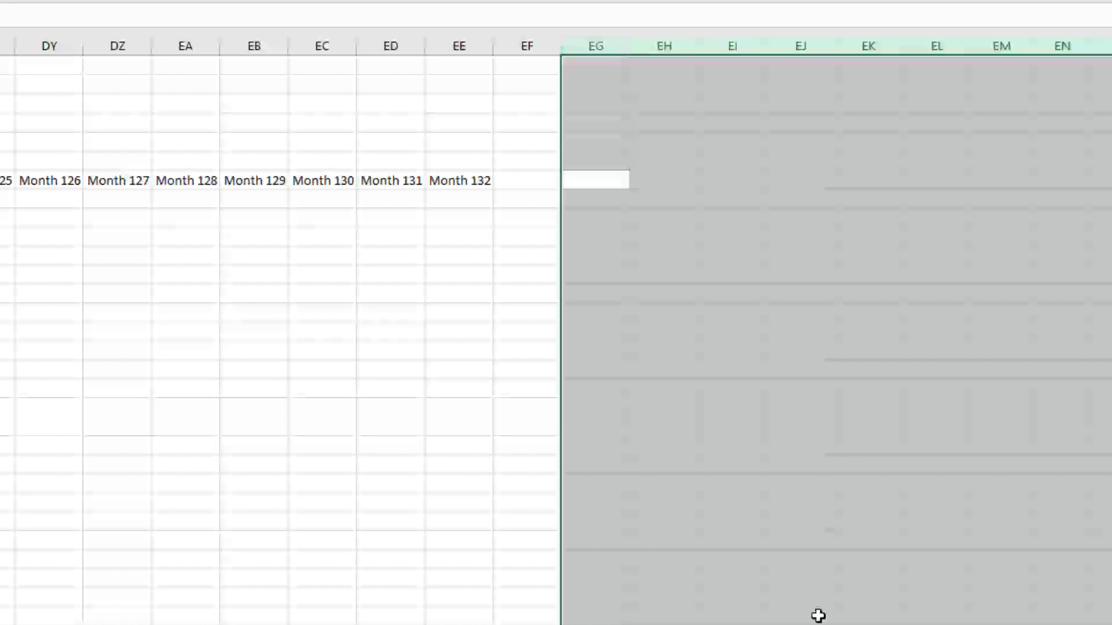
- Hide the selected columns beyond column EF using the header's Hide option
key("ctrl+0")
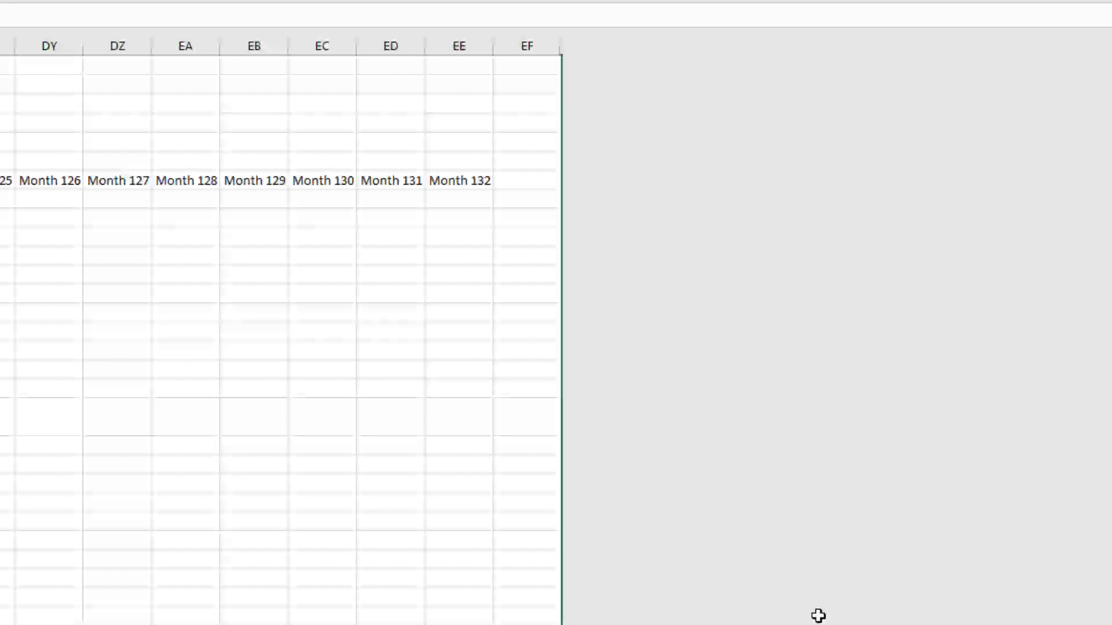
key("ctrl+z")
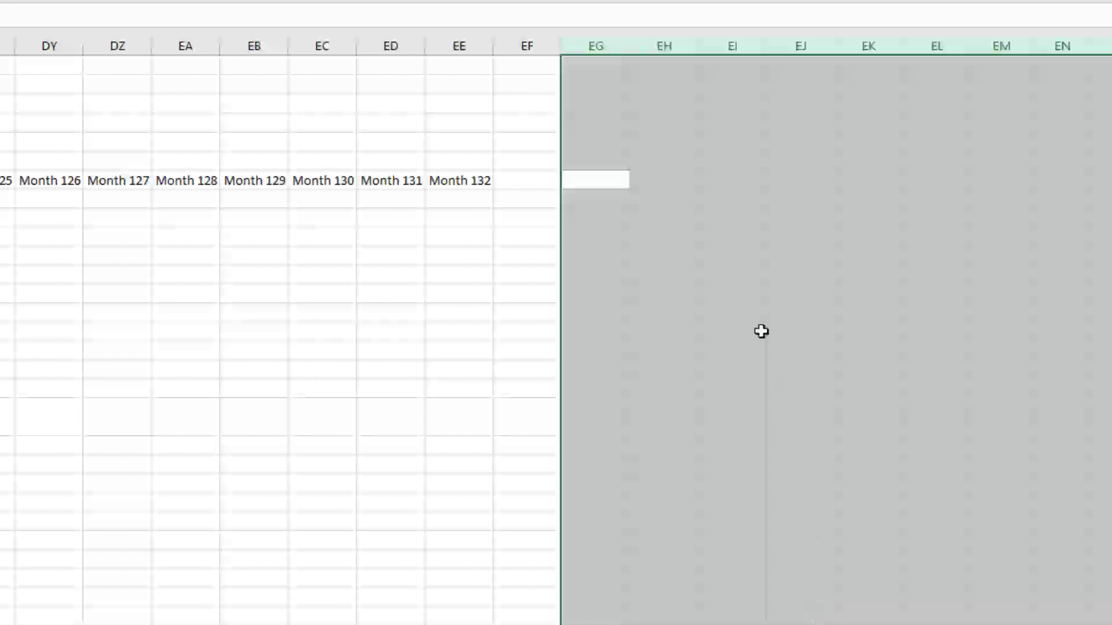
right_click(600, 47)
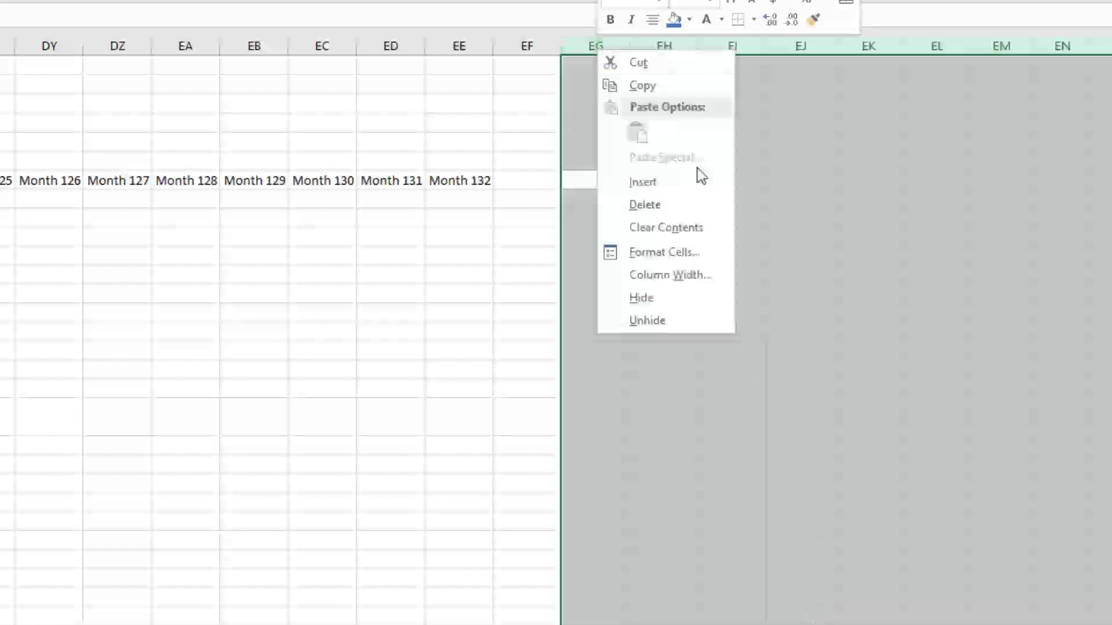
left_click(651, 298)
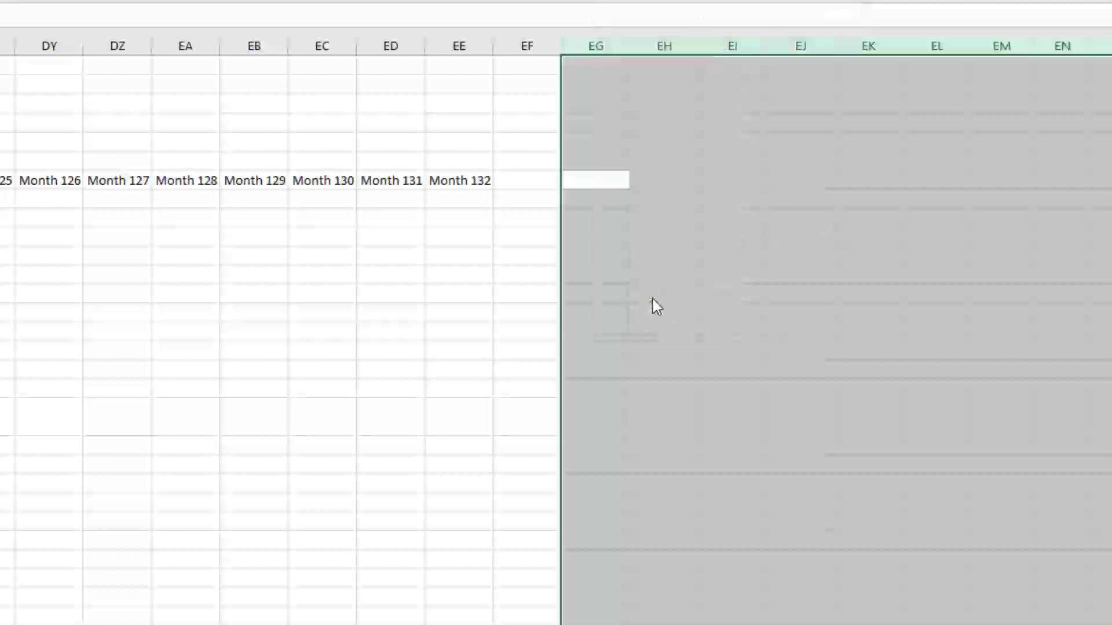
left_click(528, 189)
key("Up")
key("ctrl+Left")
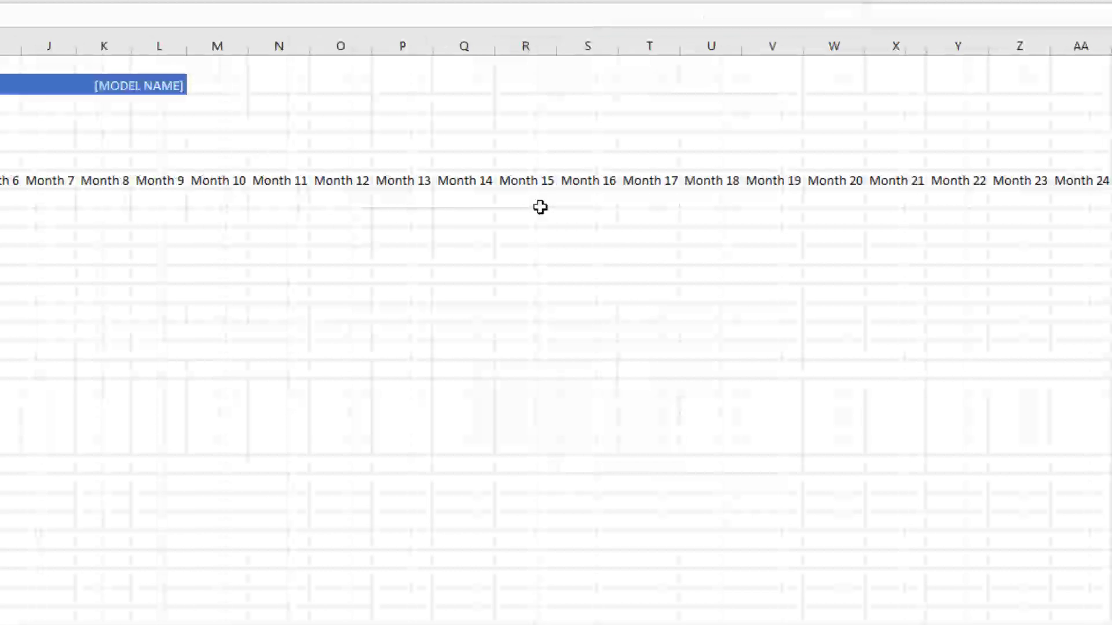
- Select columns from EF rightward and unhide the previously hidden columns
key("ctrl+Right")
key("ctrl+Left")
key("ctrl+Left")
key("ctrl+Right")
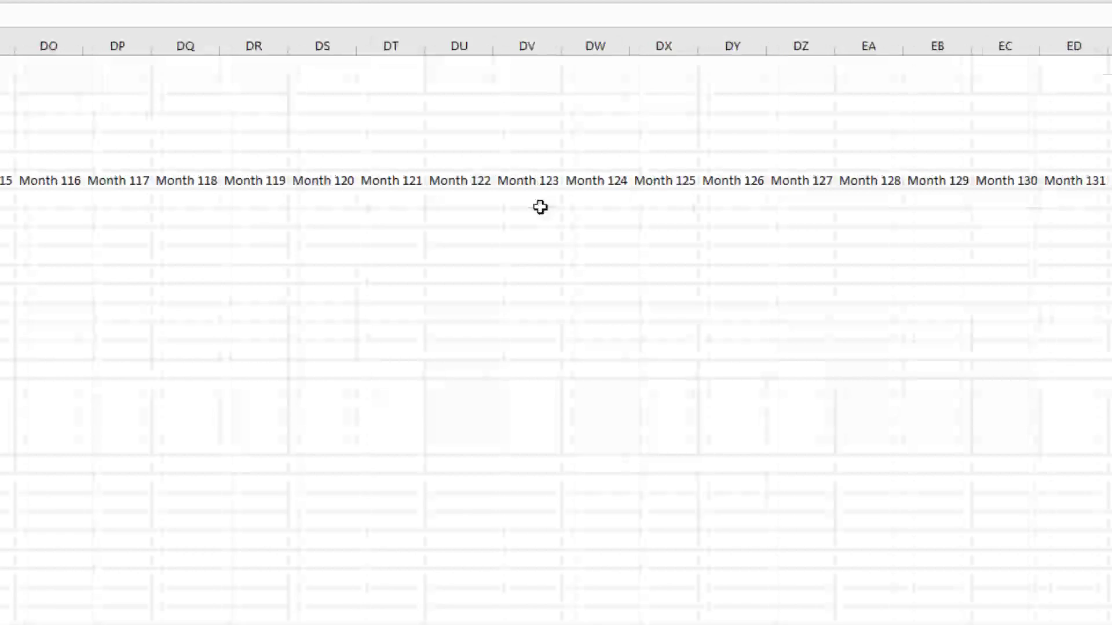
key("ctrl+Left")
key("ctrl+Right")
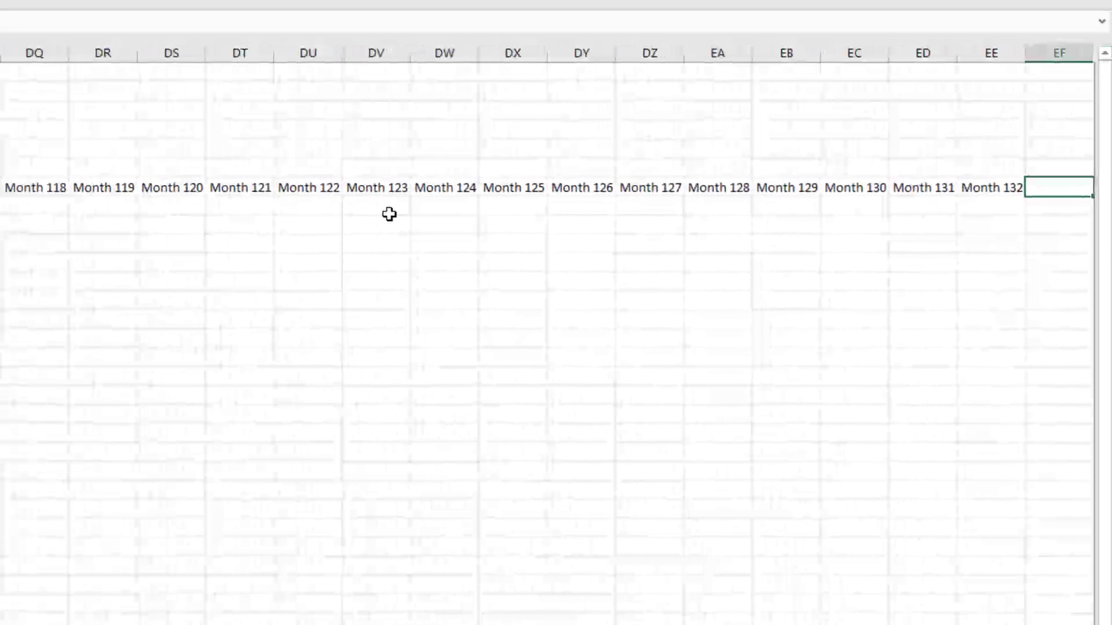
scroll(556, 312, "right", 5)
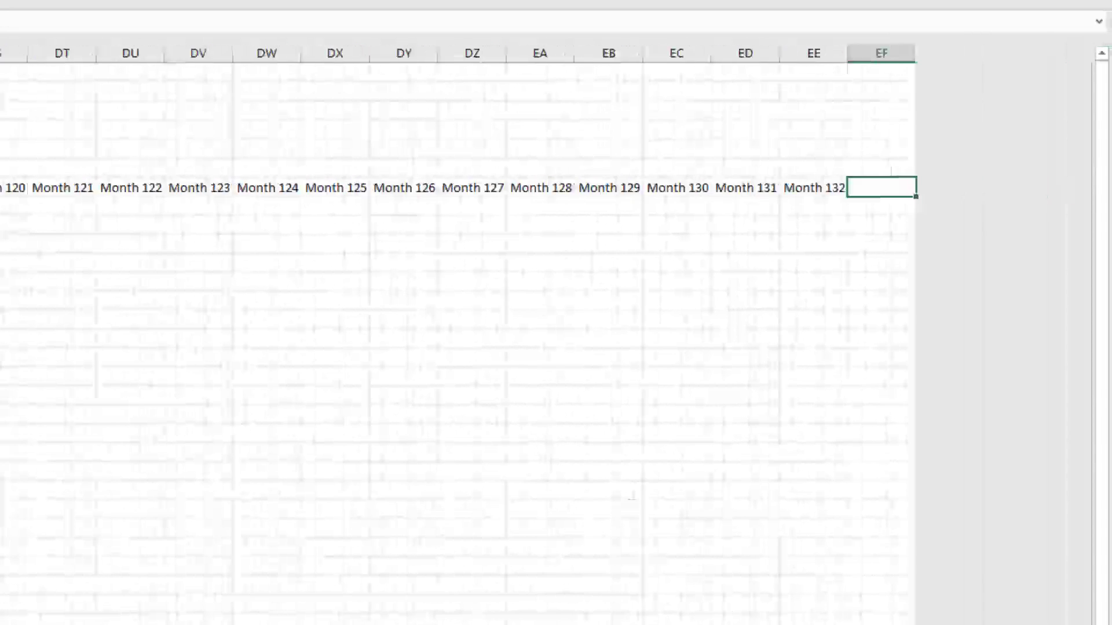
key("Up")
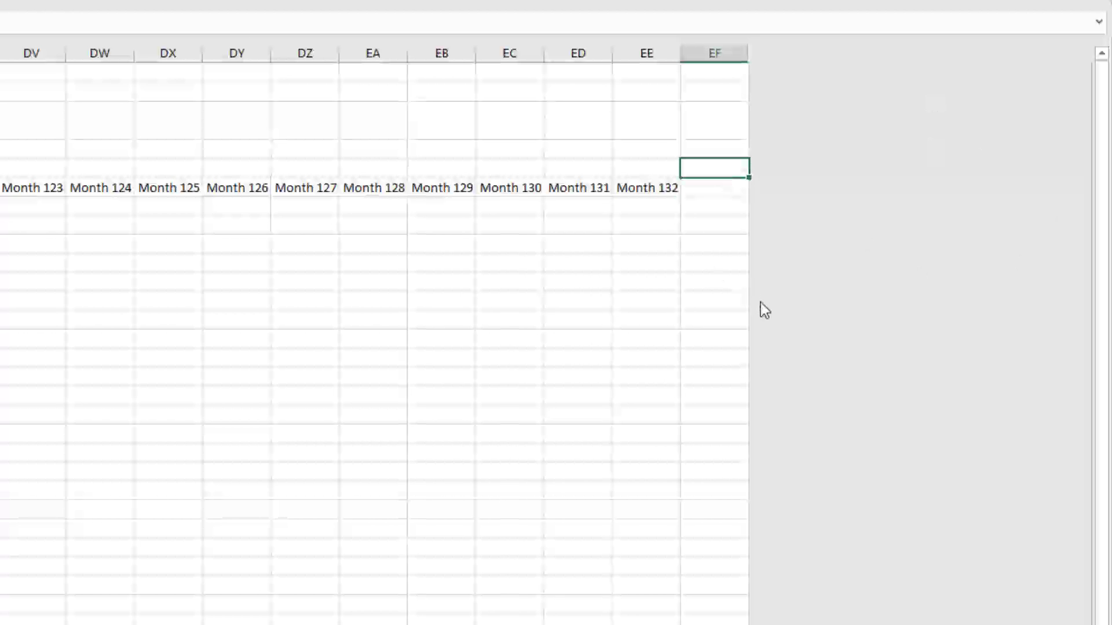
left_click(725, 54)
left_click_drag(725, 53, 832, 58)
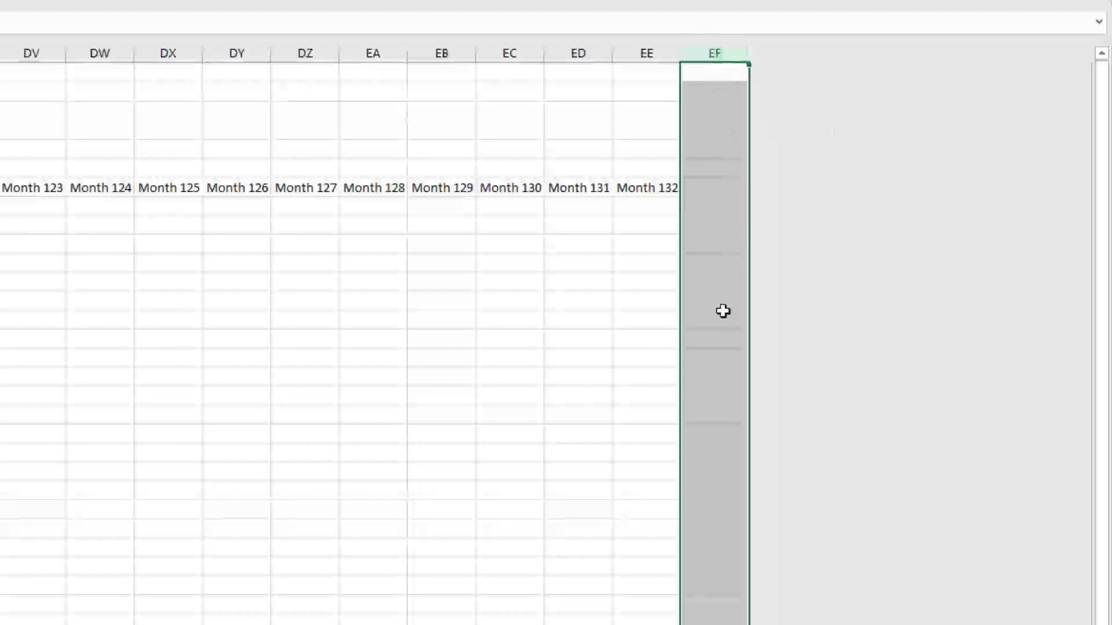
right_click(733, 60)
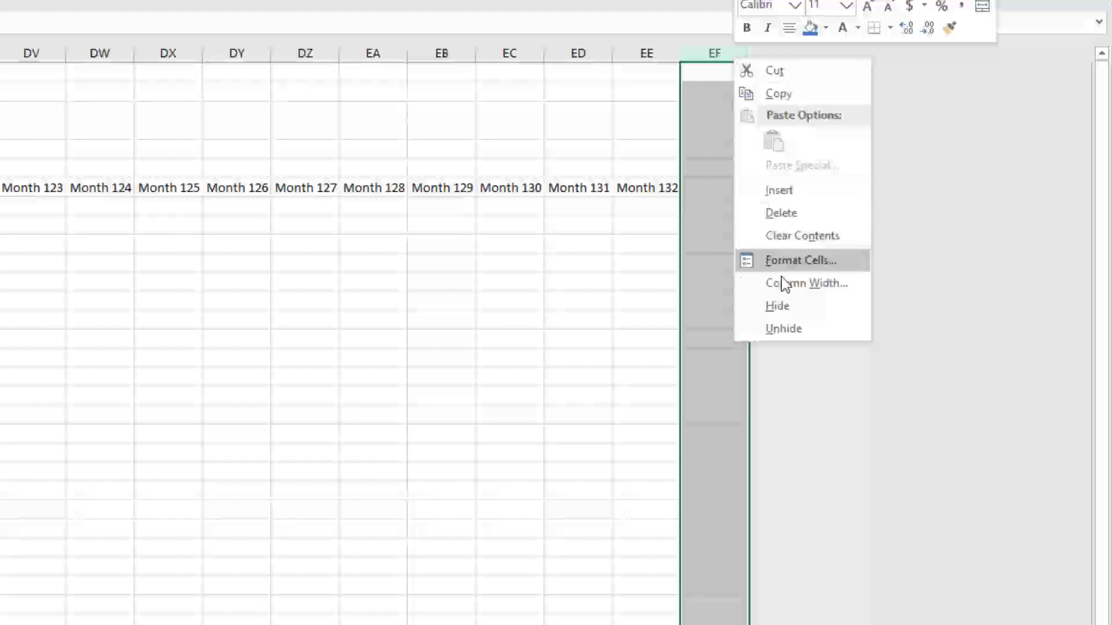
left_click(787, 324)
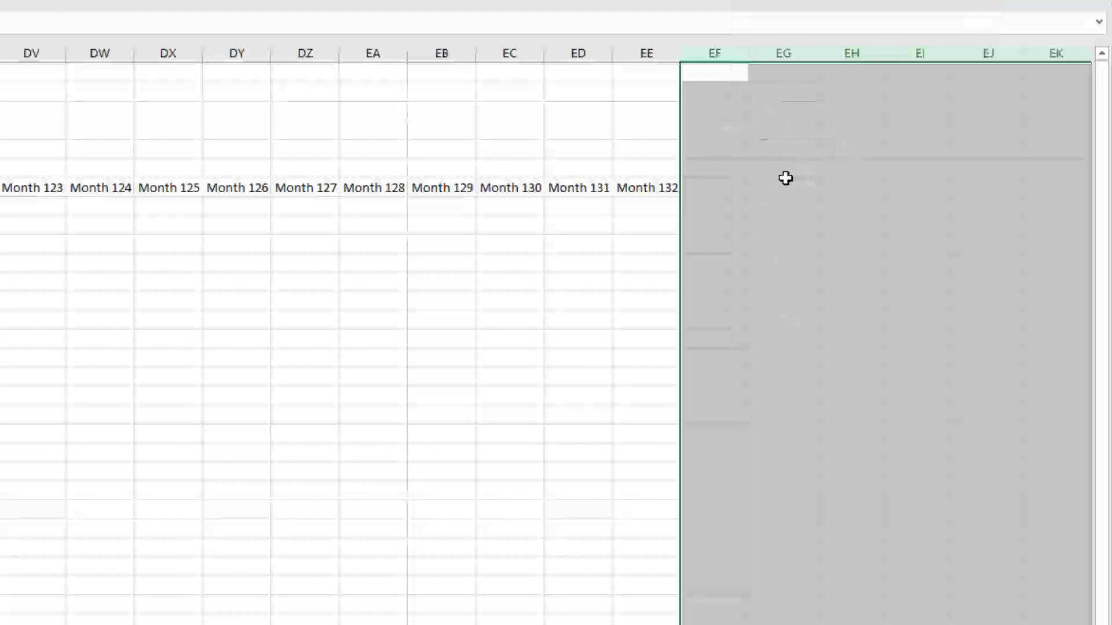
- Re-hide EG:EL and hide every column from EM to the sheet's end with Ctrl+0
key("ctrl+z")
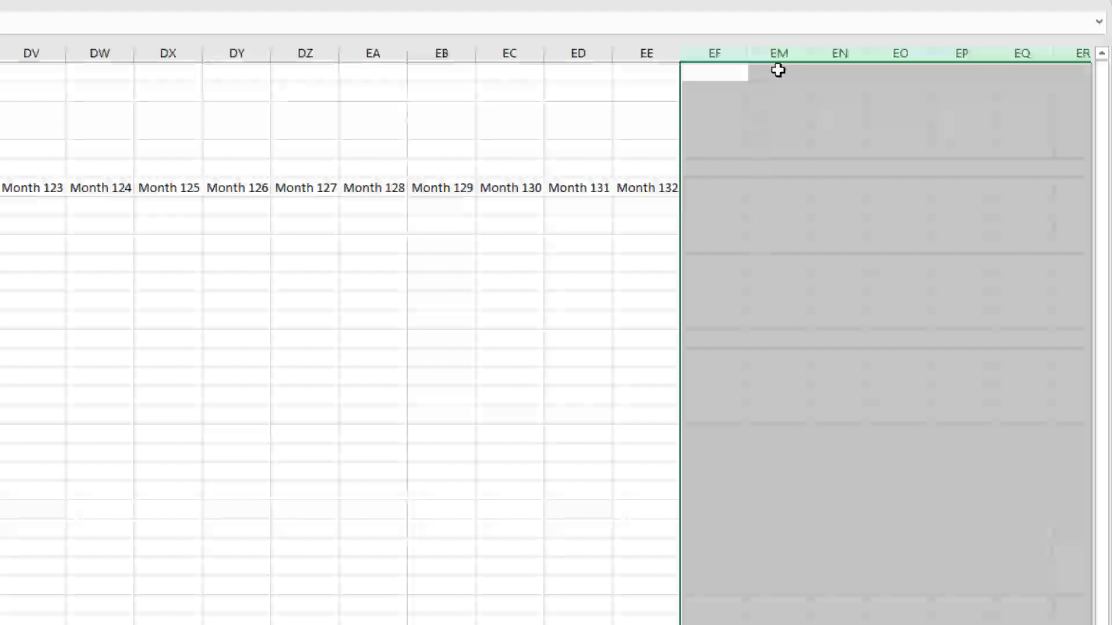
left_click(777, 51)
key("ctrl+shift+Right")
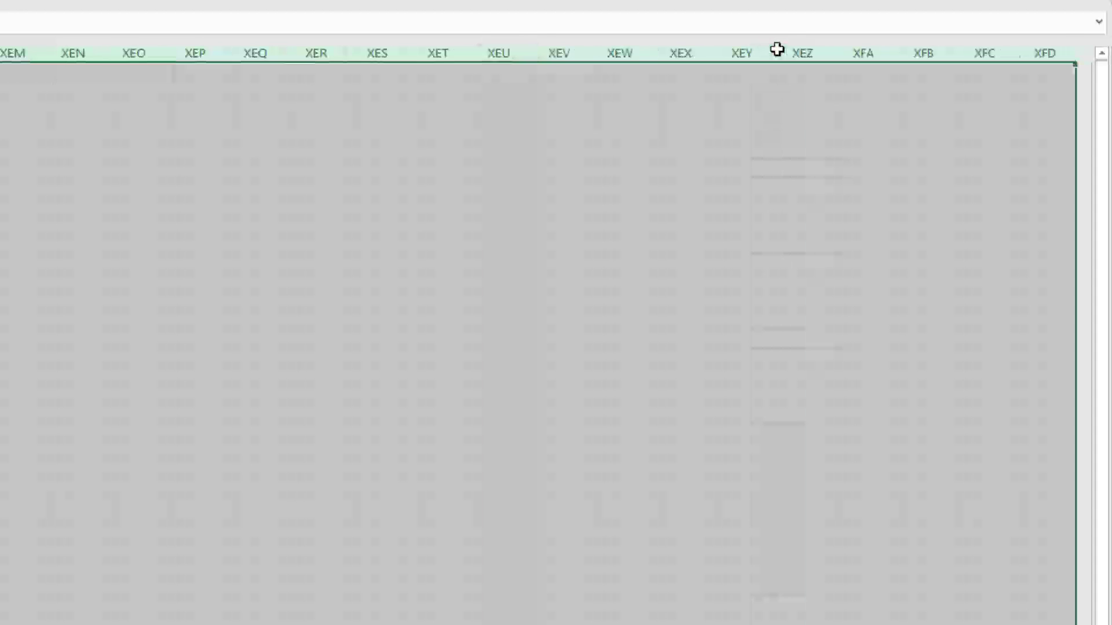
key("ctrl+0")
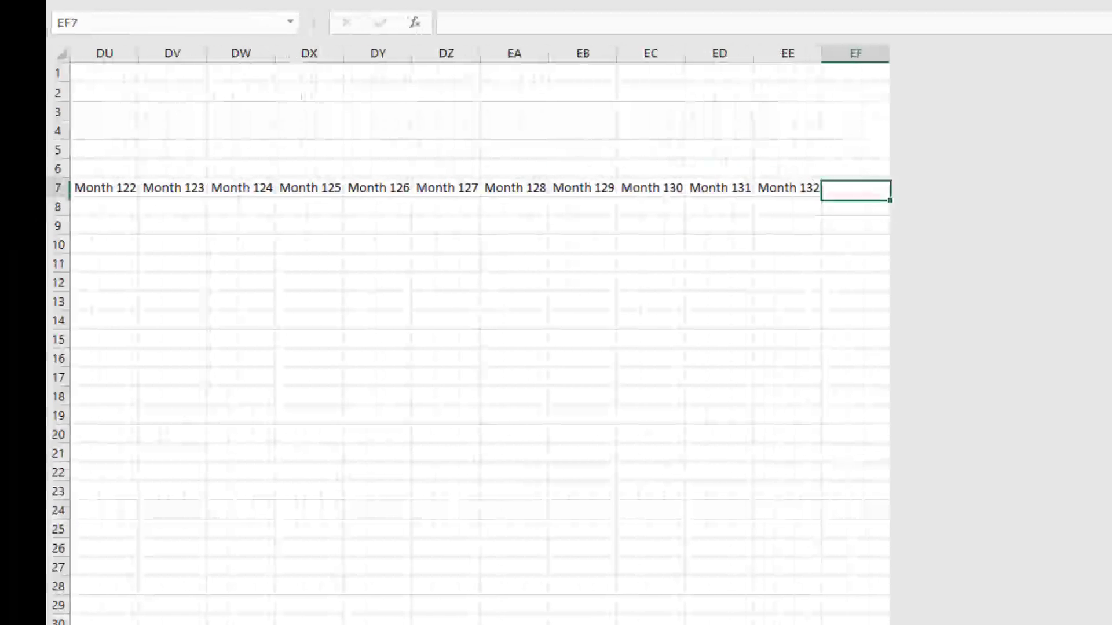
- AutoFit column D so the Analysis Start date displays as Jun-2021
key("Left")
key("Home")
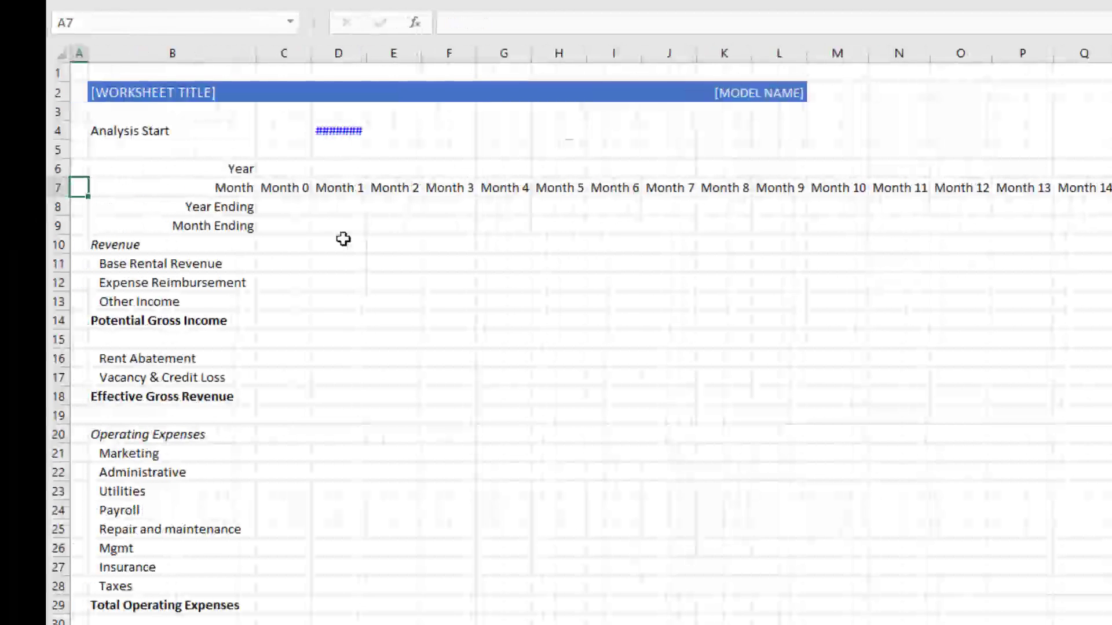
double_click(365, 53)
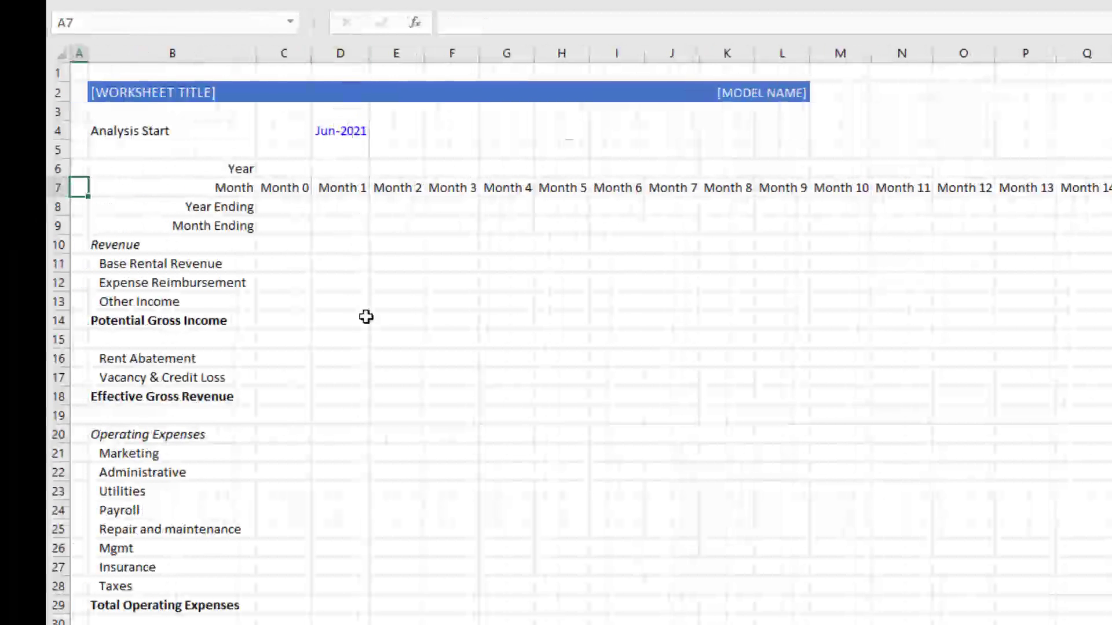
scroll(266, 281, "down", 3)
scroll(267, 280, "down", 10)
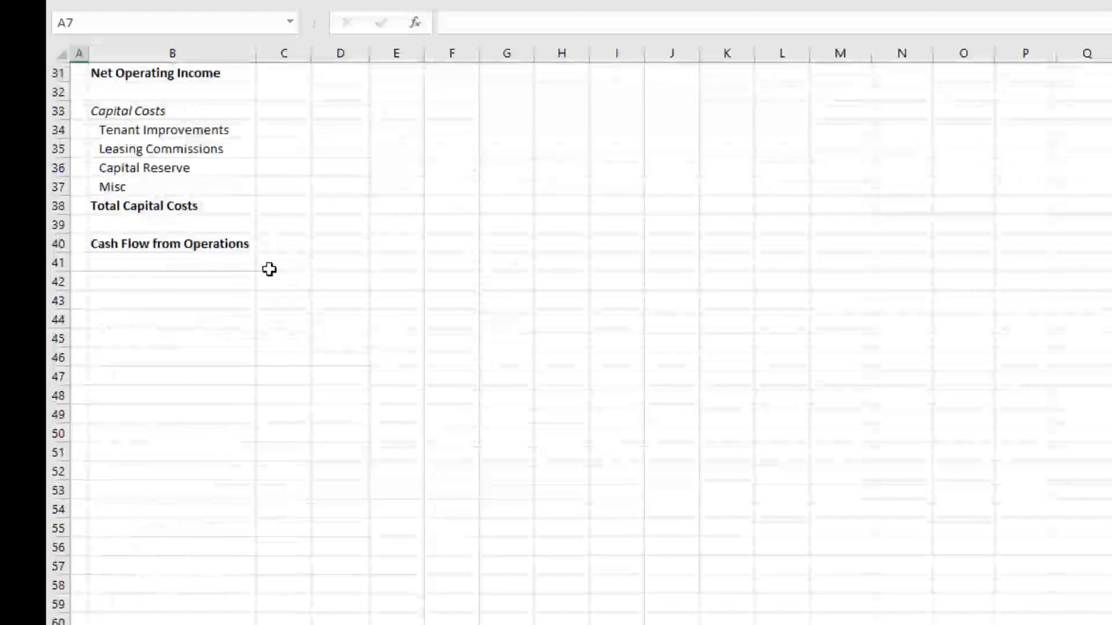
scroll(106, 260, "up", 3)
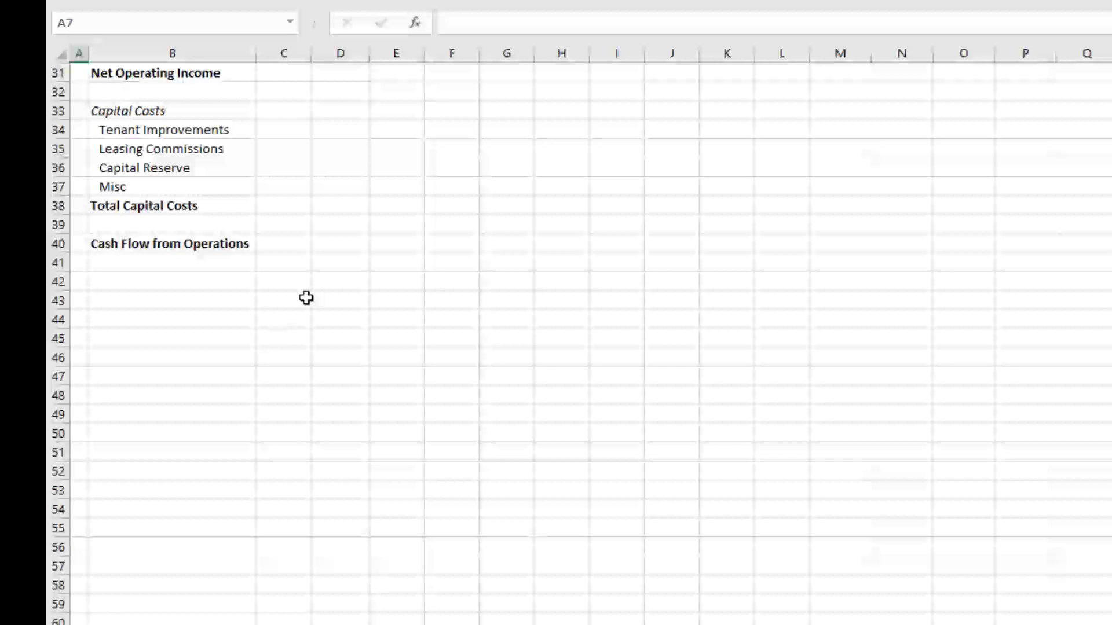
- Select row 51, the first row below the Cash Flow from Operations block
scroll(212, 321, "up", 2)
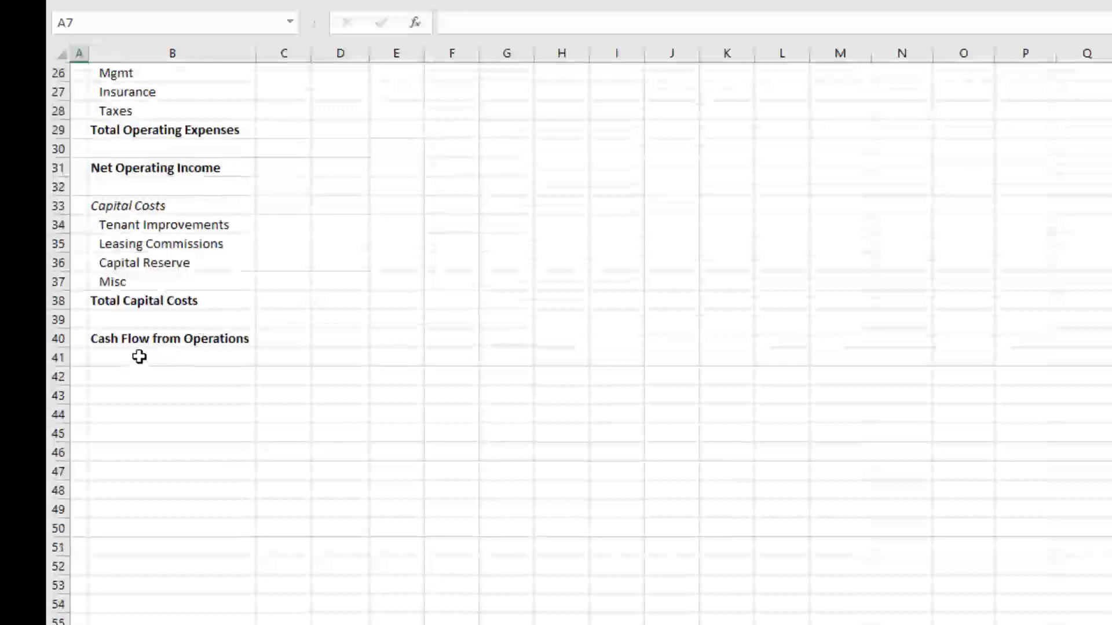
left_click_drag(139, 356, 129, 433)
left_click(165, 374)
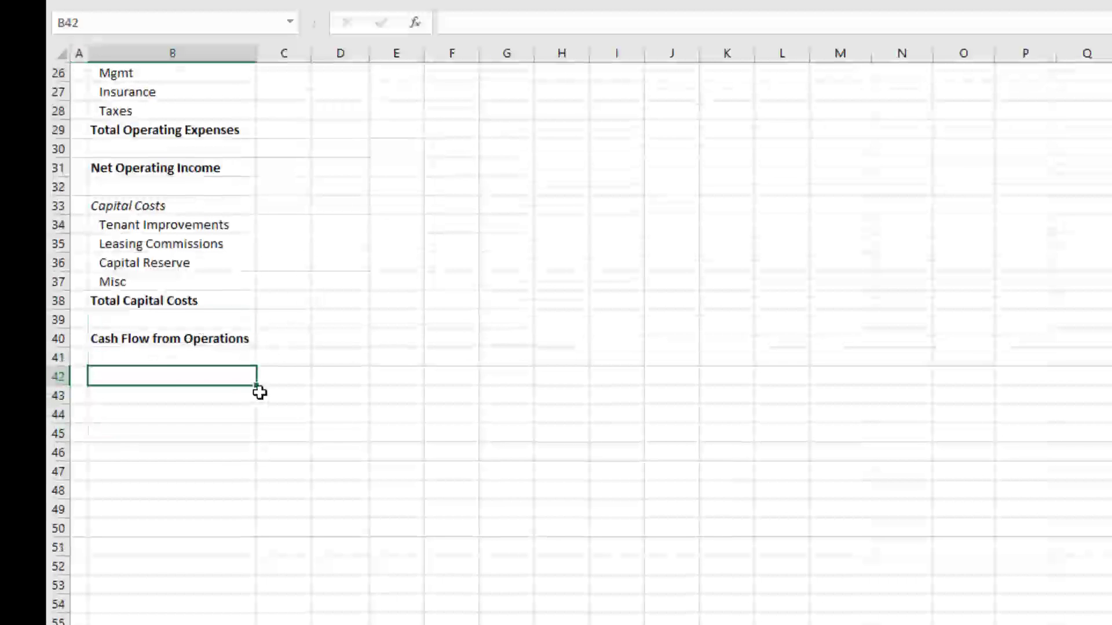
scroll(191, 376, "up", 2)
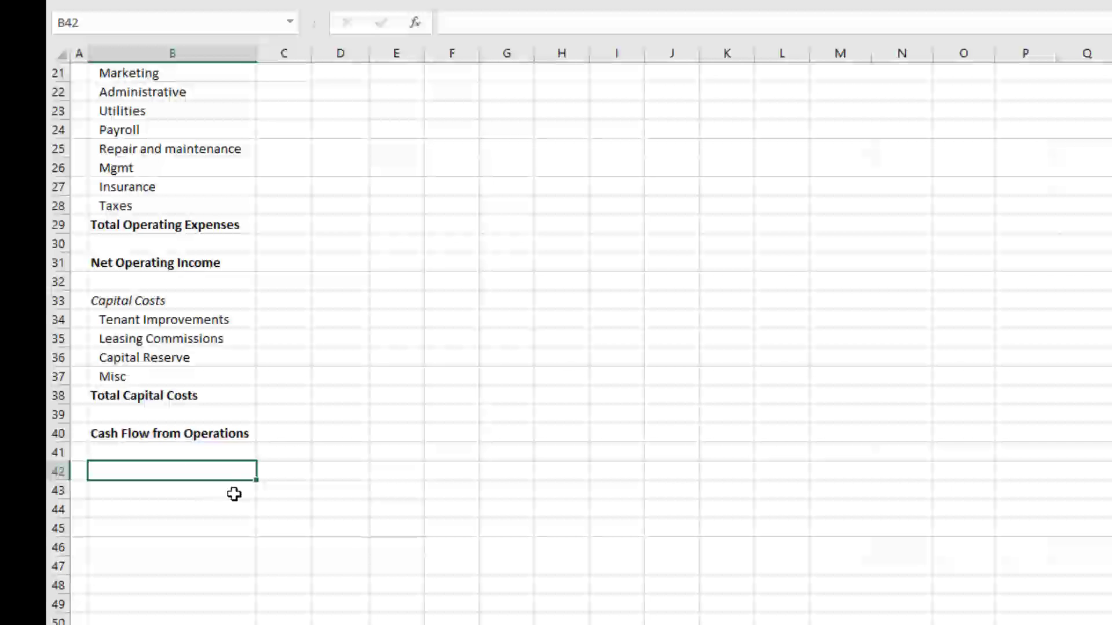
scroll(245, 436, "down", 3)
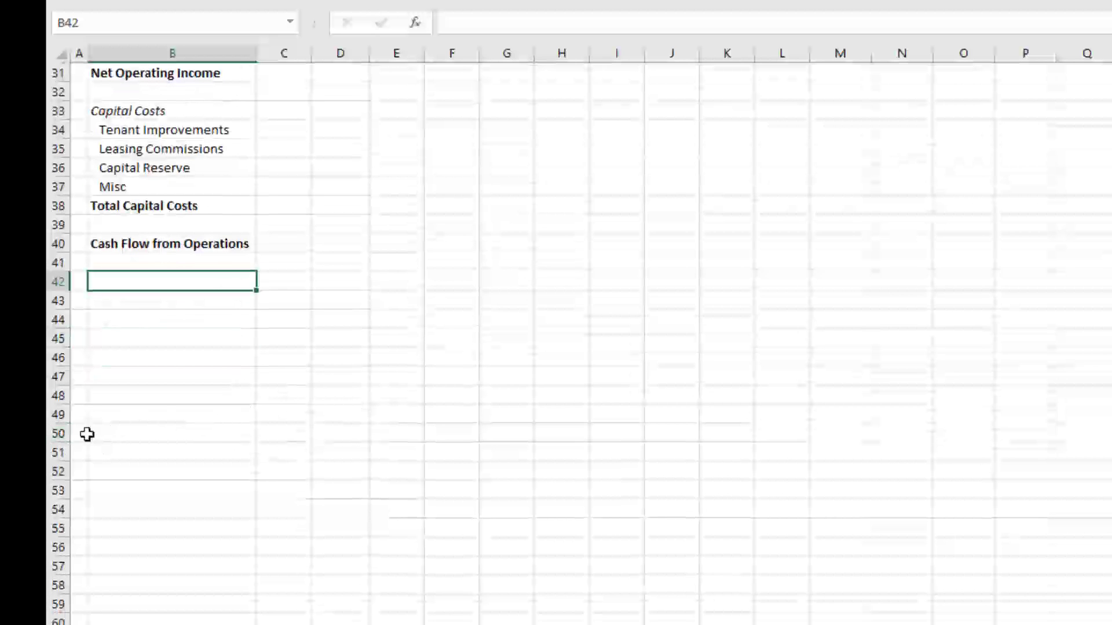
left_click(55, 454)
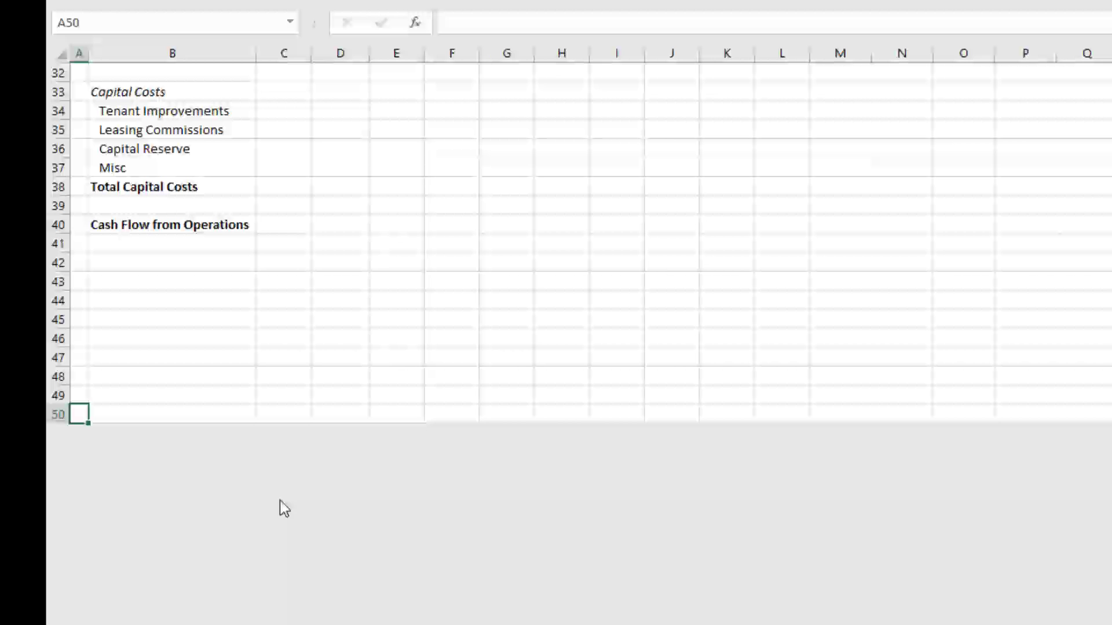
scroll(280, 500, "up", 10)
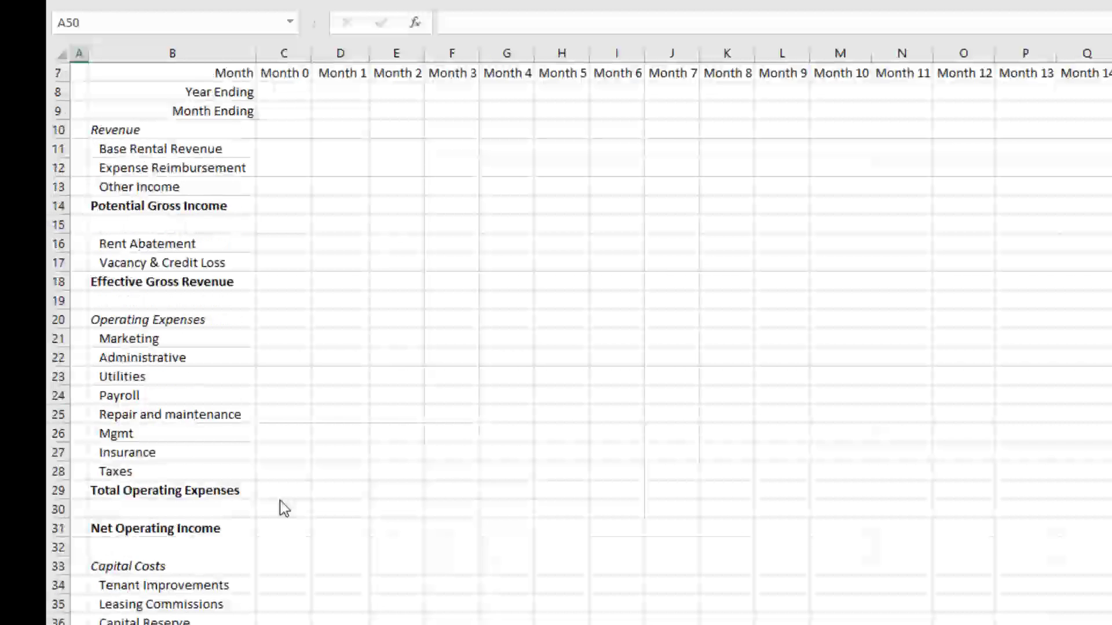
scroll(282, 500, "down", 8)
left_click(213, 509)
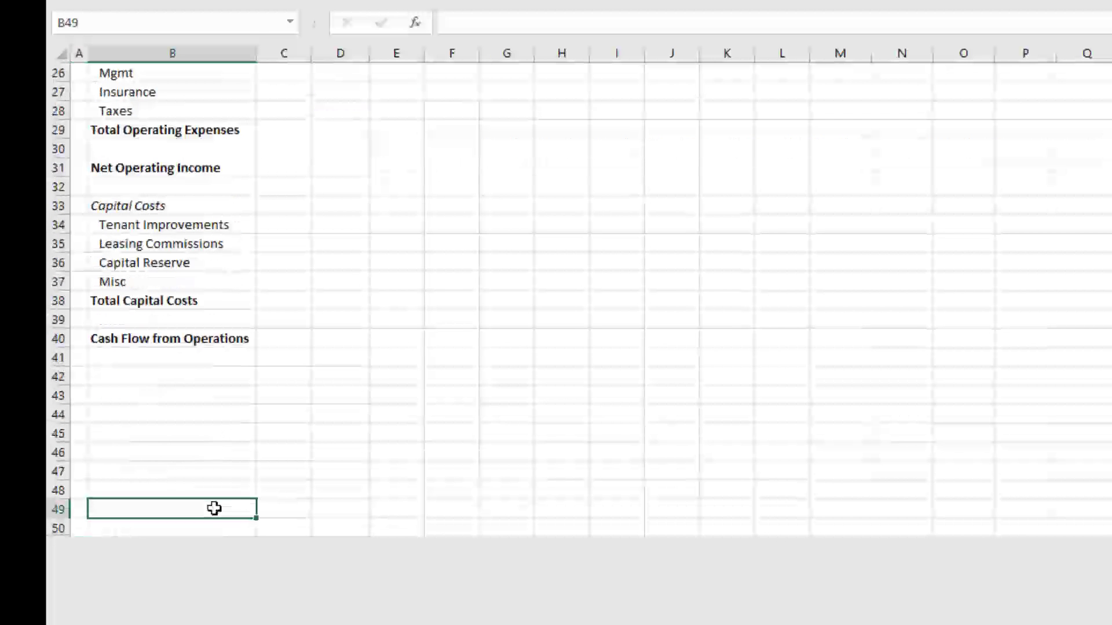
key("ctrl+Right")
key("ctrl+Up")
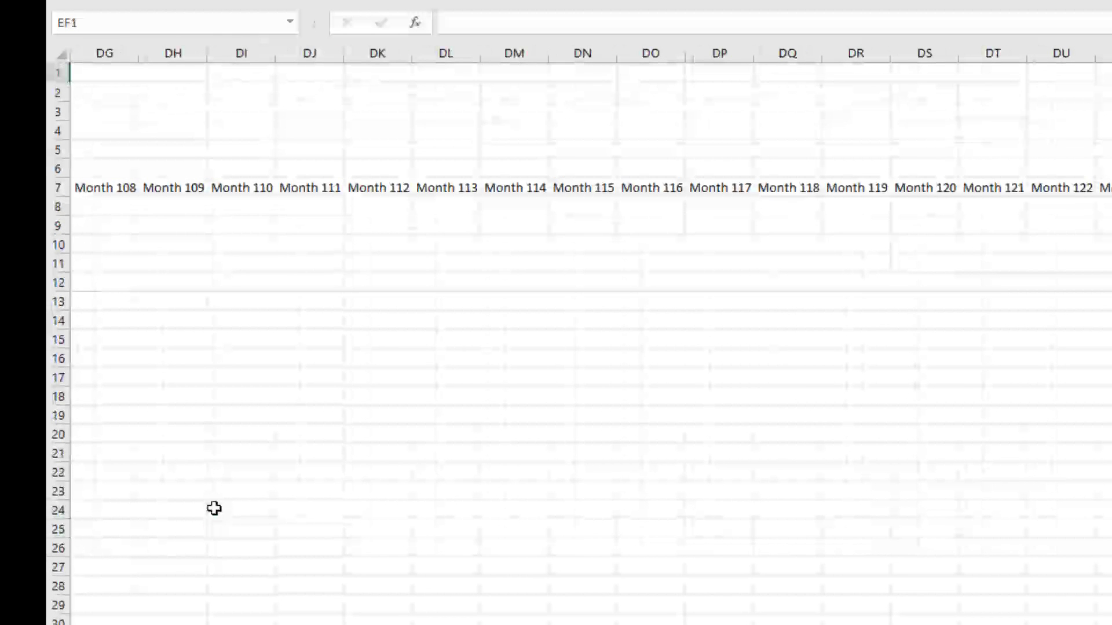
key("ctrl+Left")
key("ctrl+Right")
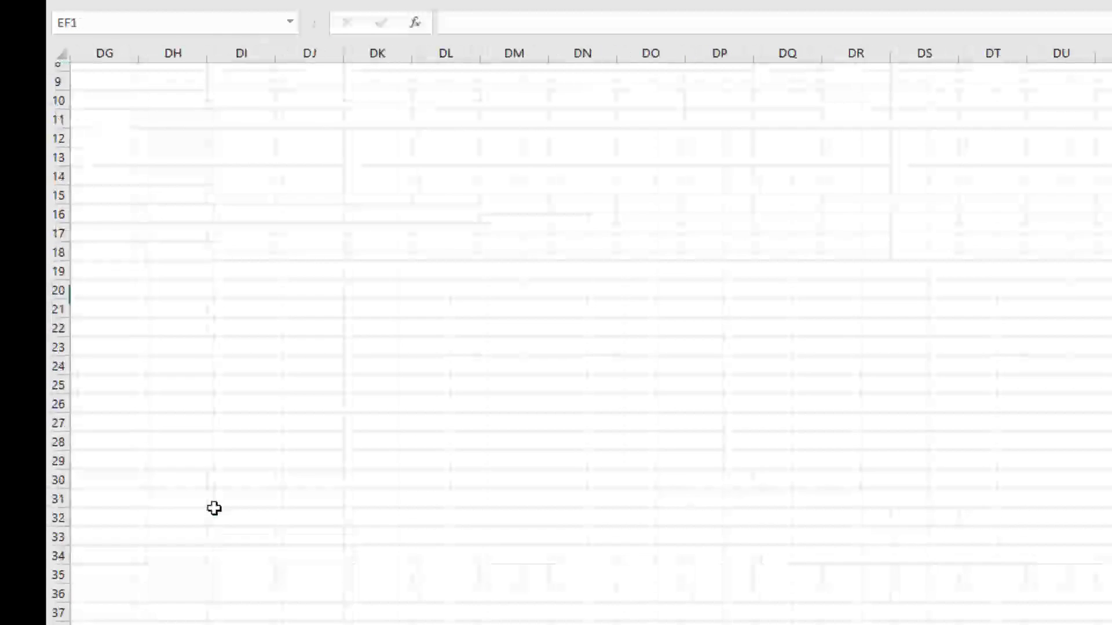
key("ctrl+Left")
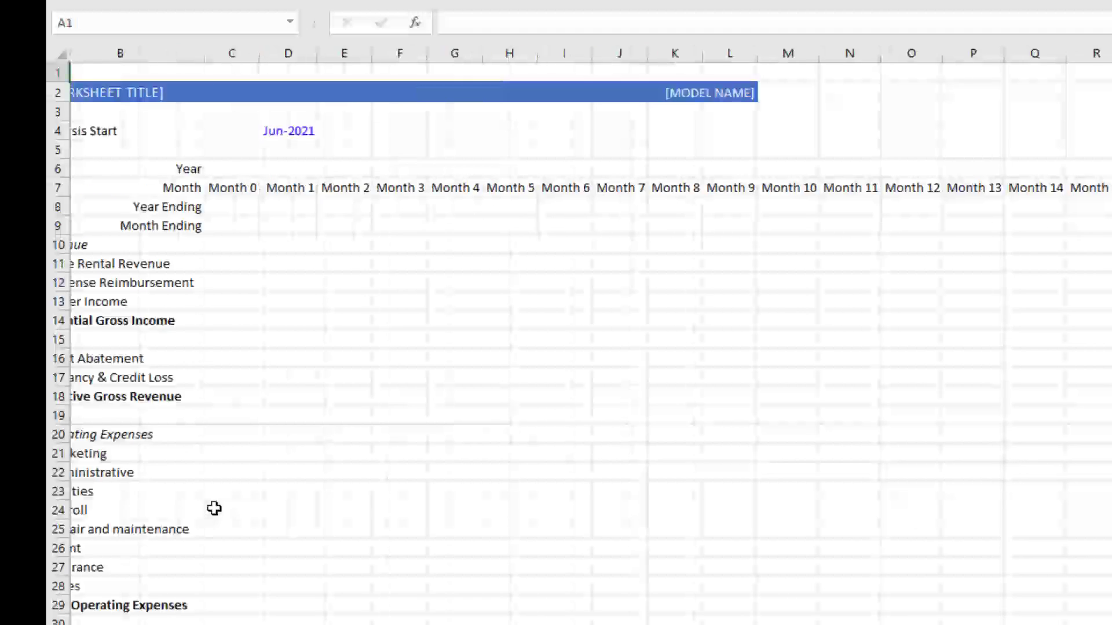
key("Down")
key("Right")
key("Down")
key("Down")
key("Down")
key("Down")
key("Down")
key("Down")
key("Down")
key("Right")
key("Up")
key("Up")
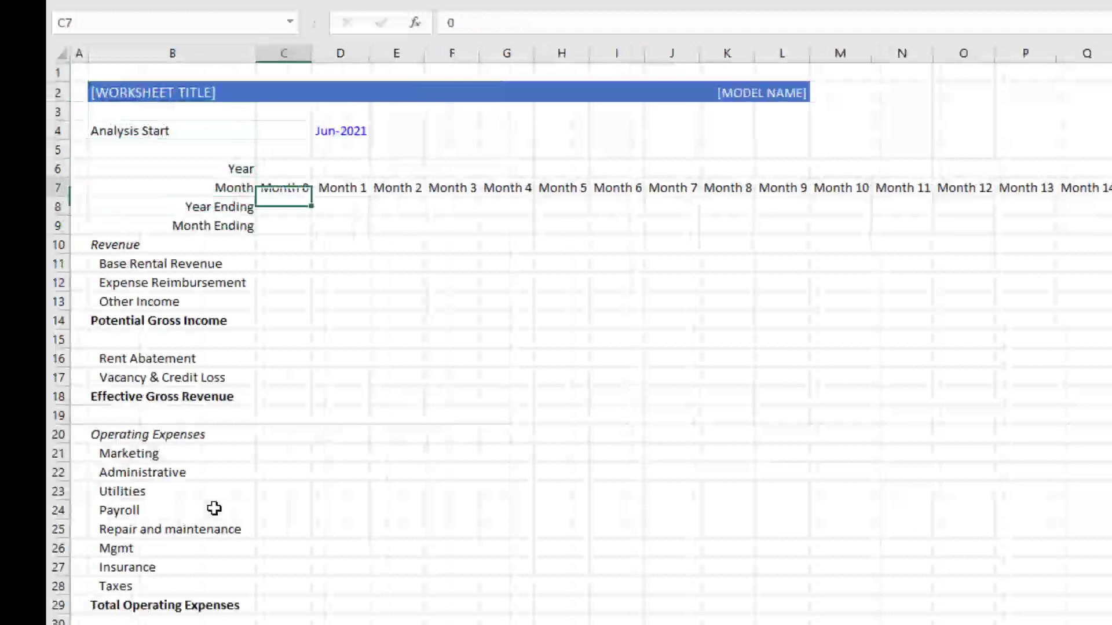
key("ctrl+Right")
key("ctrl+Left")
key("Left")
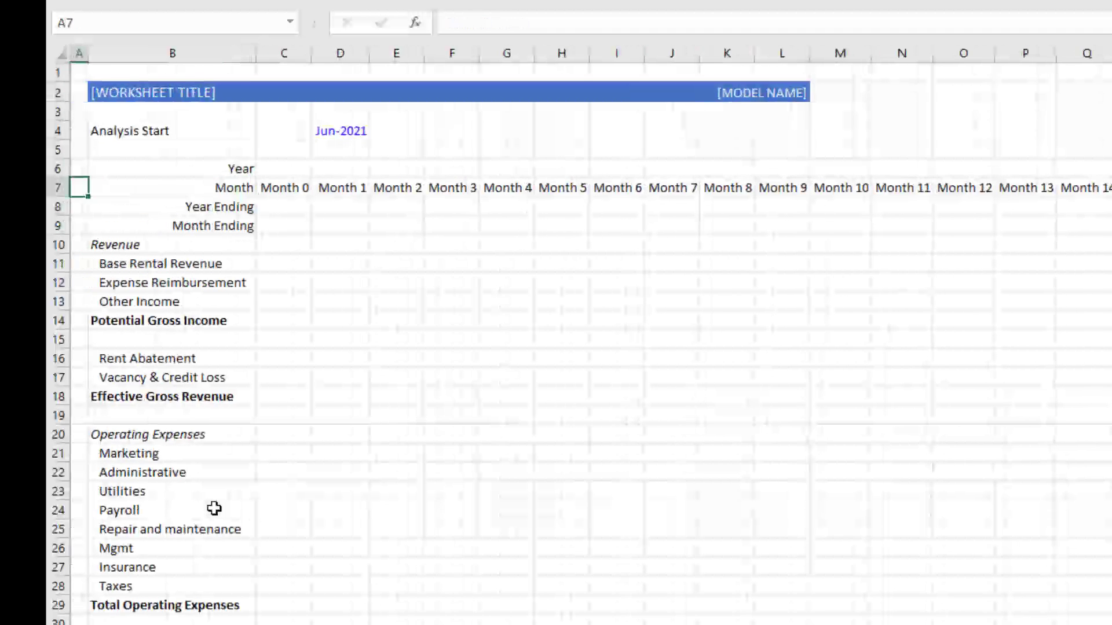
key("Right")
key("Right")
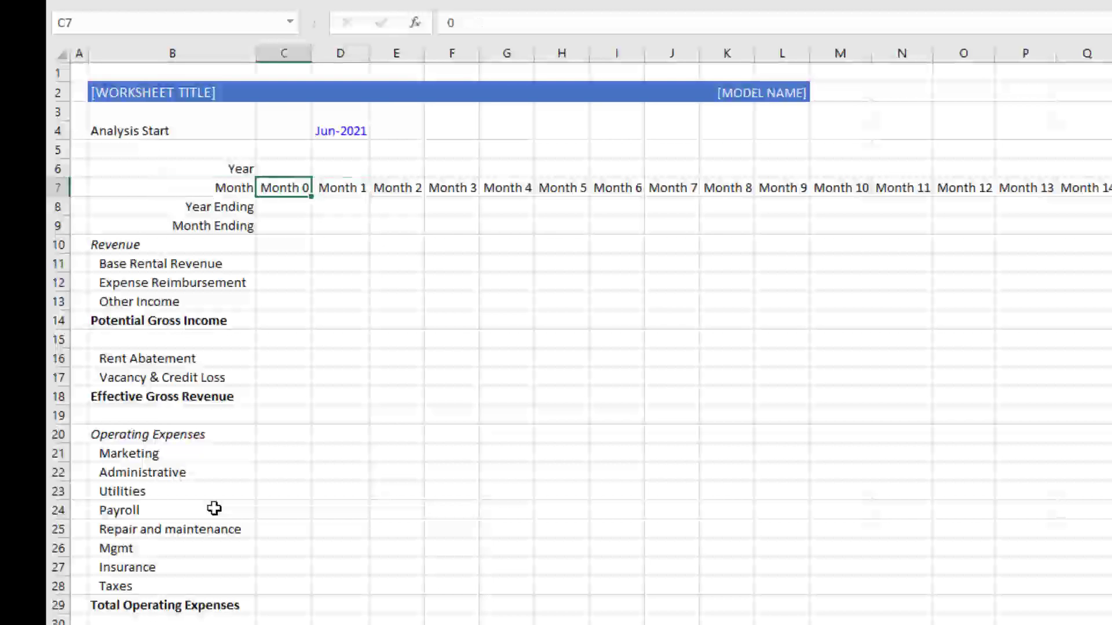
key("Up")
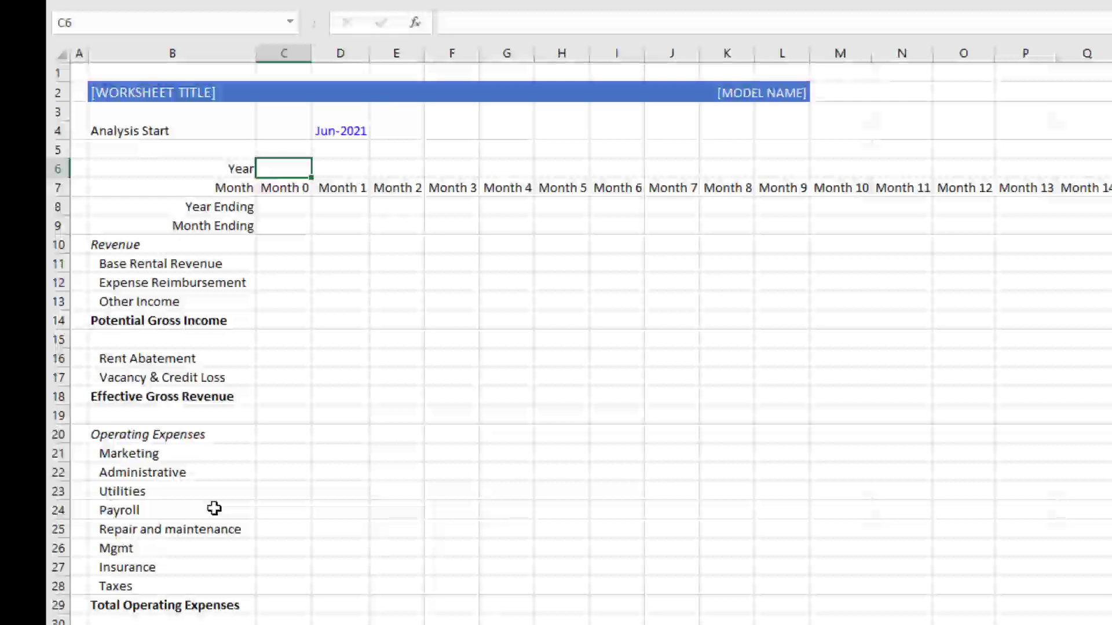
key("Right")
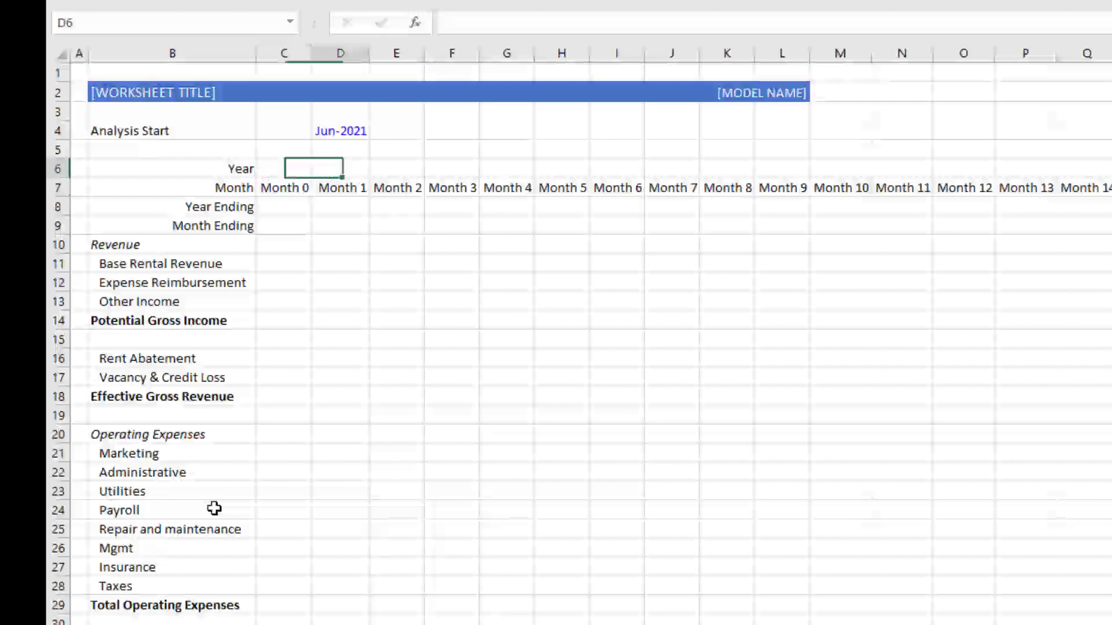
key("Left")
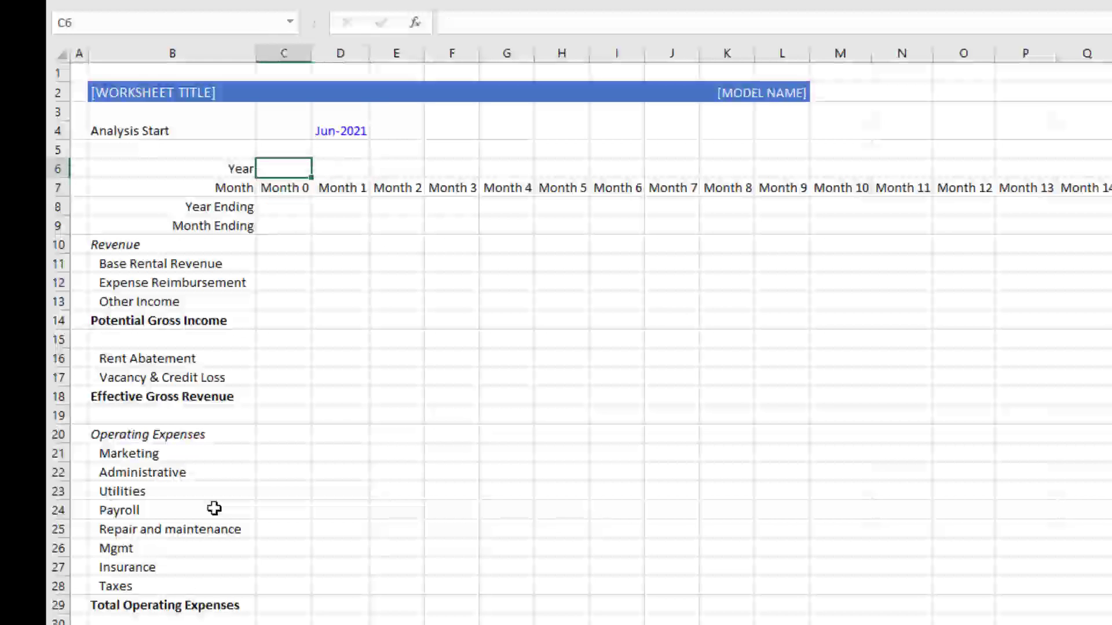
- Enter =ROUNDUP(C7/12,0) in C6 to derive the year from C7's month number
type("=roundu")
key("Tab")
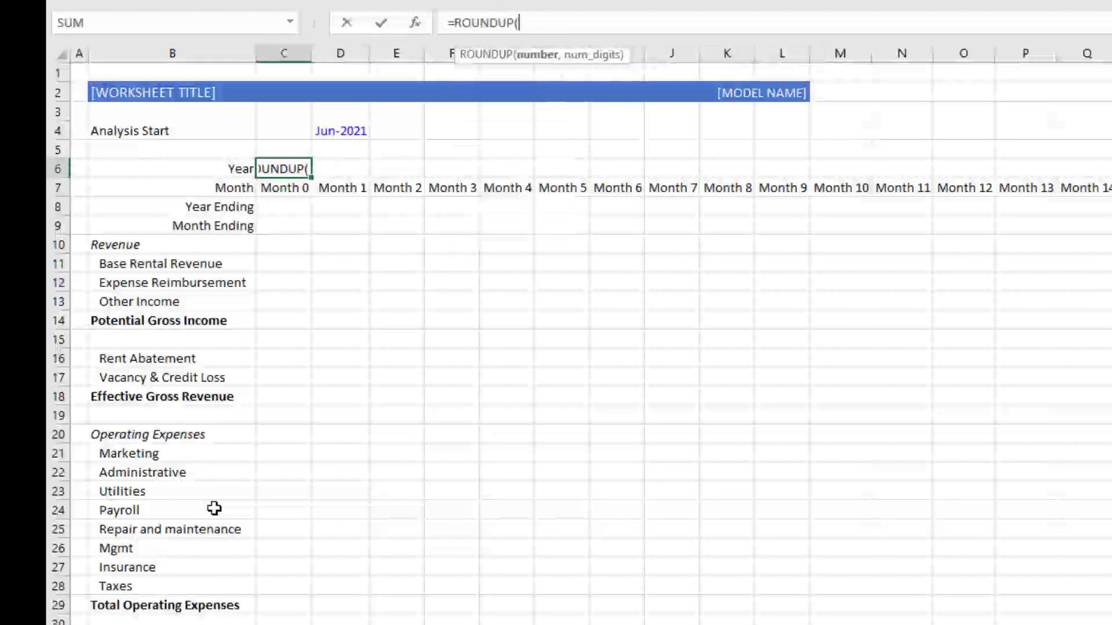
key("Down")
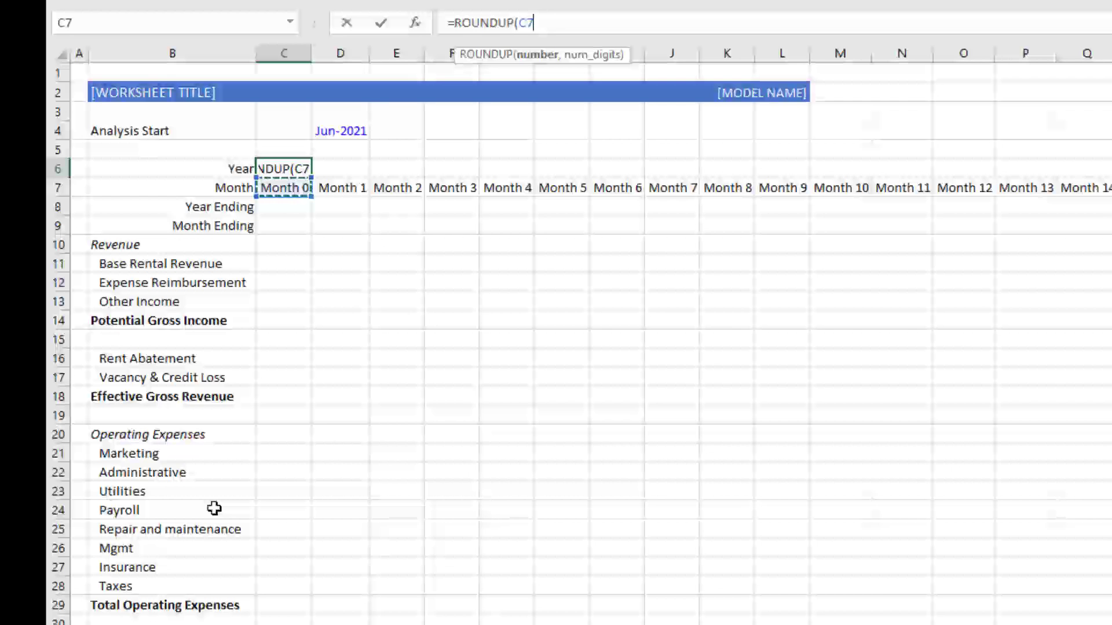
type("/12")
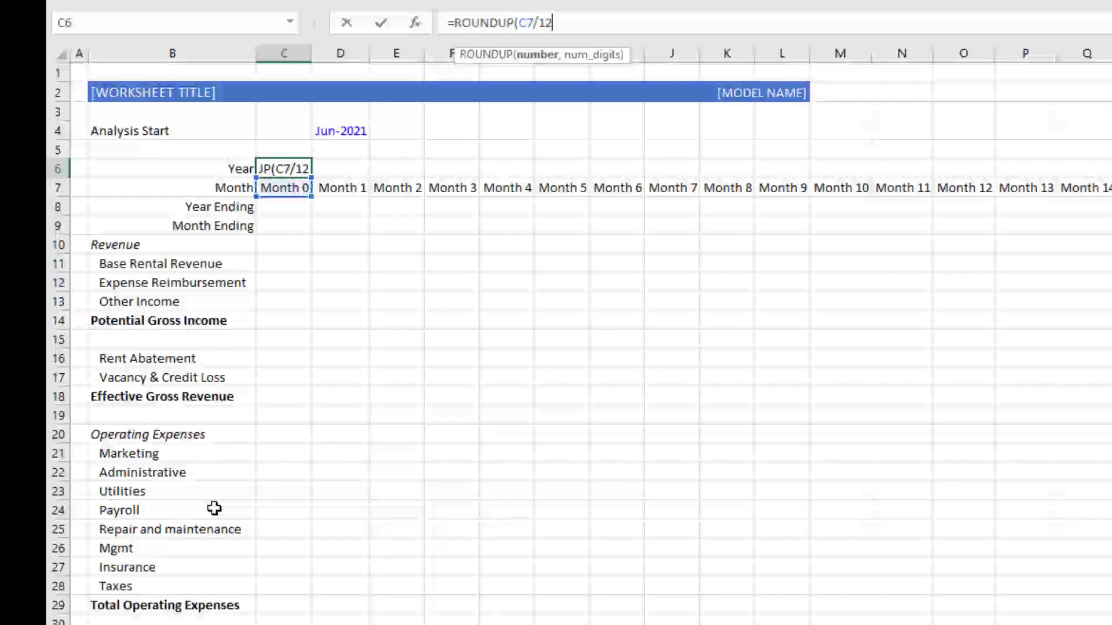
type(",")
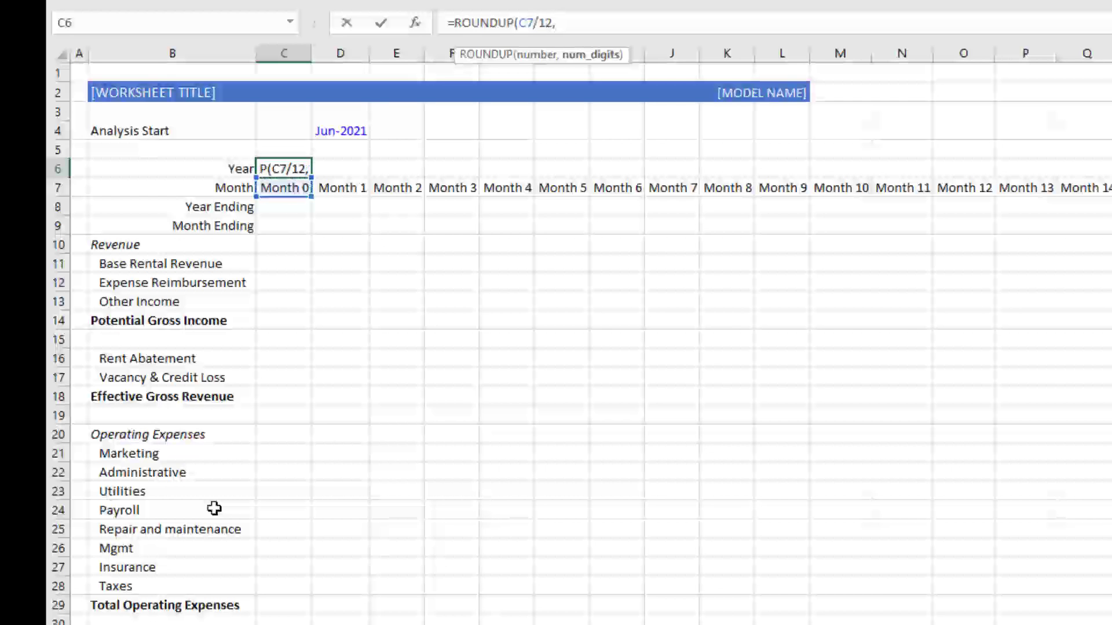
type("00")
key("BackSpace")
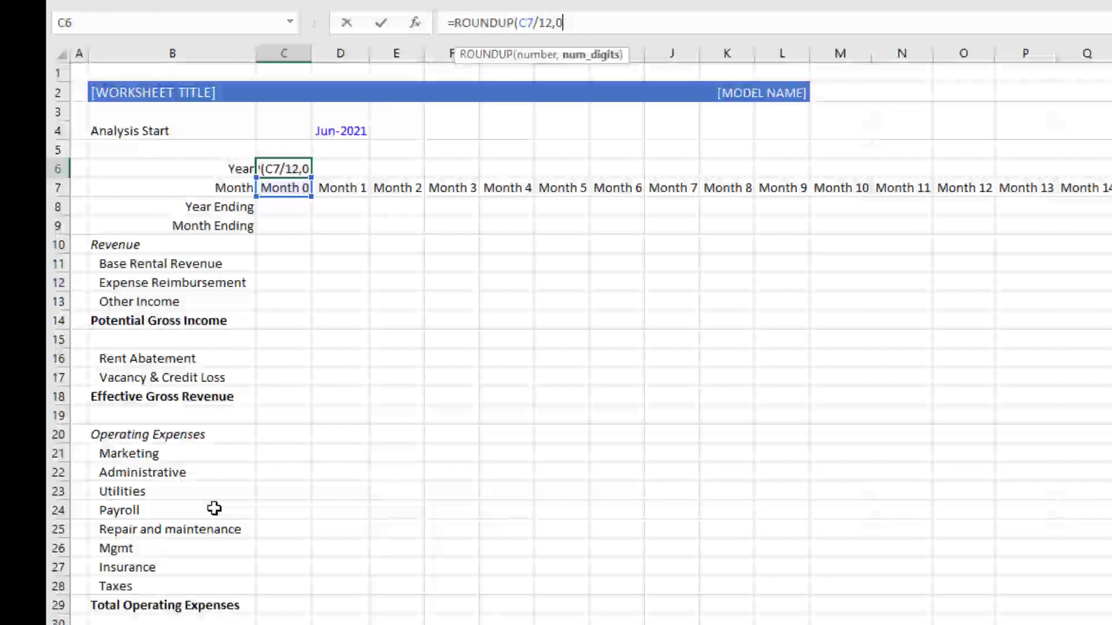
type(")")
key("Return")
key("Up")
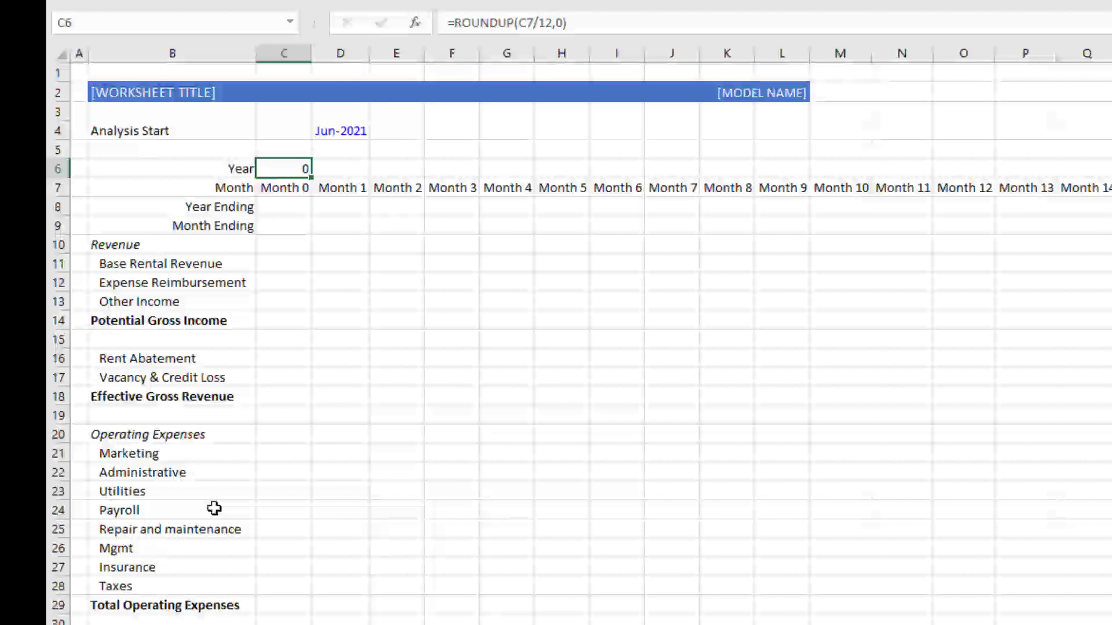
- Give C6 a custom "Year" number format so it displays Year 0
key("ctrl+1")
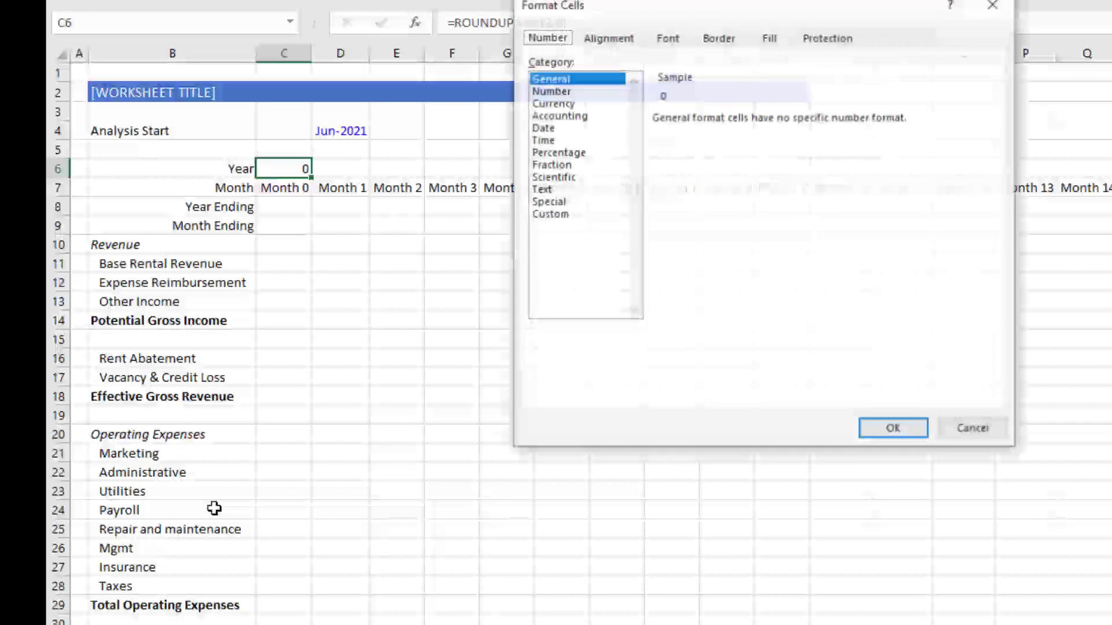
key("Tab")
key("Down")
key("Down")
key("Down")
key("Down")
key("Down")
key("Down")
key("Down")
key("Down")
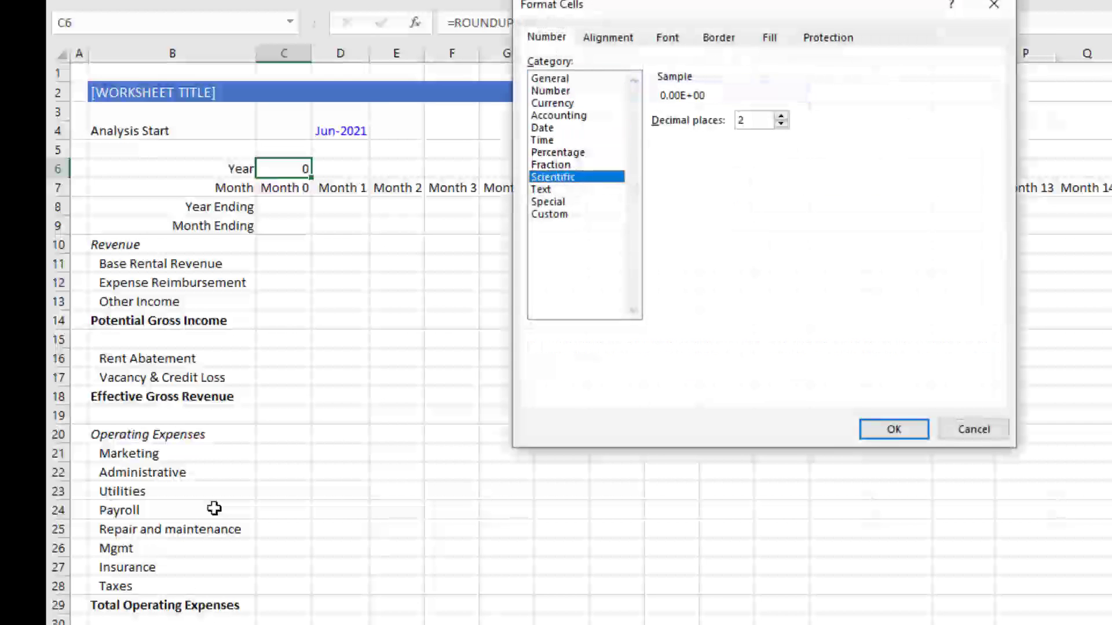
key("Down")
key("Down")
key("Down")
key("Tab")
type("00000")
type("\"")
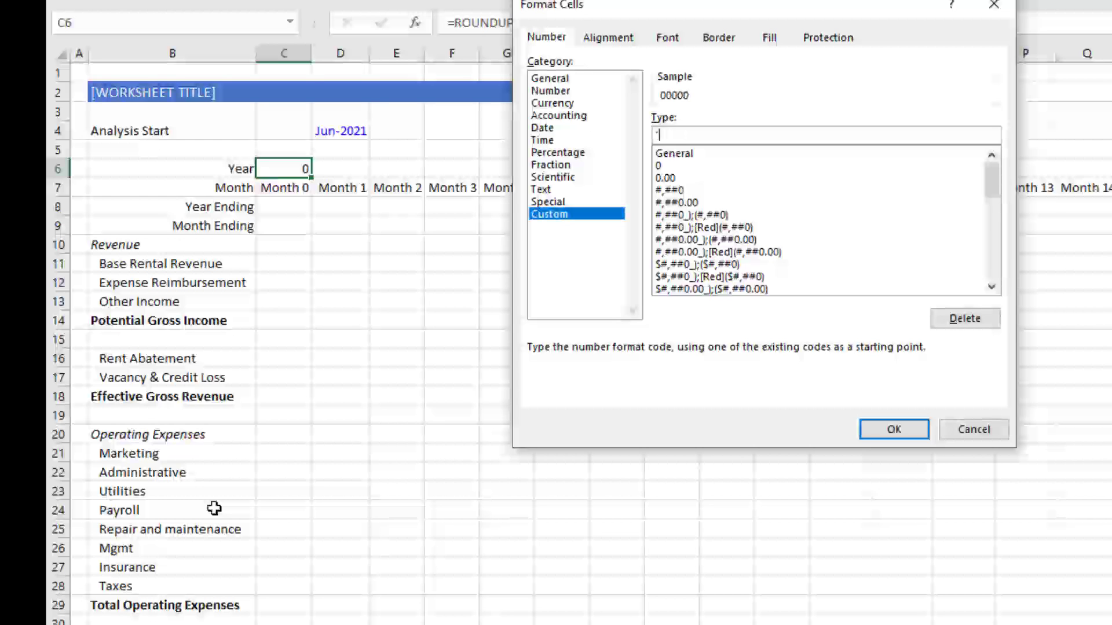
type("Year\" 0")
key("Return")
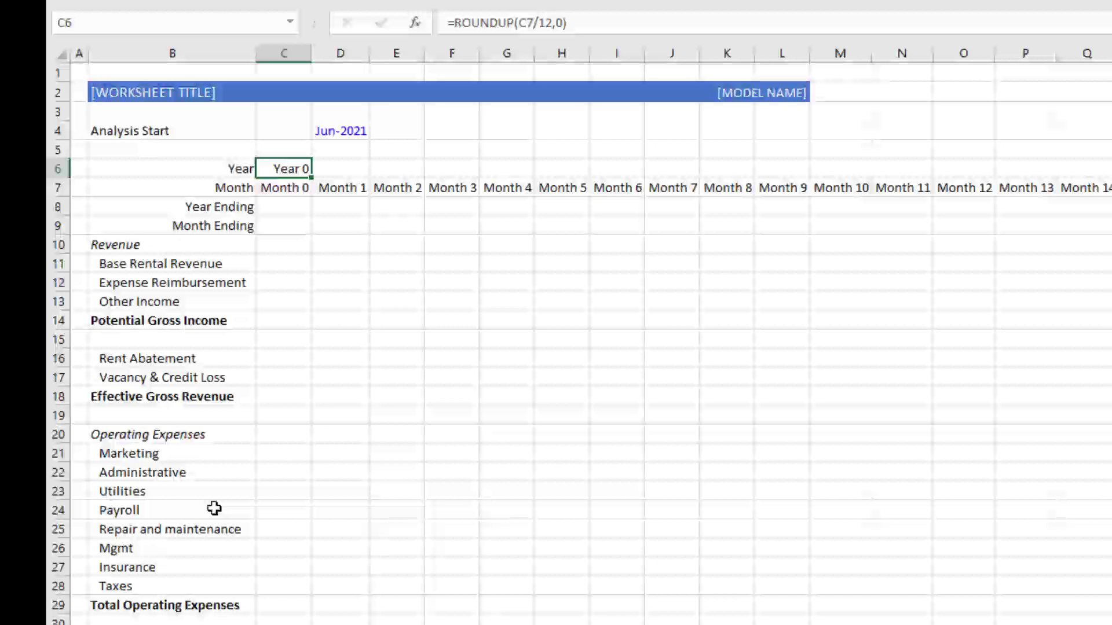
- Copy the C6 year formula and paste it across D6 through AA6
key("ctrl+c")
key("Right")
key("ctrl+v")
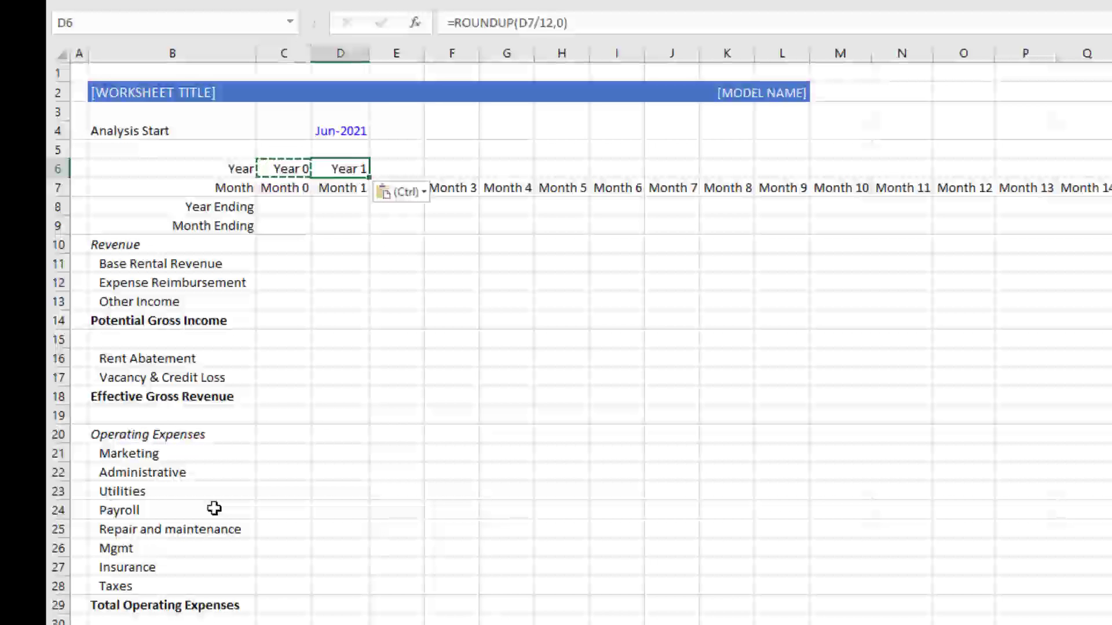
key("ctrl+shift+Right")
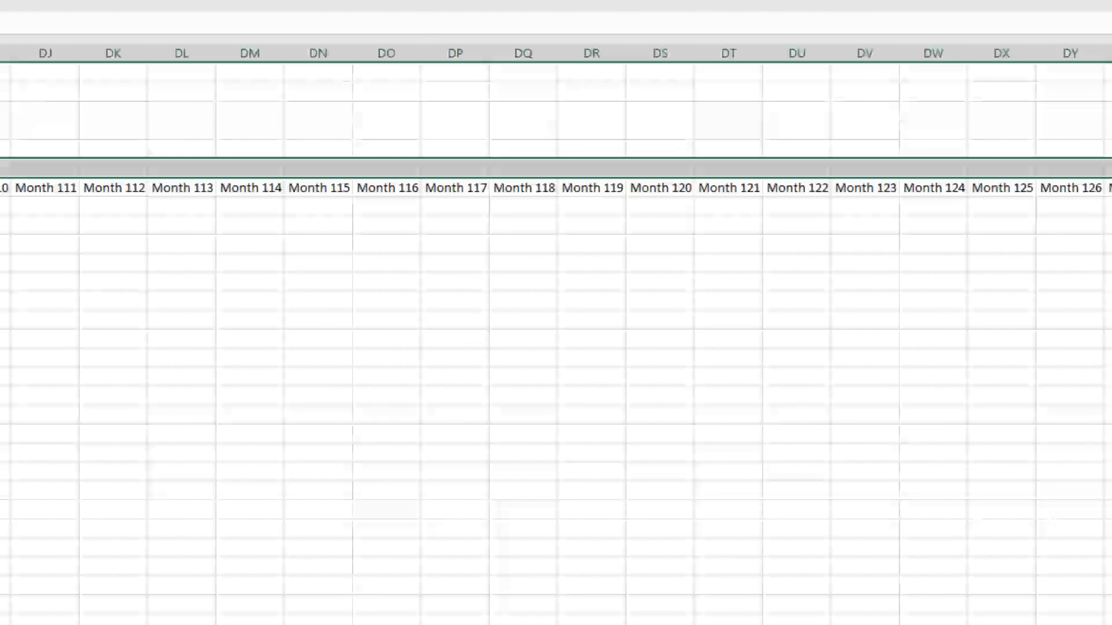
key("ctrl+v")
key("ctrl+BackSpace")
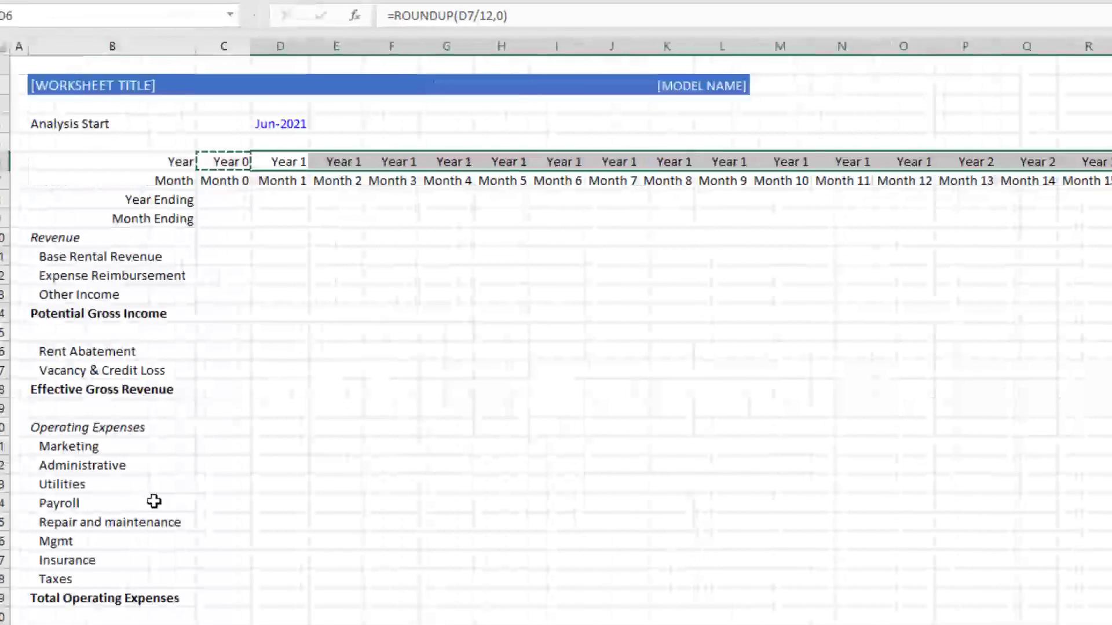
key("Escape")
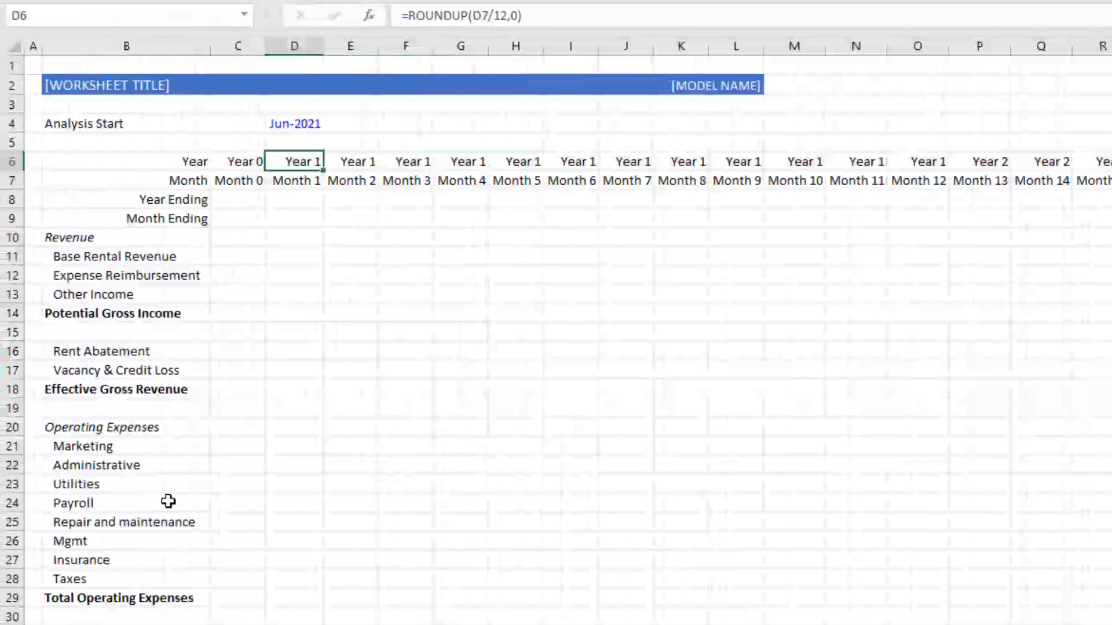
key("shift+Right")
key("shift+Right")
key("shift+Right")
key("shift+Right")
key("shift+Right")
key("shift+Right")
key("shift+Right")
key("shift+Right")
key("shift+Right")
key("shift+Right")
key("shift+Right")
key("ctrl+v")
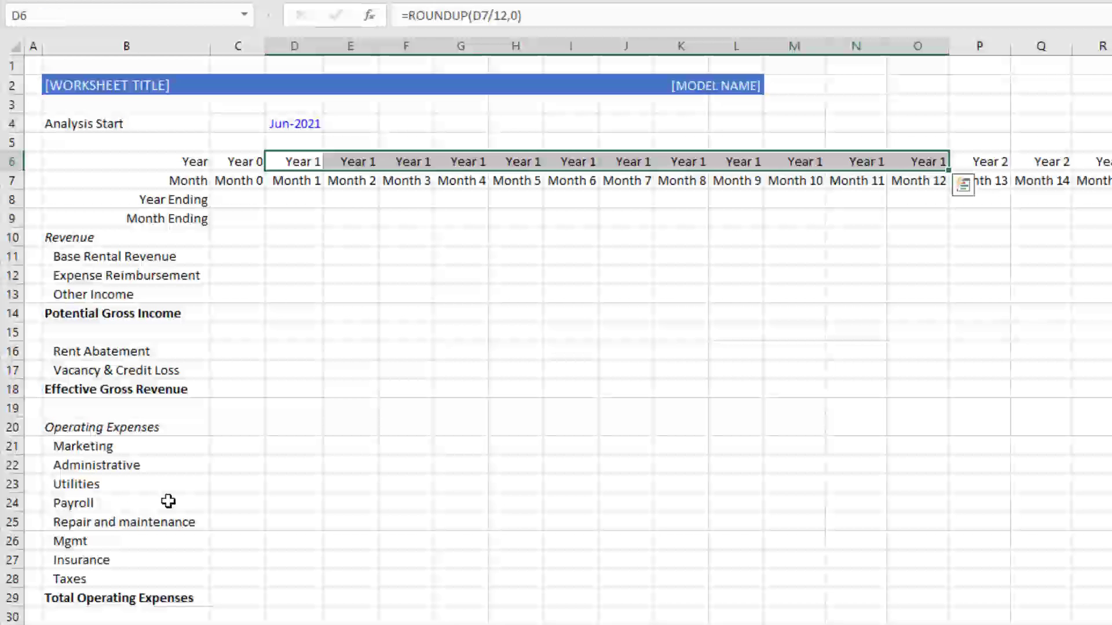
key("Right")
key("Right")
key("Right")
key("Right")
key("Right")
key("Right")
key("Right")
key("Right")
key("Right")
key("Right")
key("Right")
key("Right")
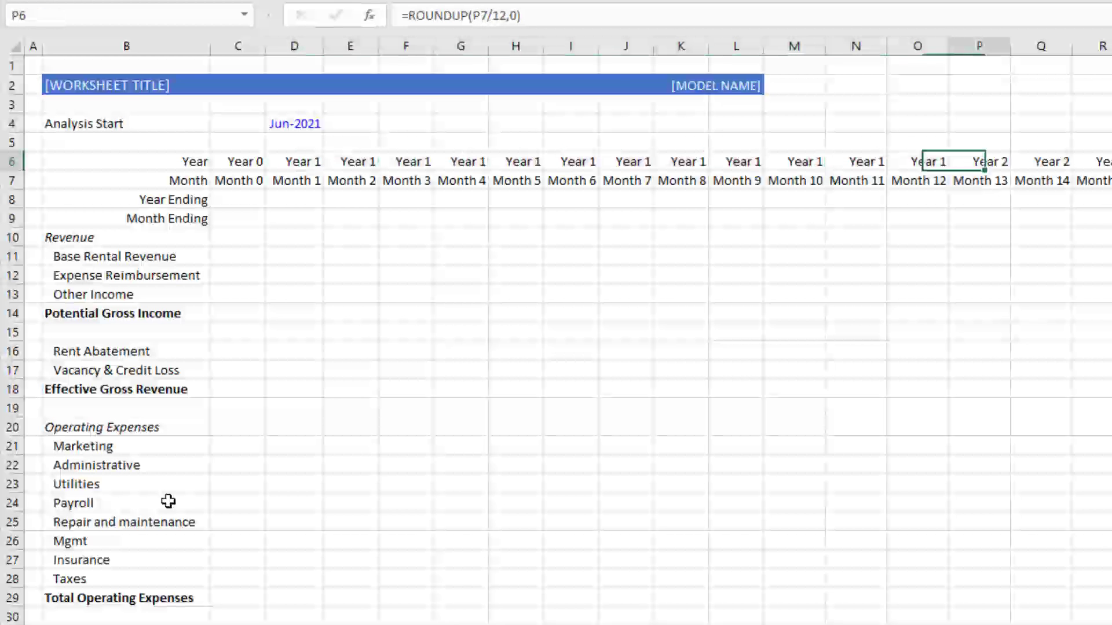
key("shift+Right")
key("shift+Right")
key("shift+Right")
key("shift+Right")
key("shift+Right")
key("shift+Right")
key("shift+Right")
key("shift+Right")
key("shift+Right")
key("shift+Right")
key("shift+Right")
key("shift+Right")
key("shift+Right")
key("shift+Right")
key("shift+Right")
key("shift+Right")
key("shift+Right")
key("shift+Right")
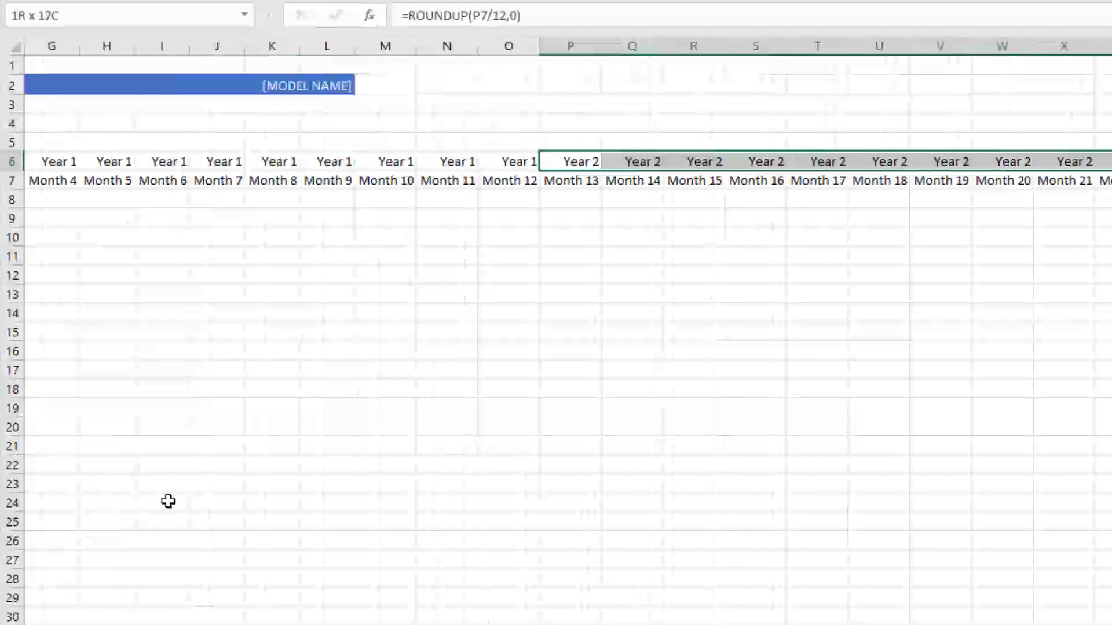
key("ctrl+v")
- Paste the year formula into the remaining end columns out to EE6, returning to C6
key("Right")
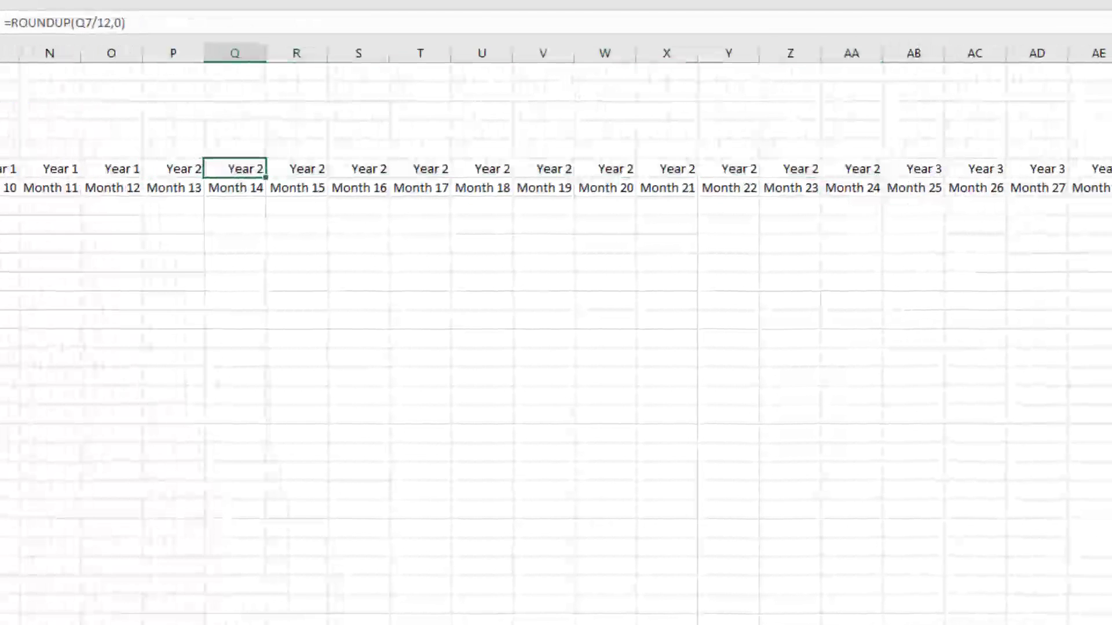
key("ctrl+Right")
key("shift+Left")
key("shift+Left")
key("shift+Left")
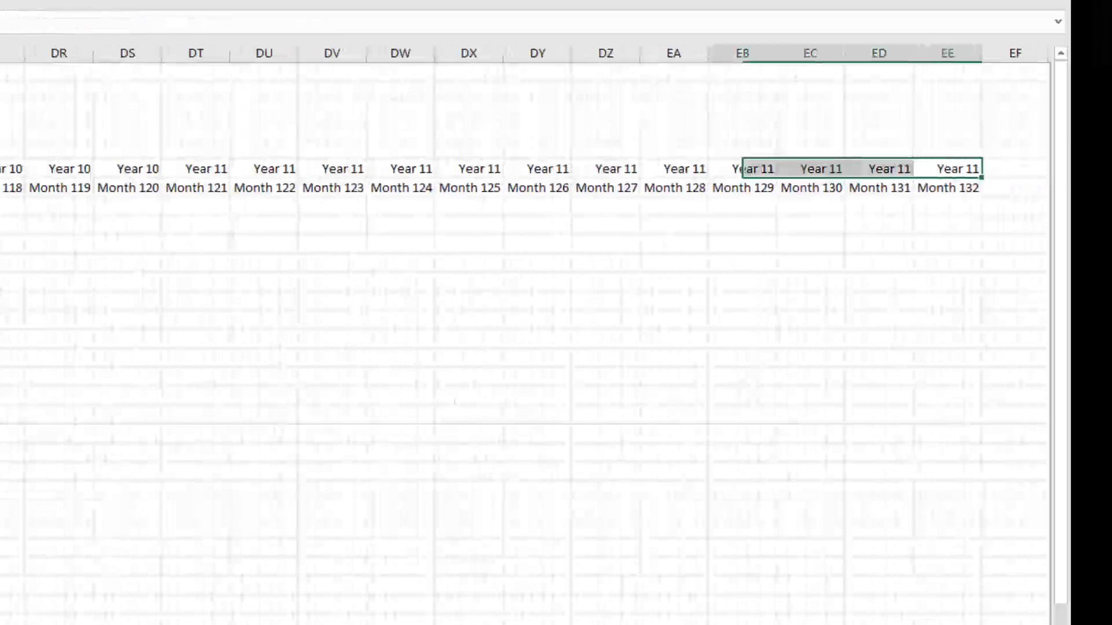
key("shift+Left")
key("shift+Left")
key("shift+Left")
key("shift+Left")
key("shift+Left")
key("shift+Left")
key("shift+Left")
key("ctrl+v")
key("shift+Left")
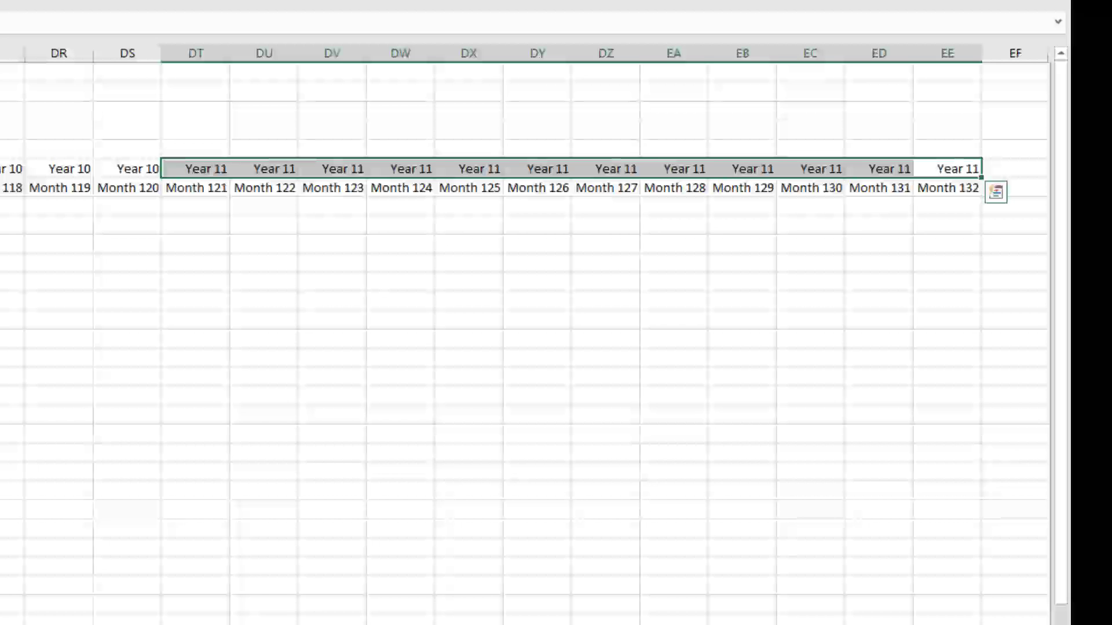
key("Left")
key("Left")
key("Down")
key("ctrl+Left")
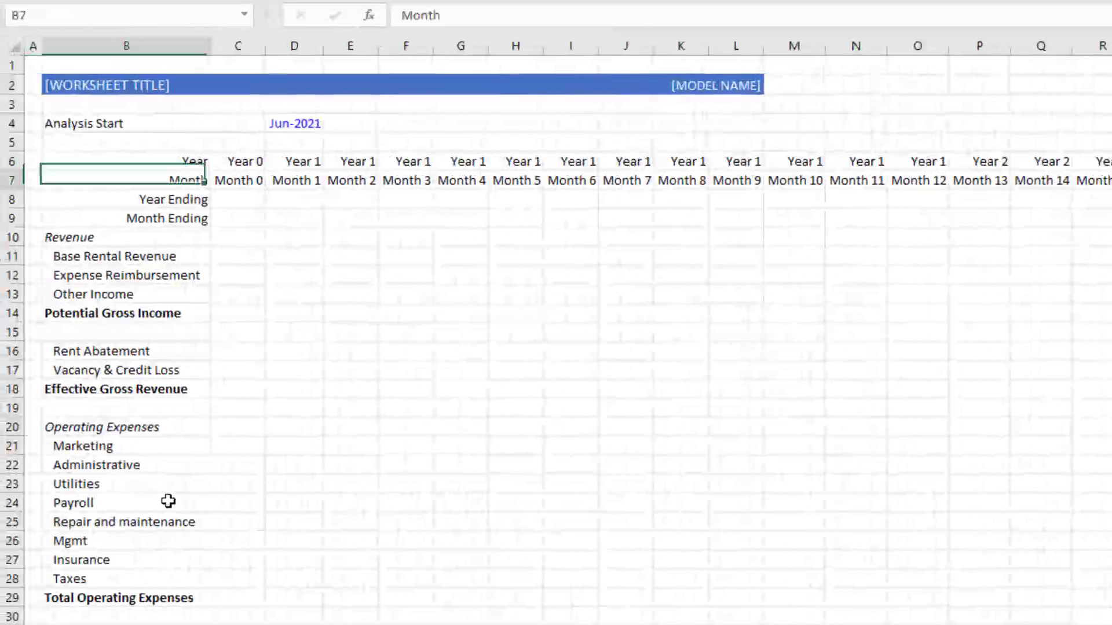
key("Right")
key("Right")
key("Right")
key("Left")
key("Left")
key("Up")
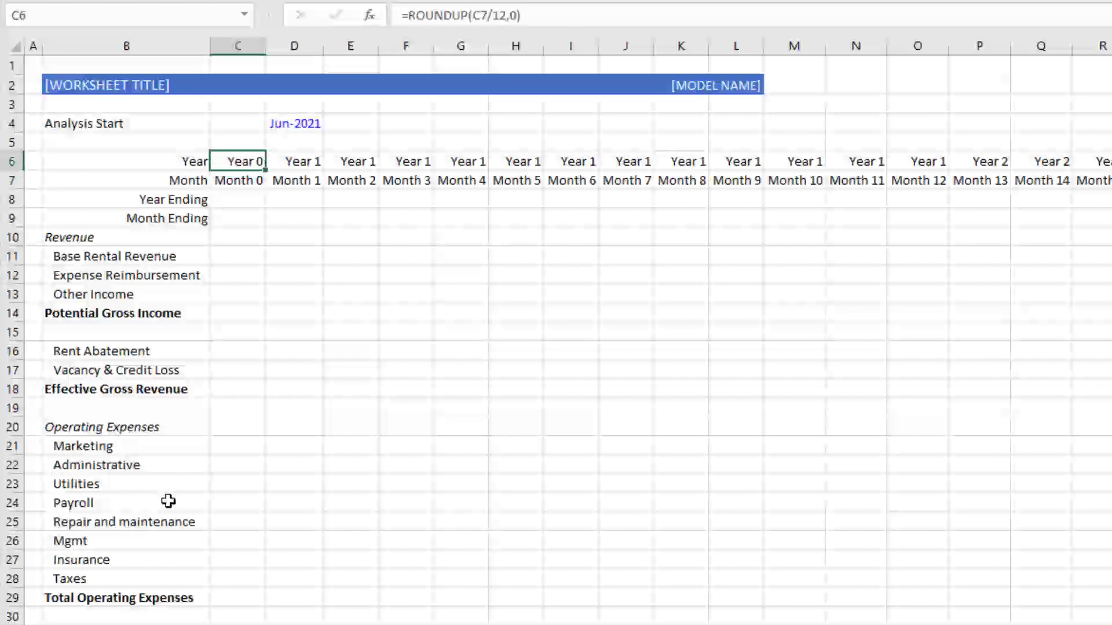
key("Down")
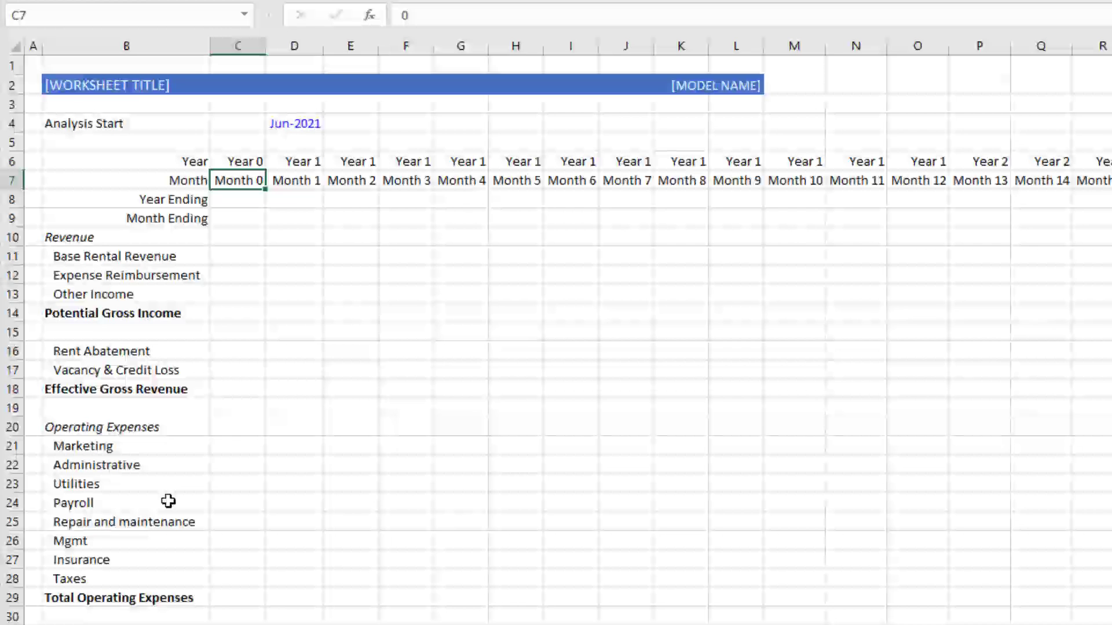
key("Down")
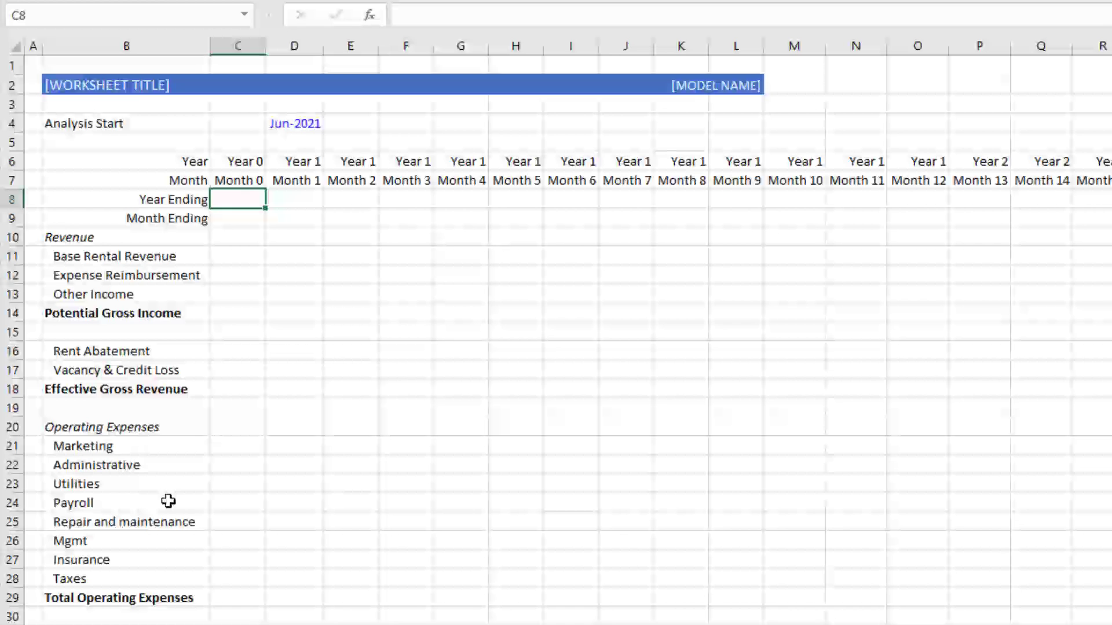
key("Down")
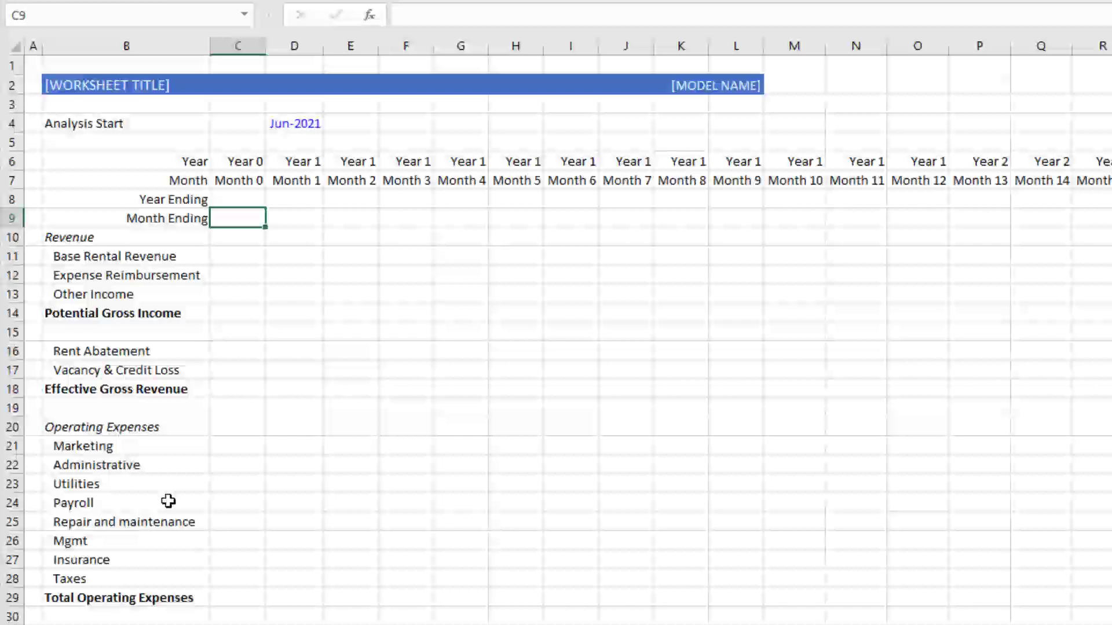
key("Up")
key("Up")
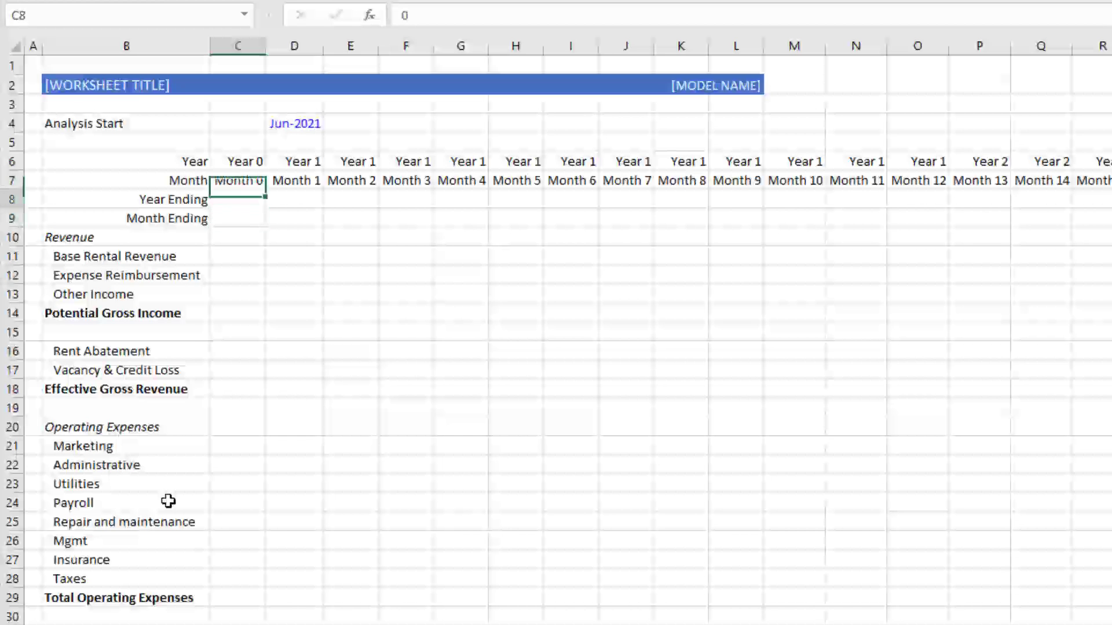
key("Down")
key("Down")
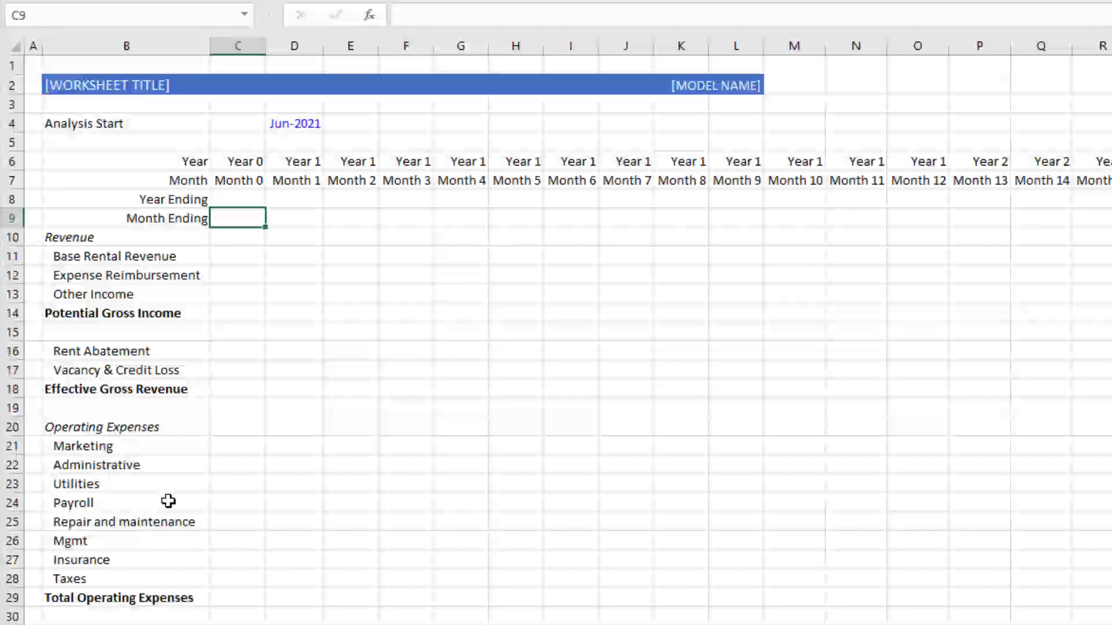
- Type =EOMONTH(D4,-1) in C9, referencing the Analysis Start date in D4
type("=eo")
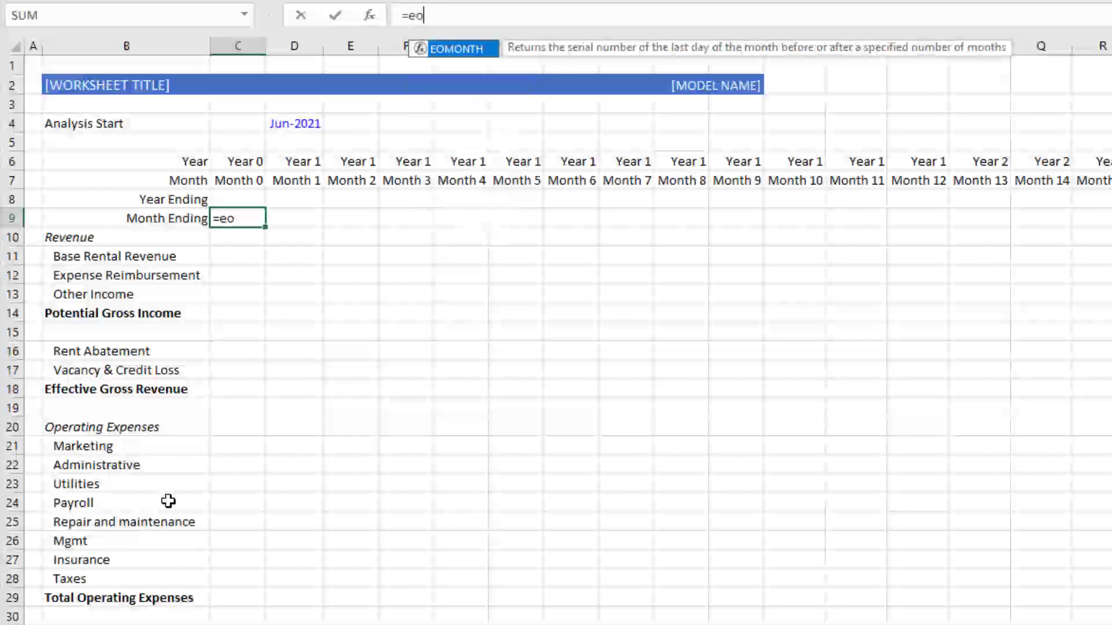
type("mon")
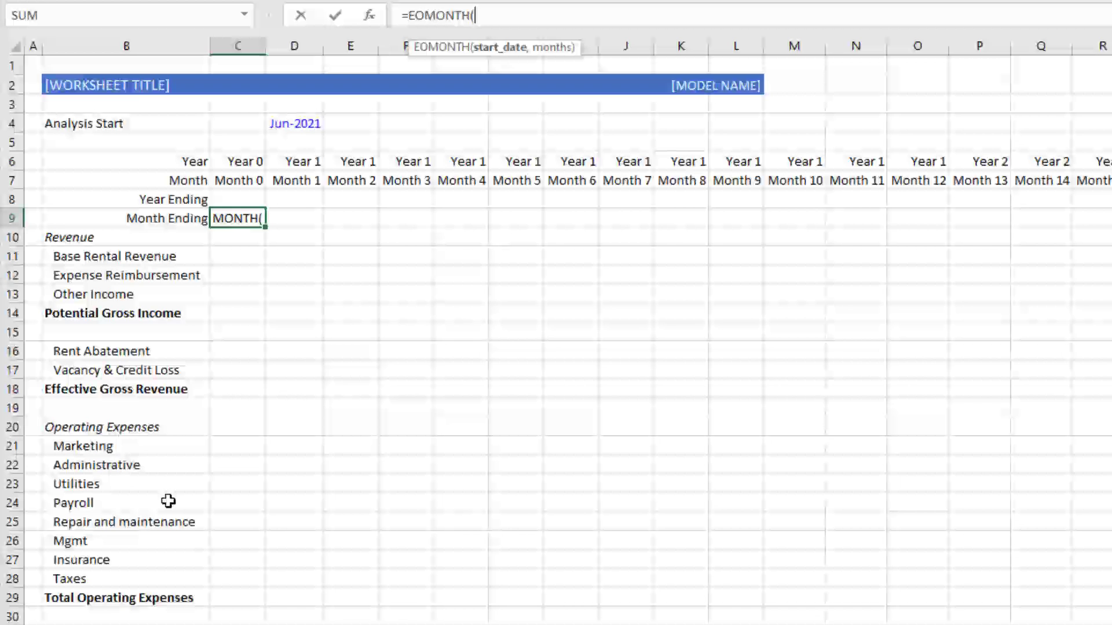
key("Up")
key("Up")
key("Up")
key("Up")
key("Up")
key("Up")
key("Right")
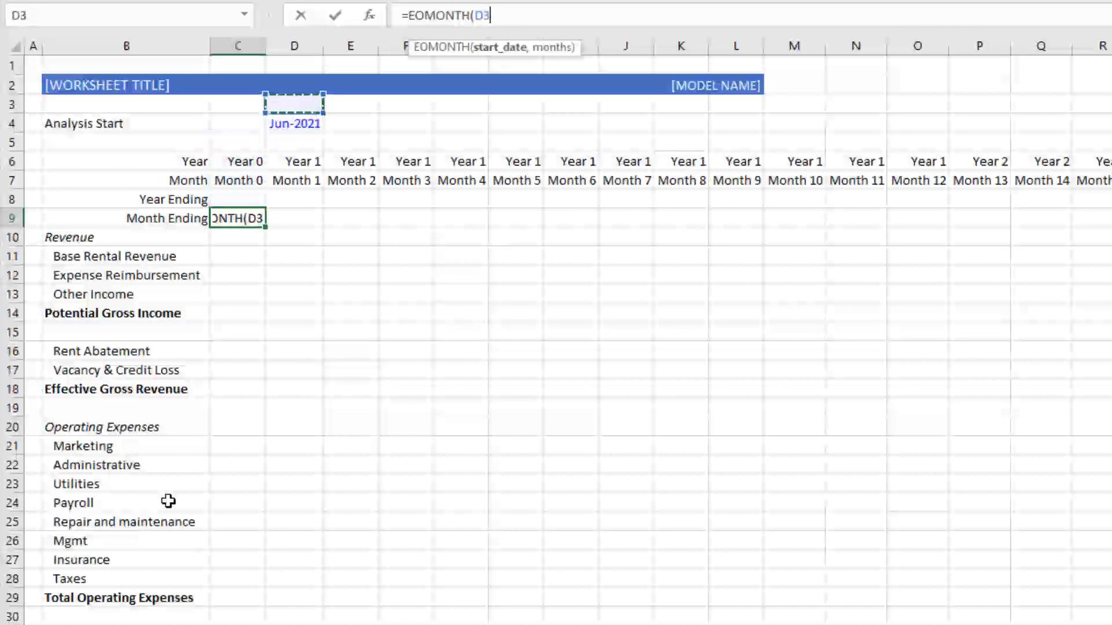
key("Down")
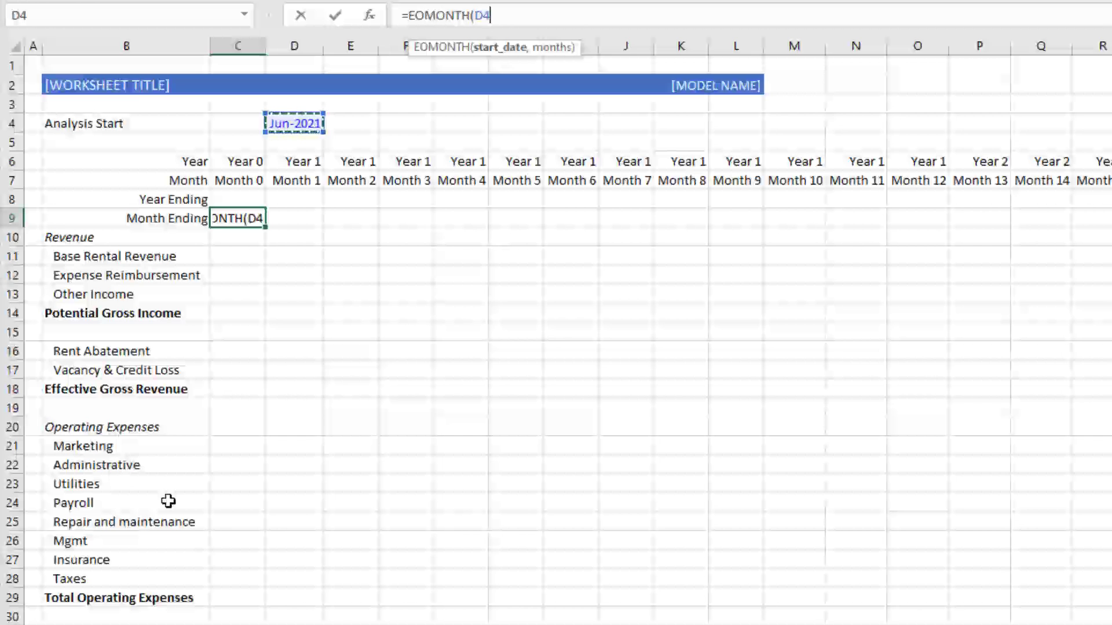
type(",")
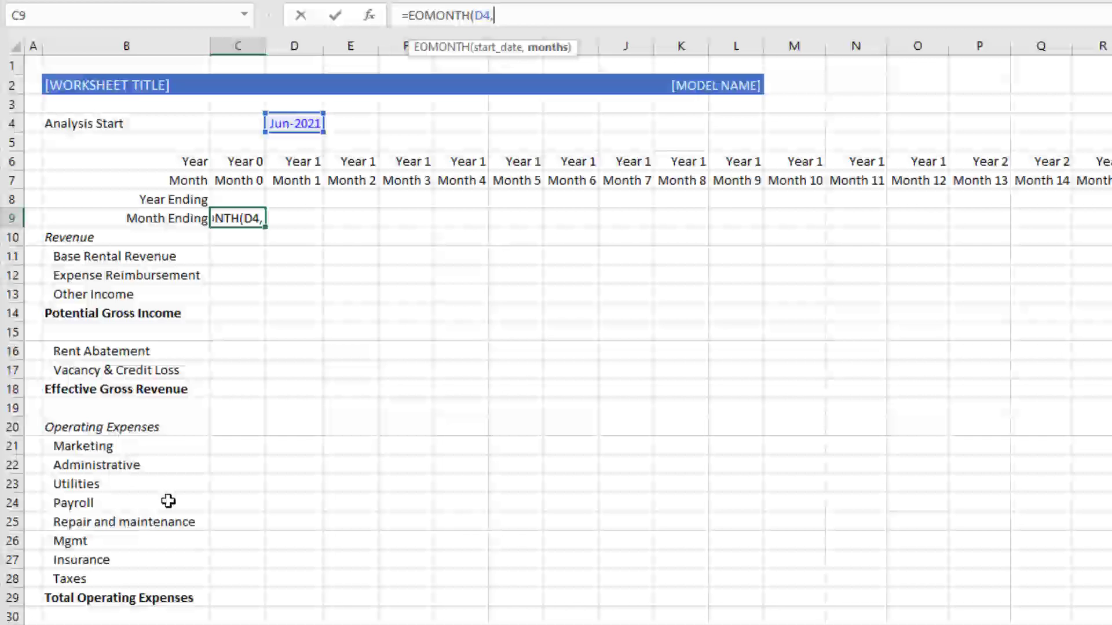
type("-1)")
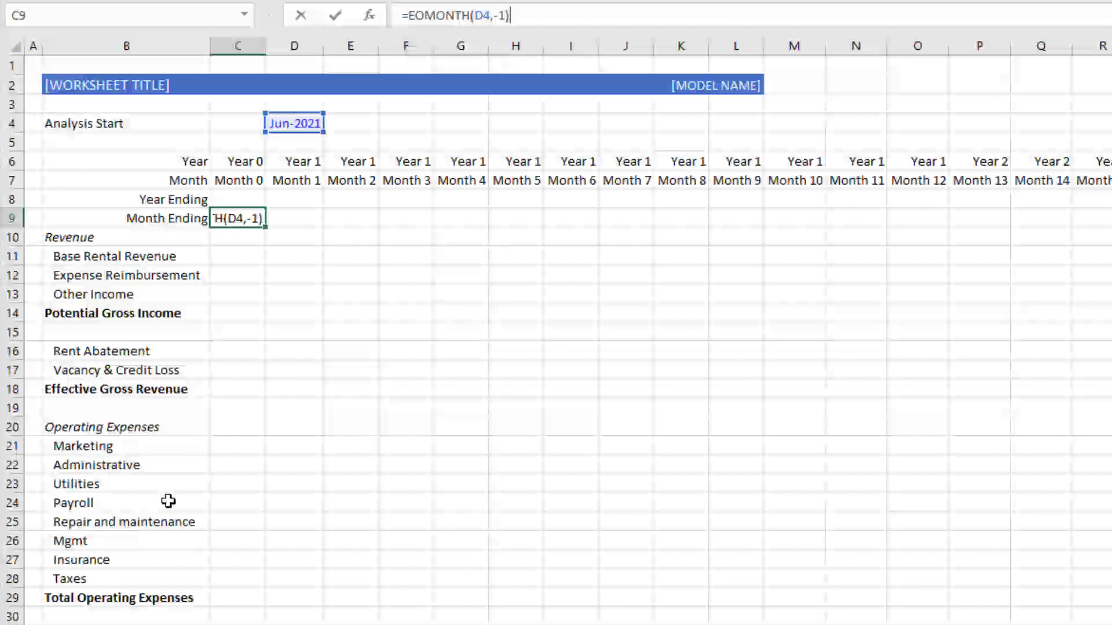
- Commit the C9 month-end formula and apply a date format so it shows 31-May-21
key("Return")
key("Up")
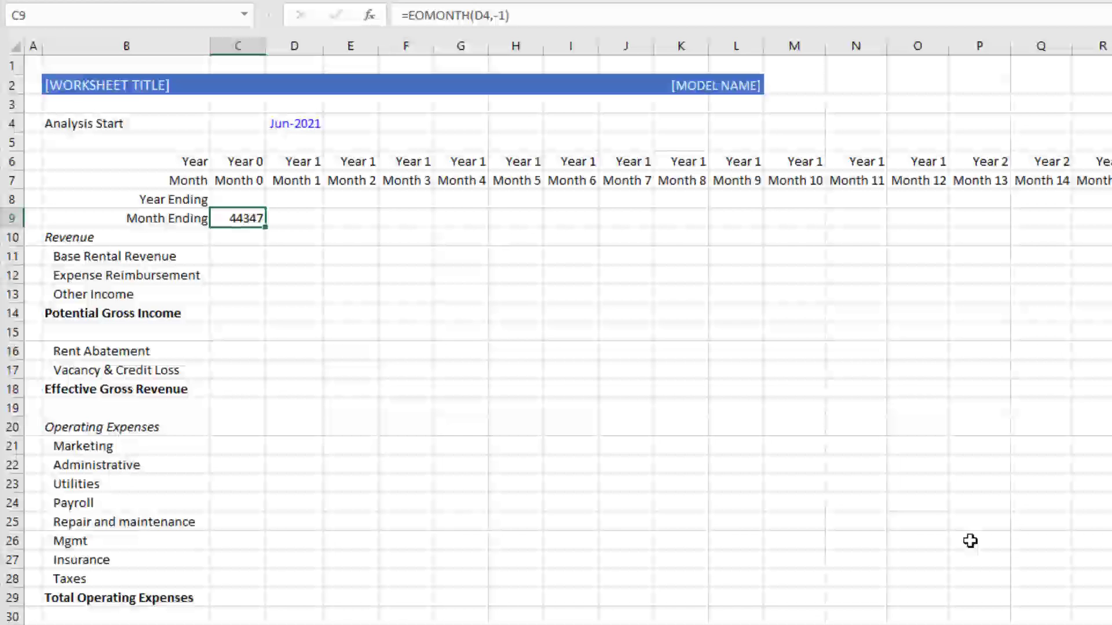
key("ctrl+shift+3")
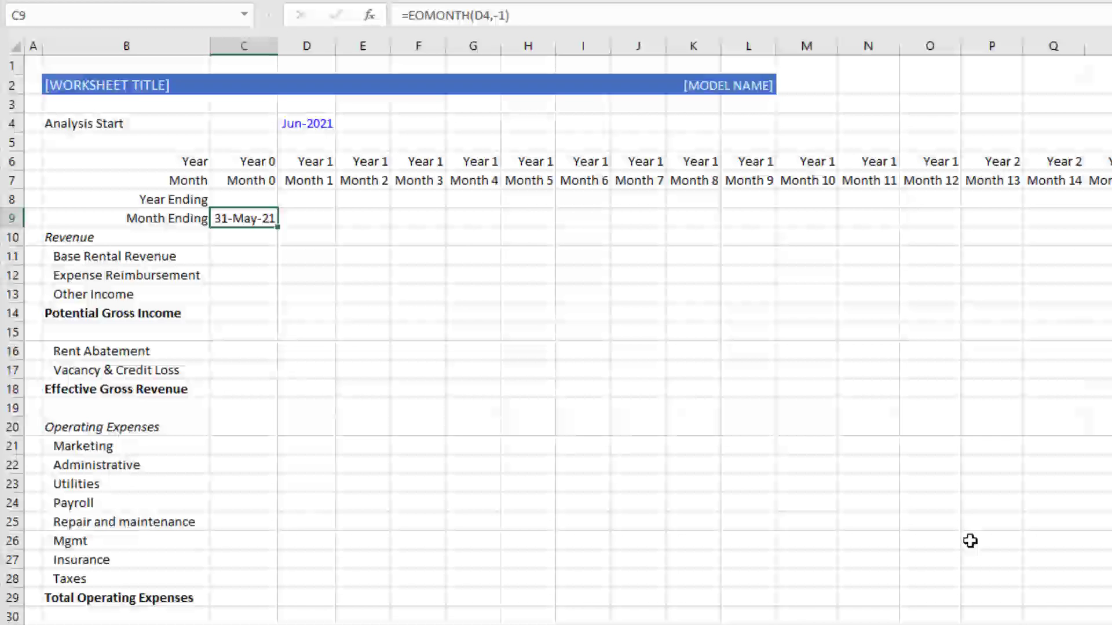
- Copy the C9 month-end formula into D9, which returns #NUM!
key("ctrl+c")
key("Right")
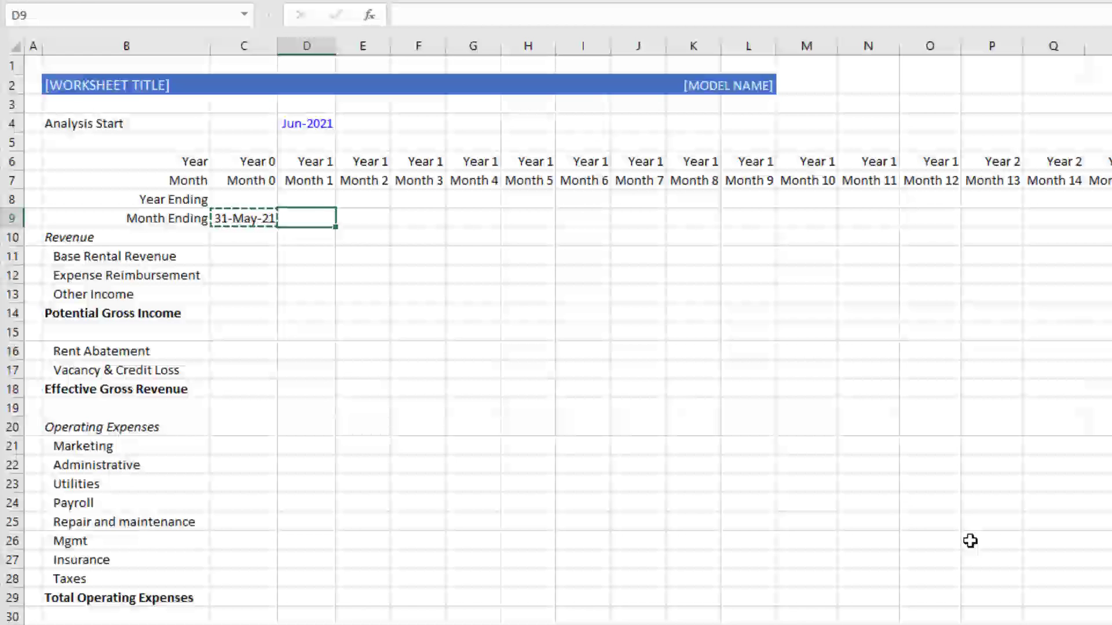
key("ctrl+v")
key("Down")
key("Up")
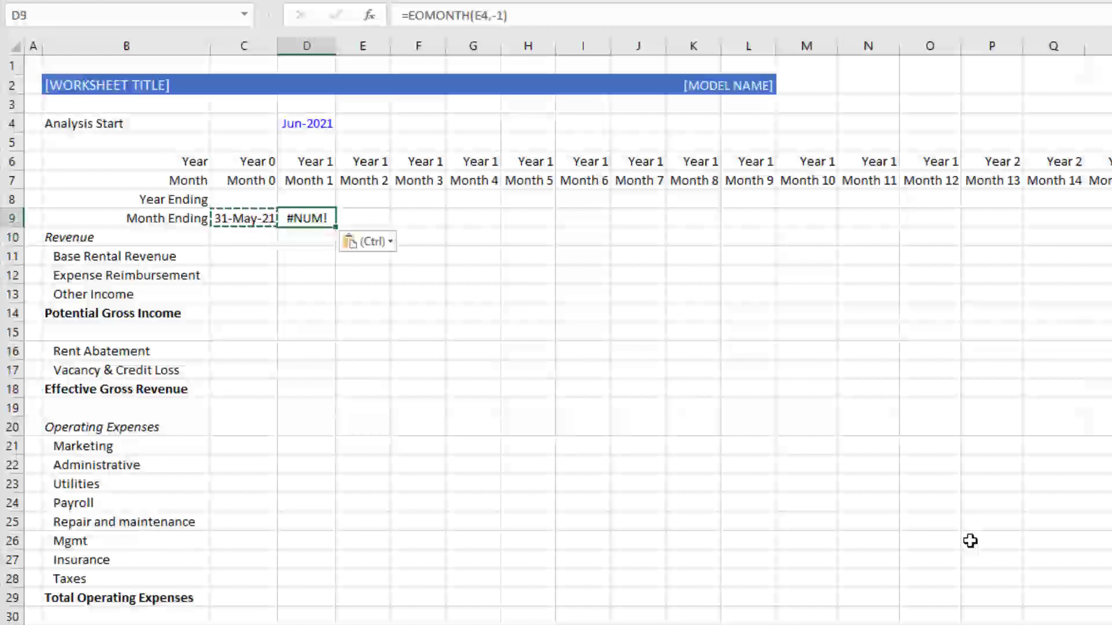
- Enter =EOMONTH(C9,1) in D9 so Month 1 ends on 30-Jun-21
type("=")
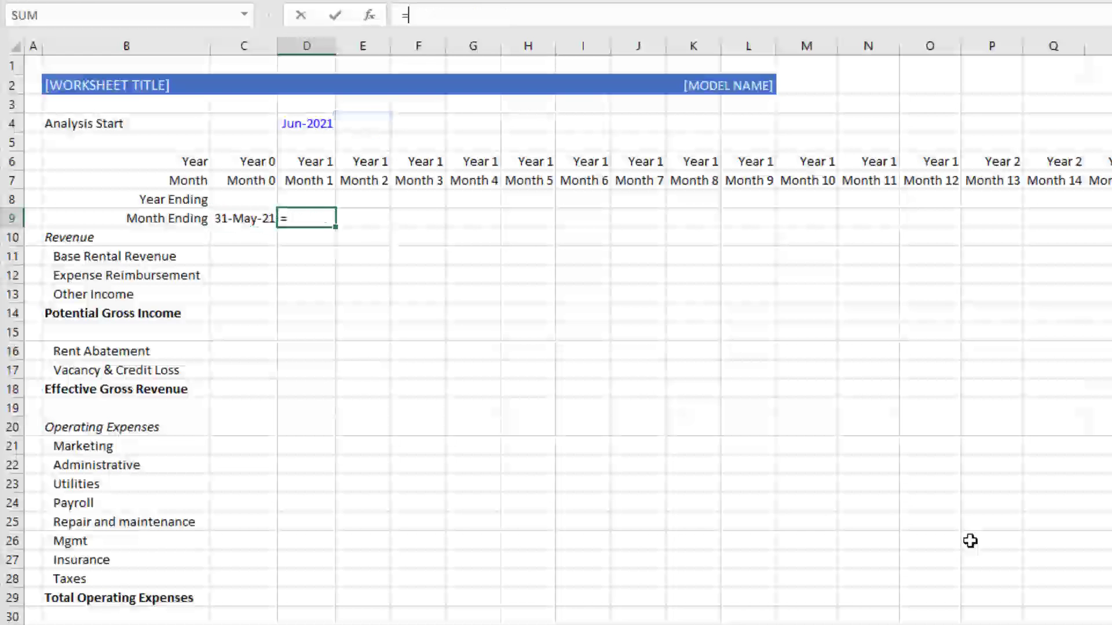
type("eomonth")
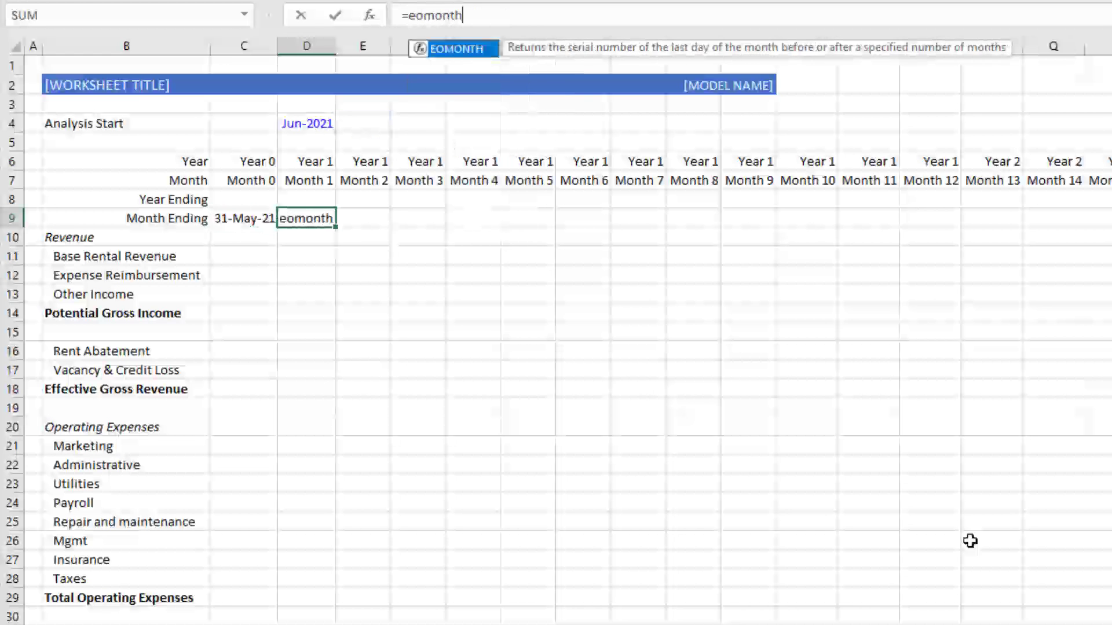
key("Tab")
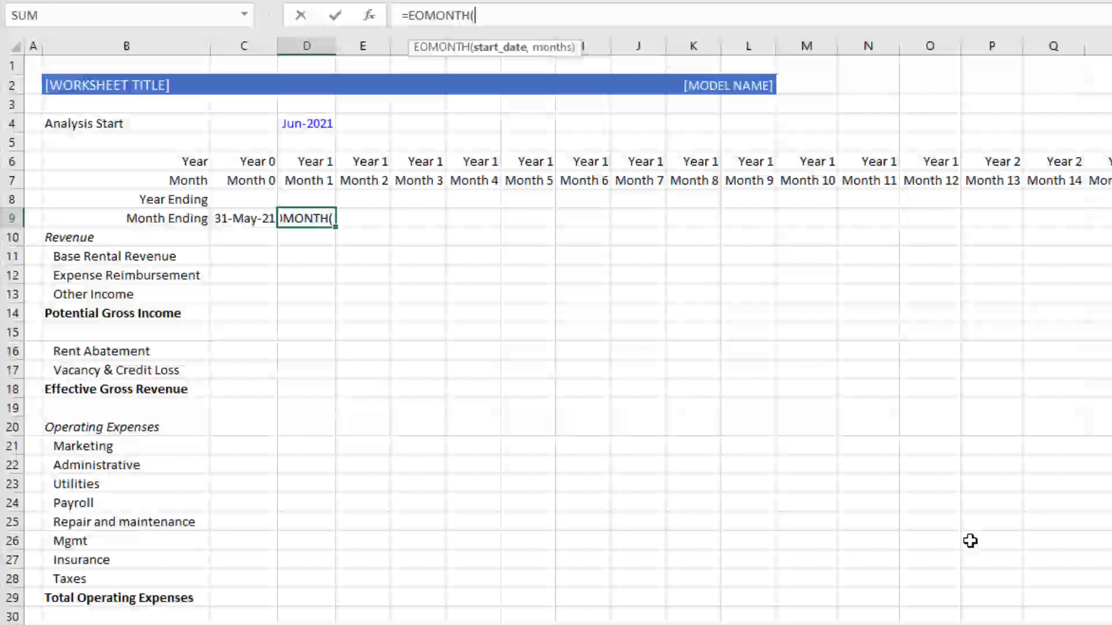
key("Left")
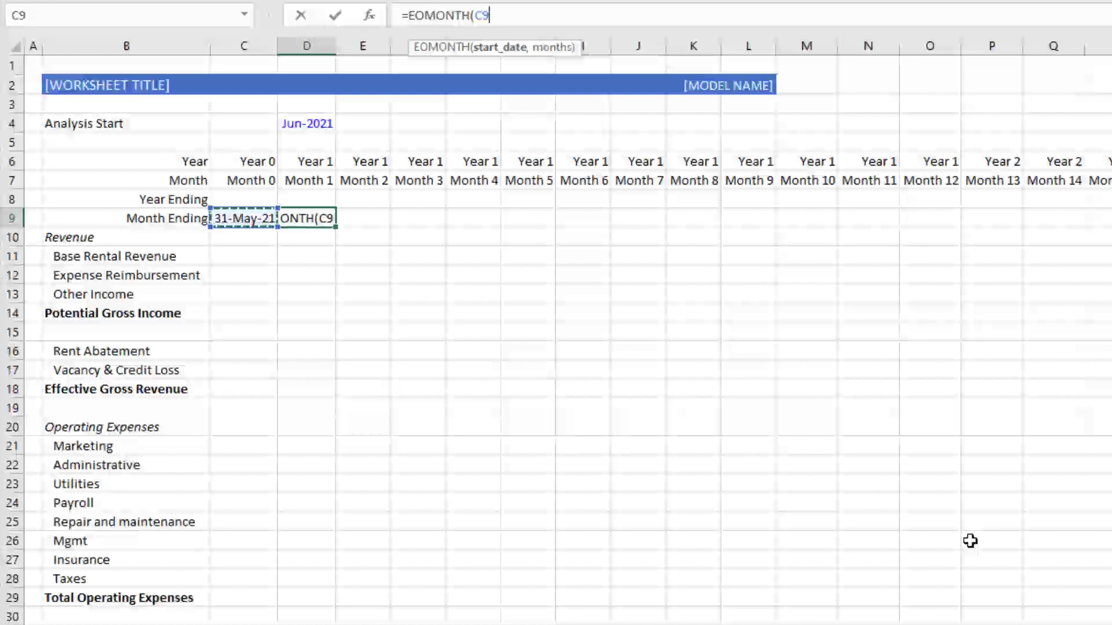
type(",1")
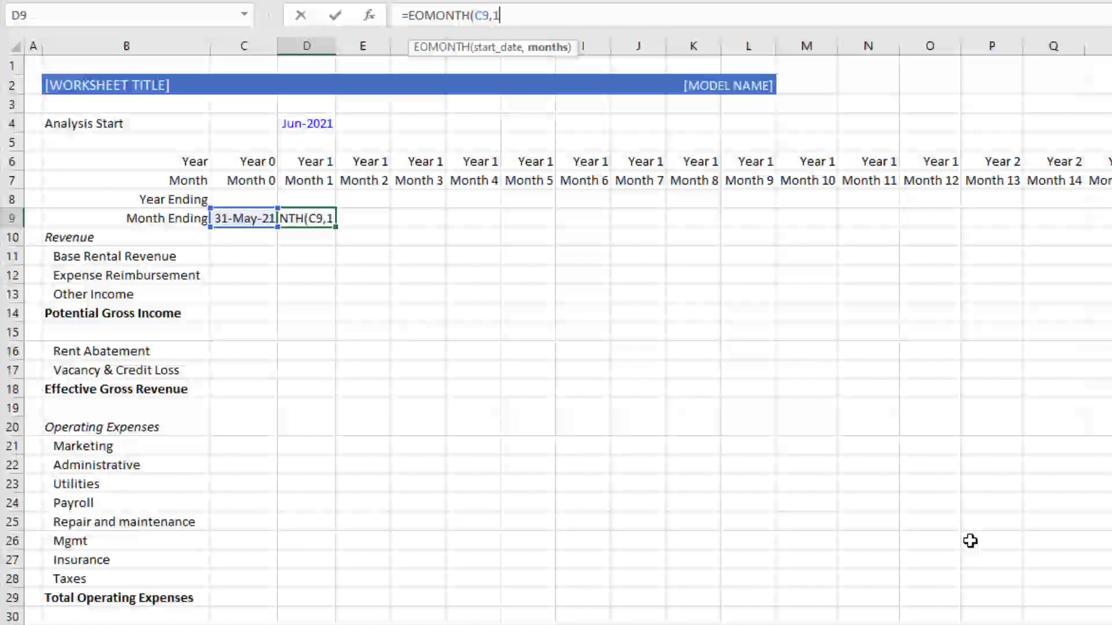
type(")")
key("Return")
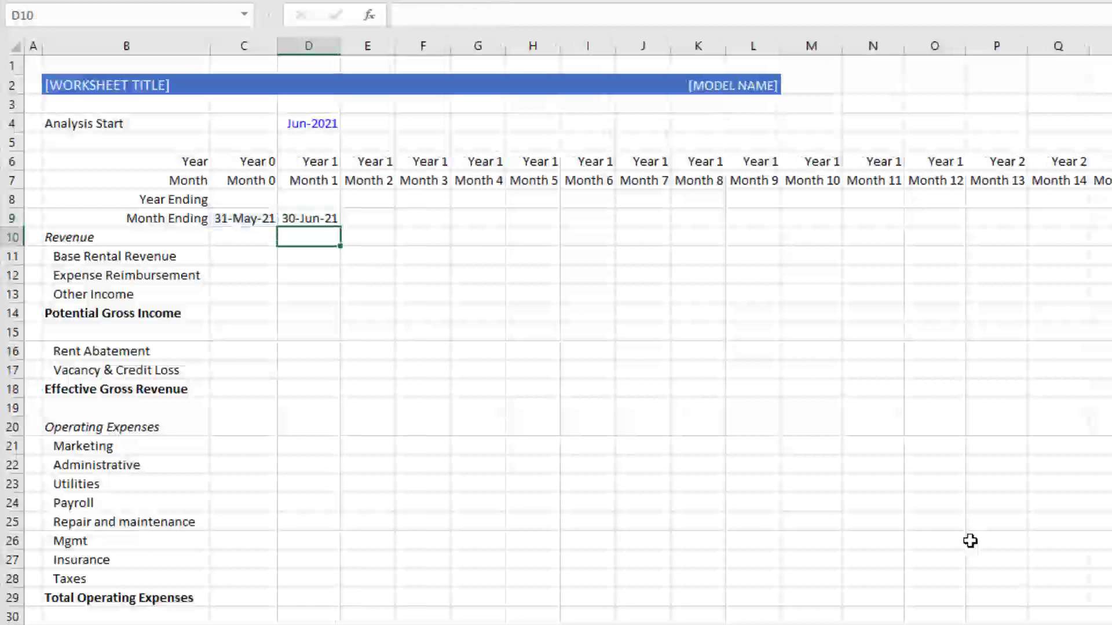
key("Up")
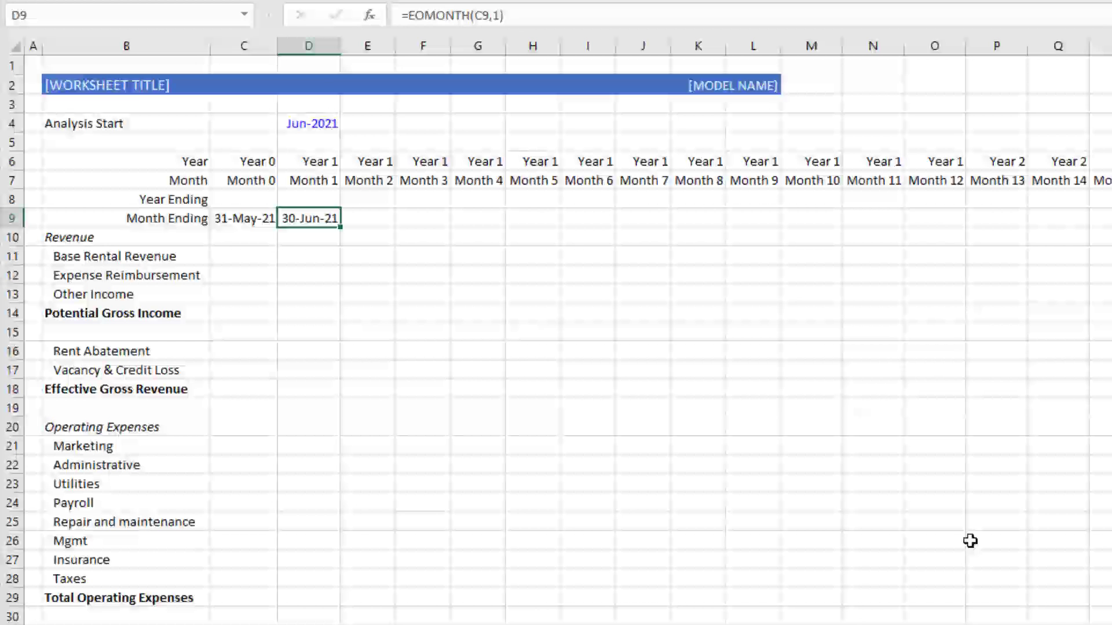
- Paste the Month 1 ending formula across row 9 of the timeline
key("ctrl+shift+Right")
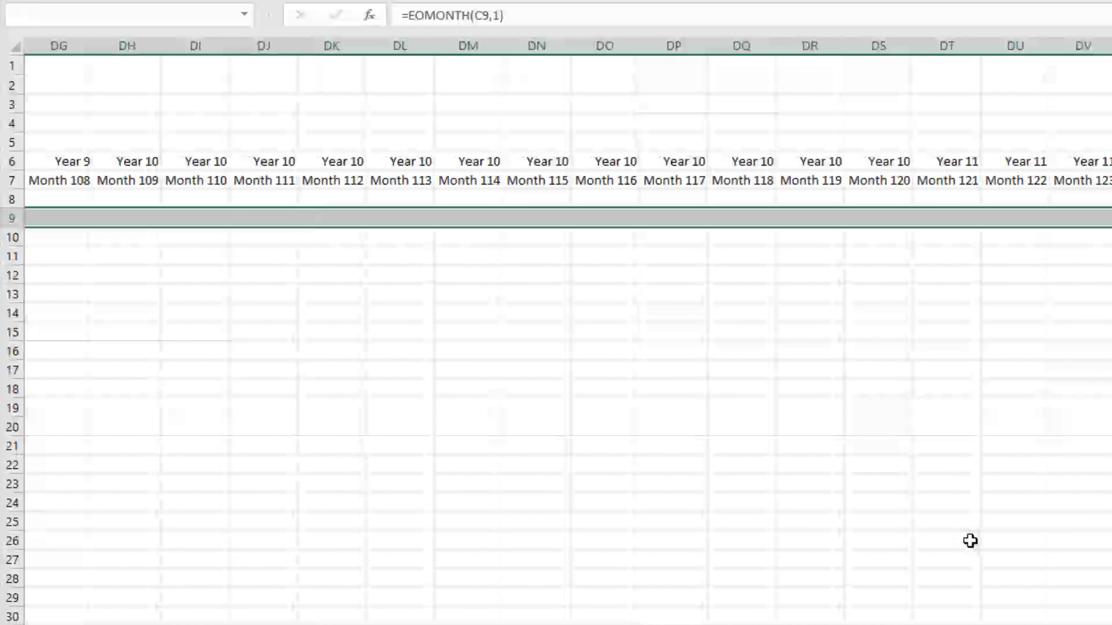
key("ctrl+v")
key("ctrl+BackSpace")
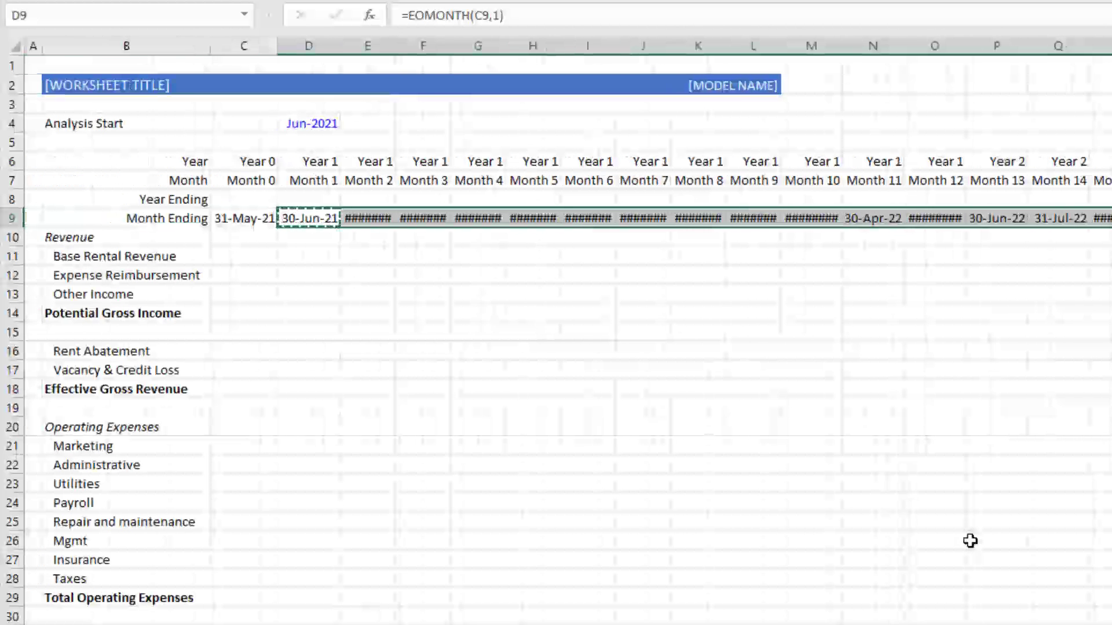
key("Left")
key("ctrl+space")
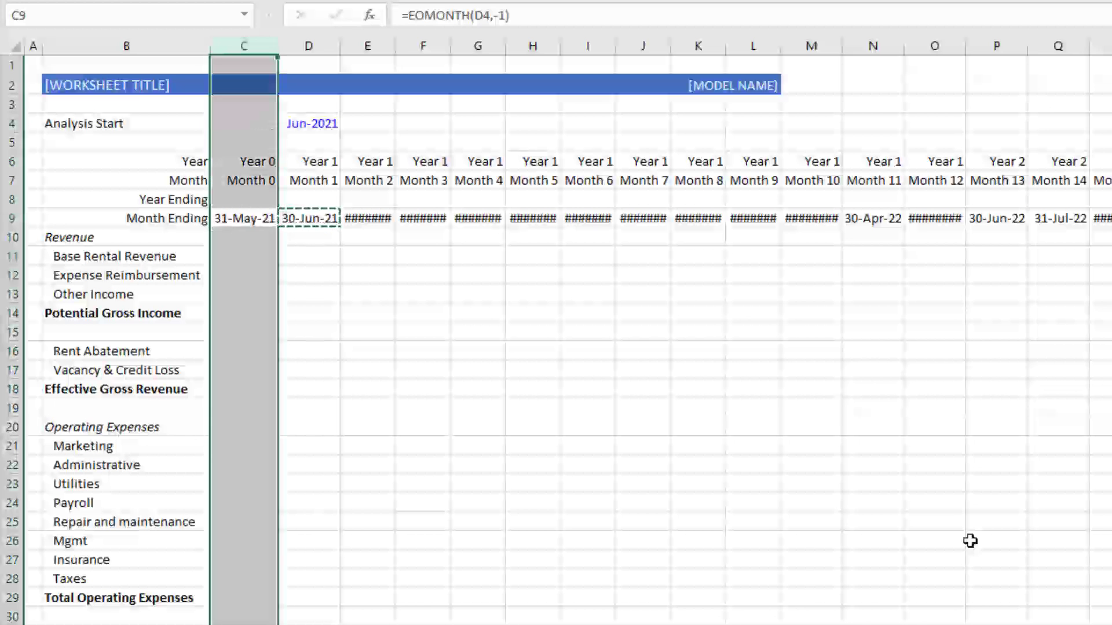
key("Right")
key("Left")
- Autofit the column widths of the header rows across the timeline so dates show fully
key("shift+Up")
key("shift+Up")
key("shift+Up")
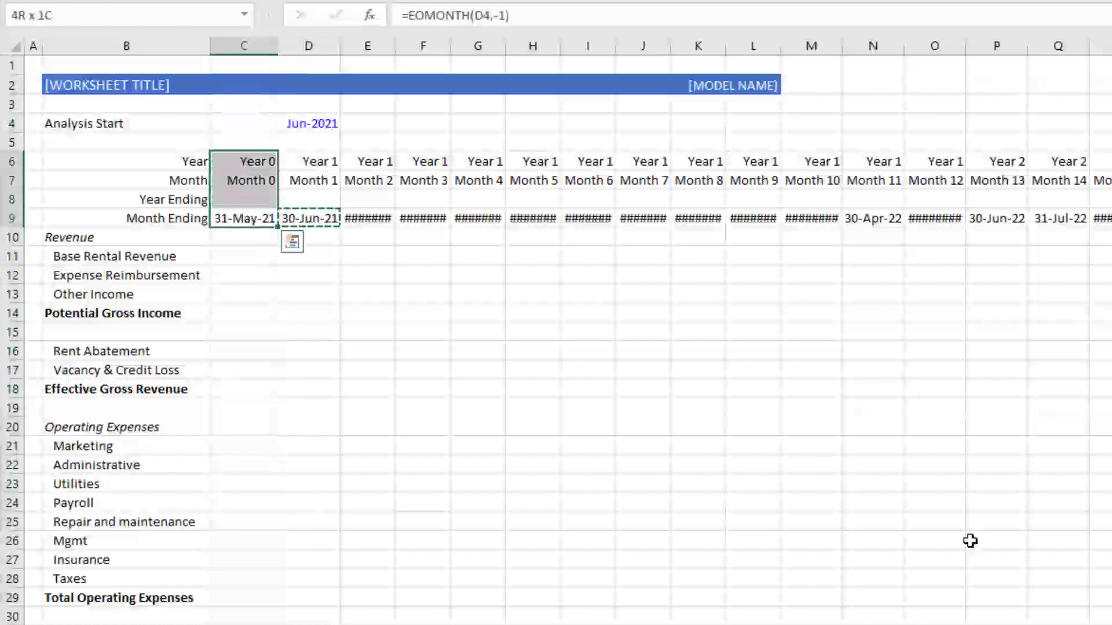
key("ctrl+shift+Right")
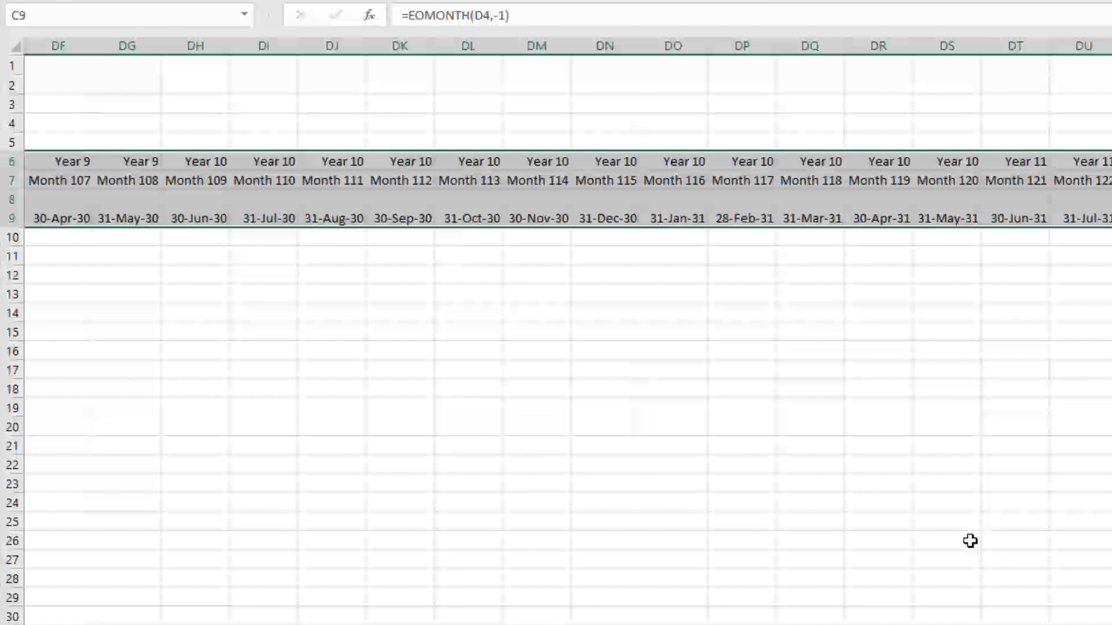
key("alt+h")
key("f")
key("m")
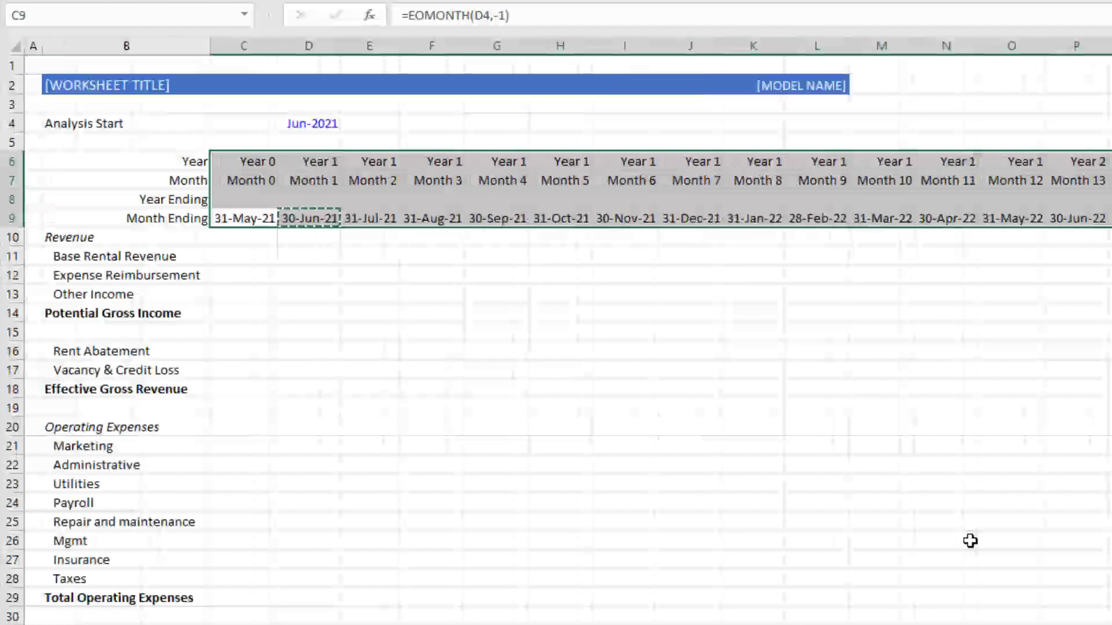
- Check the month-end dates along row 9, finishing on the empty Year Ending cell C8
key("Down")
key("Right")
key("Right")
key("Escape")
key("Up")
key("Right")
key("Right")
key("Right")
key("Right")
key("Right")
key("Right")
key("Right")
key("Right")
key("Right")
key("Right")
key("Right")
key("Right")
key("Right")
key("Right")
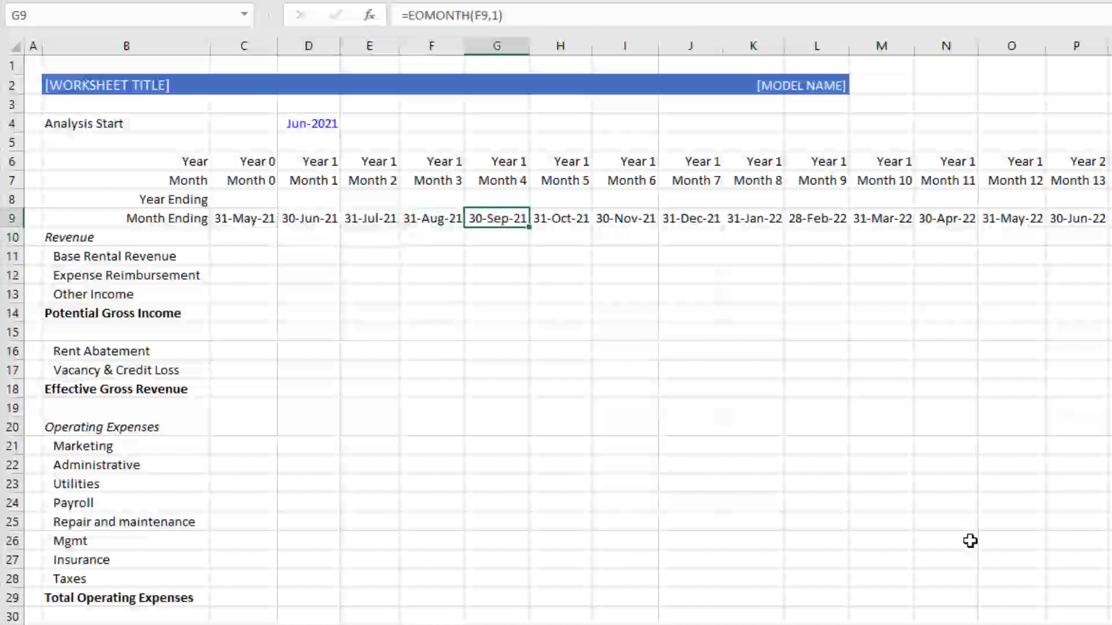
key("Right")
key("Right")
key("Right")
key("Right")
key("Right")
key("Right")
key("Right")
key("Right")
key("Right")
key("Right")
key("Right")
key("Right")
key("Right")
key("Right")
key("Right")
key("Right")
key("Right")
key("Right")
key("Right")
key("Right")
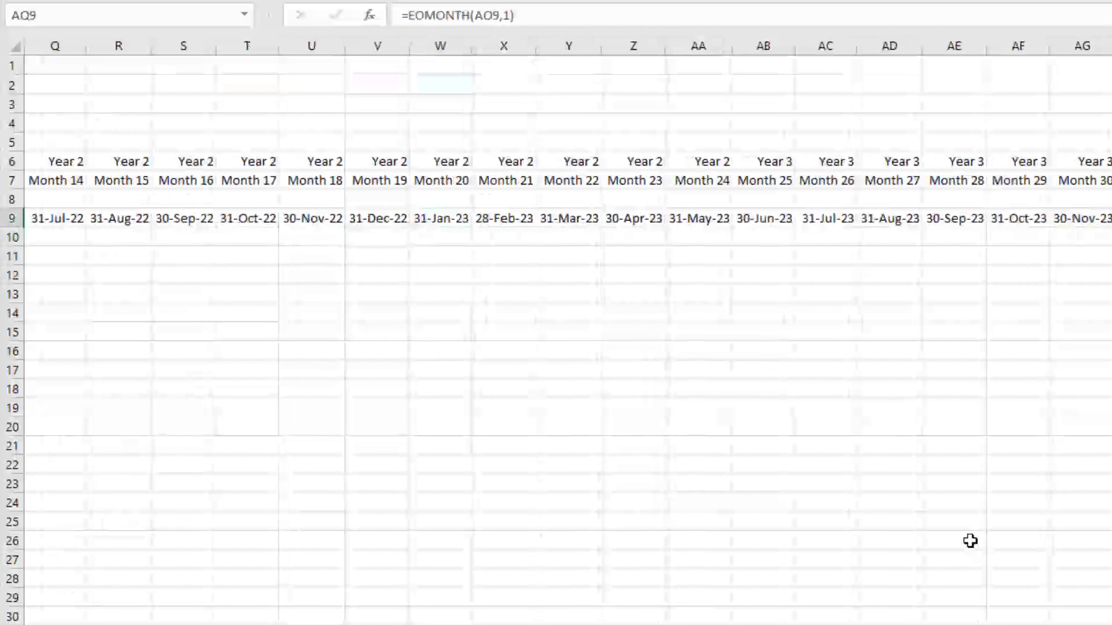
key("Left")
key("Left")
key("Left")
key("Left")
key("Left")
key("Left")
key("Left")
key("Left")
key("Left")
key("Left")
key("Left")
key("Left")
key("Left")
key("Left")
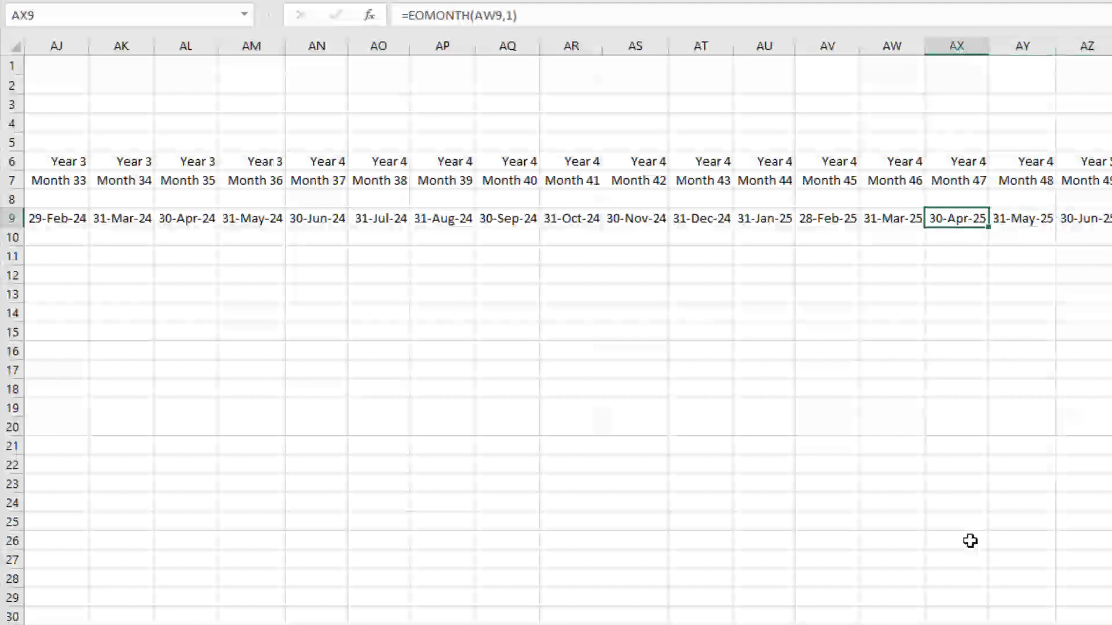
key("ctrl+Left")
key("Left")
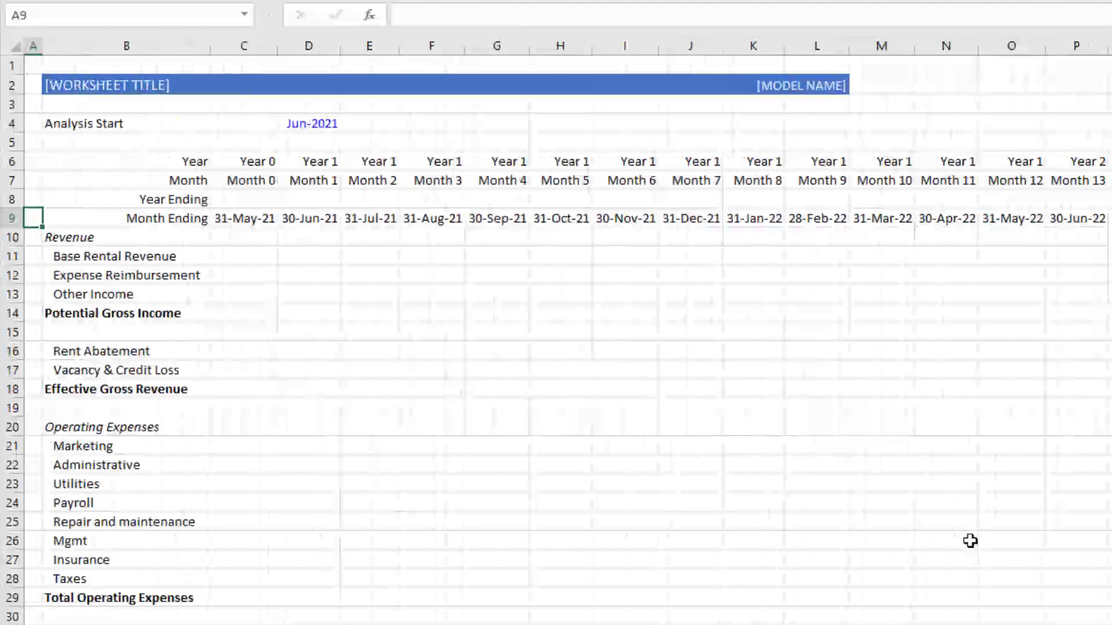
key("Right")
key("Right")
key("Right")
key("Left")
key("Right")
key("Right")
key("Right")
key("Right")
key("Right")
key("Right")
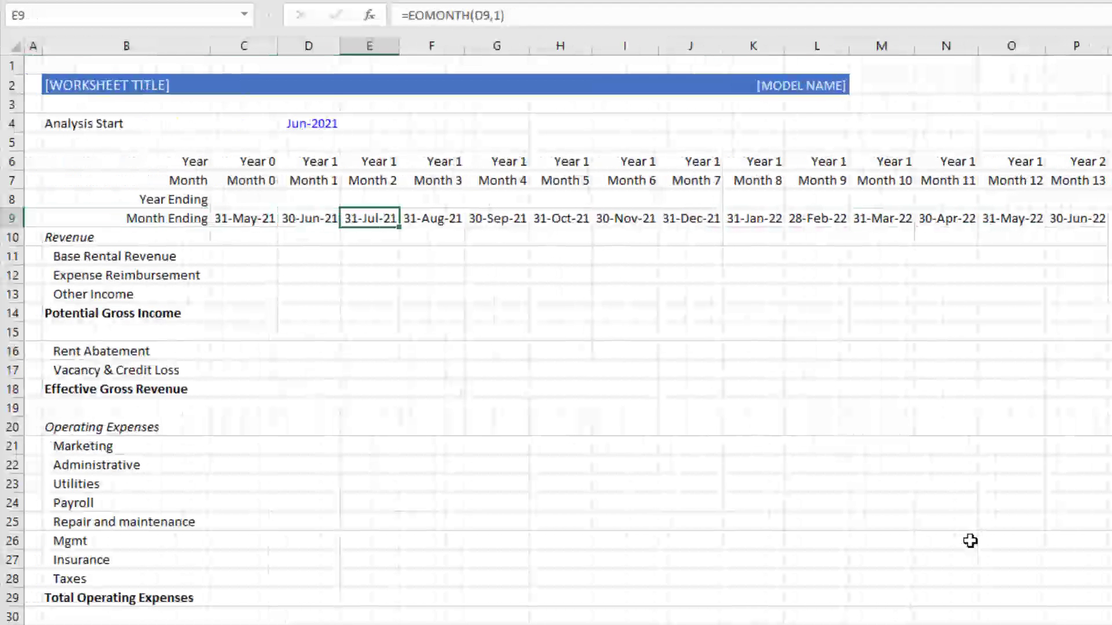
key("Right")
key("Right")
key("Right")
key("Right")
key("Right")
key("Right")
key("Right")
key("Right")
key("Right")
key("Right")
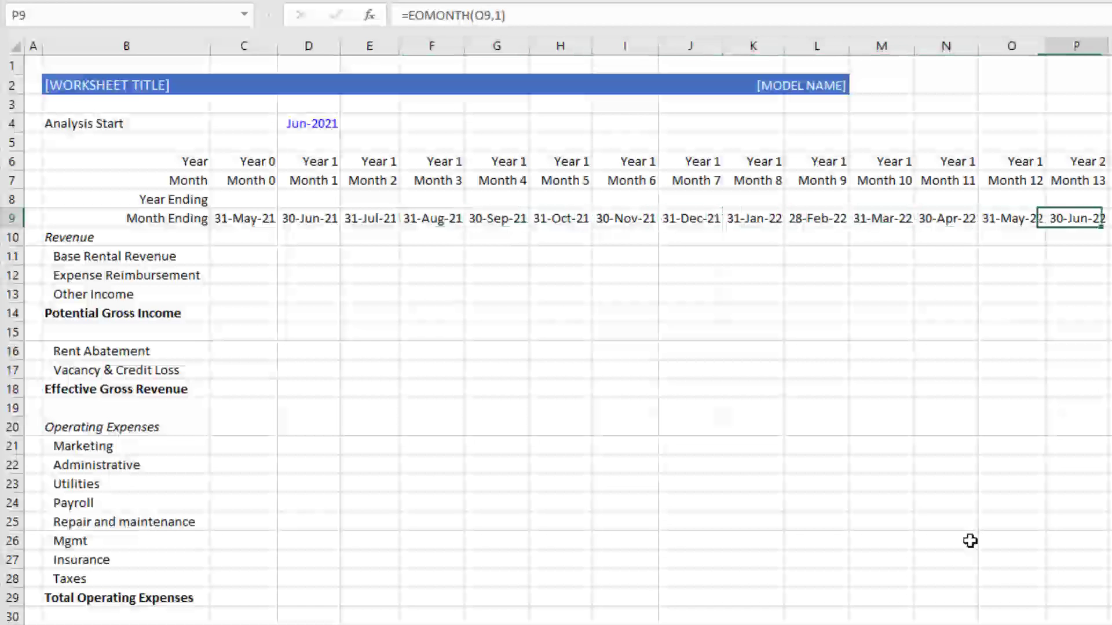
key("Left")
key("Left")
key("Left")
key("Left")
key("Left")
key("Left")
key("Left")
key("Left")
key("Left")
key("Left")
key("Left")
key("Left")
key("Left")
key("Left")
key("Left")
key("Left")
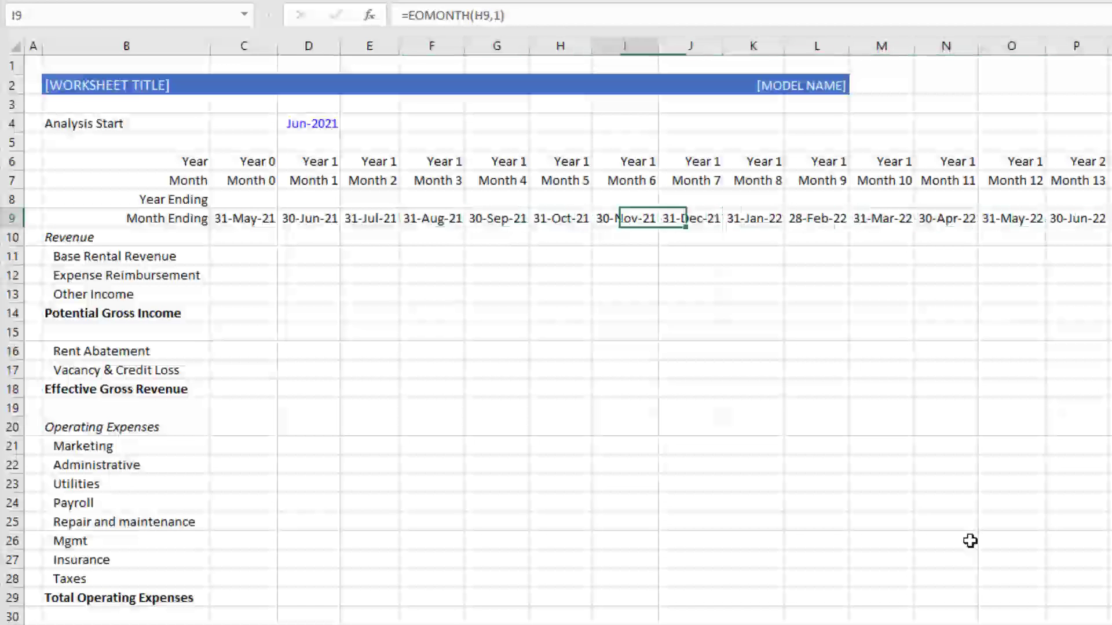
key("Up")
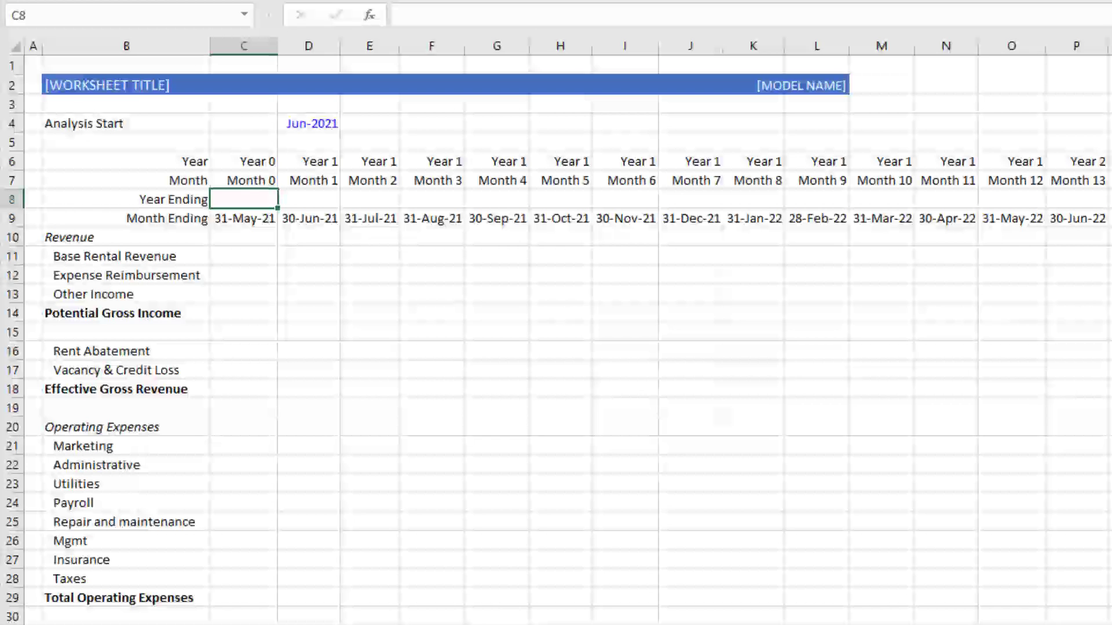
left_click(309, 218)
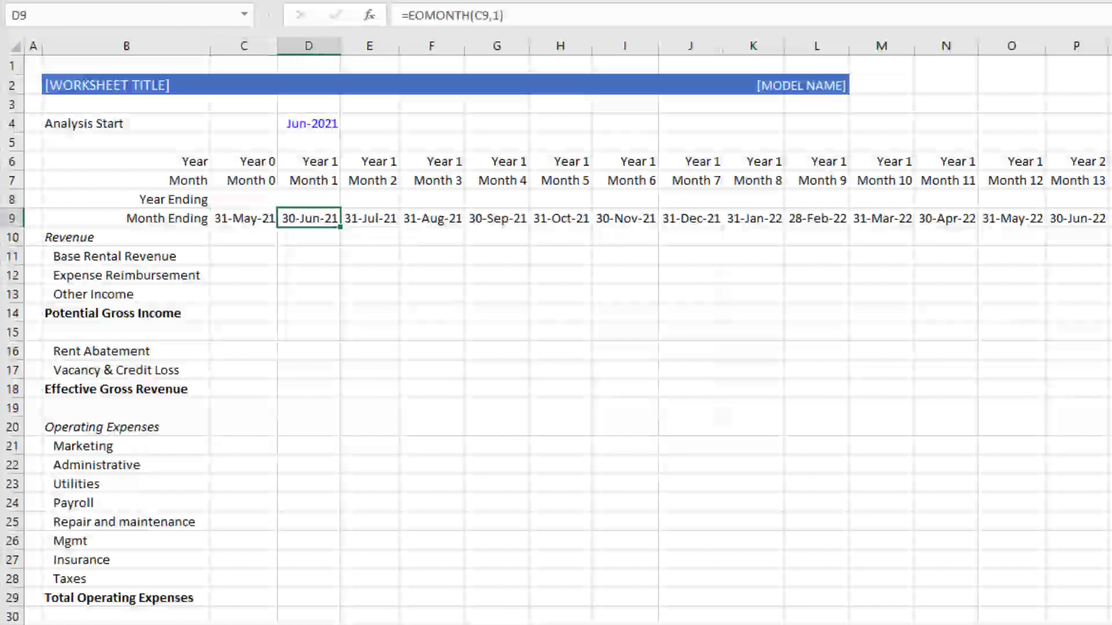
left_click(308, 200)
left_click(308, 162)
left_click_drag(309, 161, 371, 180)
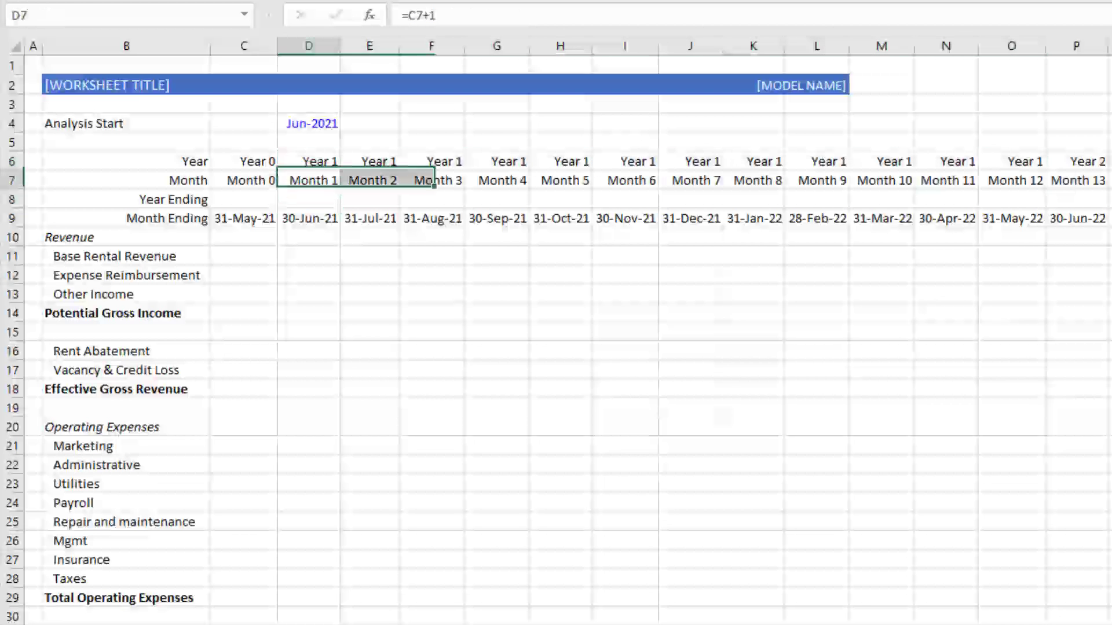
left_click(308, 219)
left_click(309, 162)
left_click_drag(308, 162, 1012, 161)
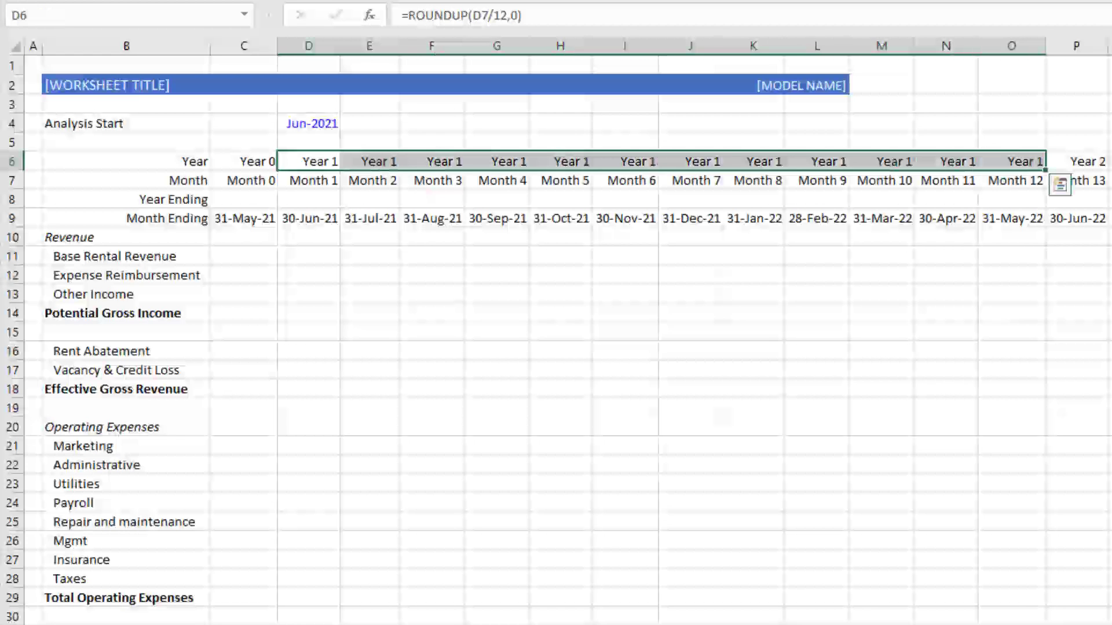
left_click(308, 199)
left_click(244, 199)
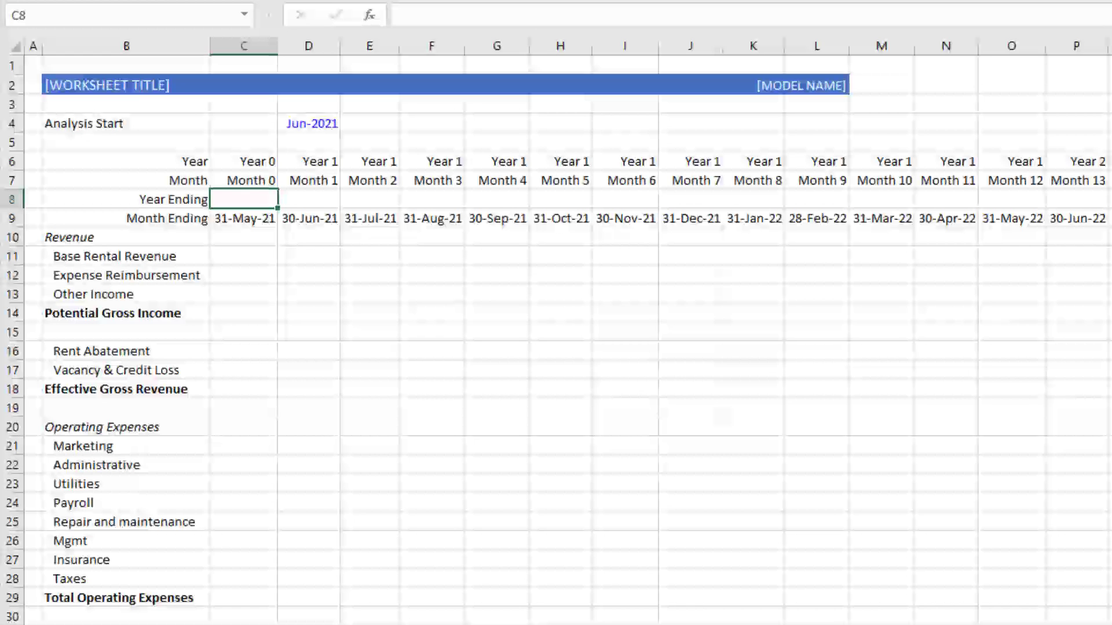
- Enter =YEAR(C9) in the Year Ending cell C8
type("=year")
key("Tab")
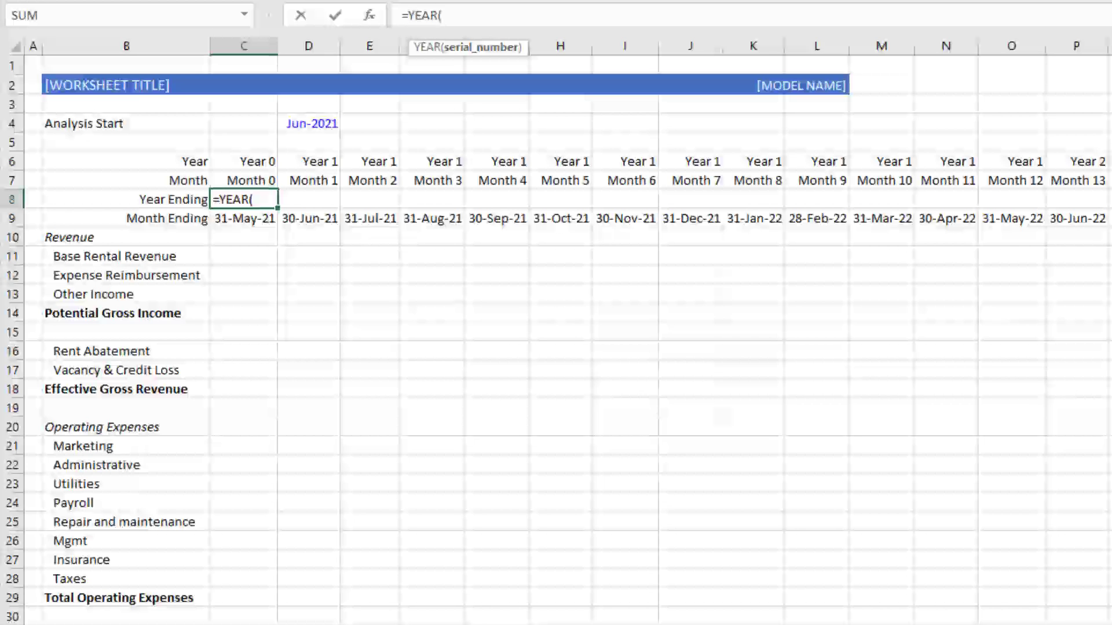
left_click(244, 218)
type(")")
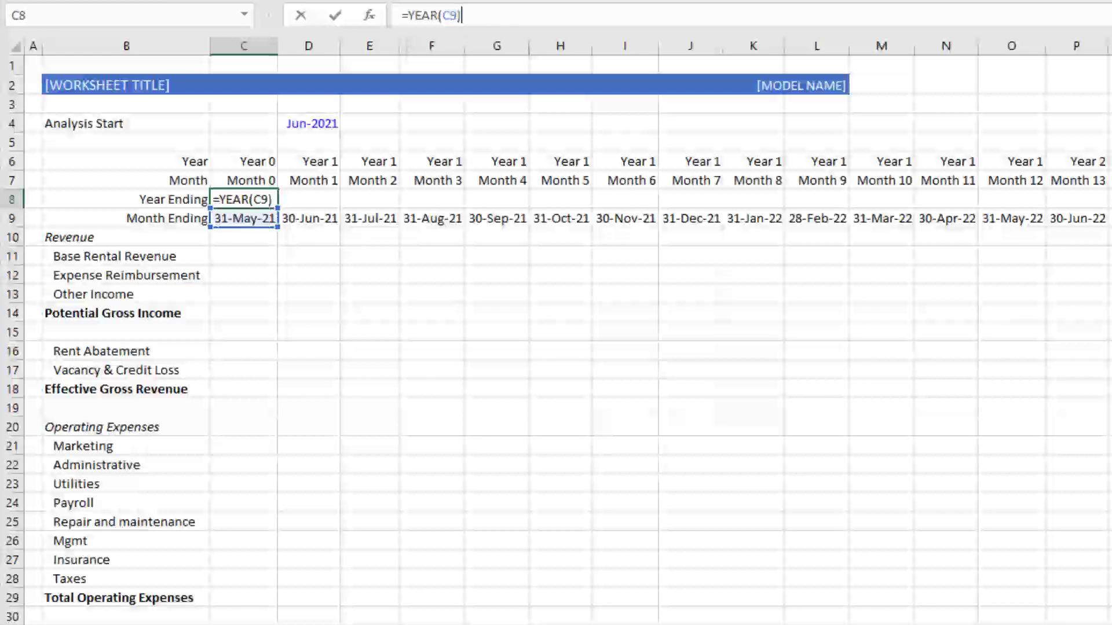
key("Return")
key("Up")
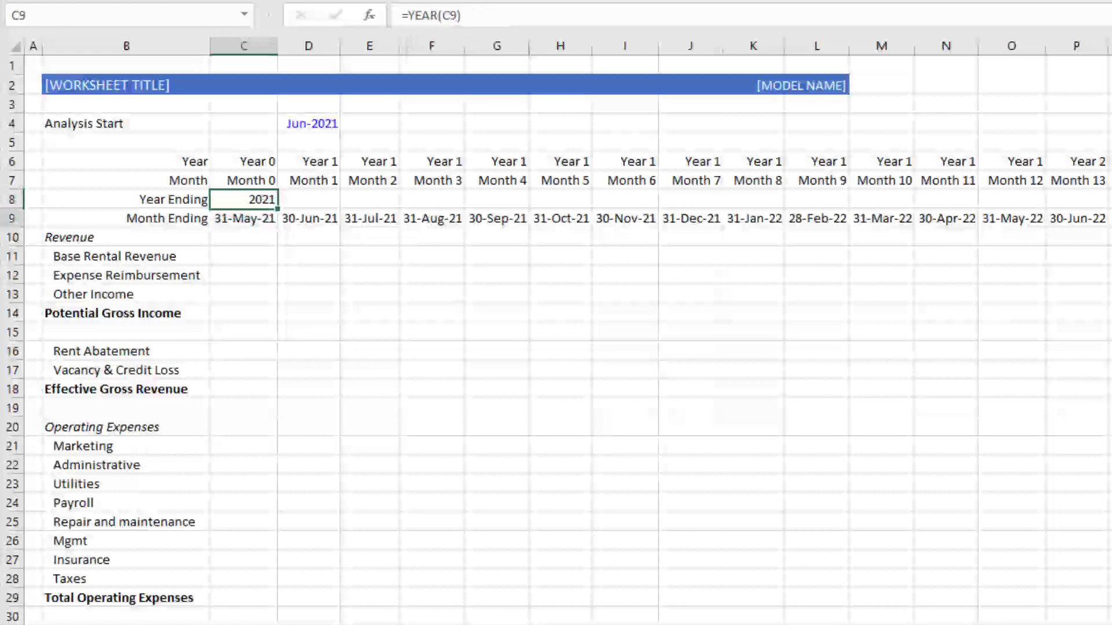
- Re-edit C8 and delete the C9 argument, leaving =YEAR( open for a new date
left_click(243, 219)
left_click(244, 199)
key("F2")
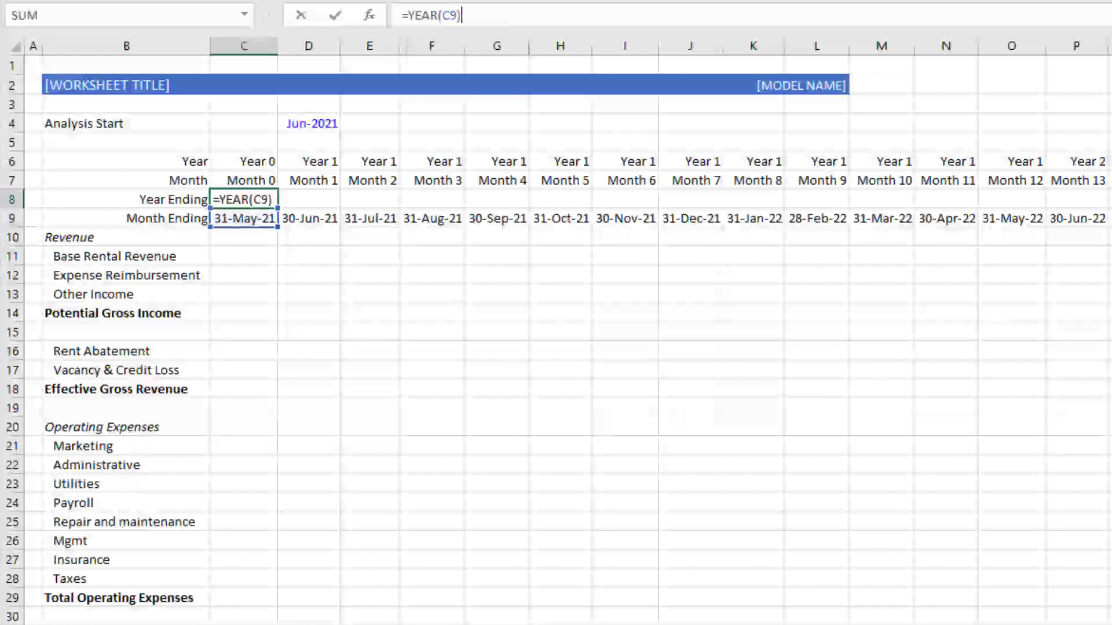
key("BackSpace")
key("BackSpace")
key("BackSpace")
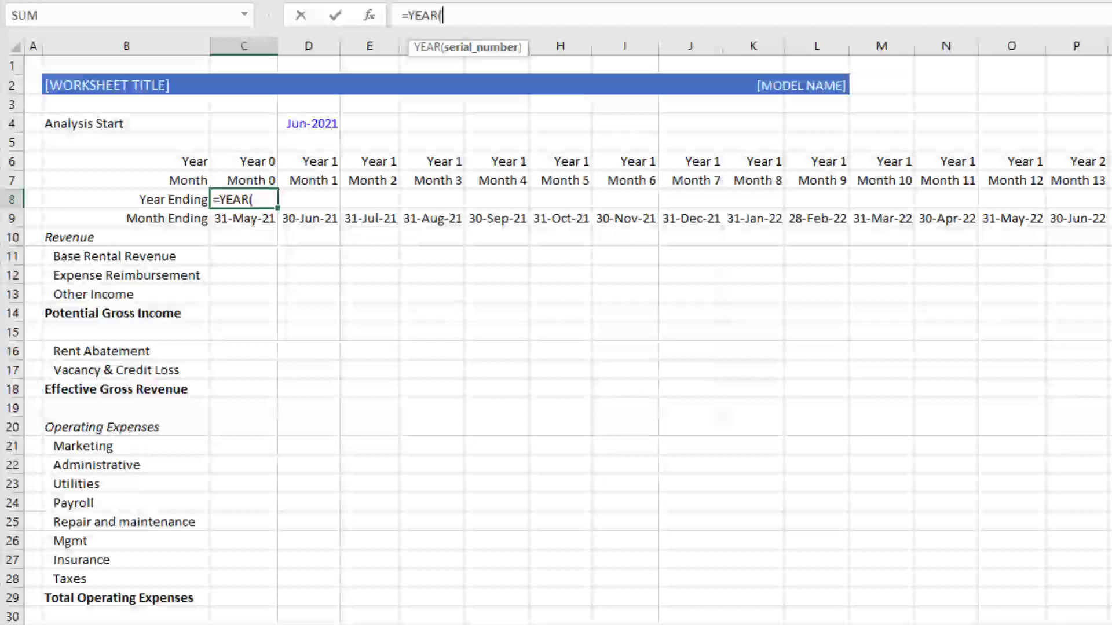
- Complete C8 as =YEAR(EDATE($D$4,11))+C6-1 with an absolute D4 reference and commit it
type("eda")
key("Tab")
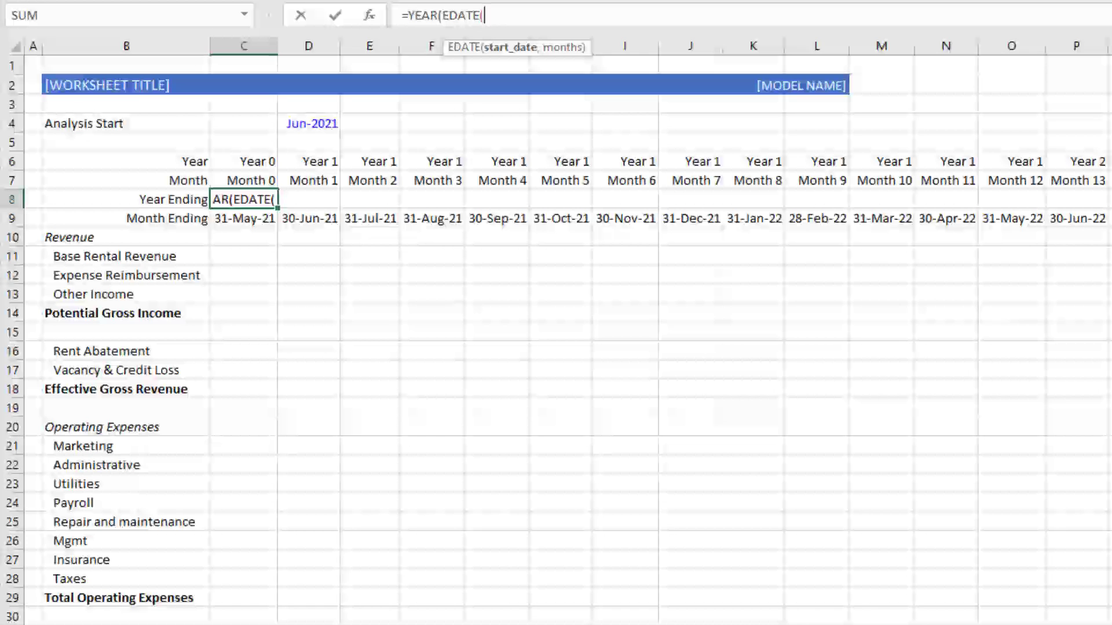
key("Up")
key("Up")
key("Up")
key("Up")
key("Right")
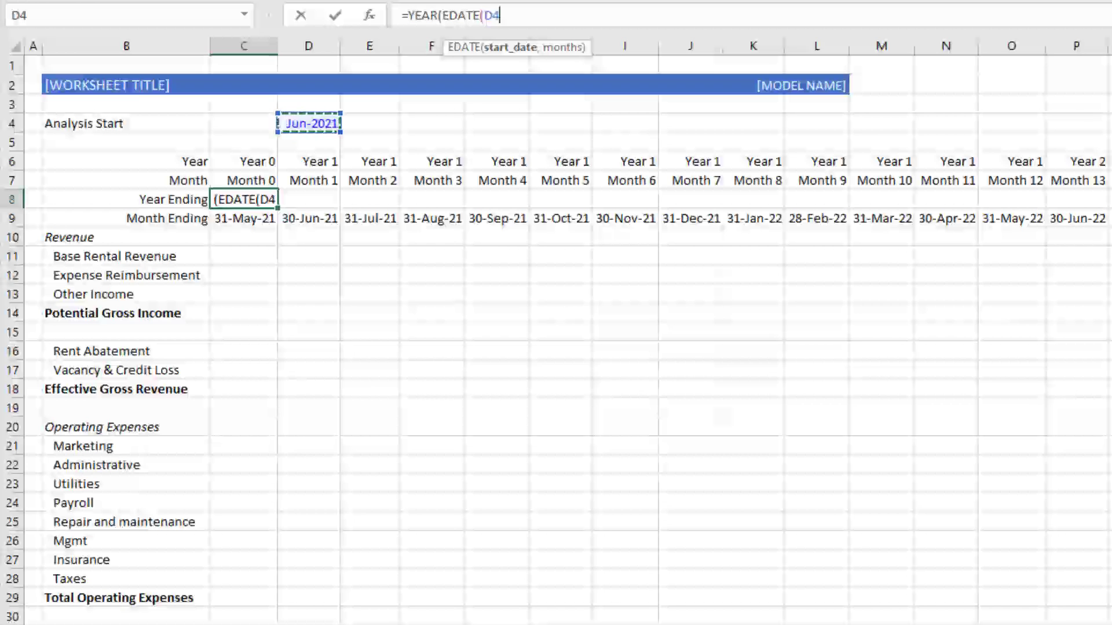
key("F4")
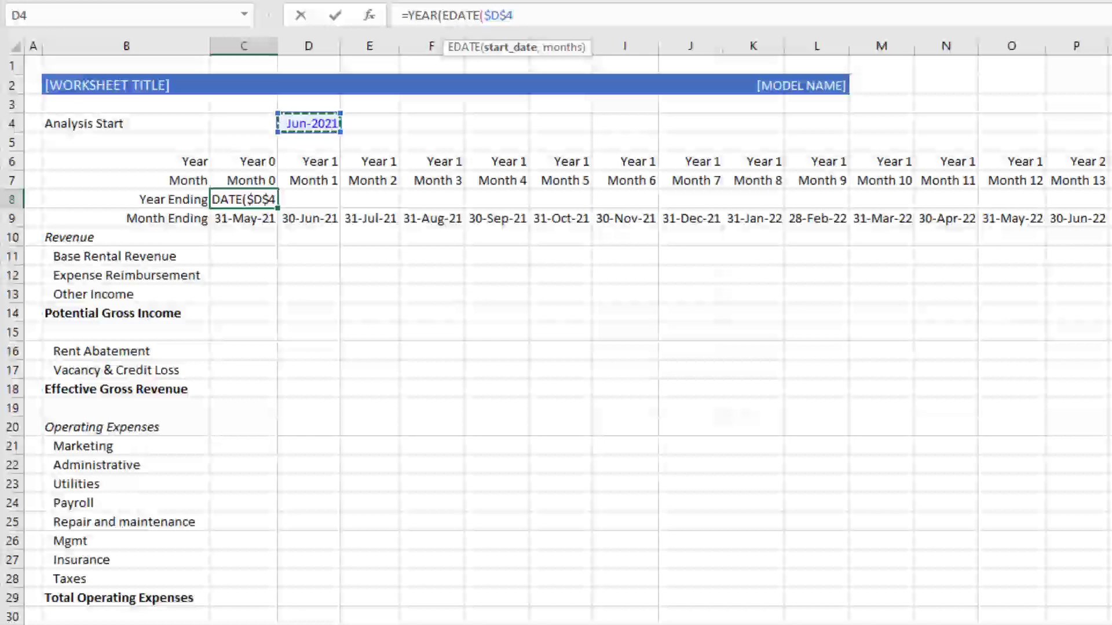
type(",1")
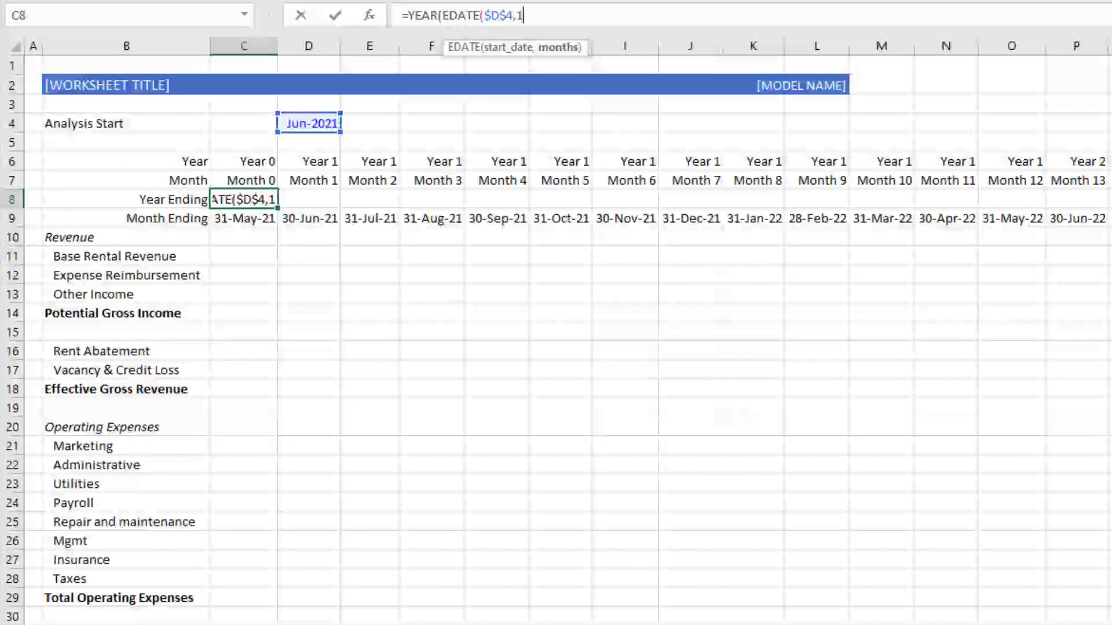
type("1")
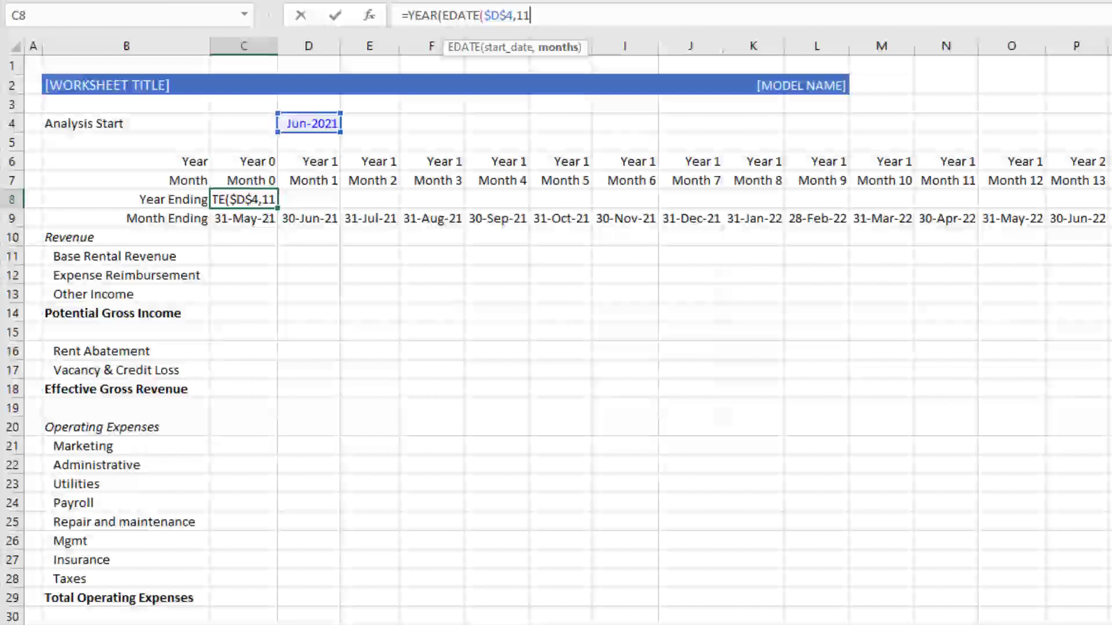
type(")")
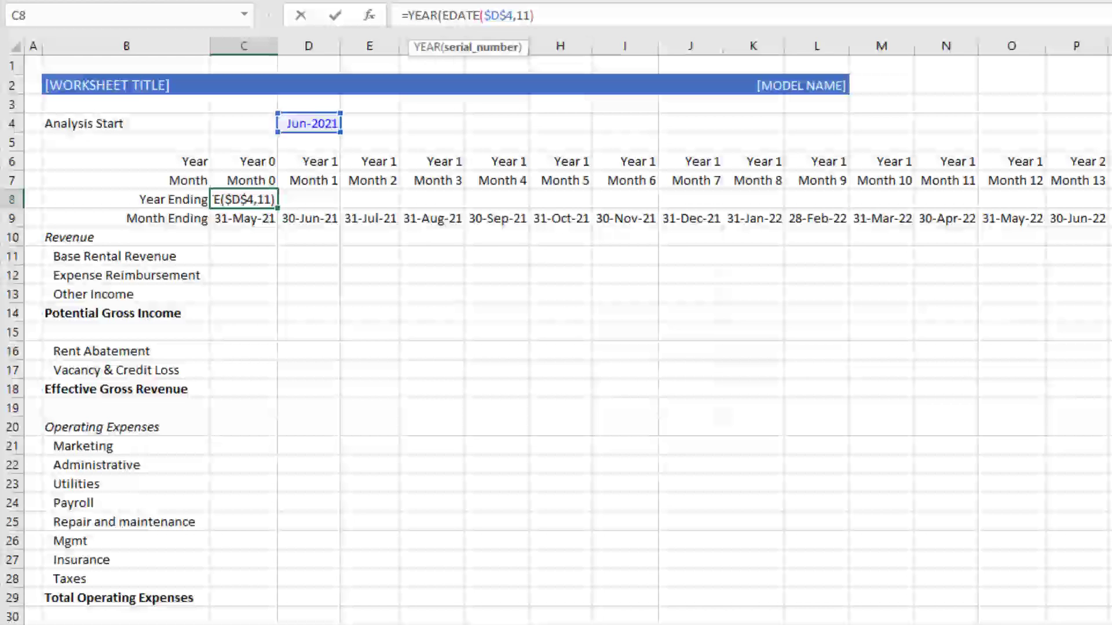
type("+")
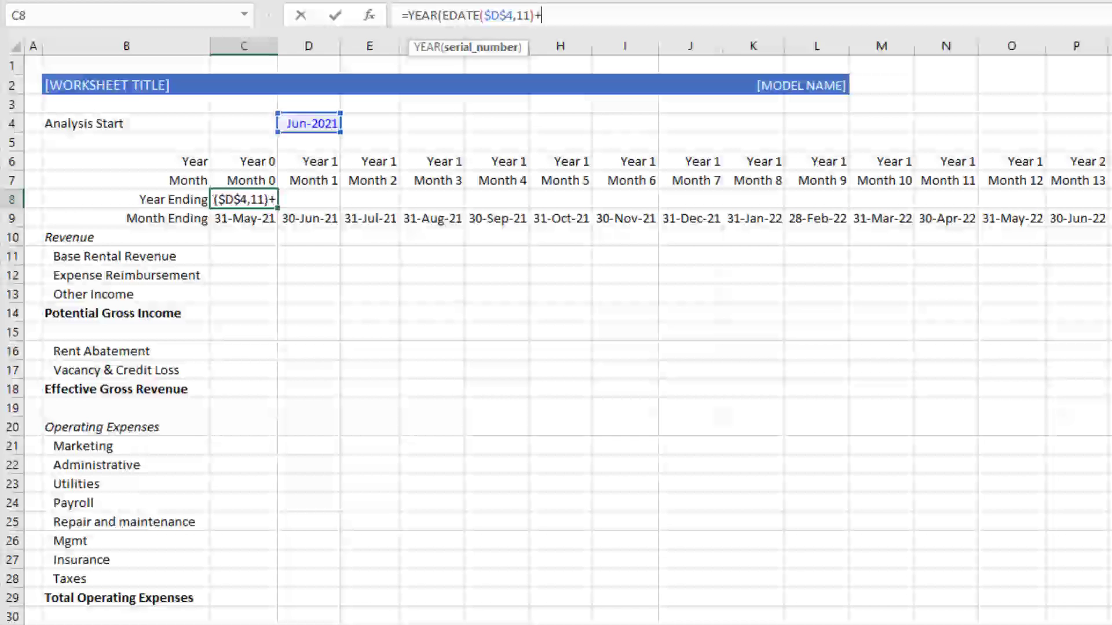
key("Up")
key("Up")
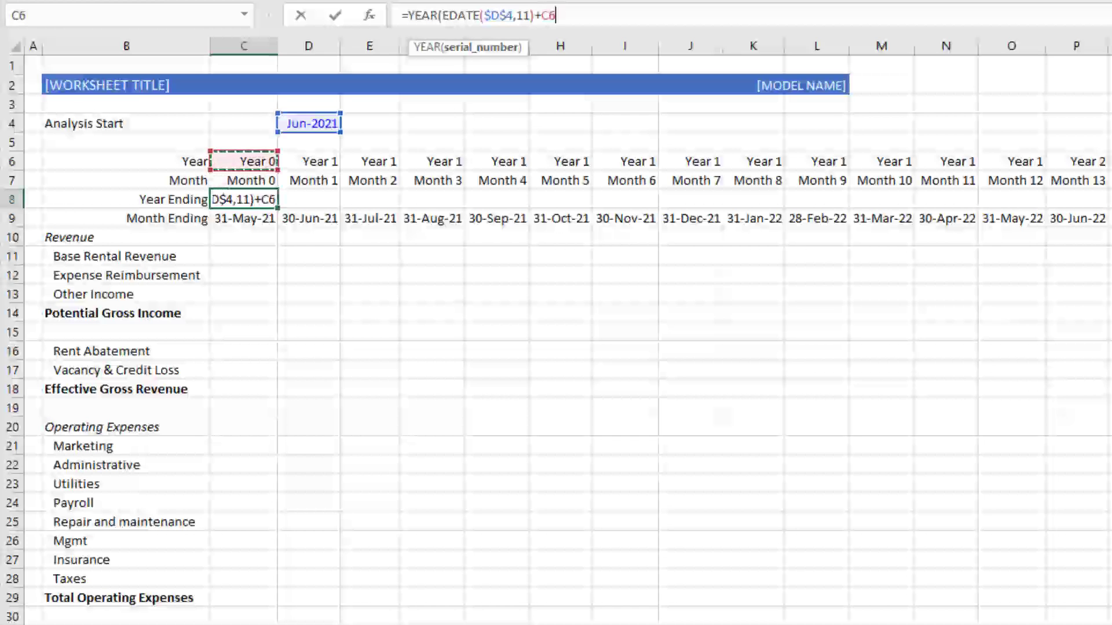
type("-1")
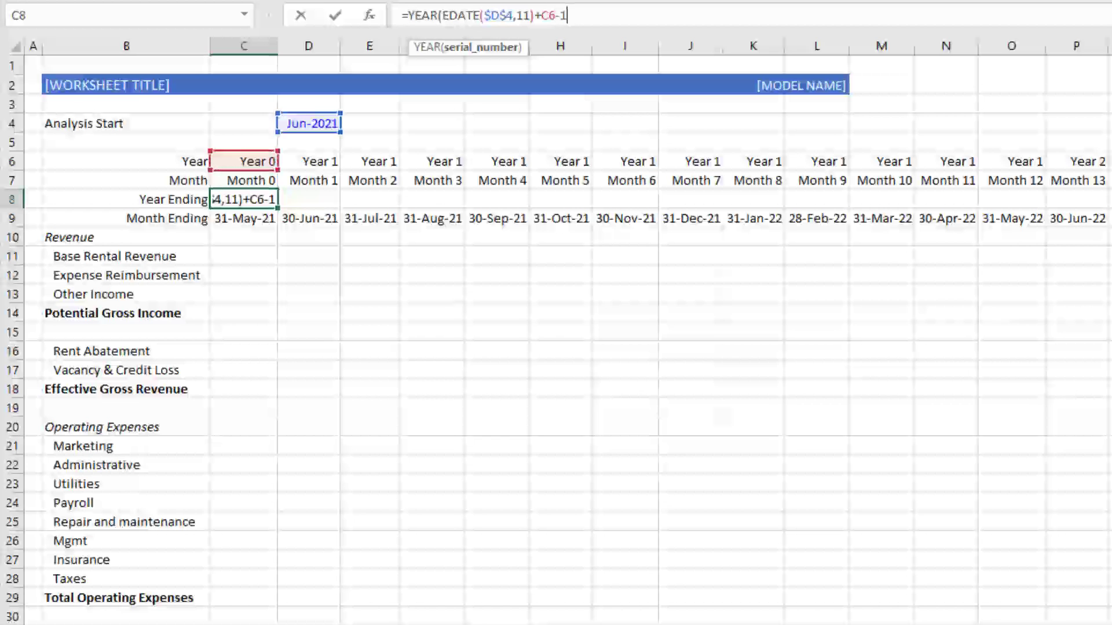
left_click(538, 15)
type(")")
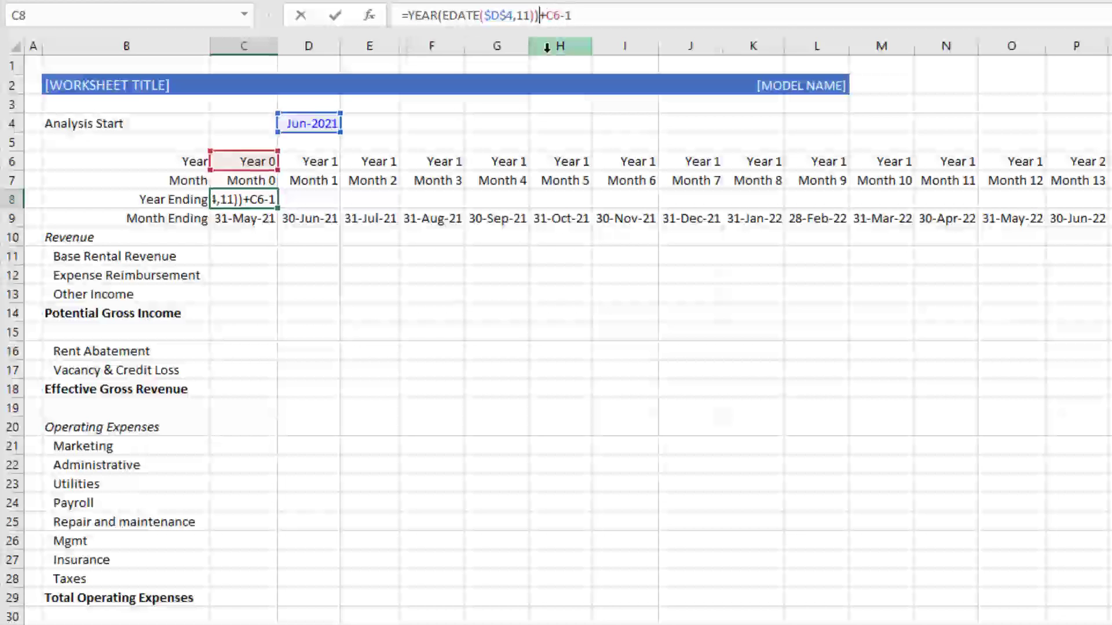
key("Return")
key("Up")
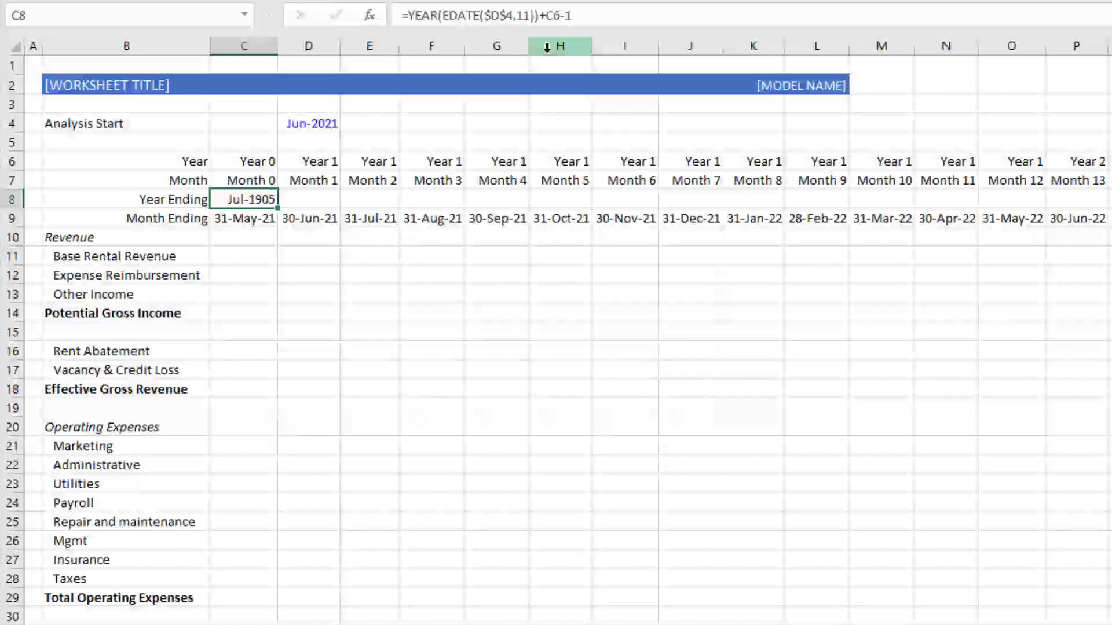
- Replace C8's date format with custom code 00 so it shows 2021, then select C6:C9
key("ctrl+1")
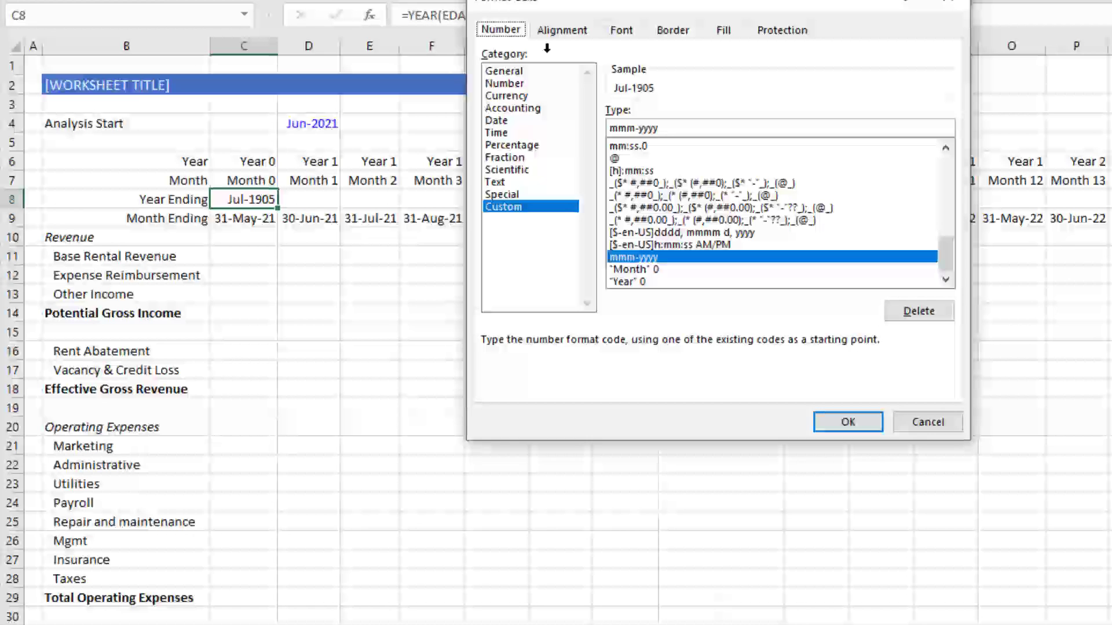
key("Tab")
key("Tab")
type("00")
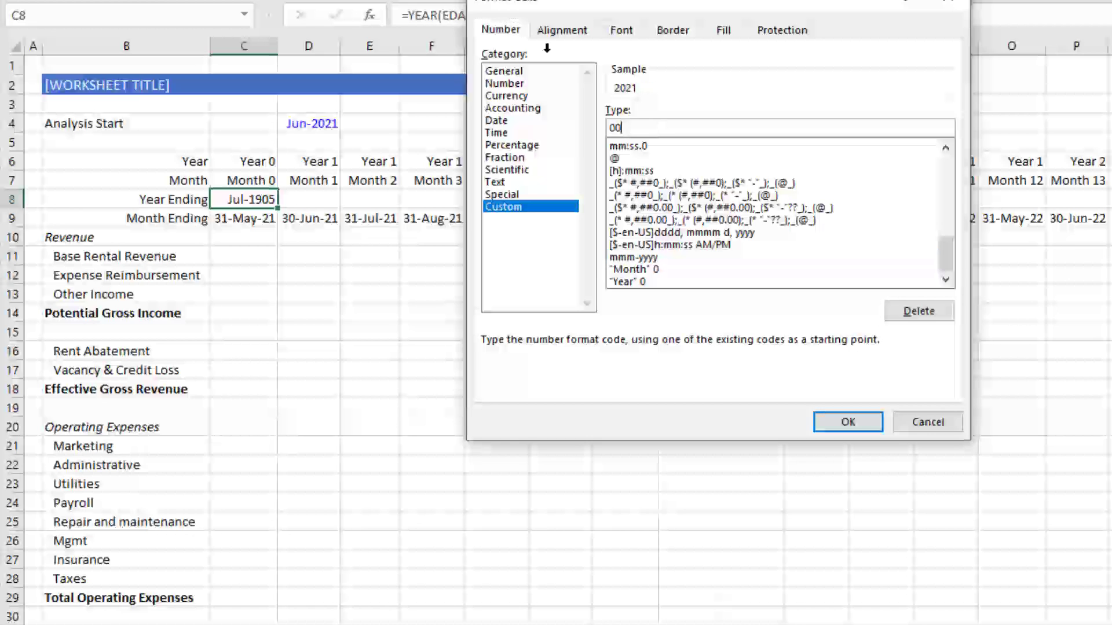
key("Return")
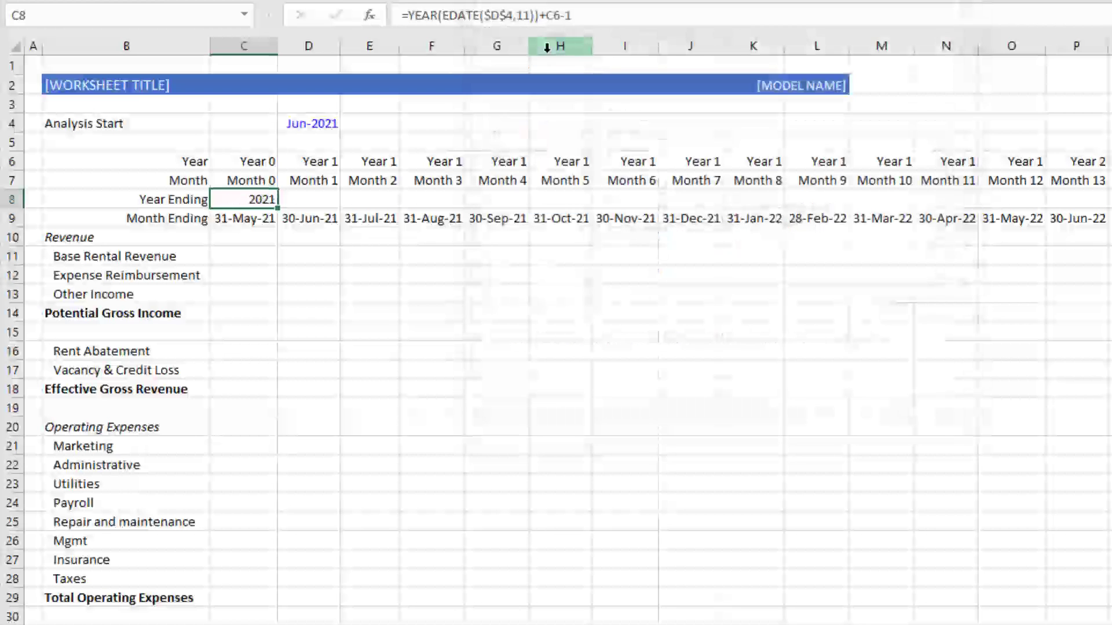
key("Up")
key("Down")
key("Up")
key("Up")
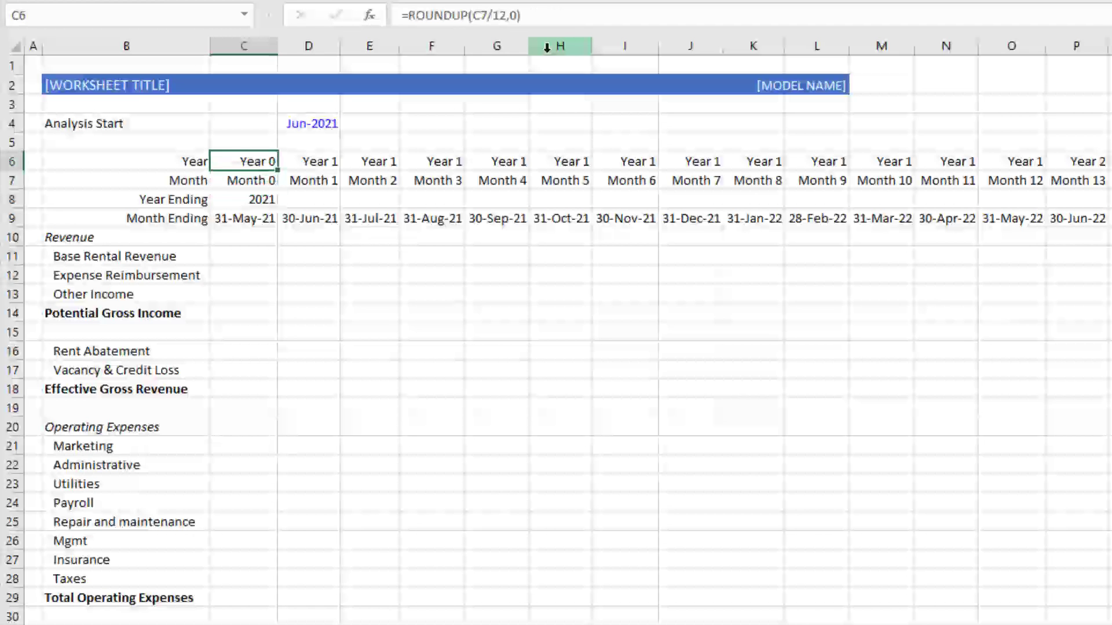
key("shift+Down")
key("shift+Down")
key("shift+Down")
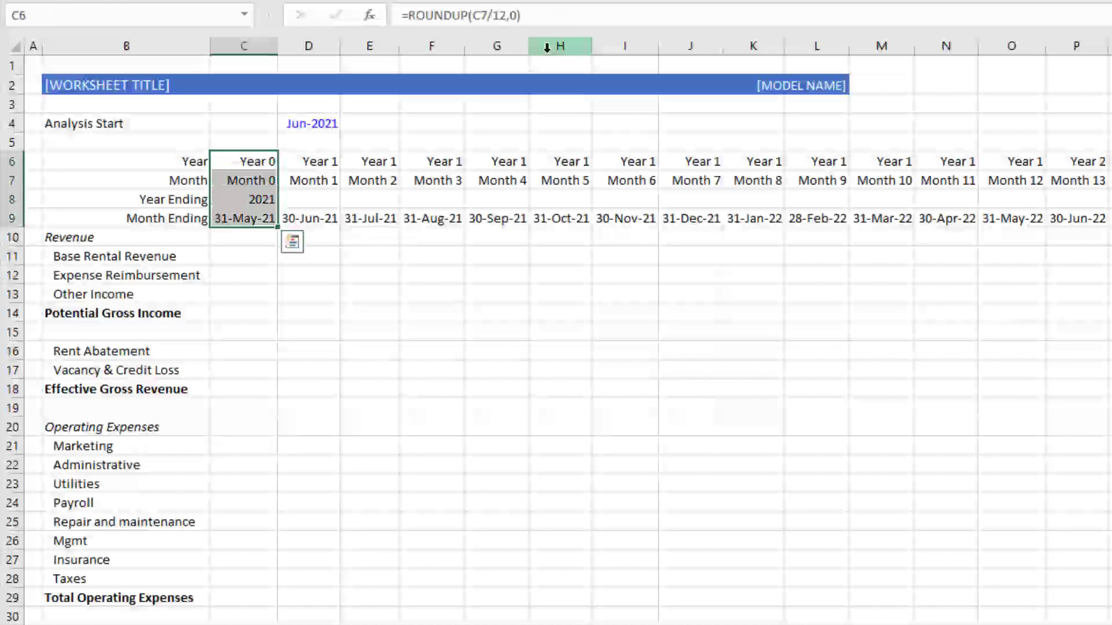
- Copy the Year Ending formula from C8 into D8 and across E8:O8
key("Down")
key("Down")
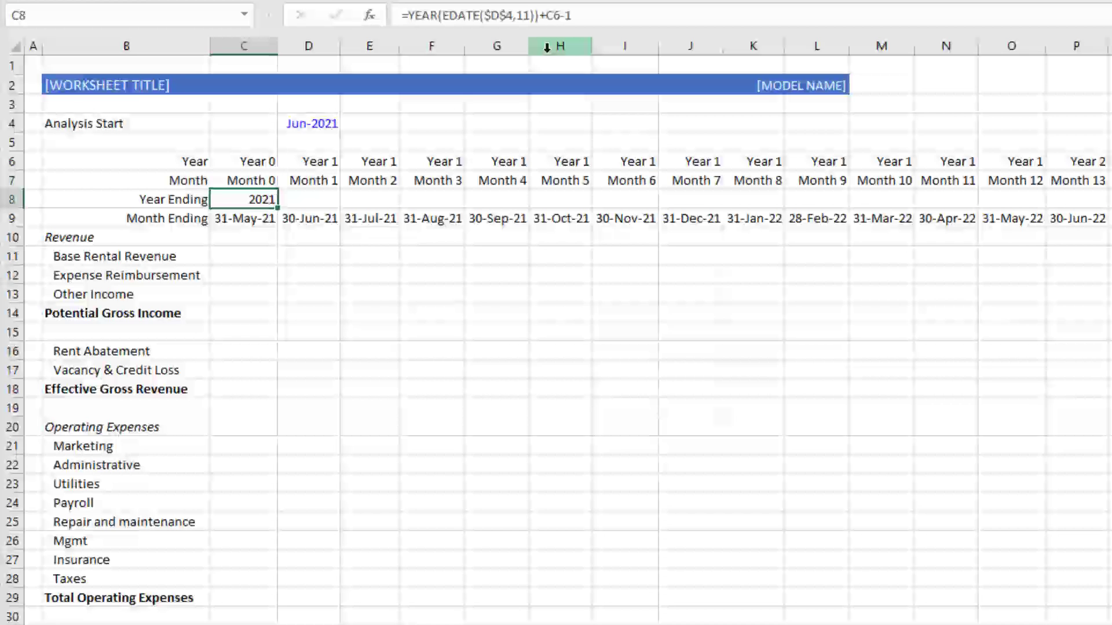
key("ctrl+c")
key("Right")
key("ctrl+v")
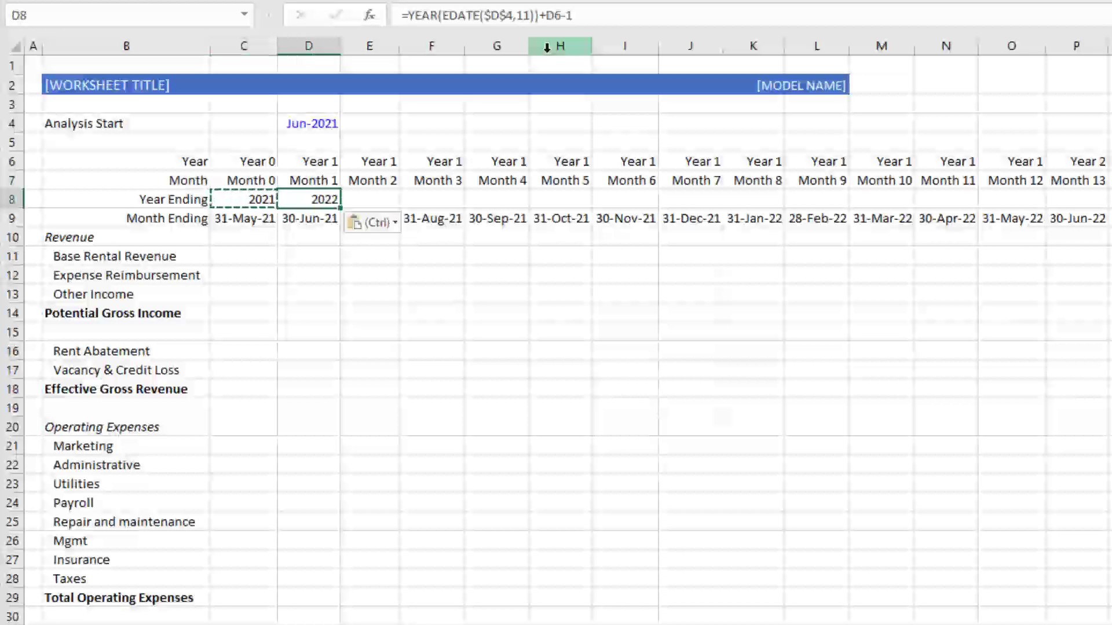
key("Down")
key("Up")
key("Up")
key("Up")
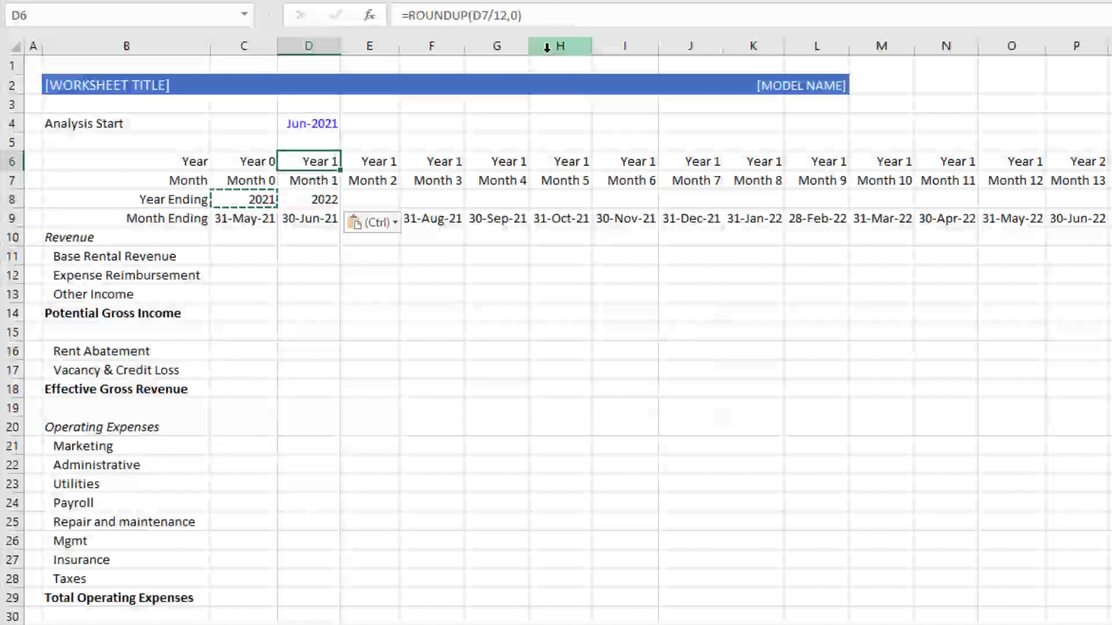
key("shift+Right")
key("shift+Right")
key("shift+Right")
key("shift+Right")
key("shift+Right")
key("shift+Right")
key("shift+Right")
key("shift+Right")
key("shift+Right")
key("shift+Right")
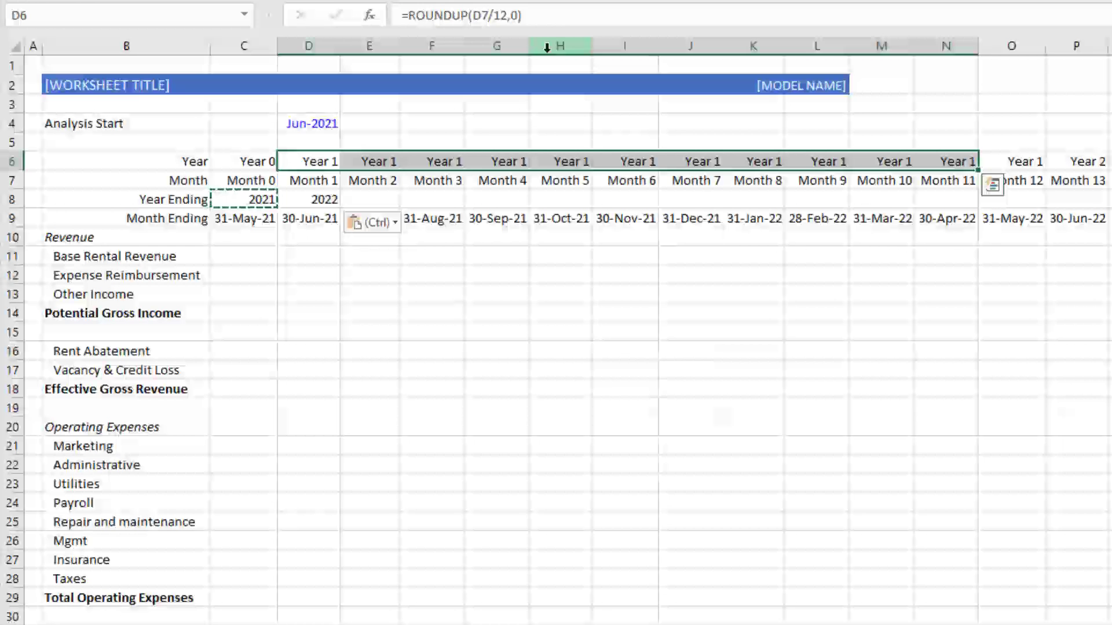
key("Down")
key("Down")
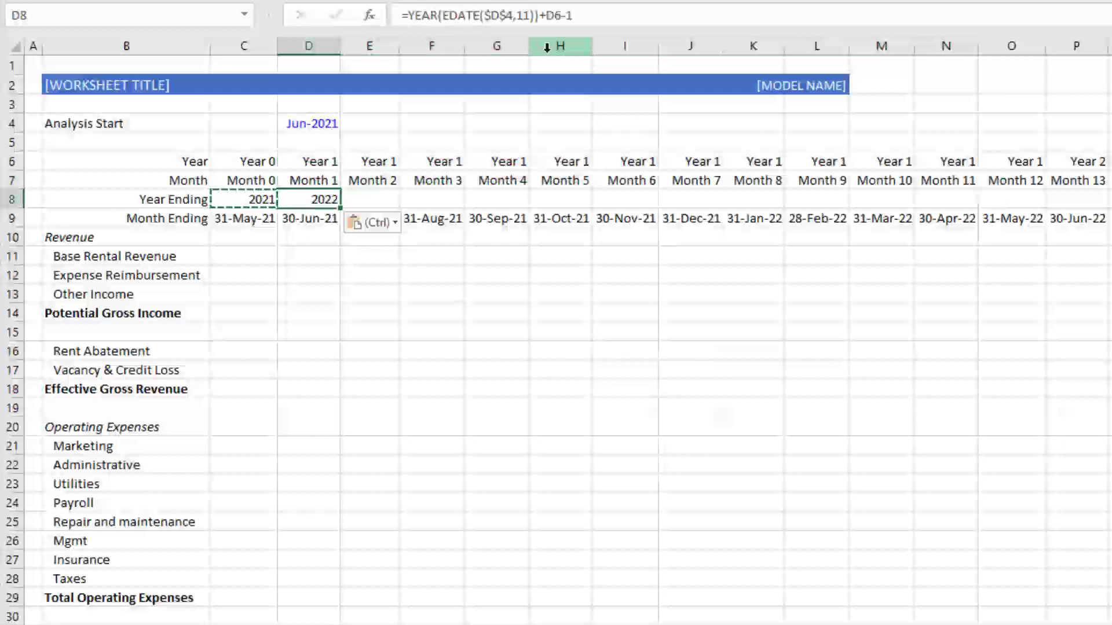
key("ctrl+c")
key("shift+Right")
key("shift+Right")
key("shift+Right")
key("shift+Right")
key("shift+Right")
key("shift+Right")
key("shift+Right")
key("shift+Right")
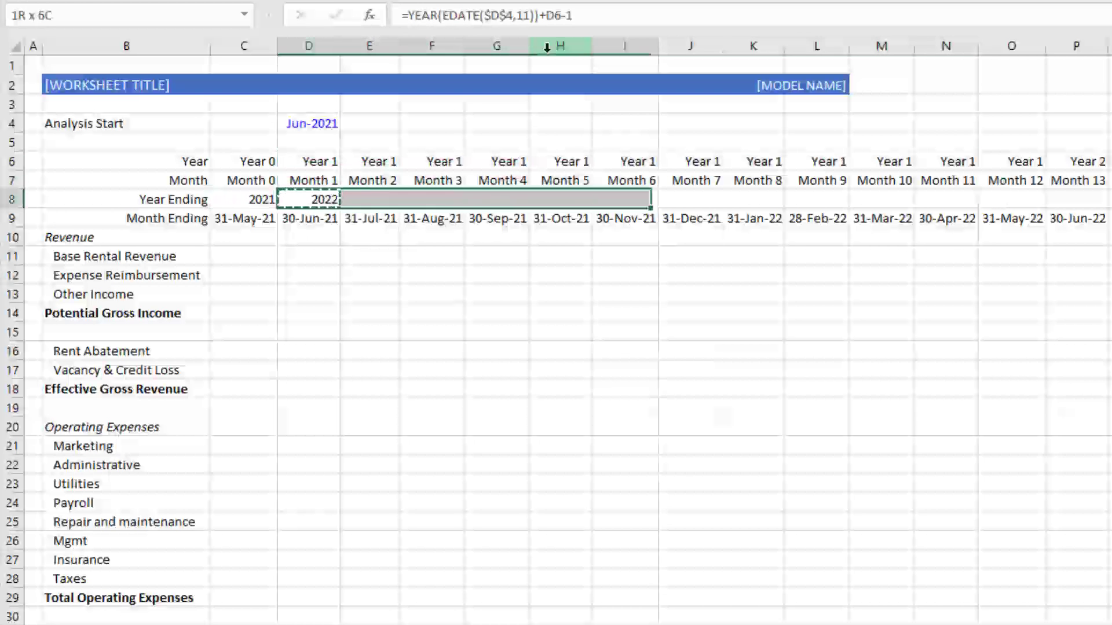
key("shift+Right")
key("shift+Right")
key("shift+Right")
key("ctrl+v")
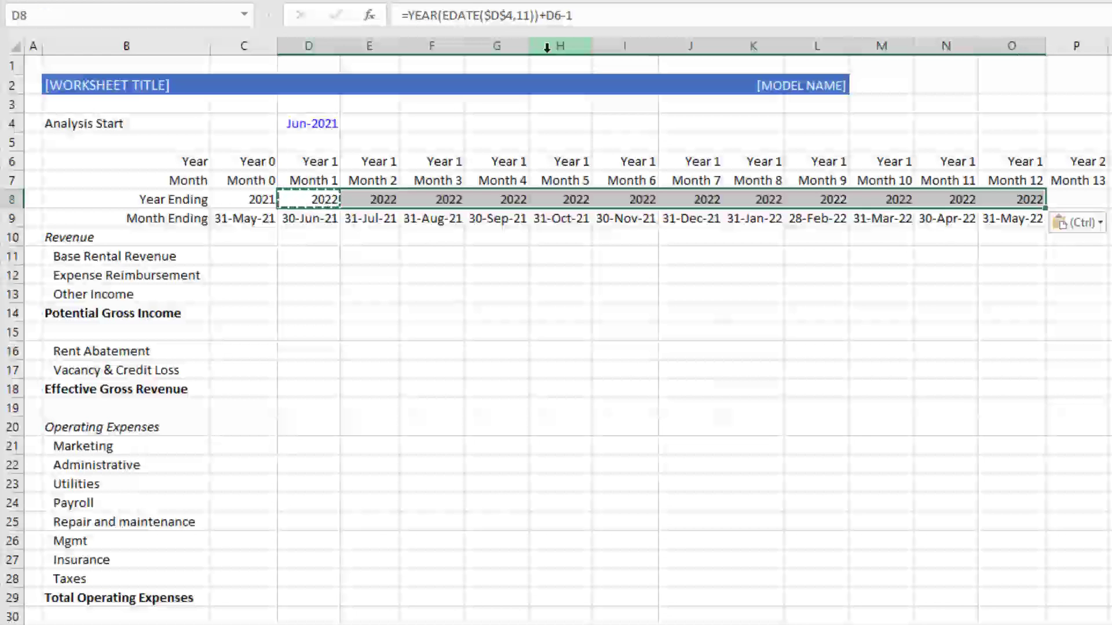
key("ctrl")
key("Escape")
- Extend the year formula from O8 across P8:AB8, reaching 2024
key("shift+Left")
key("shift+Left")
key("shift+Left")
key("shift+Left")
key("shift+Left")
key("shift+Left")
key("shift+Left")
key("shift+Left")
key("shift+Left")
key("shift+Left")
key("shift+Left")
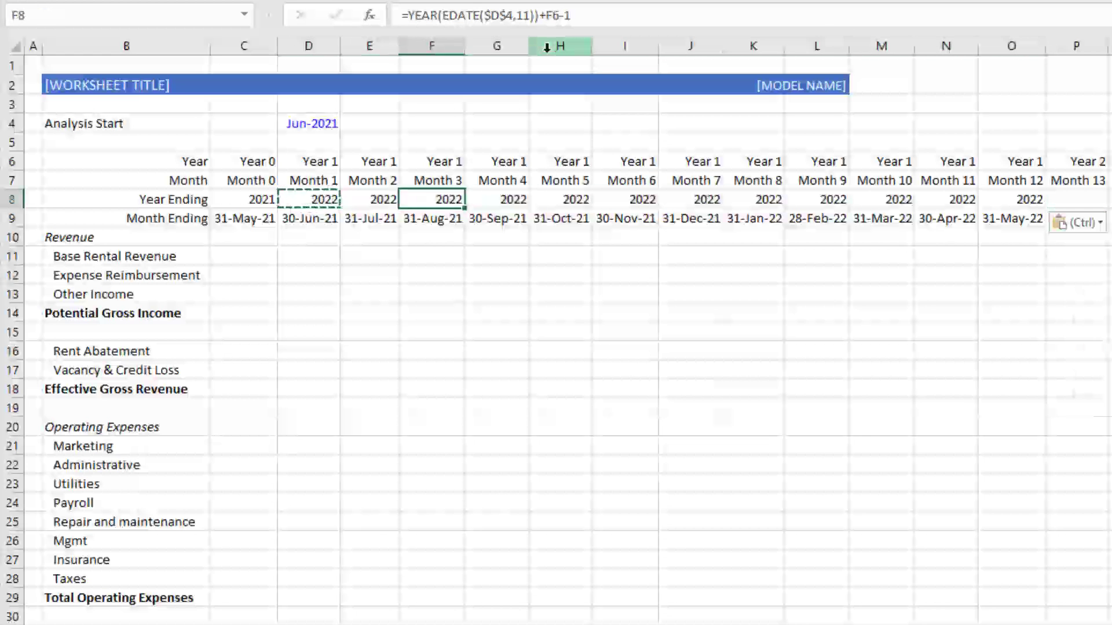
key("shift+Right")
key("shift+Right")
key("shift+Right")
key("shift+Right")
key("shift+Right")
key("shift+Right")
key("shift+Right")
key("shift+Right")
key("shift+Right")
key("shift+Right")
key("shift+Right")
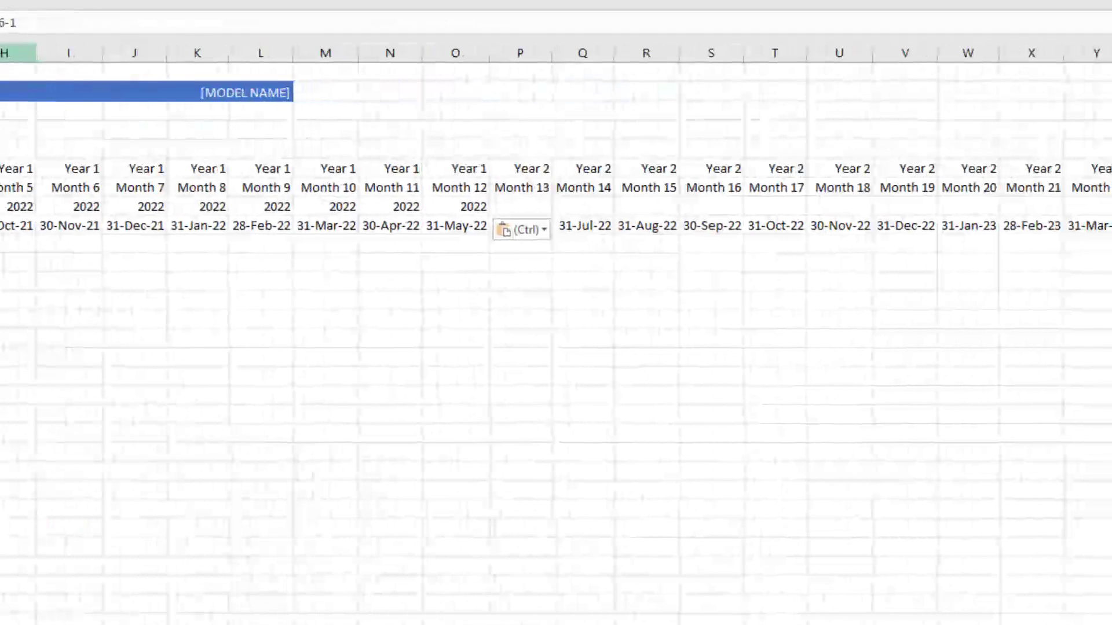
key("shift+Right")
key("shift+Right")
key("shift+Right")
key("shift+Right")
key("shift+Right")
key("shift+Right")
key("shift+Right")
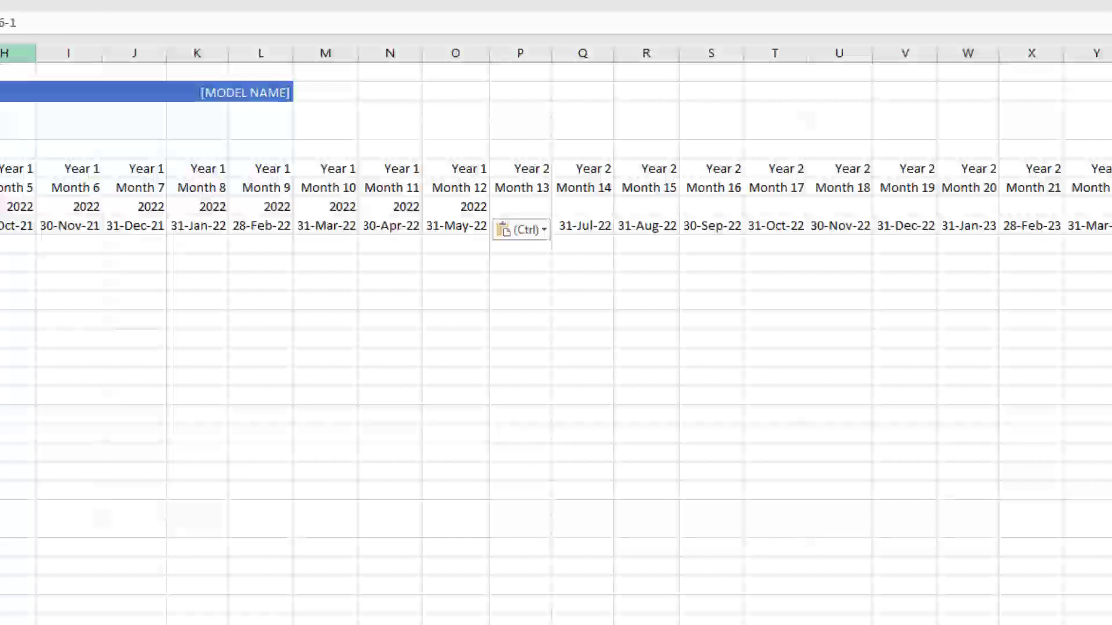
key("Right")
key("Right")
key("Right")
key("Right")
key("Right")
key("Right")
key("Right")
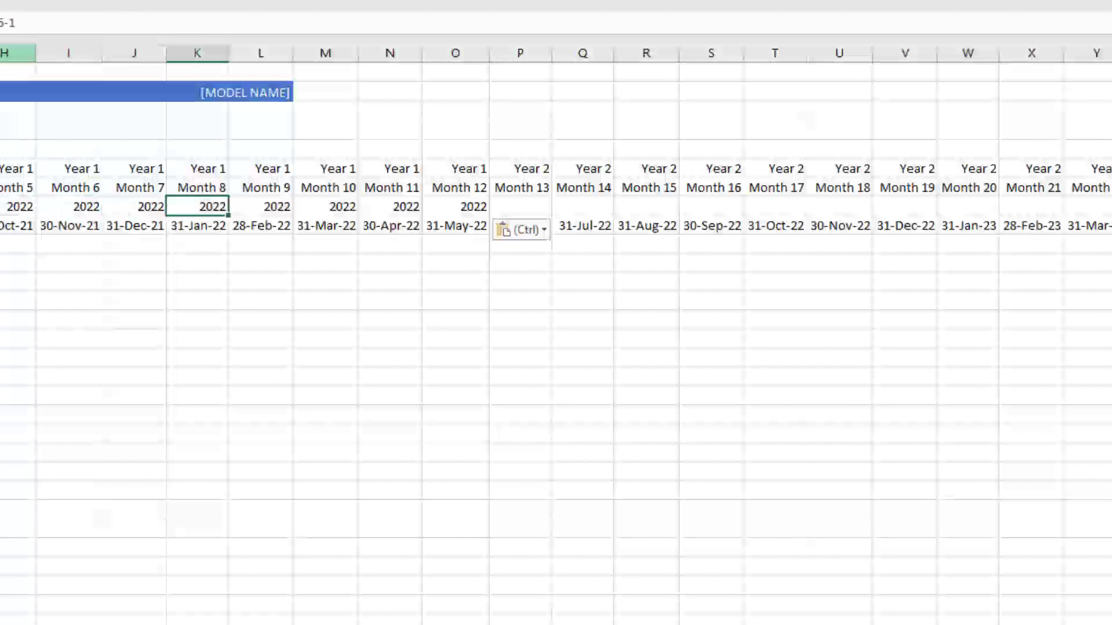
key("ctrl+c")
key("Right")
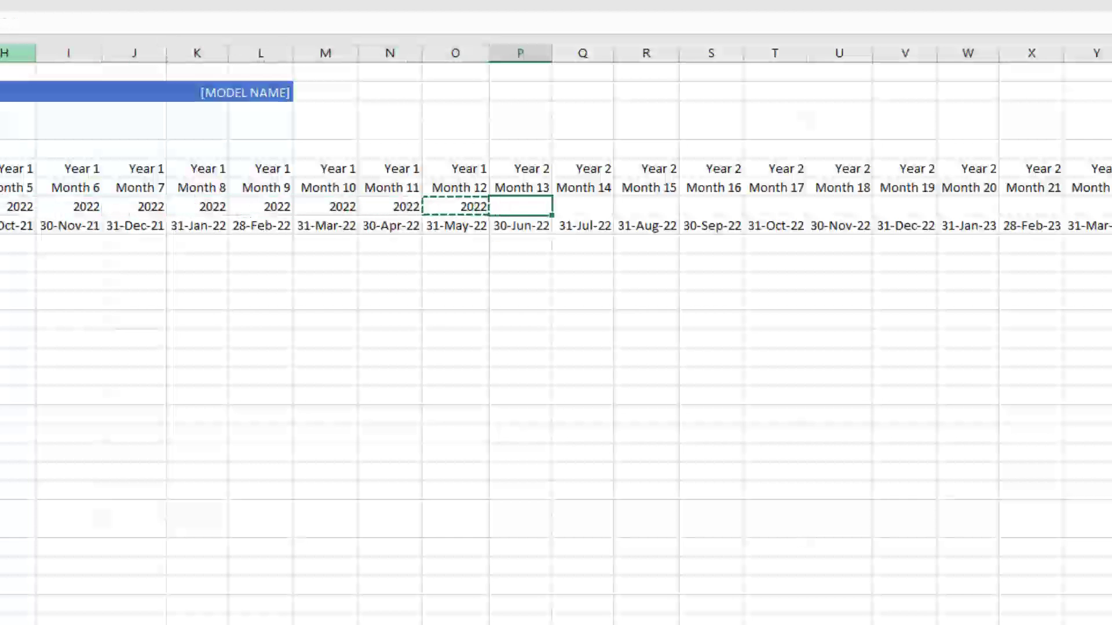
key("ctrl+v")
key("shift+Right")
key("shift+Right")
key("shift+Right")
key("shift+Right")
key("shift+Right")
key("shift+Right")
key("shift+Right")
key("shift+Right")
key("shift+Right")
key("shift+Right")
key("shift+Right")
key("shift+Right")
key("shift+Right")
key("shift+Right")
key("shift+Right")
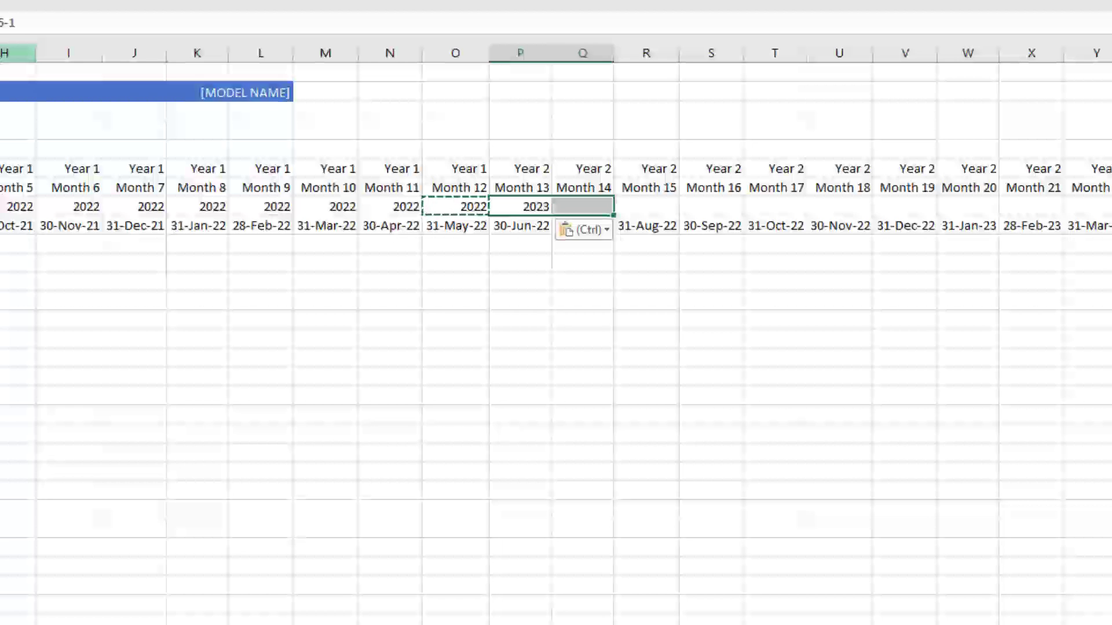
key("shift+Left")
key("shift+Left")
key("shift+Left")
key("shift+Left")
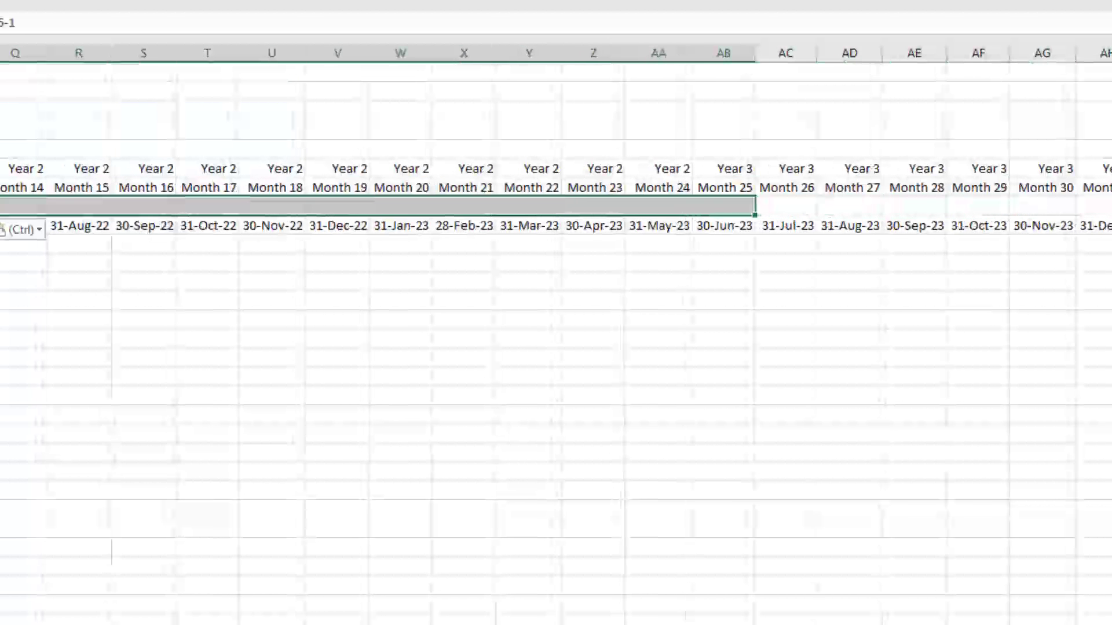
key("ctrl+v")
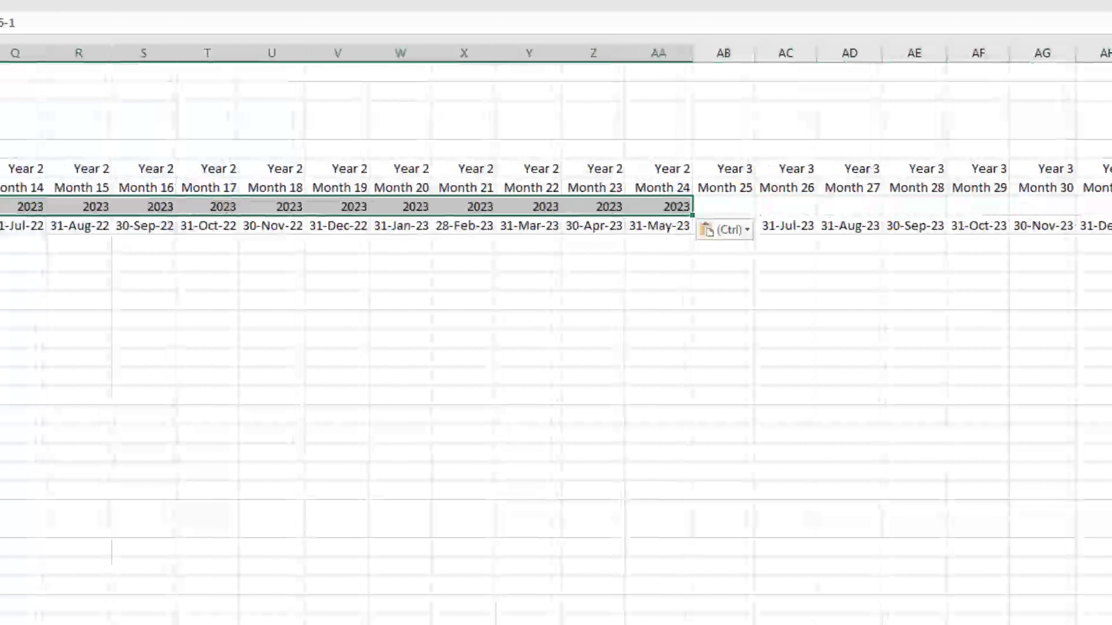
key("Right")
key("Right")
key("Right")
key("Right")
key("Right")
key("Right")
key("Right")
key("Right")
key("Right")
key("Right")
key("Right")
key("Right")
key("ctrl+v")
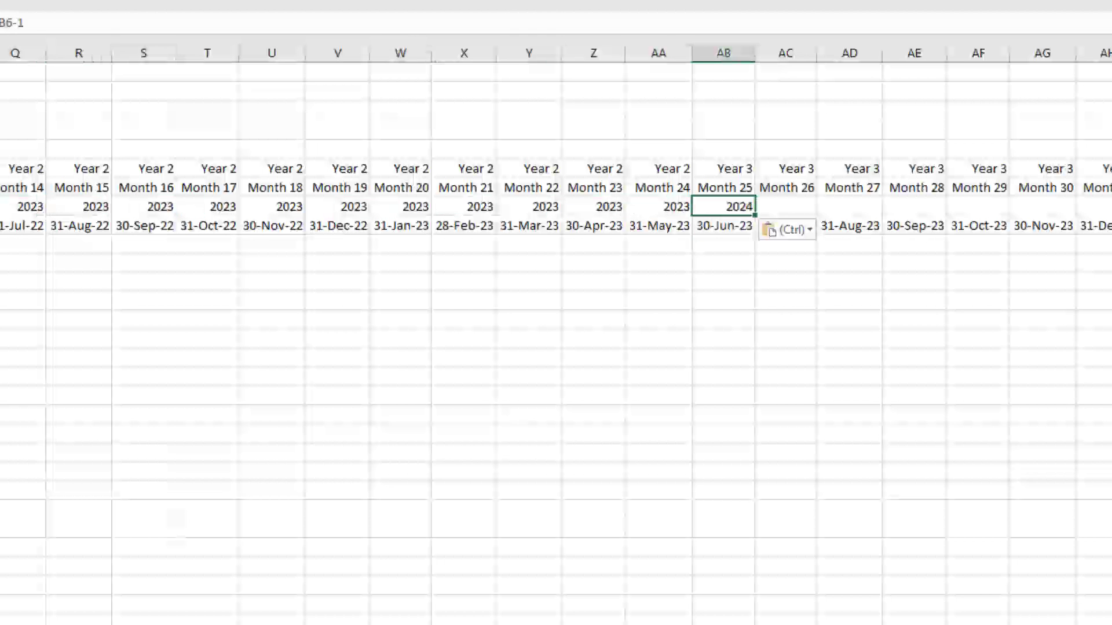
- Fill the rest of row 8 through EE8 and check the years run to 2032
key("ctrl+shift+Right")
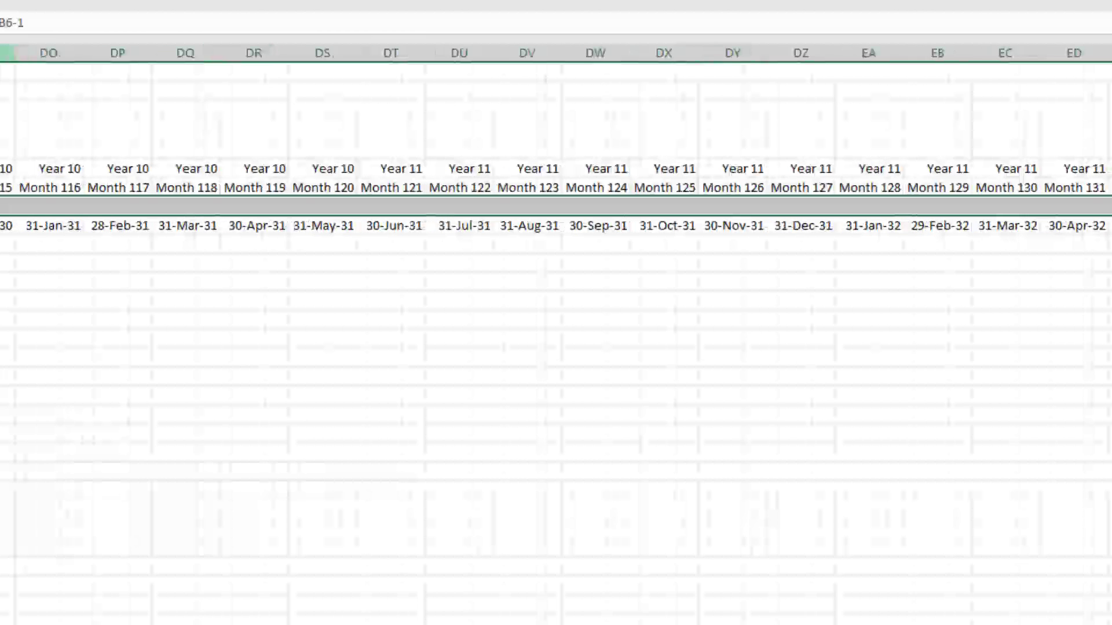
key("ctrl+v")
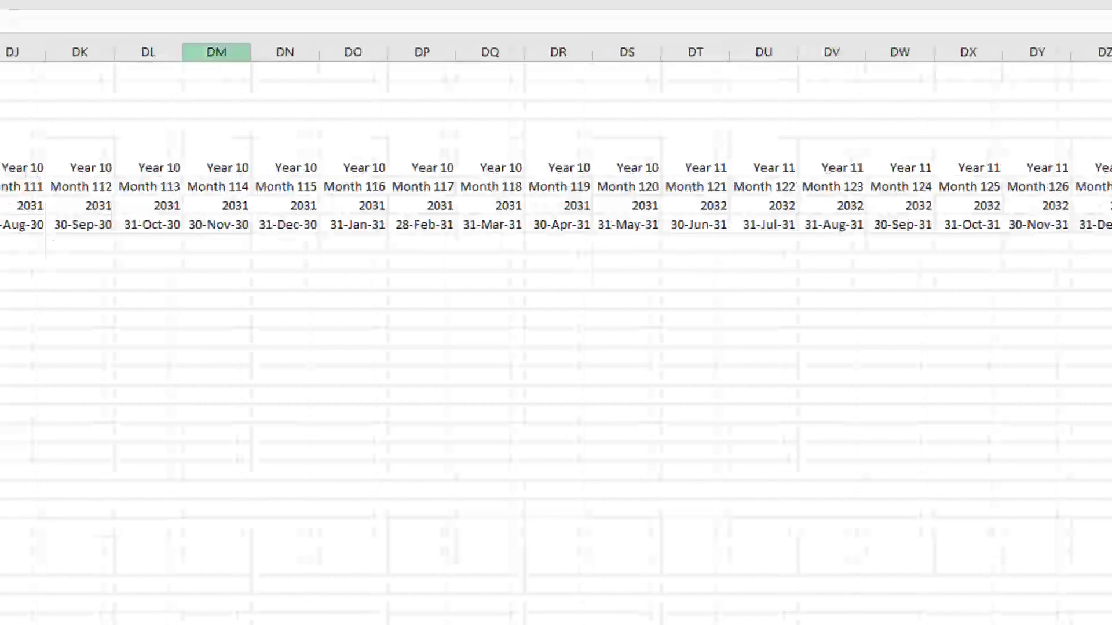
key("Right")
key("Right")
key("Right")
key("Right")
key("Right")
key("Right")
key("Right")
key("Right")
key("Right")
key("Right")
key("Right")
key("Right")
key("Right")
key("Right")
key("Right")
key("Right")
key("Right")
key("Right")
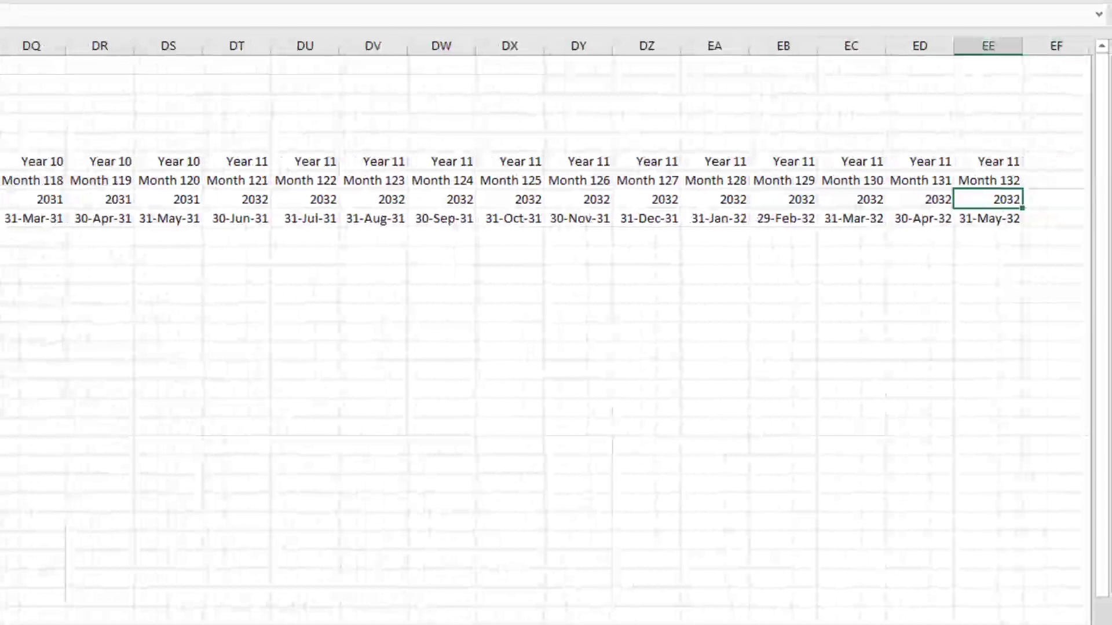
key("shift+Left")
key("shift+Left")
key("shift+Left")
key("shift+Left")
key("shift+Left")
key("shift+Left")
key("shift+Left")
key("shift+Left")
key("shift+Left")
key("shift+Left")
key("shift+Left")
key("ctrl+v")
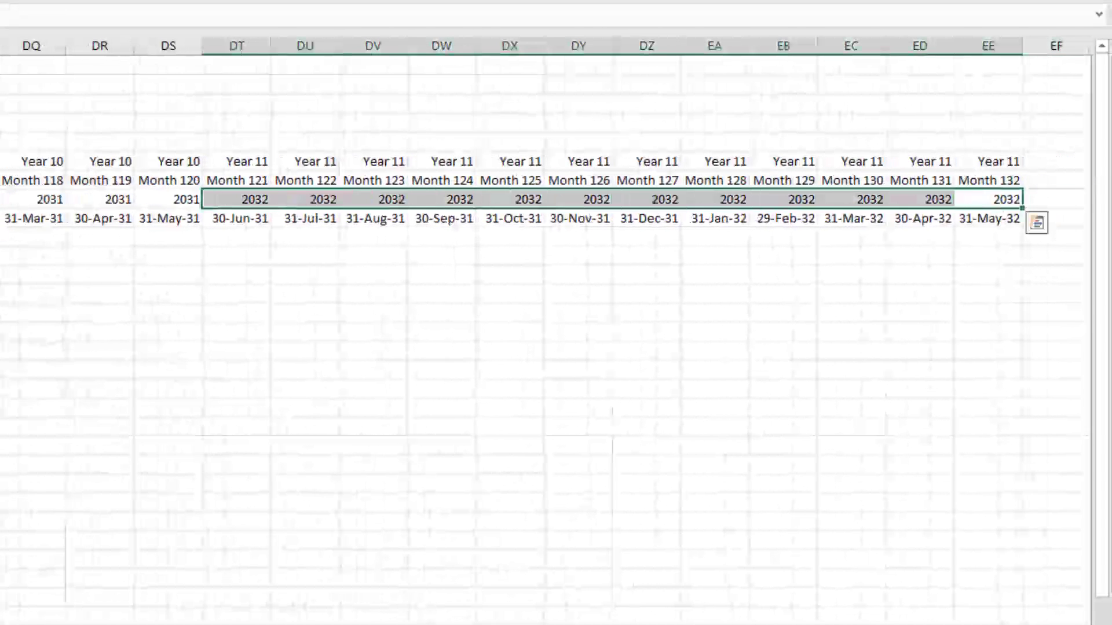
key("Left")
key("Left")
key("Left")
key("Left")
key("Left")
key("Left")
key("Left")
key("Left")
key("Left")
key("Left")
key("Left")
key("Left")
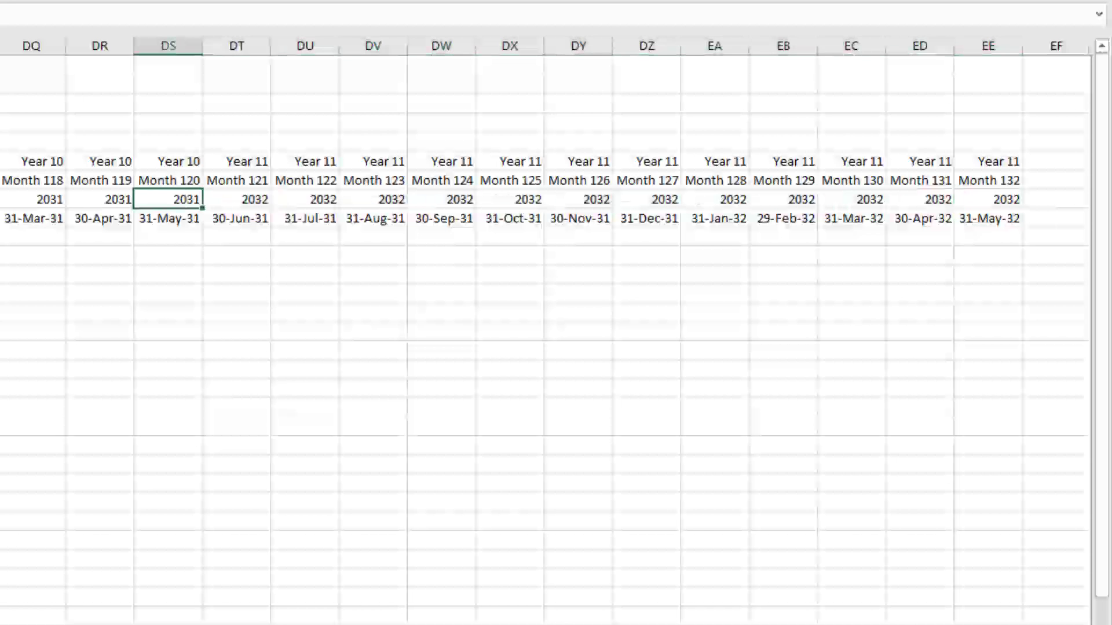
key("shift+Left")
key("shift+Left")
key("shift+Left")
key("shift+Left")
key("shift+Left")
key("shift+Left")
key("shift+Left")
key("shift+Left")
key("shift+Left")
key("shift+Left")
key("shift+Left")
key("shift+Left")
key("shift+Left")
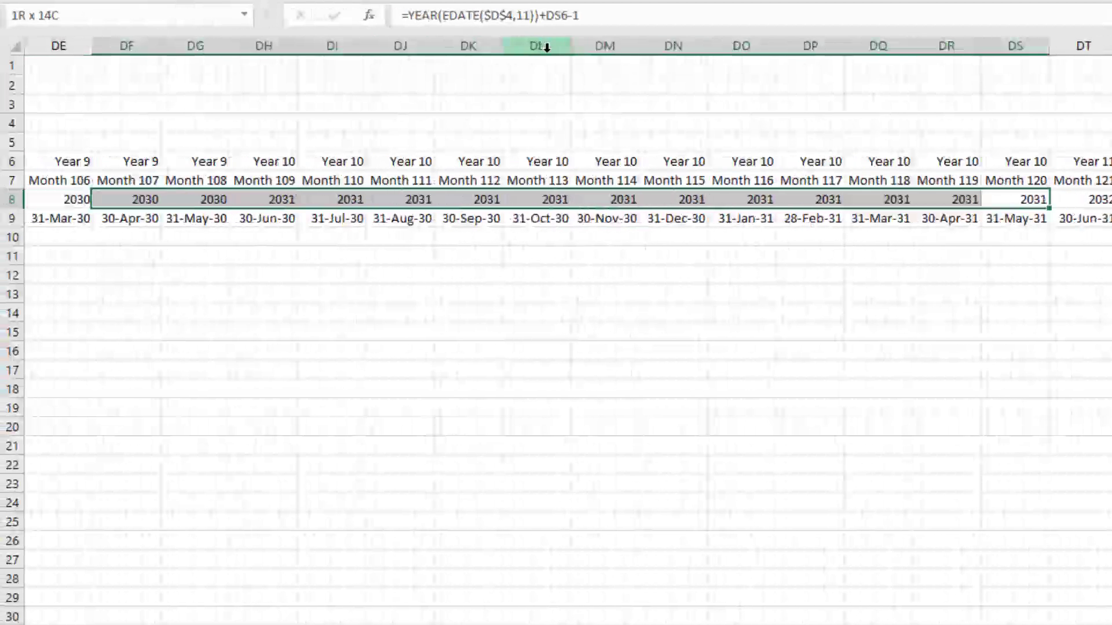
key("shift+Right")
key("shift+Right")
key("Left")
key("Left")
key("Left")
key("Left")
key("Left")
key("Left")
key("Left")
key("Left")
key("Left")
key("Left")
key("Left")
key("Left")
key("Left")
key("Left")
key("Left")
key("Left")
key("Left")
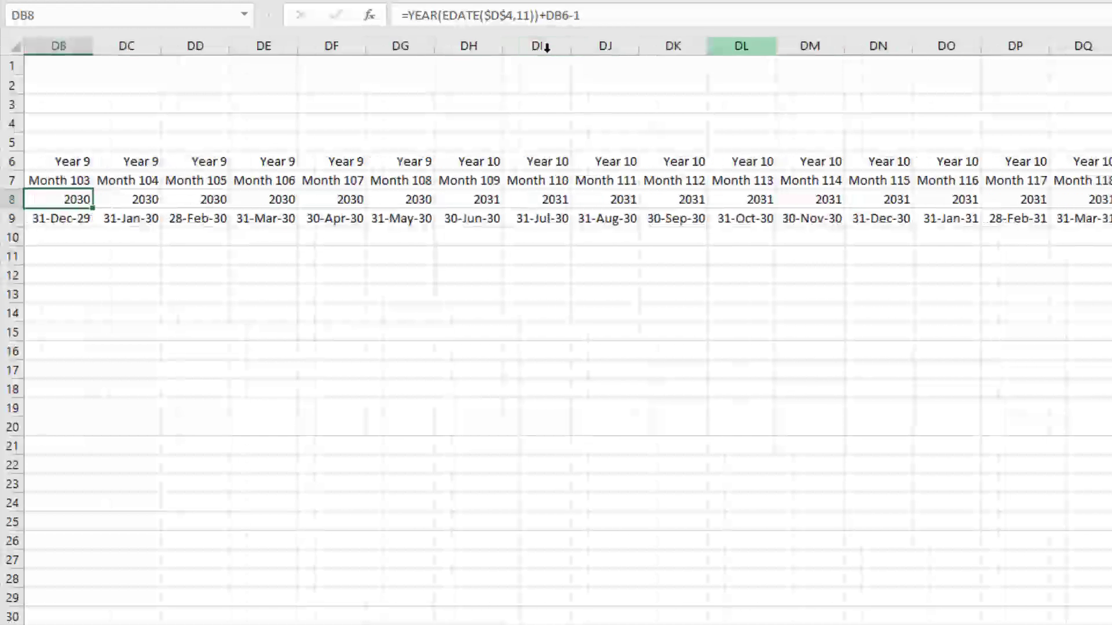
key("Left")
key("Left")
key("ctrl+Left")
- Apply a bottom border to row 9 from B9 to the last timeline column
key("Left")
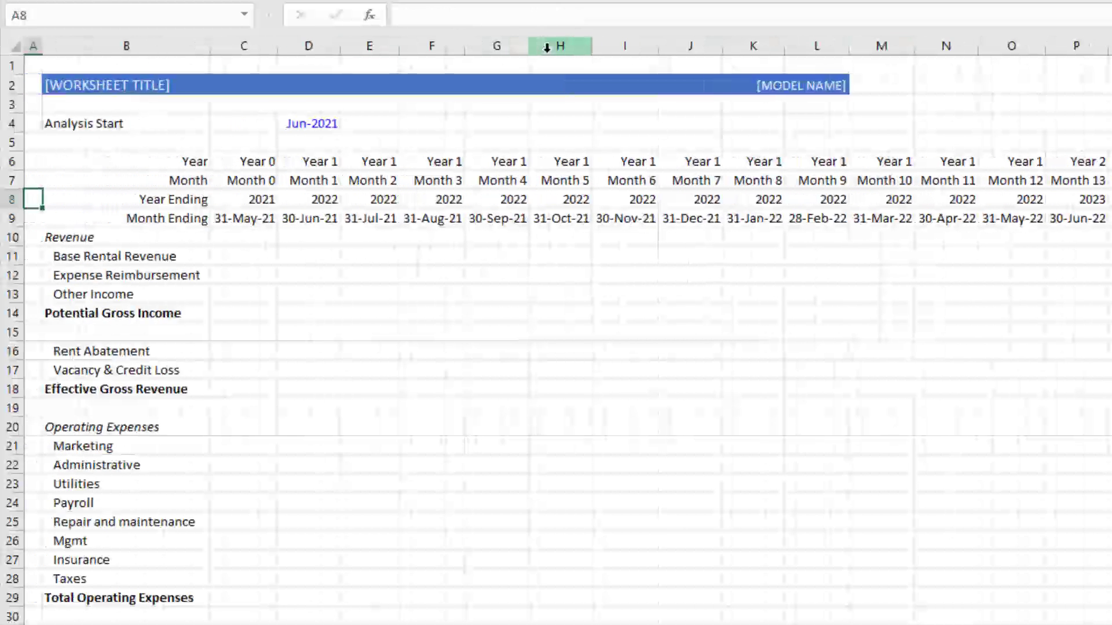
key("Right")
key("Down")
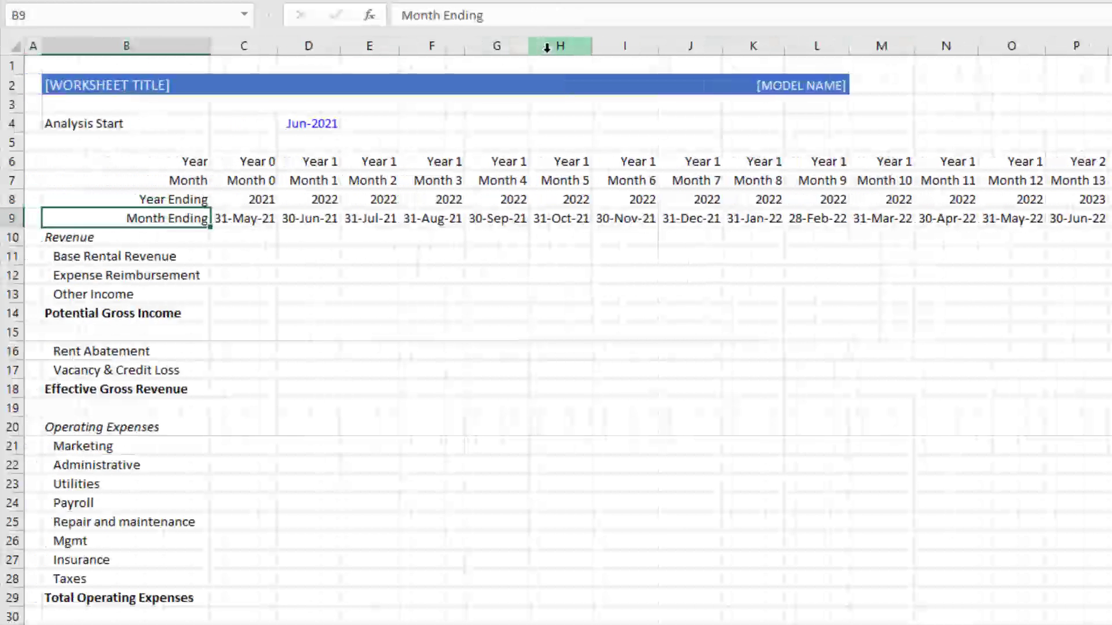
key("ctrl+shift+Right")
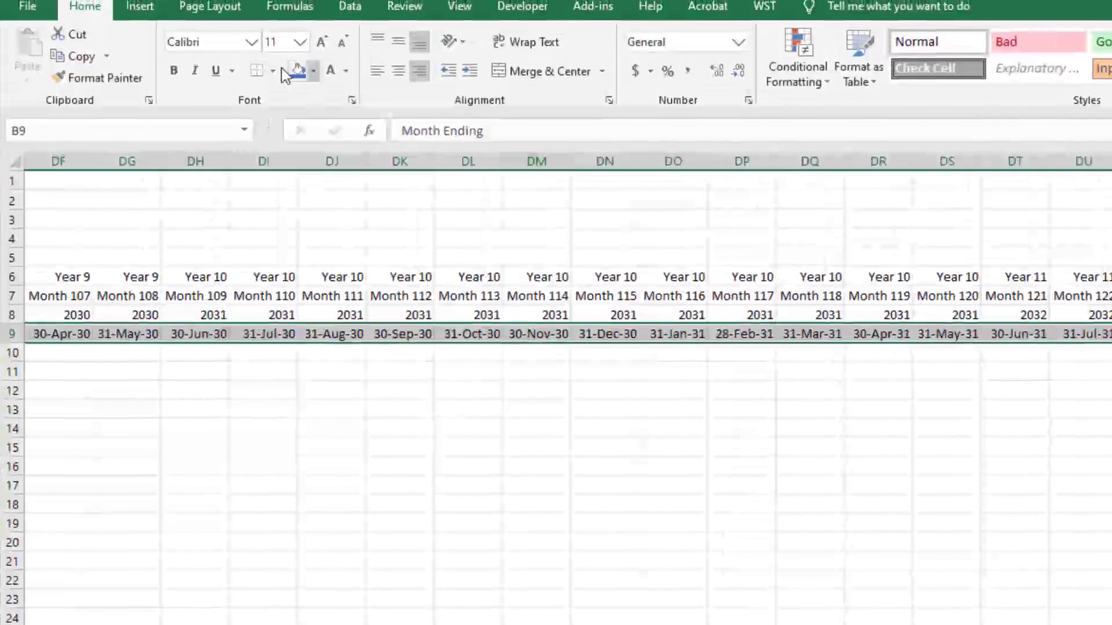
left_click(261, 67)
- Check the new border between Month Ending and the Revenue section
key("ctrl+BackSpace")
key("Down")
key("Down")
key("Down")
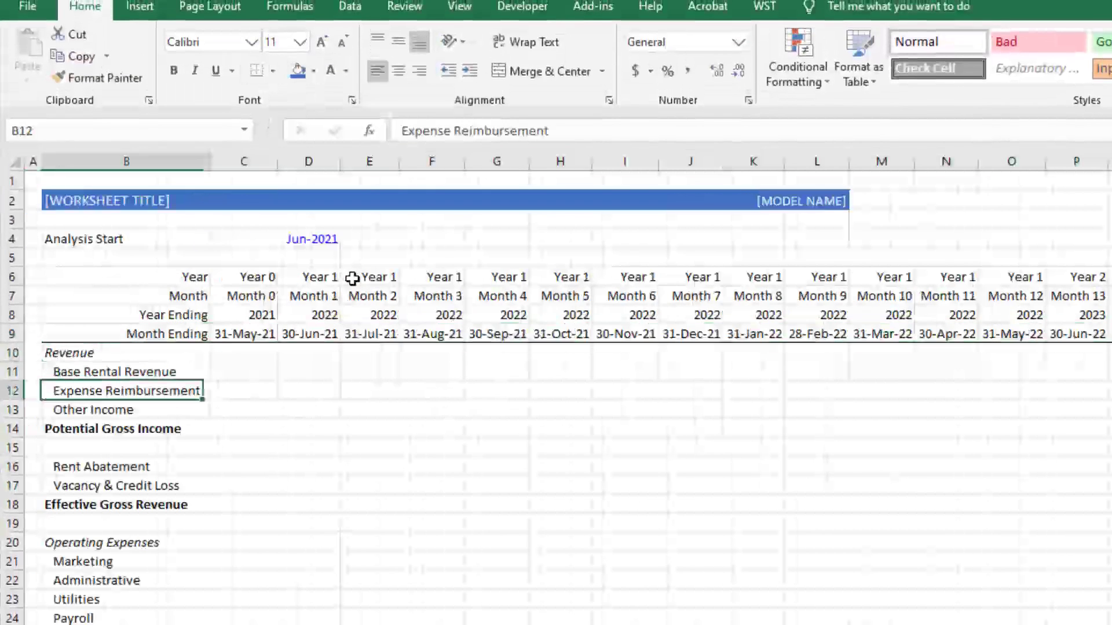
key("Up")
key("Up")
key("Down")
key("Up")
key("Up")
key("Down")
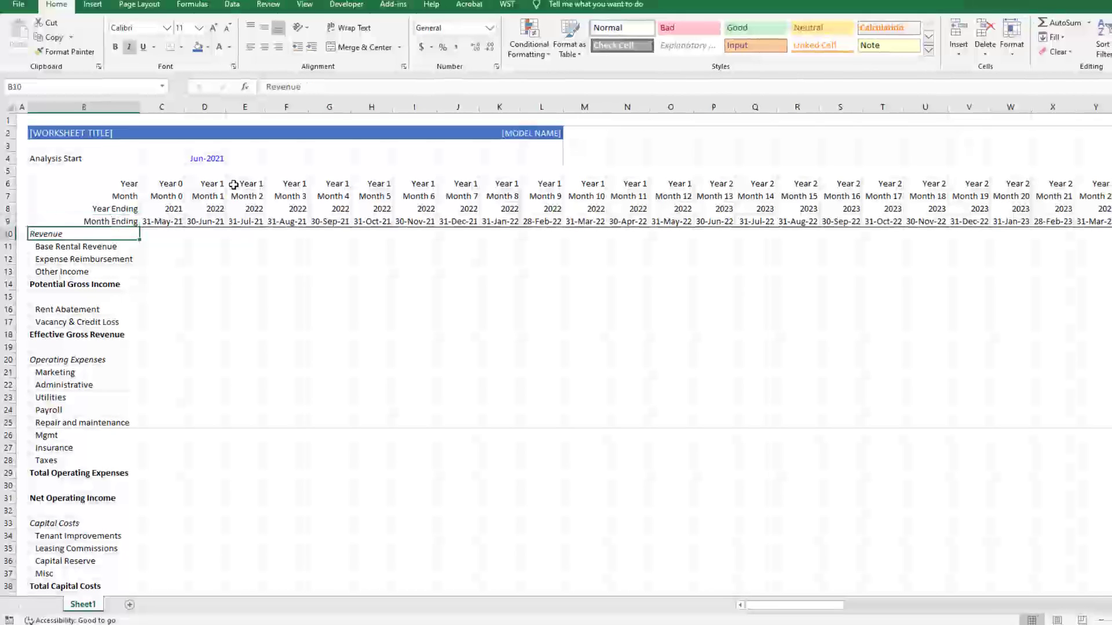
scroll(311, 235, "down", 3)
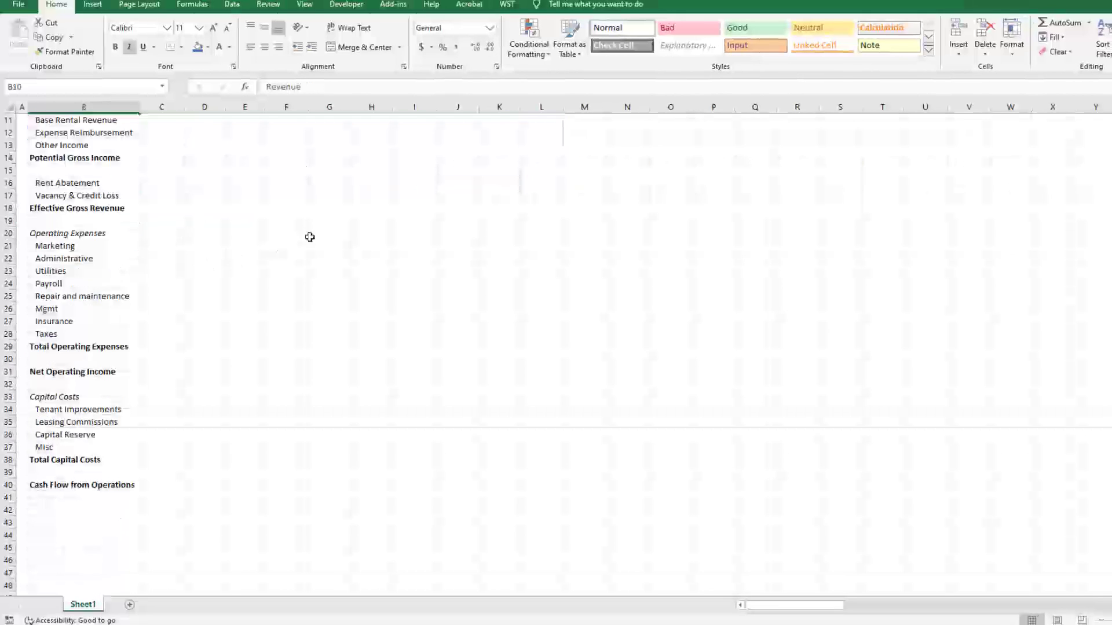
scroll(376, 246, "up", 3)
scroll(209, 332, "down", 2)
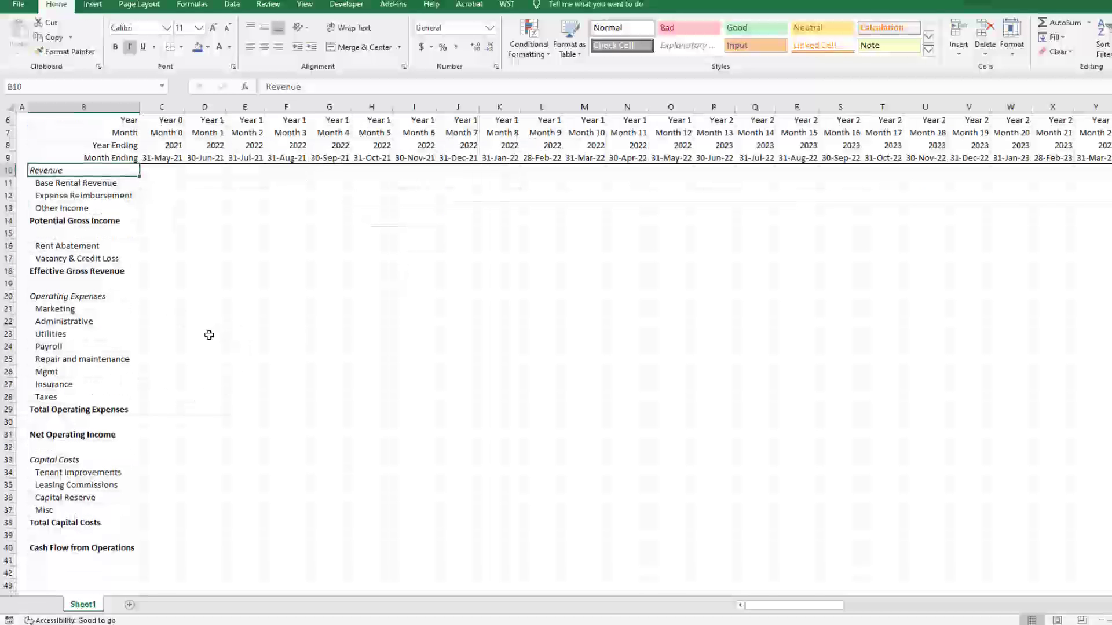
scroll(207, 338, "up", 2)
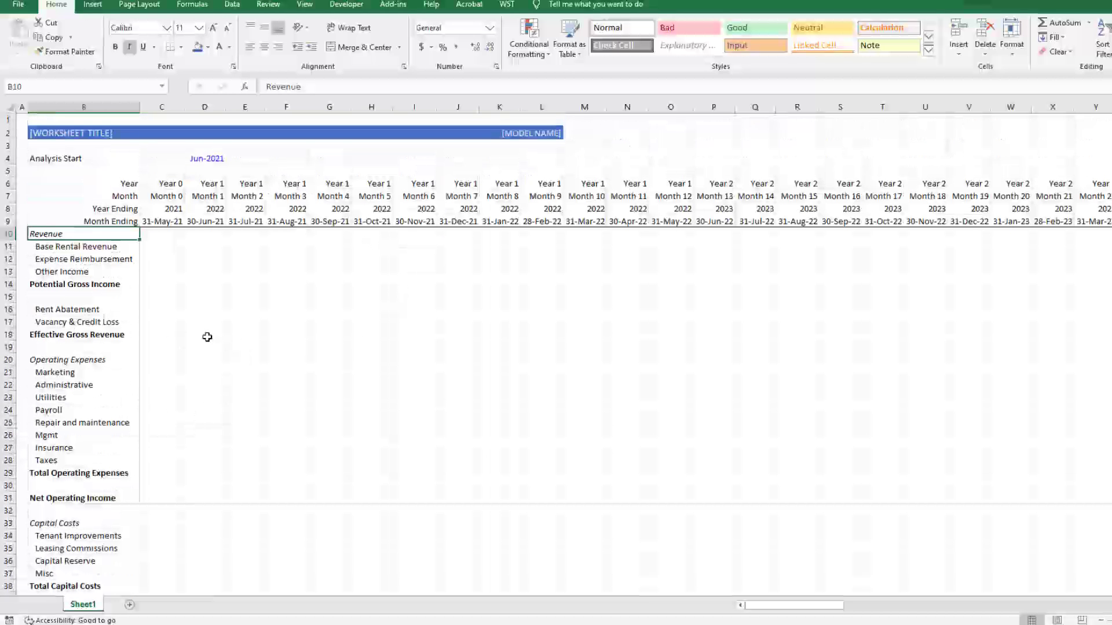